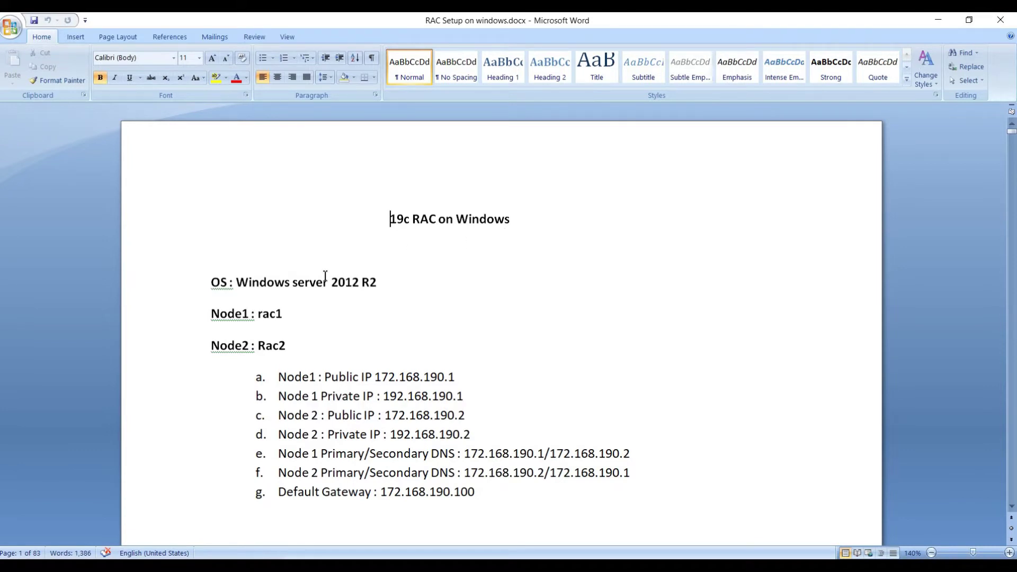
Step: Highlight the Windows Server version and the node name rac1 in the RAC setup notes
left_click_drag(307, 277, 379, 286)
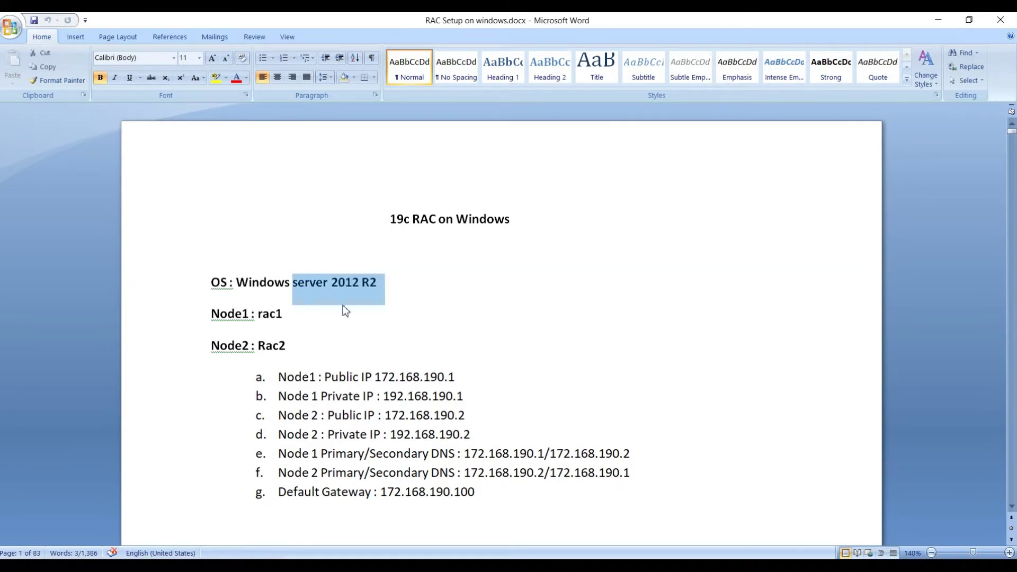
left_click_drag(259, 316, 285, 318)
left_click(242, 402)
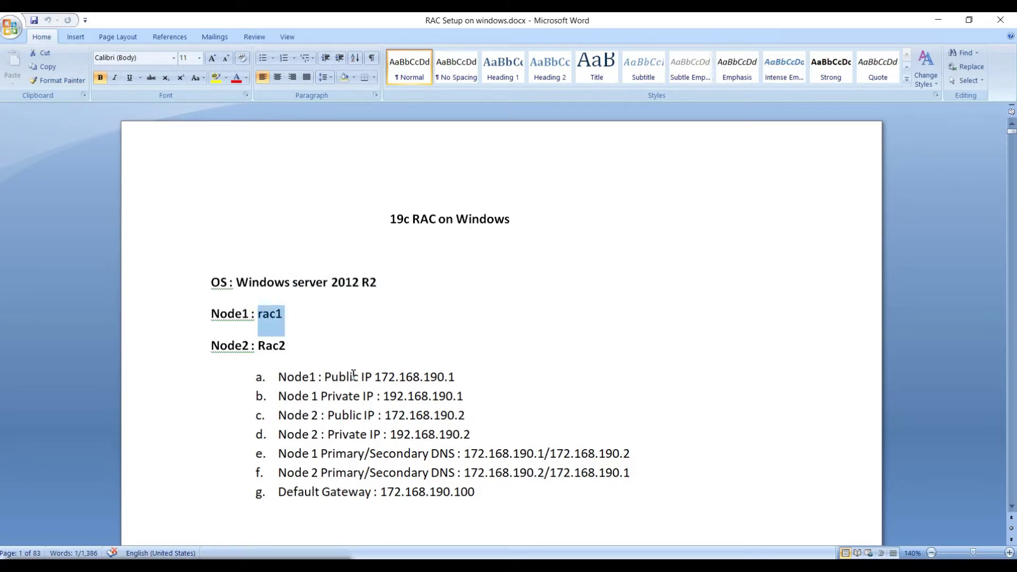
Step: Highlight node 1's public IP 172.168.190.1, its private IP 192.168.190.1, and node 2's IP lines
left_click(376, 378)
left_click_drag(377, 377, 457, 377)
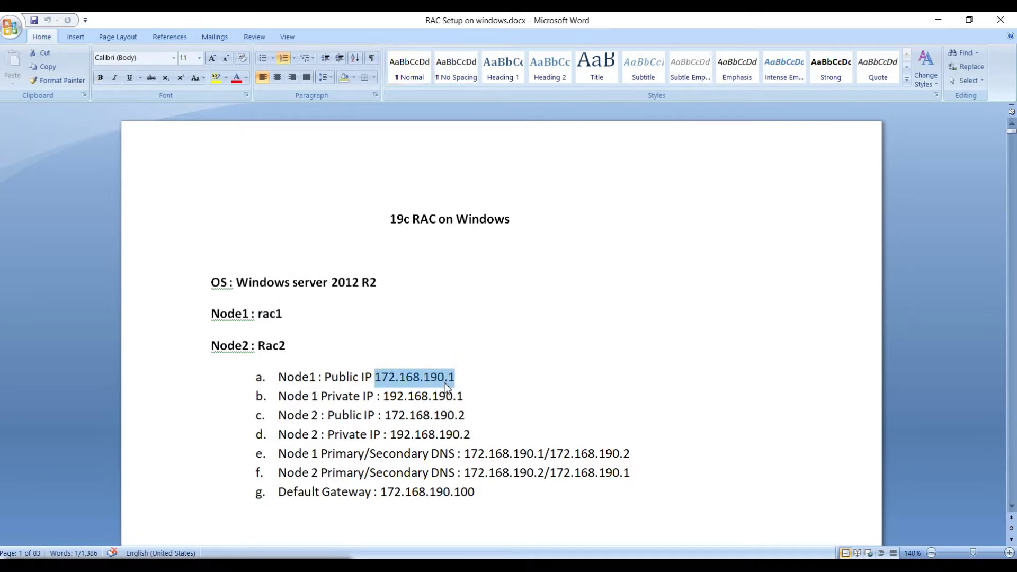
left_click(376, 377)
left_click_drag(375, 377, 459, 378)
left_click(385, 395)
left_click_drag(385, 395, 466, 395)
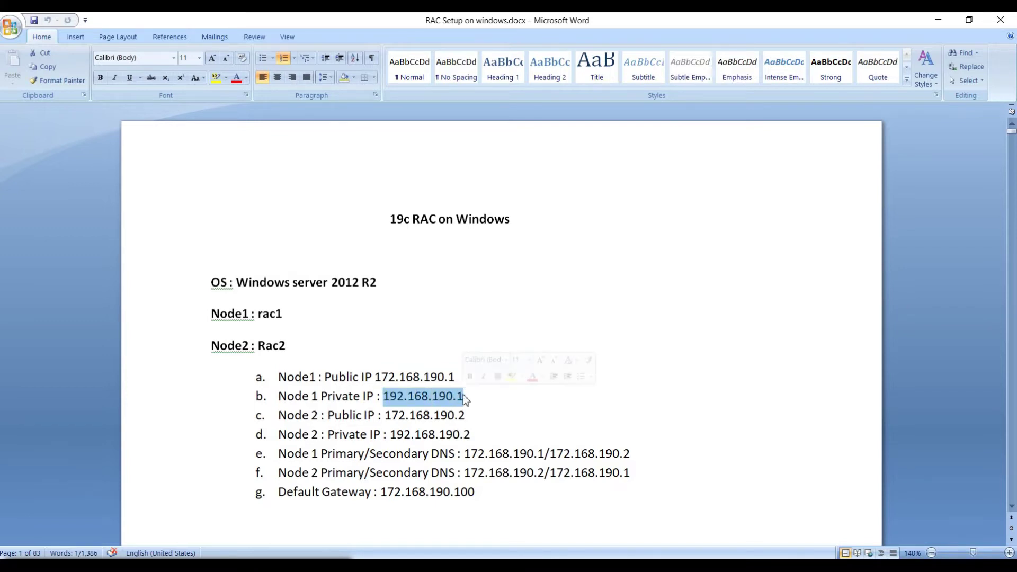
left_click_drag(277, 416, 491, 441)
left_click(433, 416)
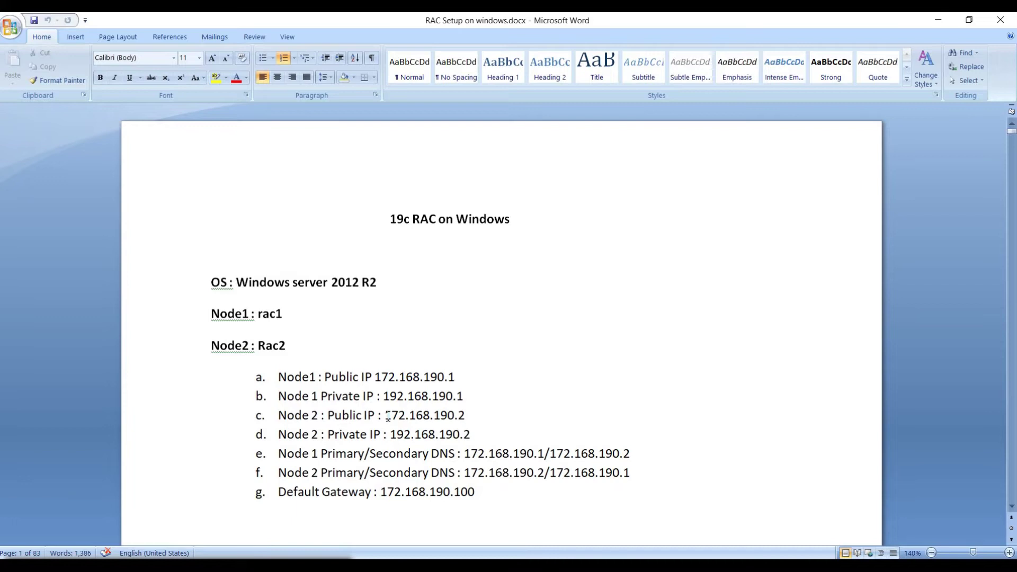
left_click_drag(458, 420, 465, 418)
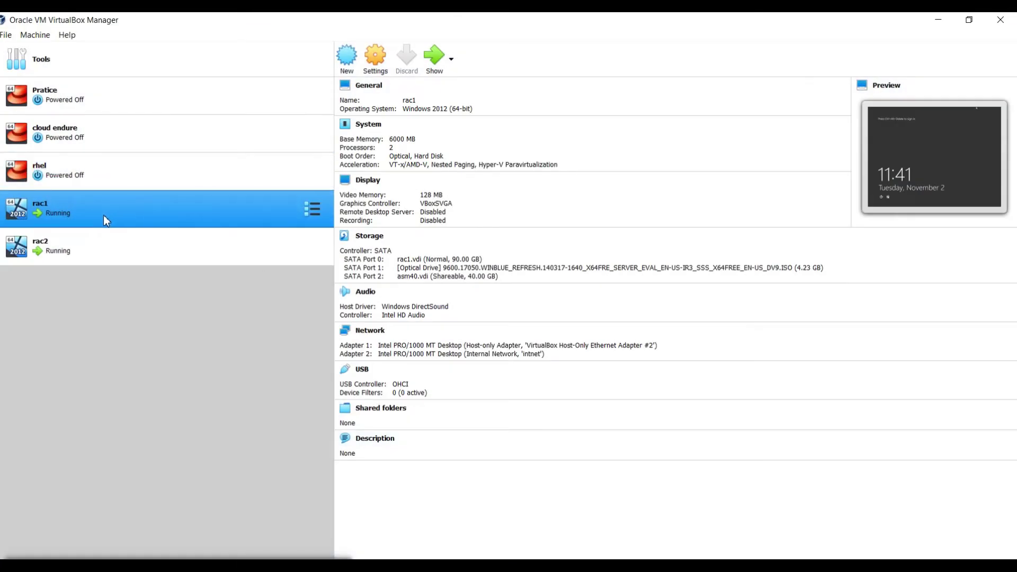
Step: With rac2 selected, inspect asm40.vdi, asm43.vdi and asm22.vdi in the Virtual Media Manager, then close it
left_click(97, 244)
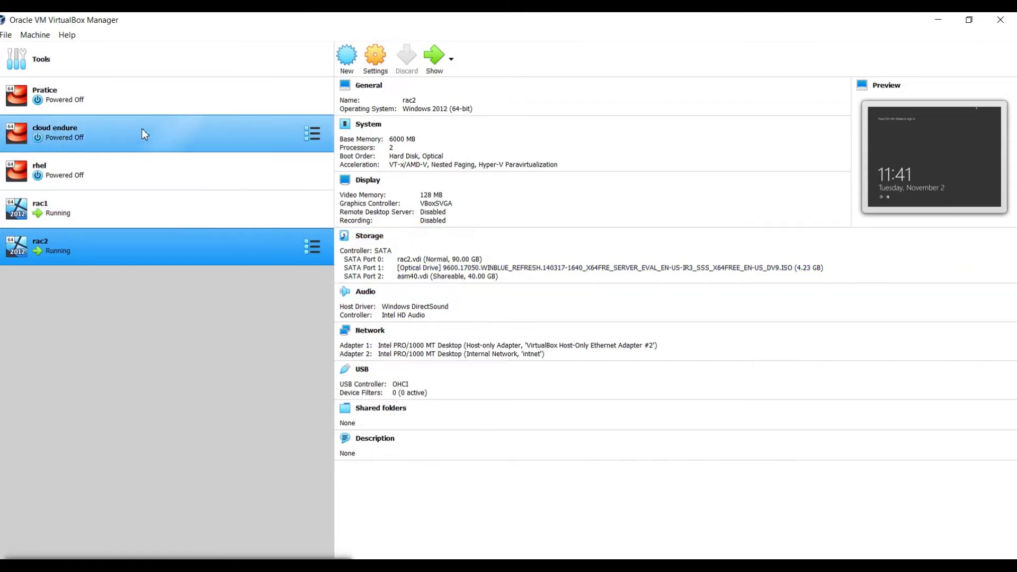
left_click(6, 35)
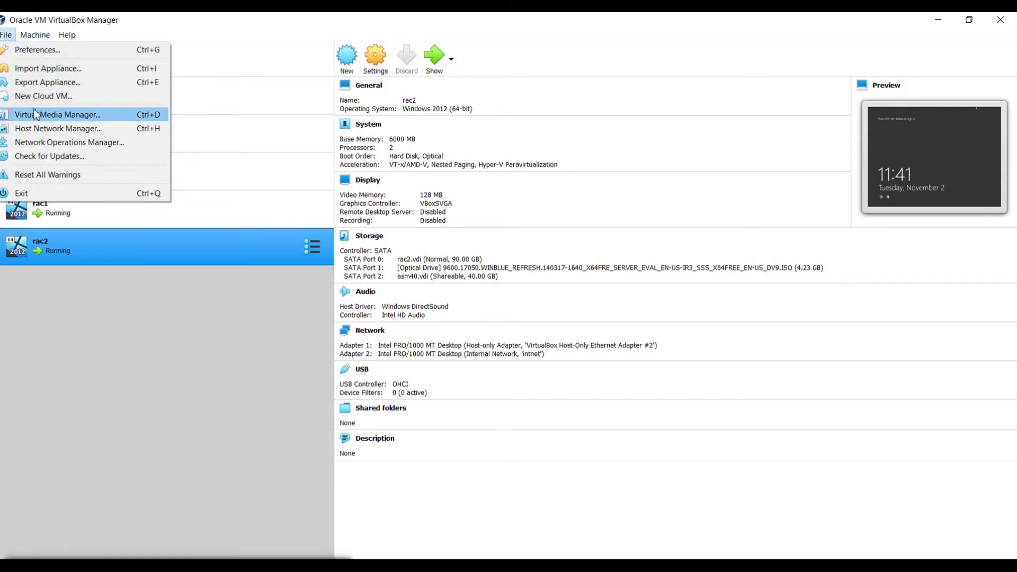
left_click(53, 114)
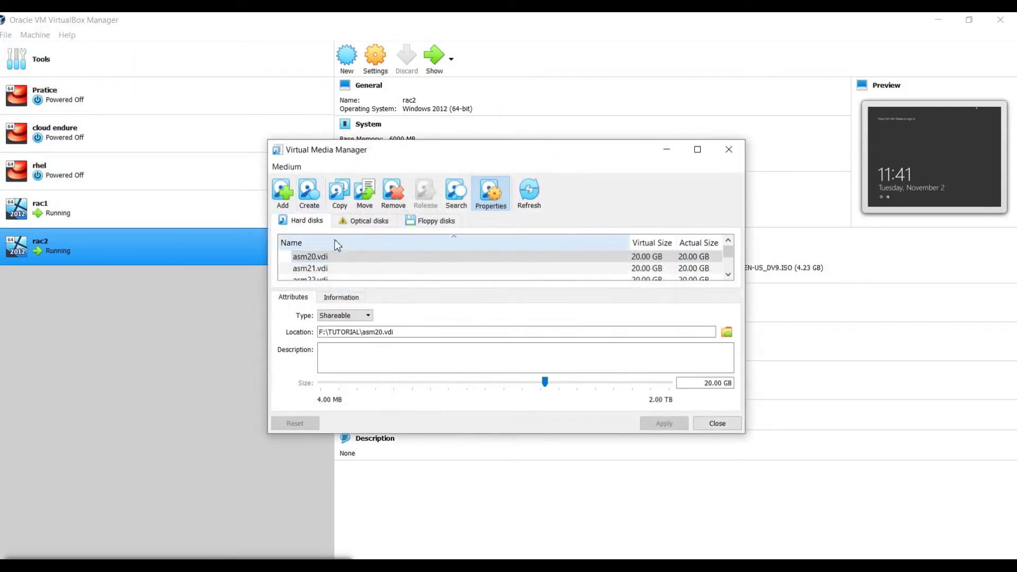
left_click_drag(563, 143, 563, 28)
left_click(316, 181)
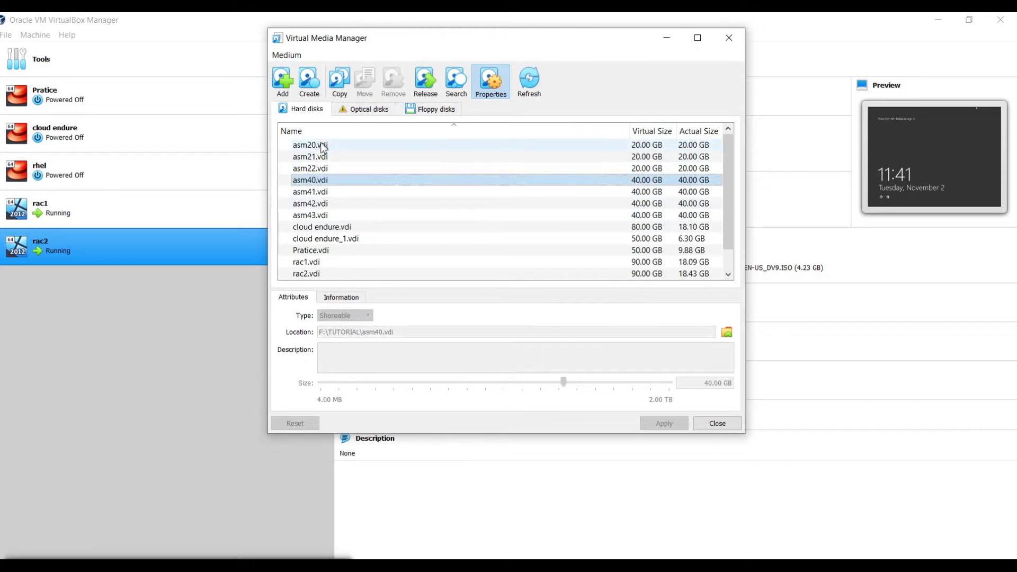
left_click(324, 216)
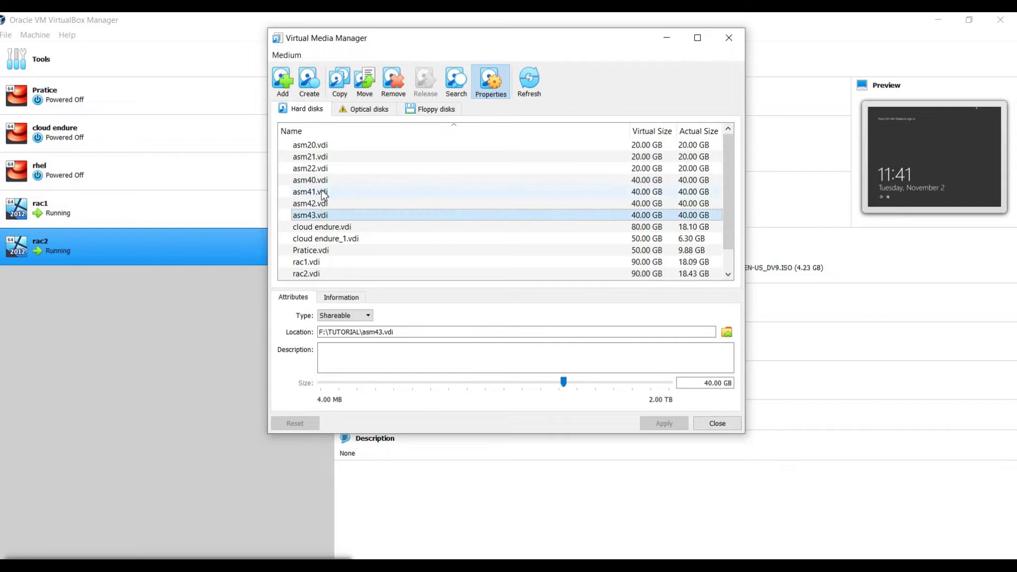
mouse_move(323, 181)
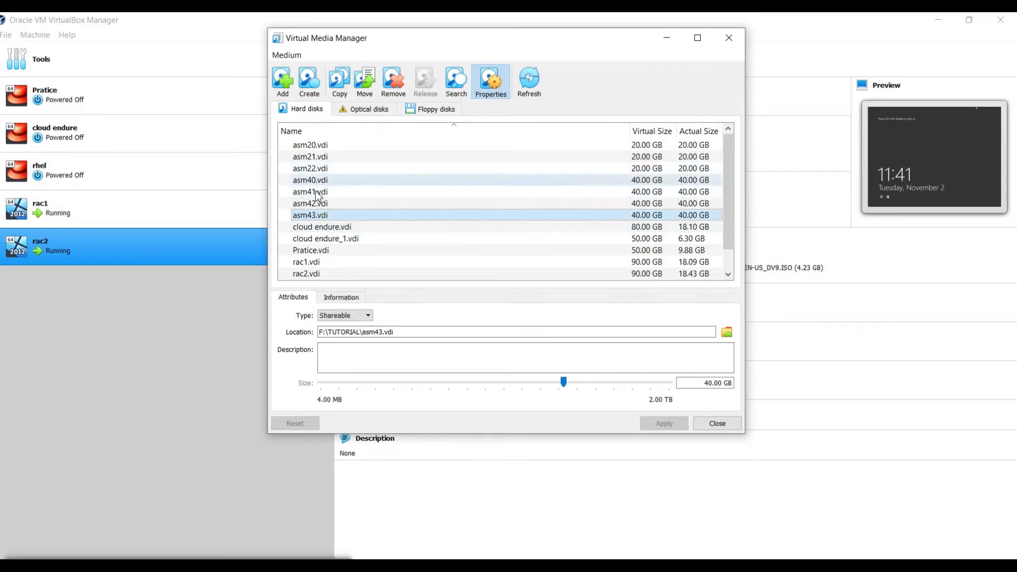
left_click(319, 168)
mouse_move(315, 173)
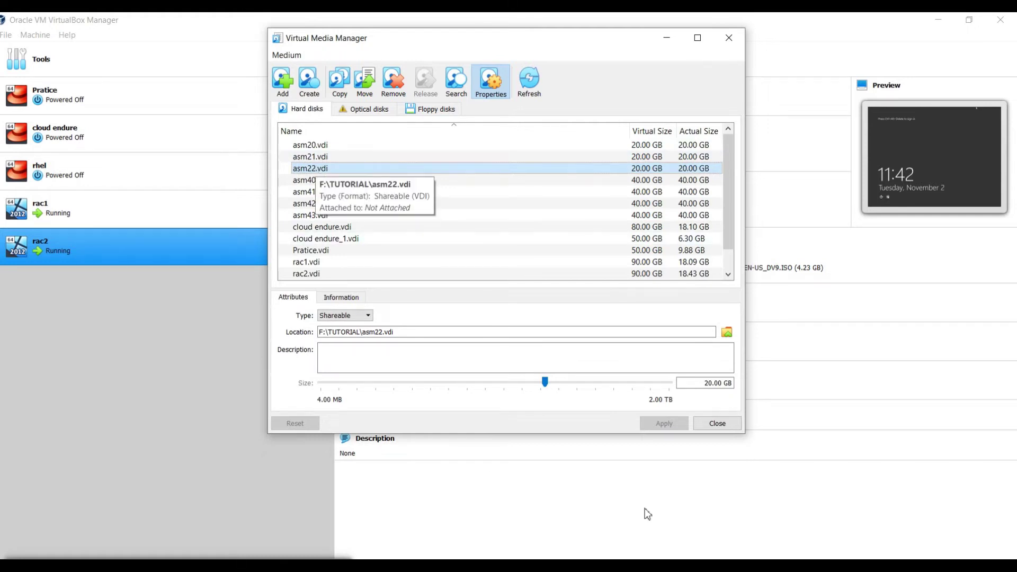
left_click(716, 423)
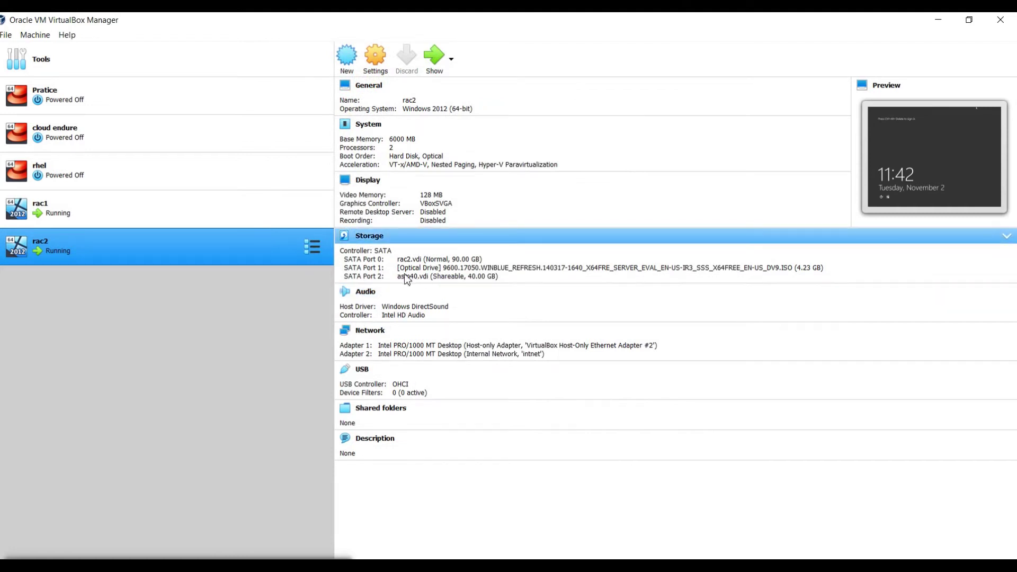
Step: On rac1, search 'disk' from the Start screen and launch diskpart
left_click(604, 566)
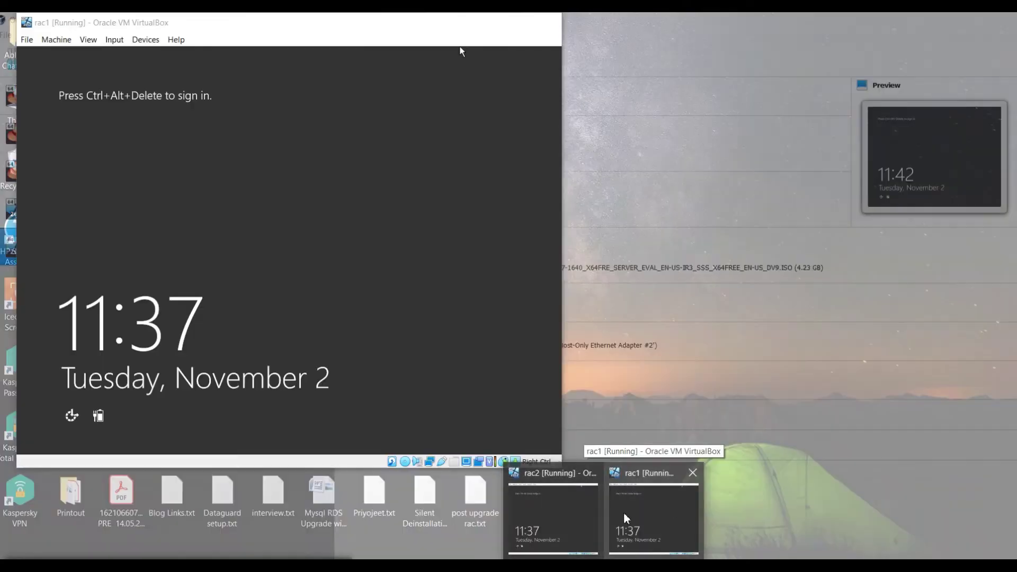
left_click(624, 513)
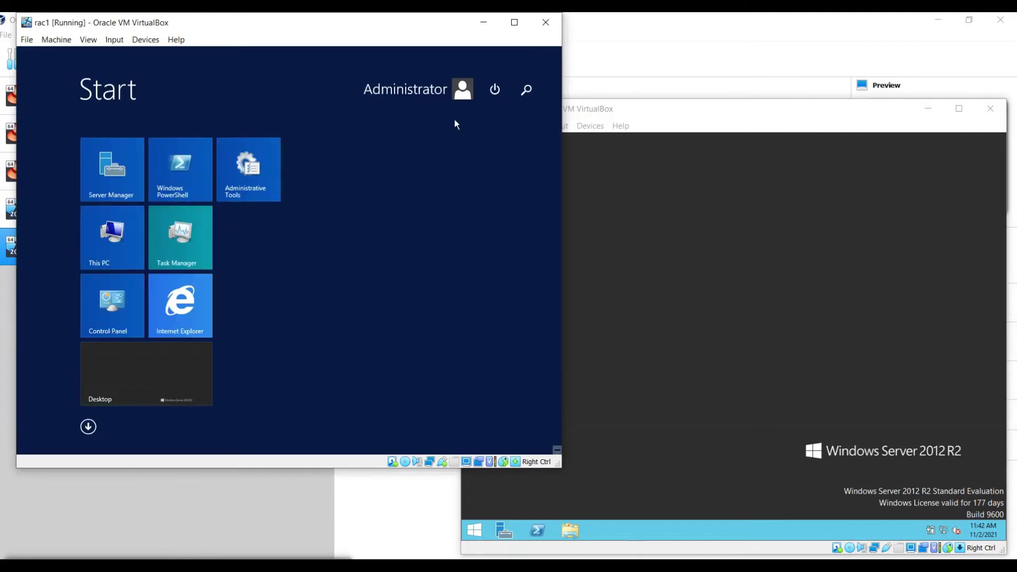
left_click(526, 89)
type("disk partitions")
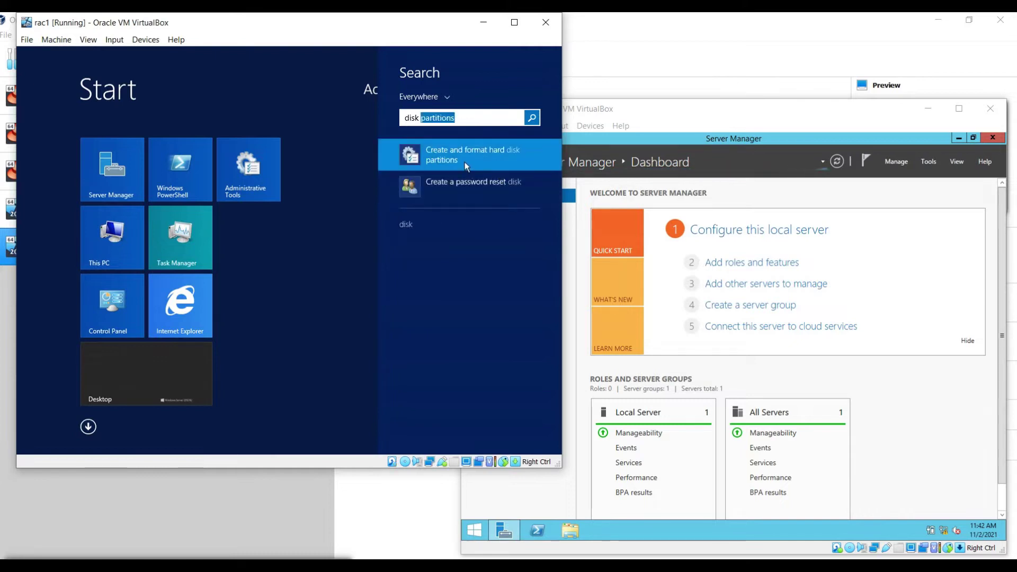
left_click(465, 161)
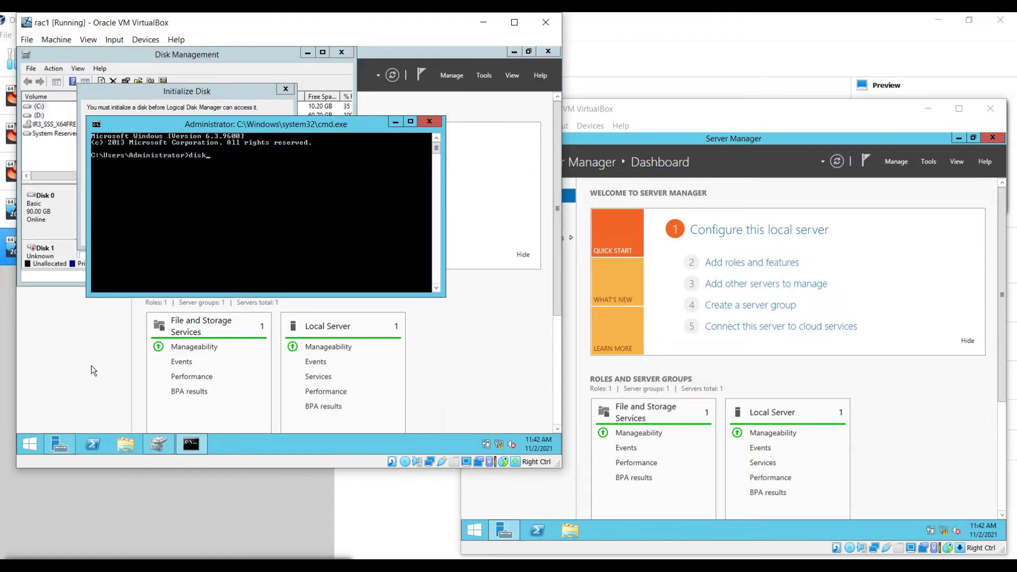
type("part")
key("Return")
Step: Run 'list disk' to confirm the 40 GB Disk 1, exit diskpart, and bring up rac2's Start screen
type("list disk")
key("Return")
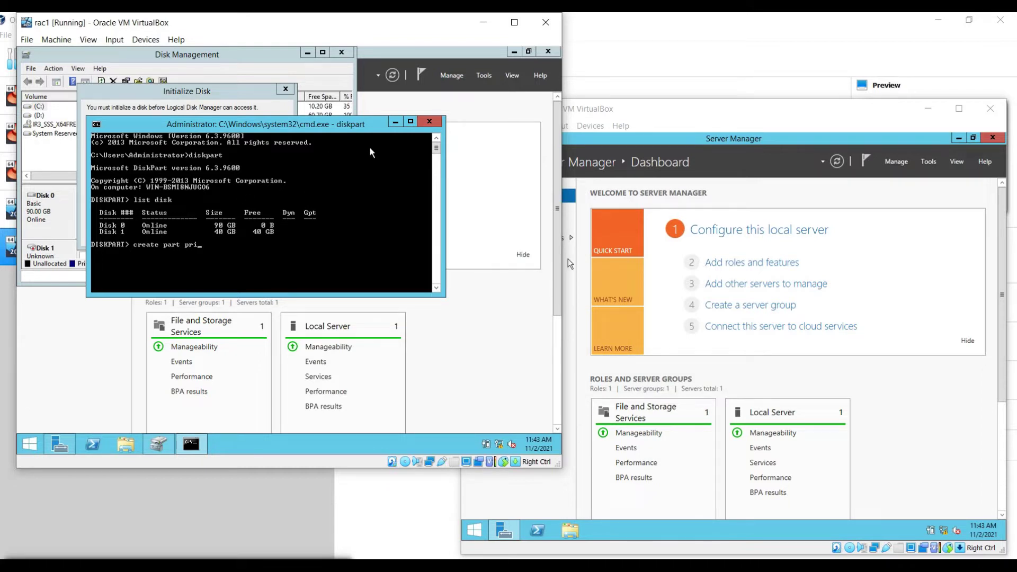
key("Escape")
type("exit")
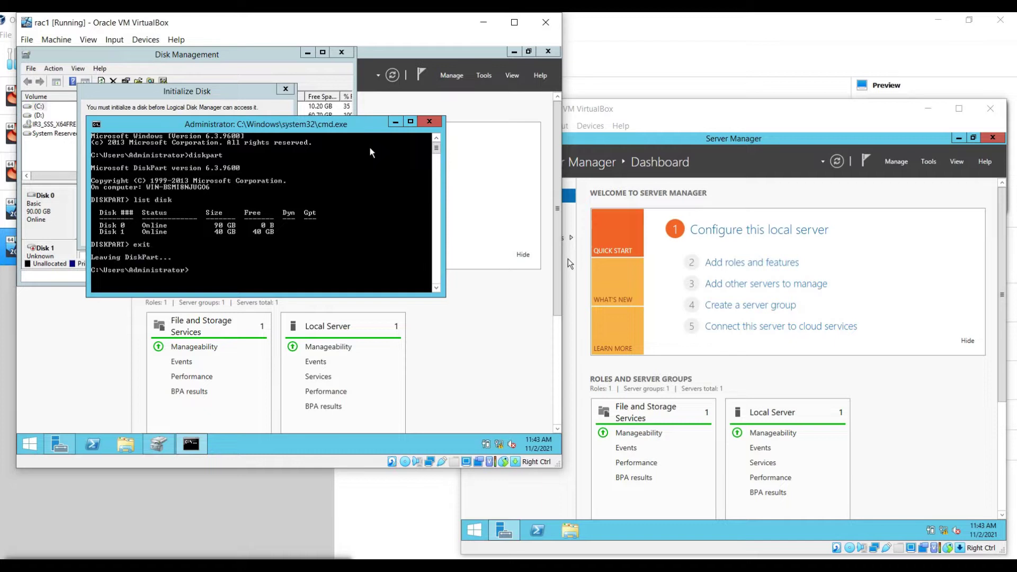
key("Return")
left_click(505, 517)
key("super")
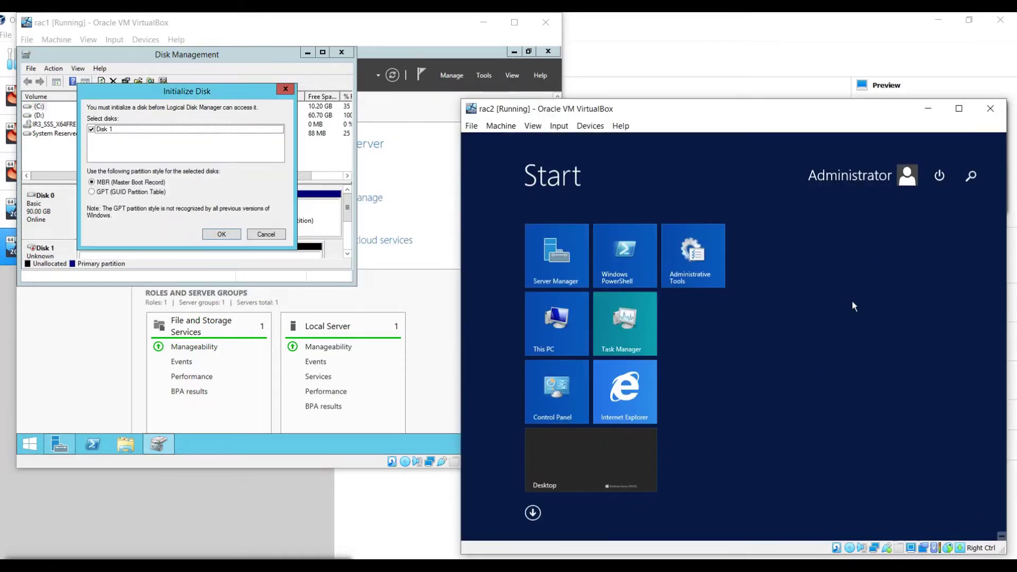
Step: Open Disk Management on rac2 and initialize rac1's new Disk 1
left_click(962, 179)
type("disk")
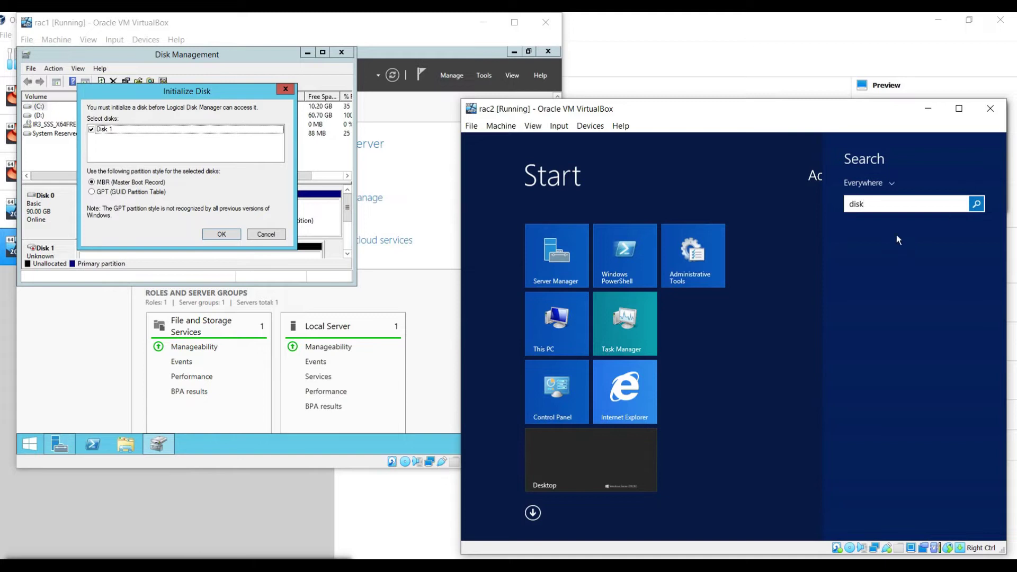
key("Return")
left_click(666, 320)
left_click(222, 233)
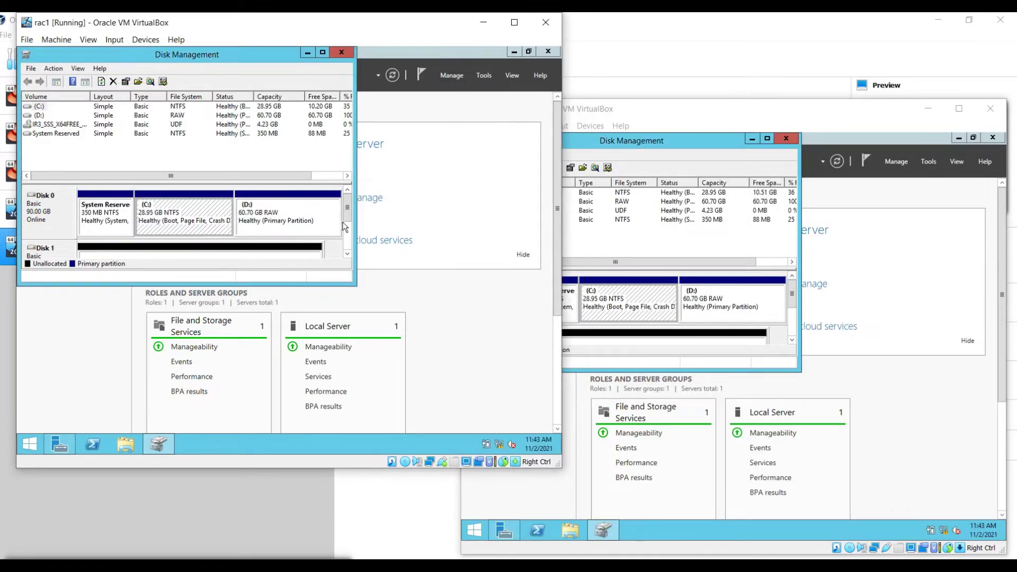
Step: On rac1, create a simple volume on Disk 1 with no drive letter and no formatting
scroll(318, 222, "down", 3)
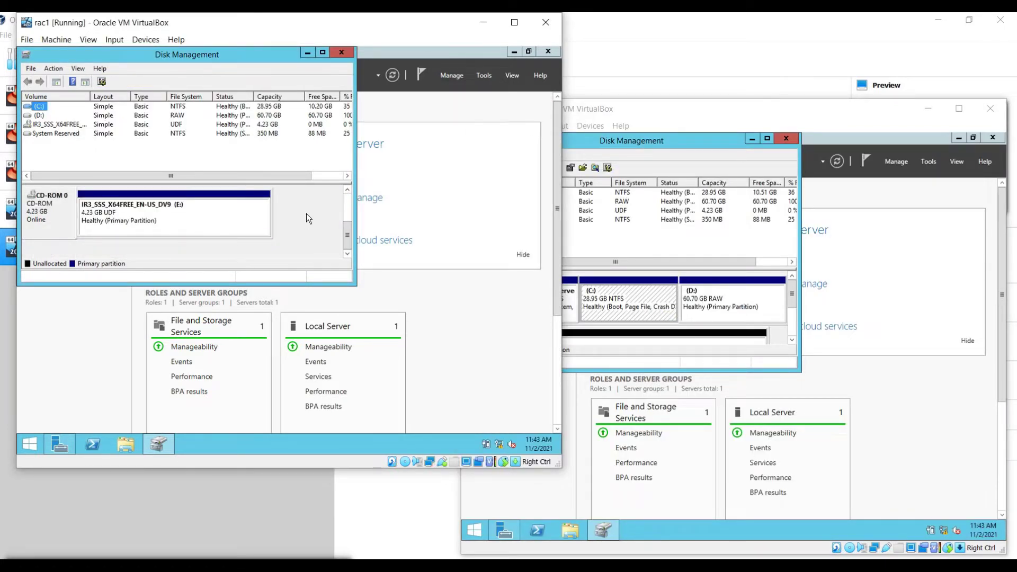
scroll(306, 214, "up", 3)
right_click(215, 225)
left_click(253, 238)
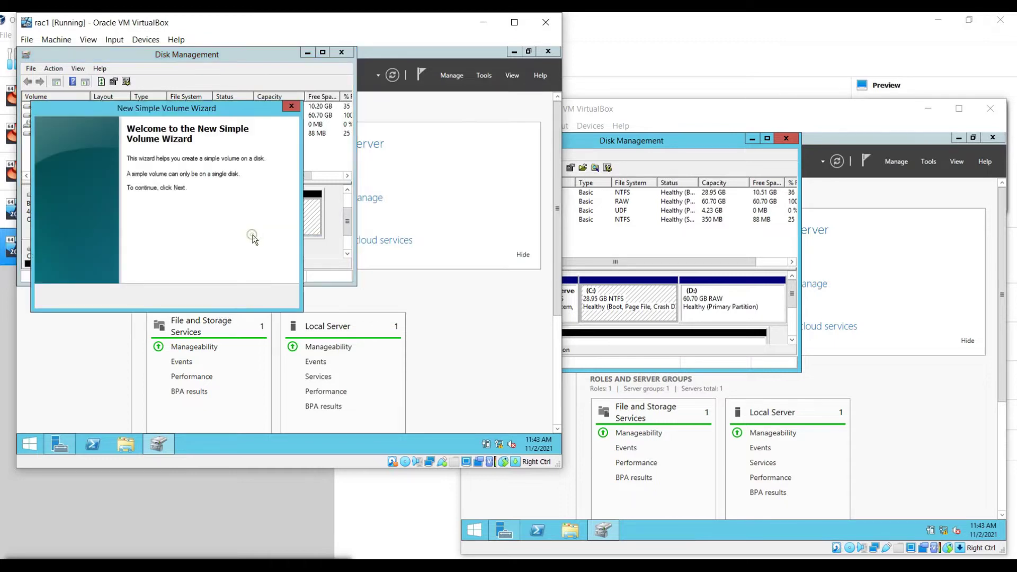
left_click(225, 296)
left_click(227, 297)
left_click(88, 223)
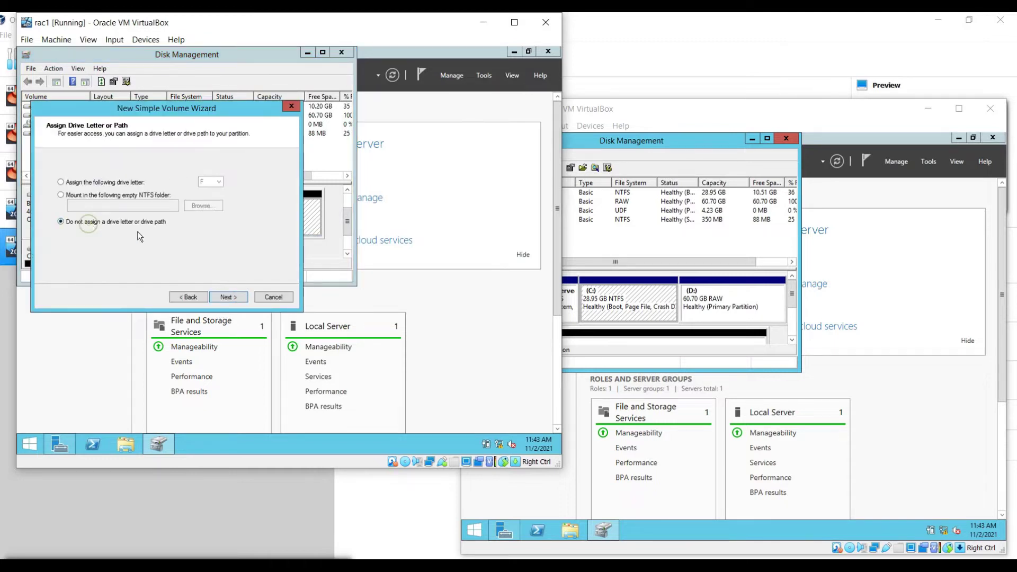
left_click(227, 297)
left_click(93, 180)
left_click(228, 298)
left_click(228, 298)
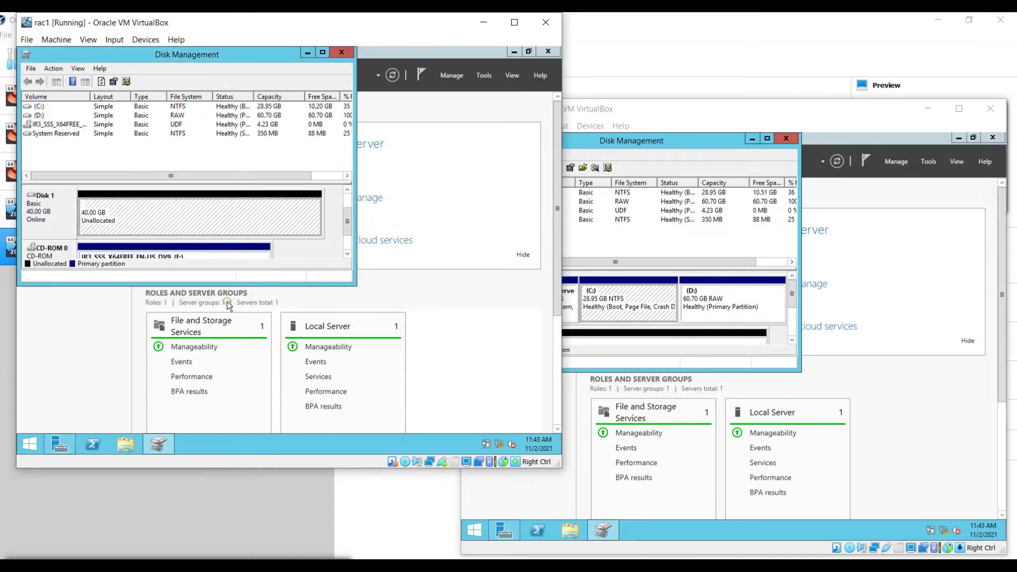
Step: On rac2, rescan disks and decline formatting the newly detected 40 GB disk
left_click(670, 139)
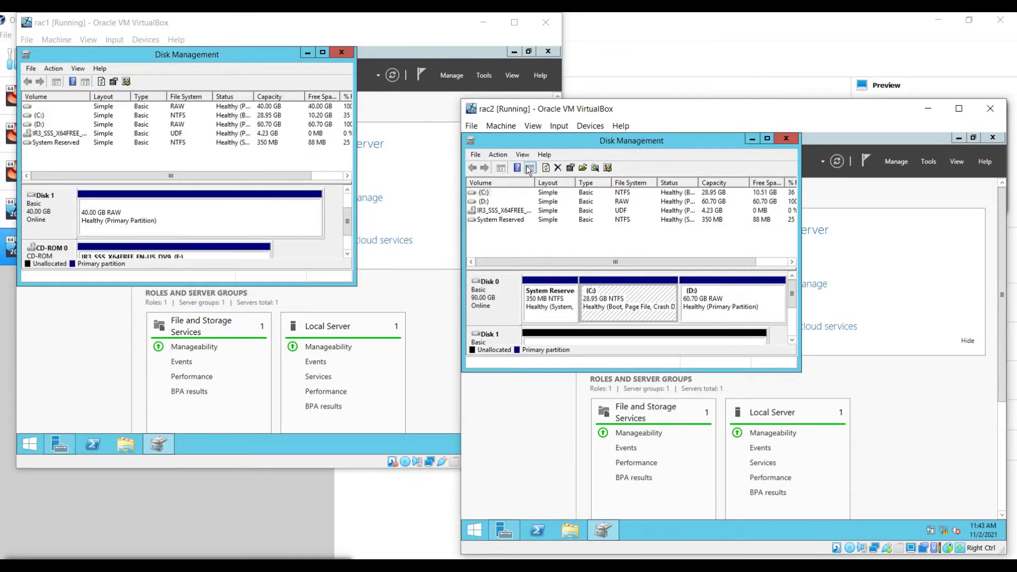
left_click(546, 167)
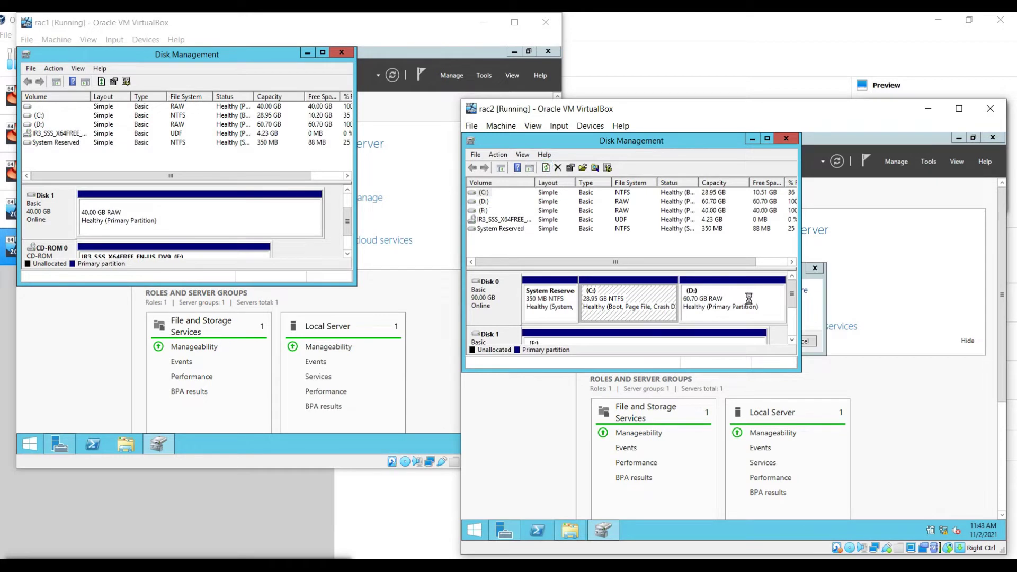
left_click(809, 309)
left_click(799, 341)
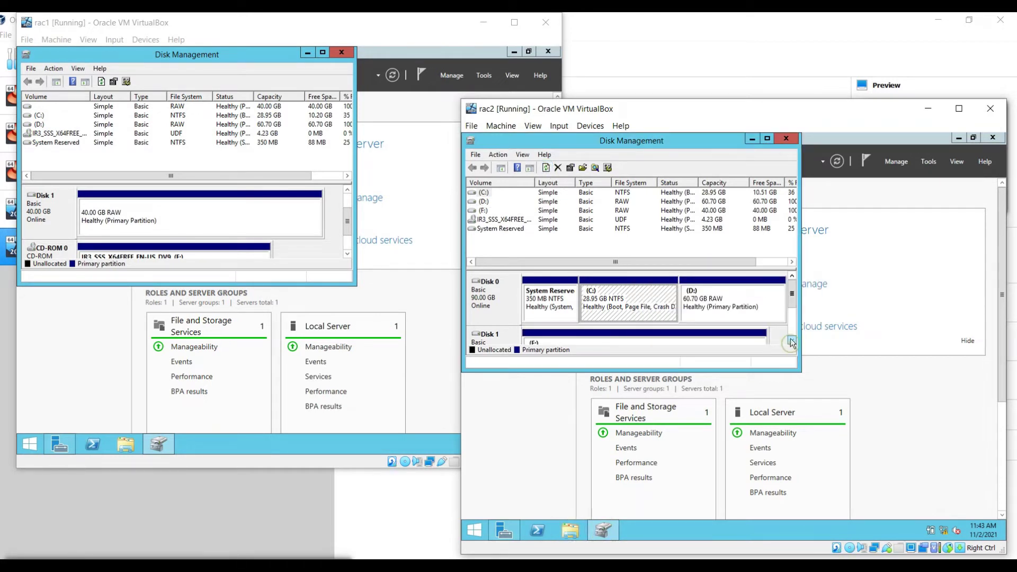
left_click(793, 329)
left_click(794, 328)
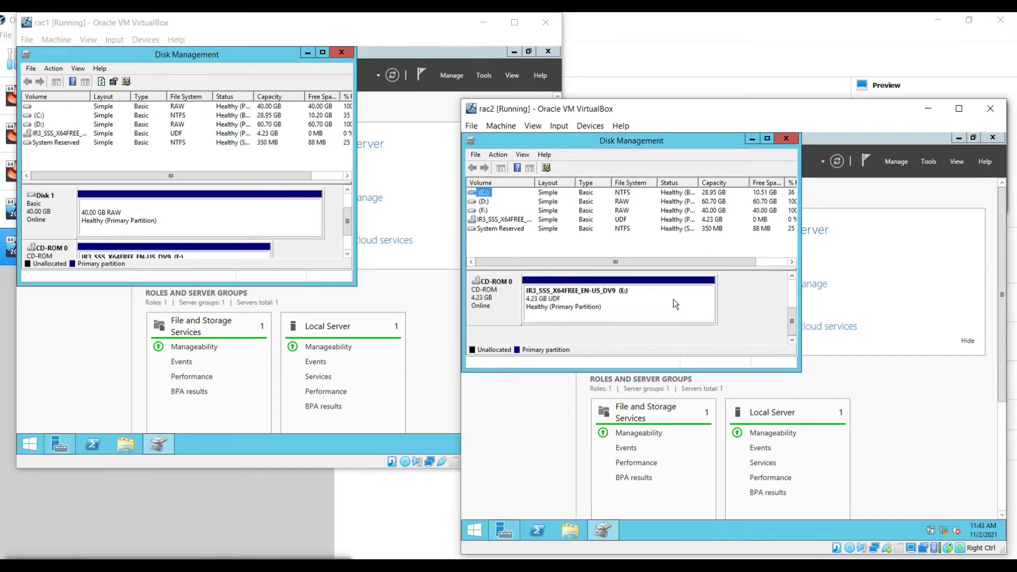
left_click(793, 277)
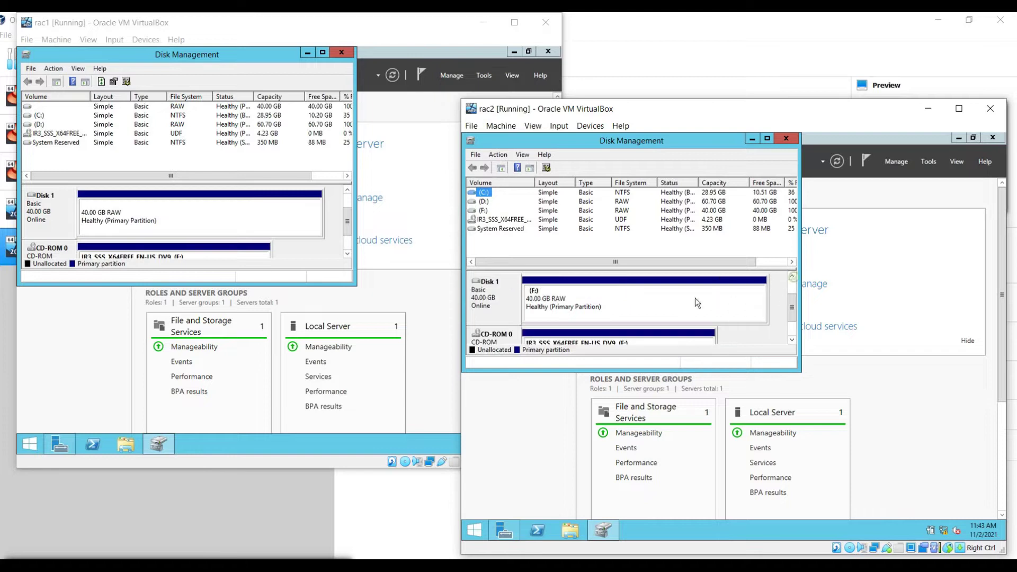
Step: Remove the F: drive letter from rac2's 40 GB volume
right_click(669, 303)
left_click(705, 347)
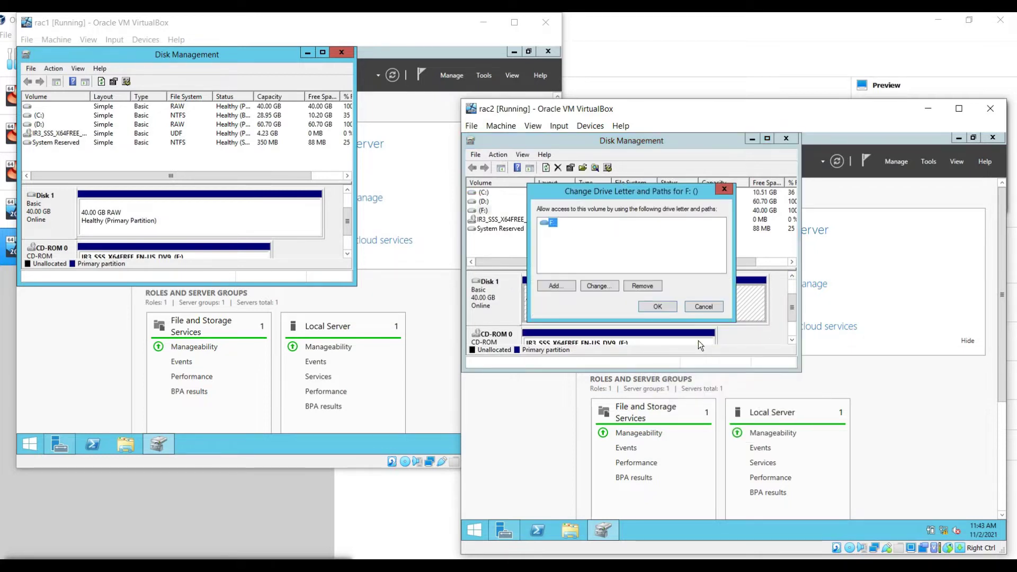
left_click(646, 287)
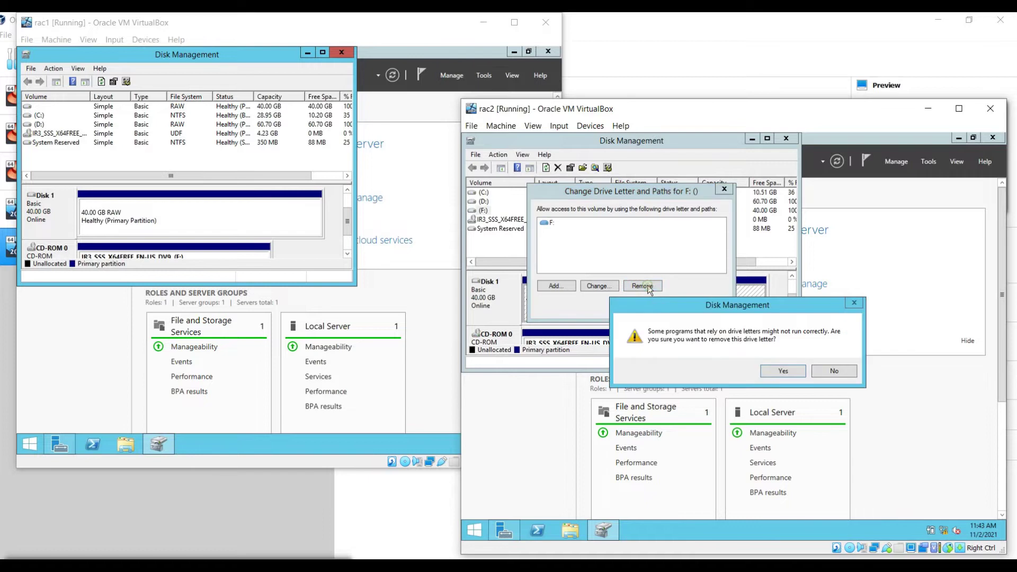
left_click(779, 371)
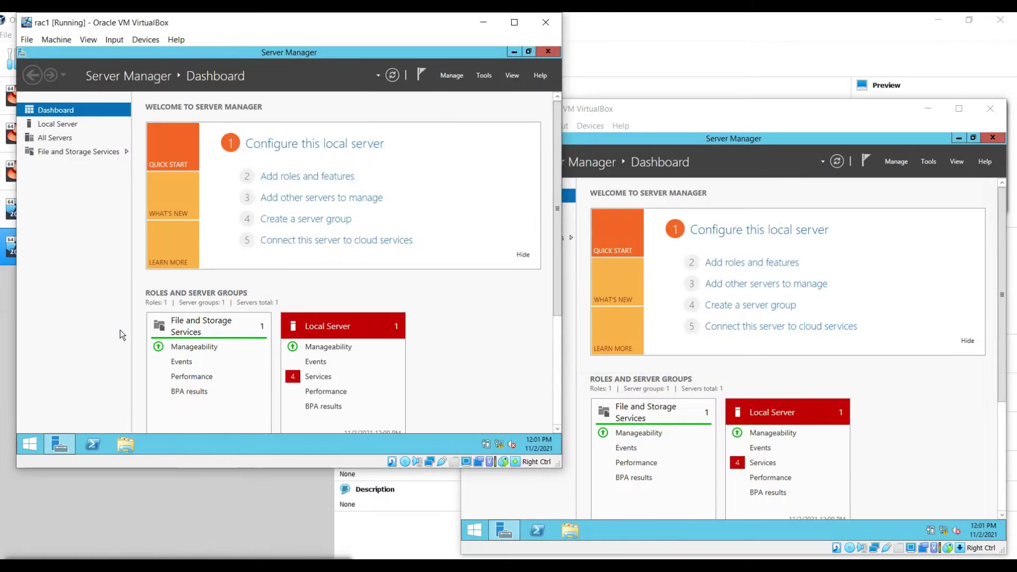
key("super+r")
key("Return")
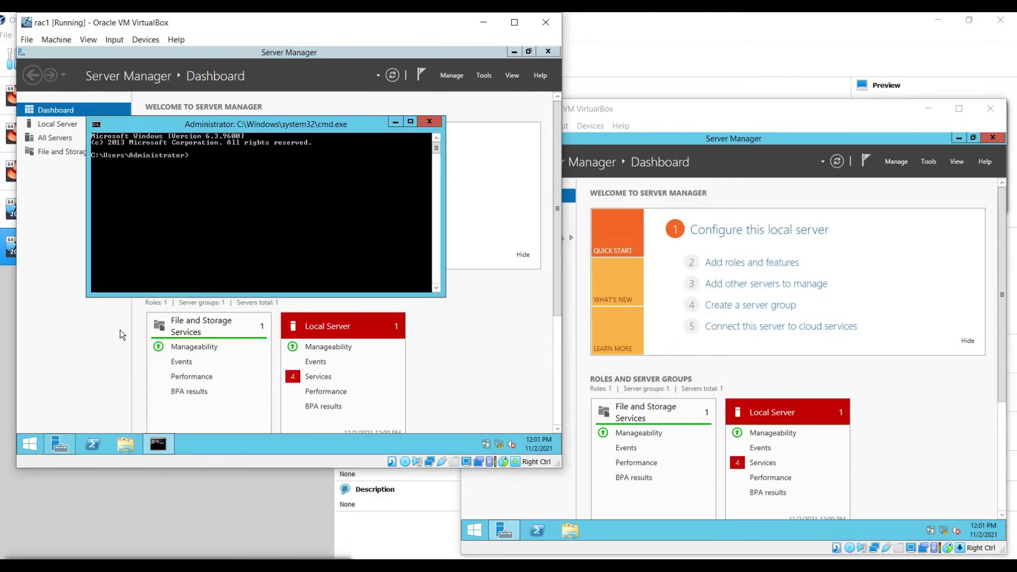
type("diskpart")
key("Return")
type("list disk")
key("Return")
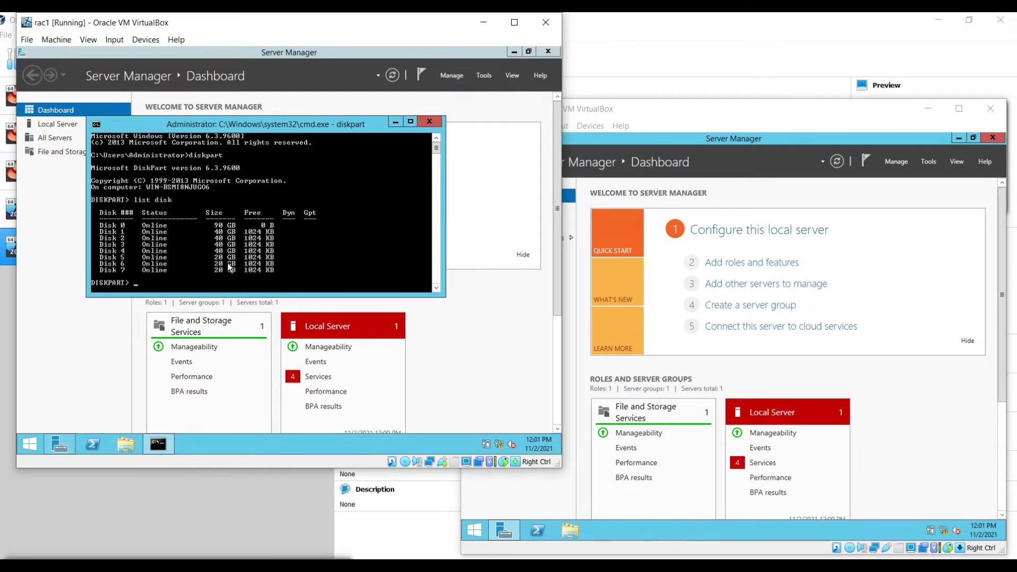
type("e")
key("Return")
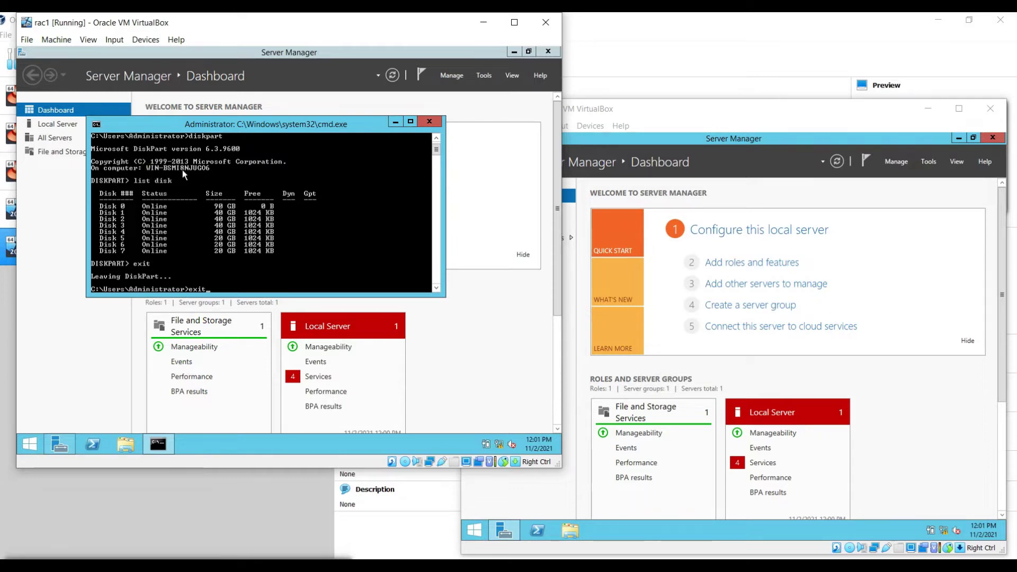
key("Return")
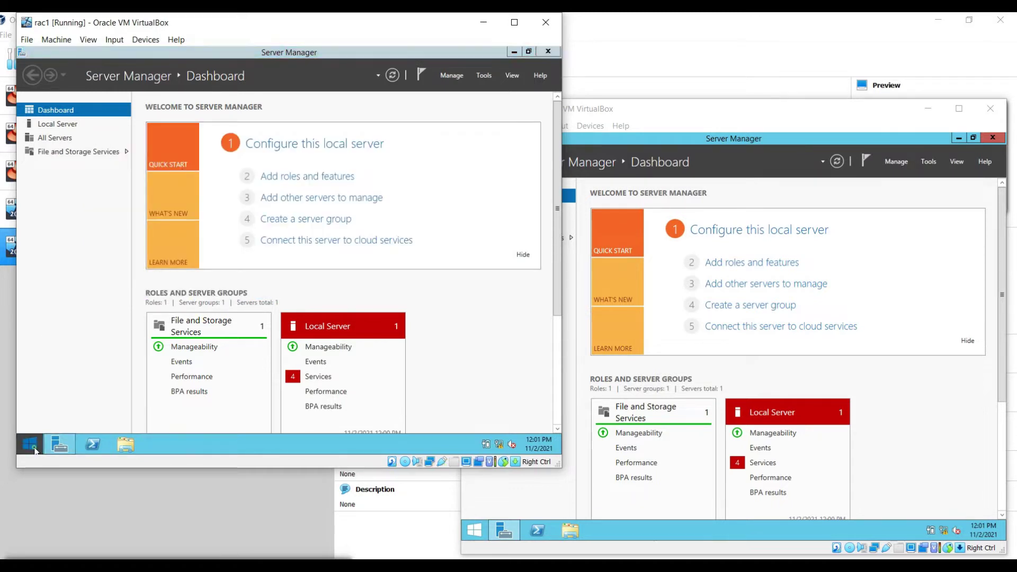
Step: Rename the first server's computer to rac1 and restart it
left_click(29, 444)
right_click(133, 261)
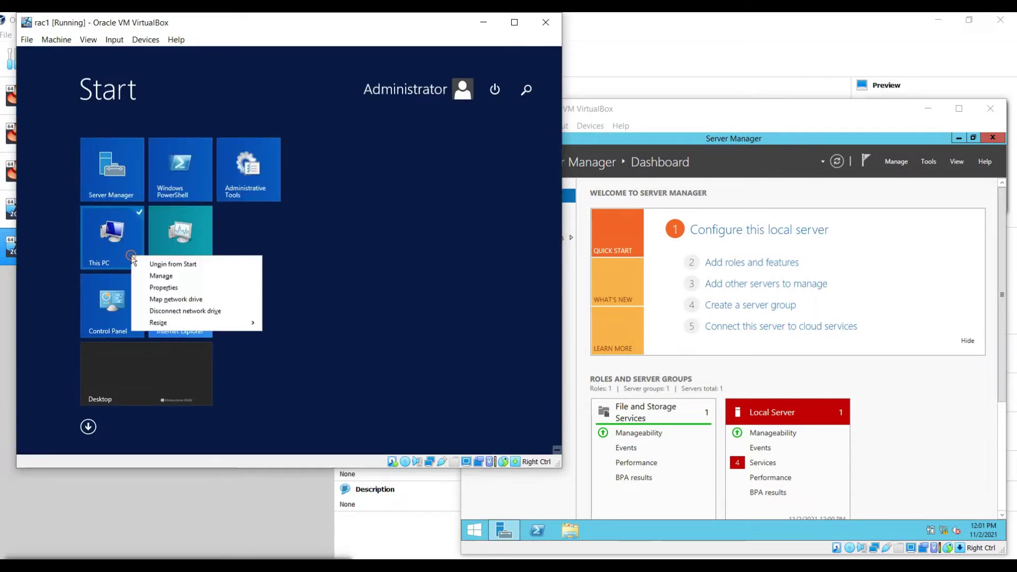
left_click(156, 289)
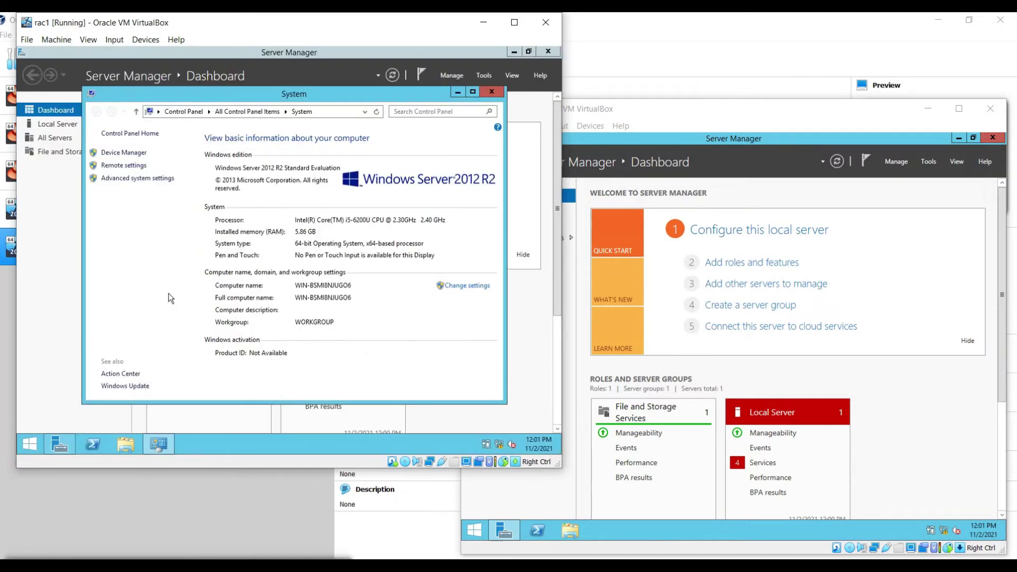
left_click(461, 286)
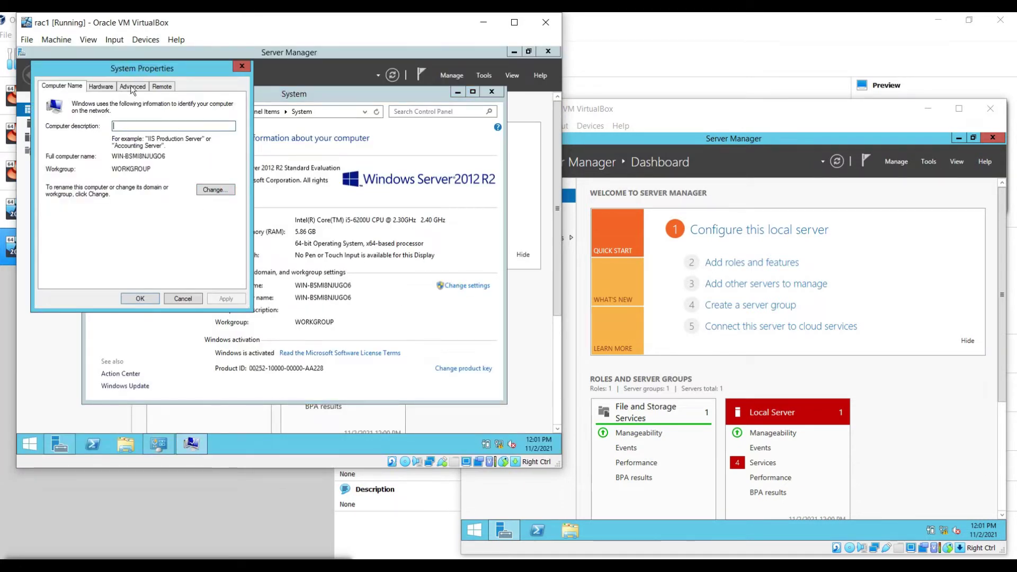
left_click(215, 190)
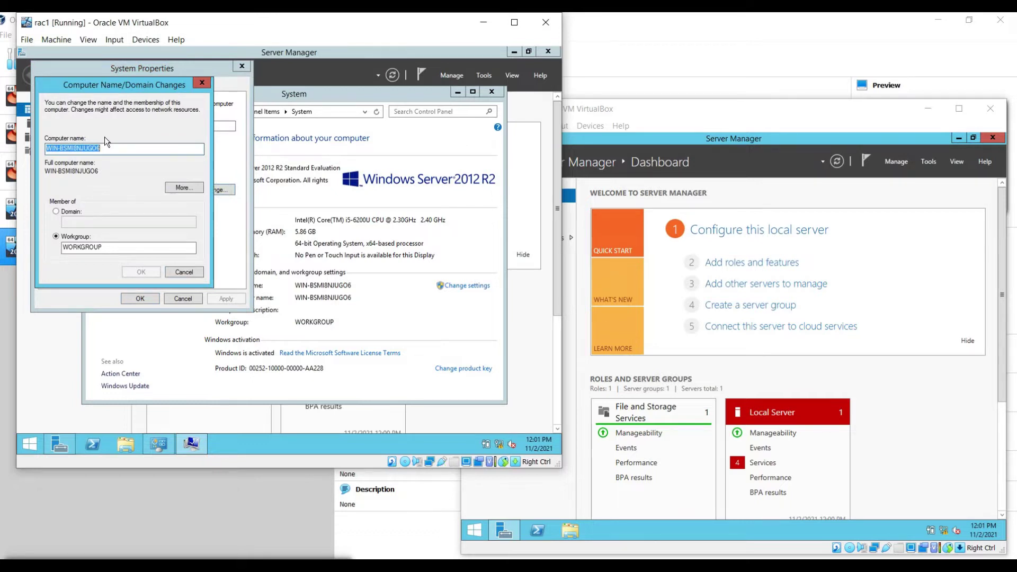
type("rac1")
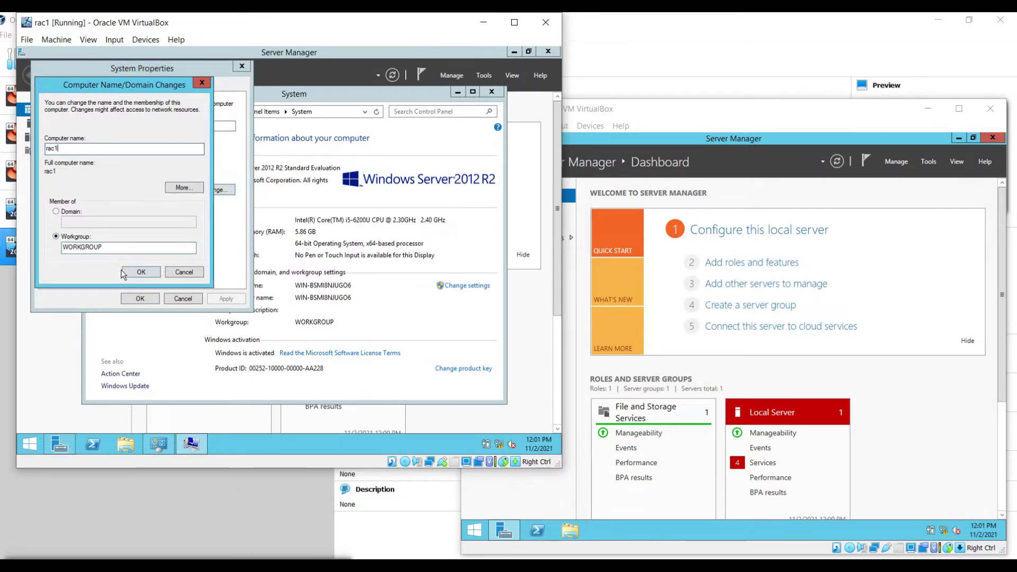
left_click(140, 272)
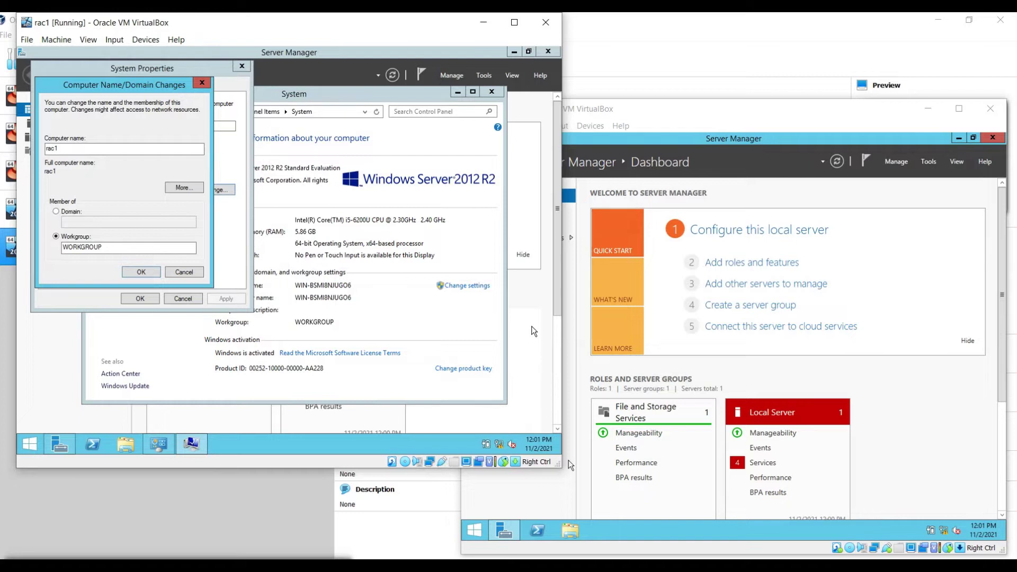
left_click(356, 260)
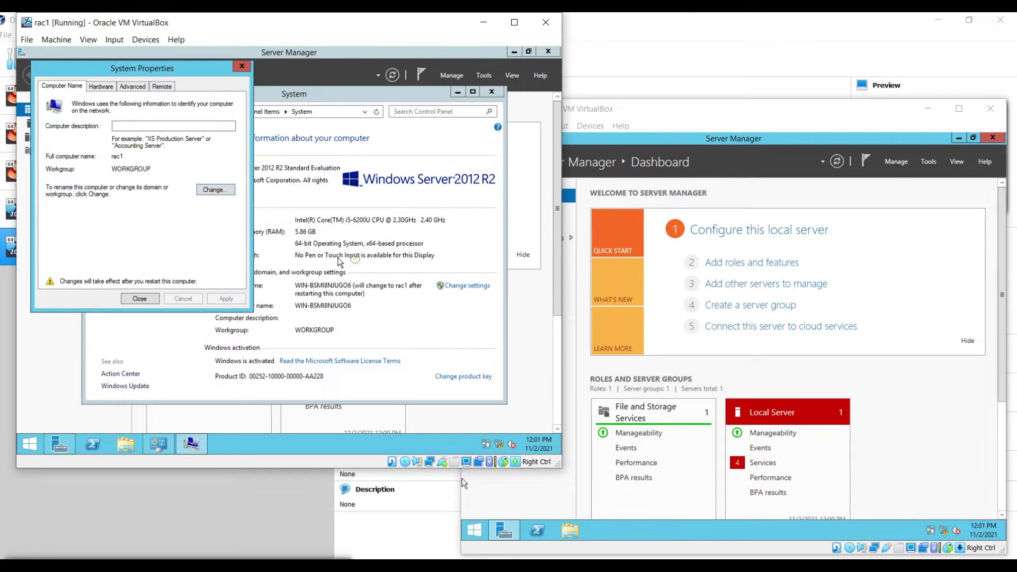
left_click(144, 300)
left_click(292, 255)
Step: On rac2, open the computer name change dialog from This PC properties
left_click(481, 532)
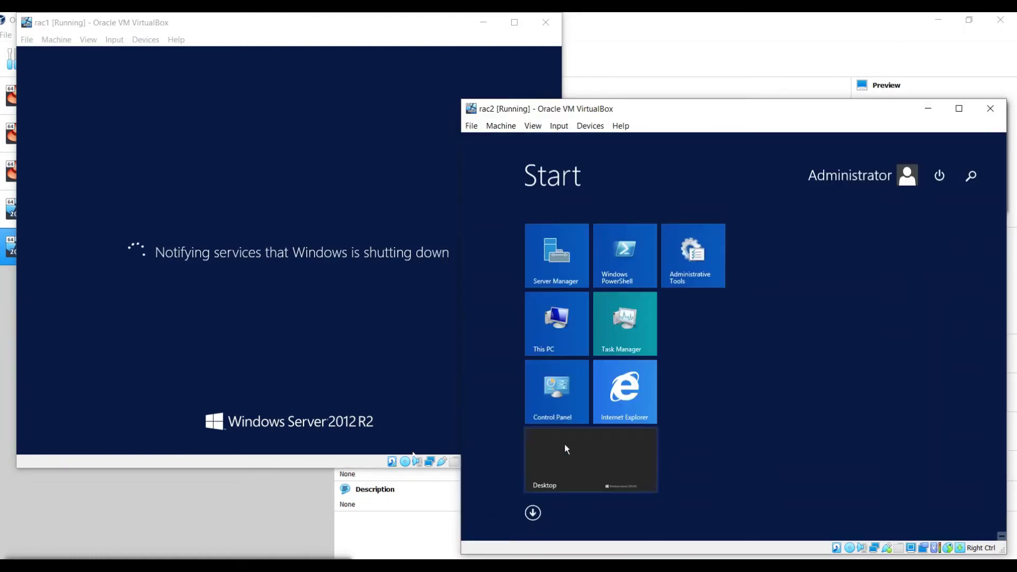
right_click(544, 339)
left_click(564, 372)
left_click(970, 324)
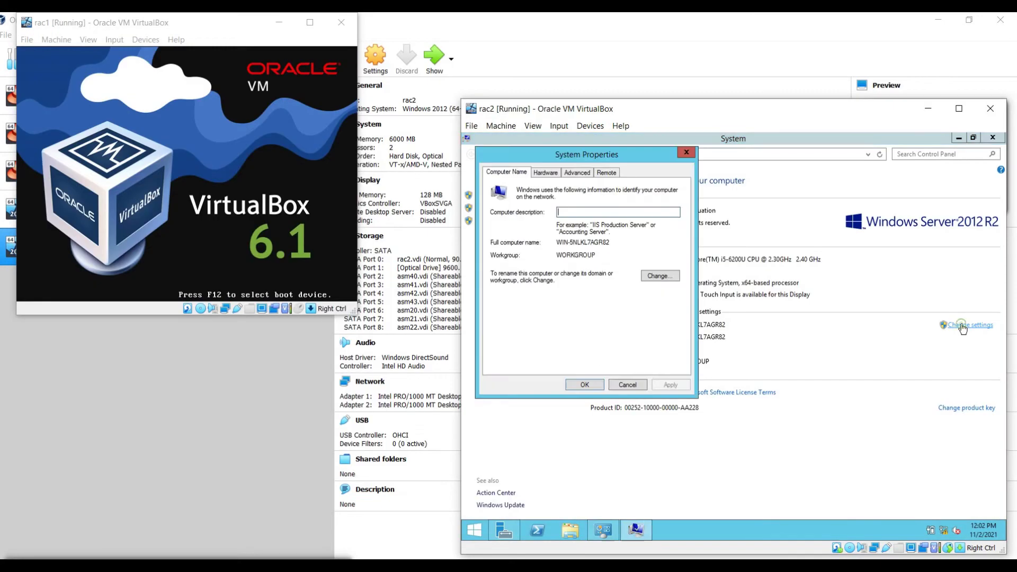
left_click(660, 276)
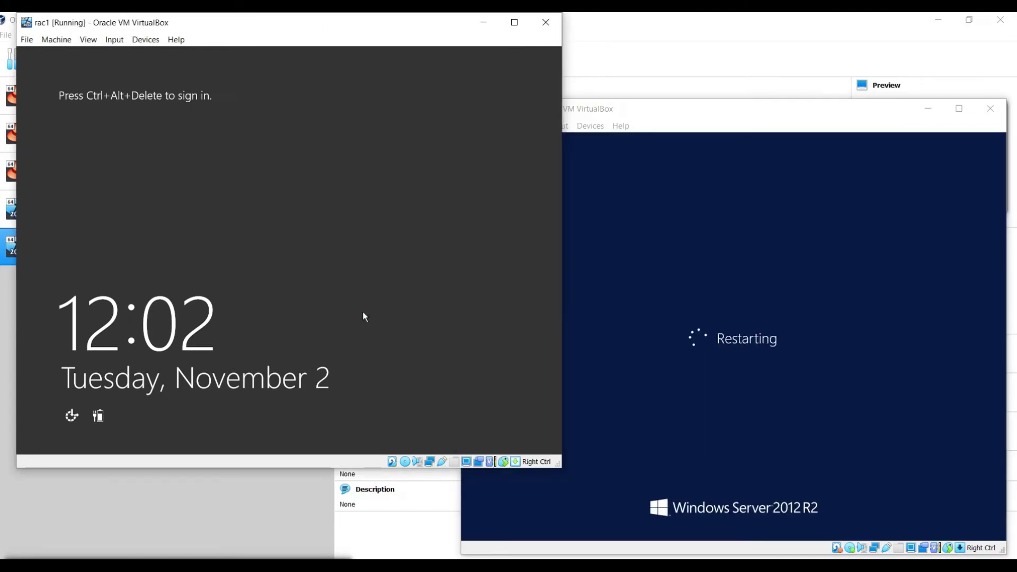
Step: Sign back in to rac1 as Administrator with the account password
key("ctrl+alt+Delete")
type("•••••••••••••")
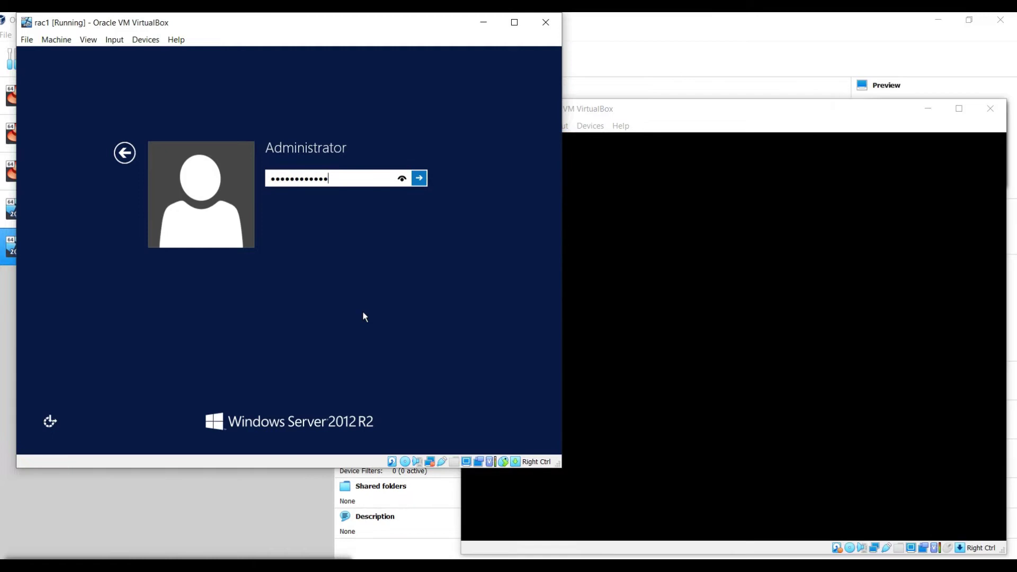
key("Return")
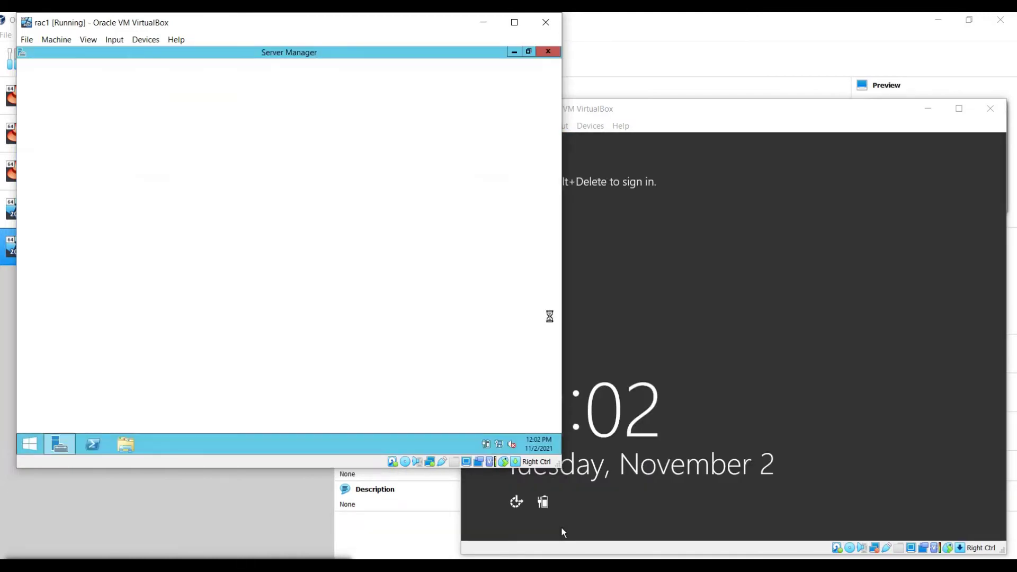
Step: On rac1, launch the iSCSI Initiator from Control Panel and dismiss its service prompt
key("super")
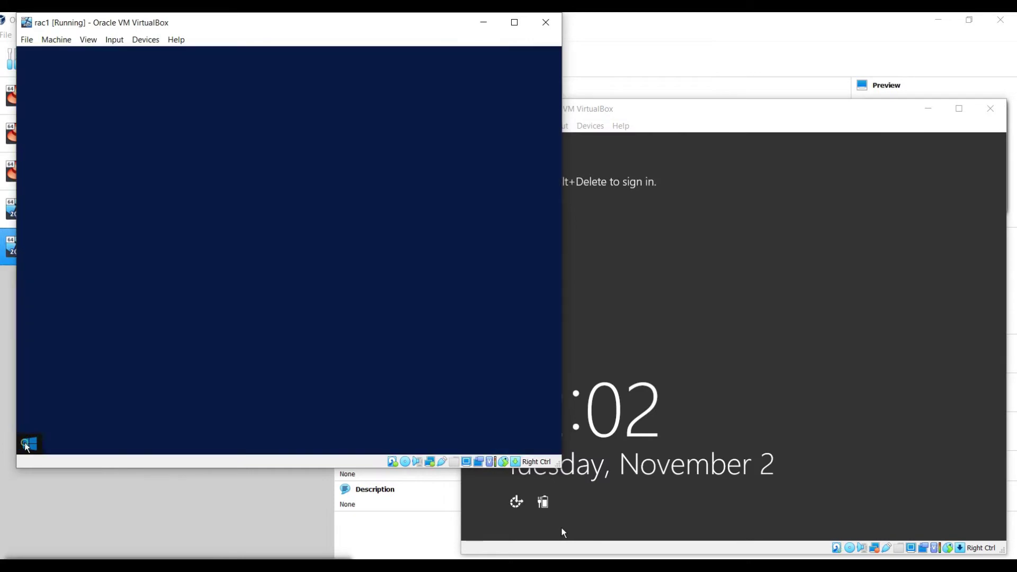
left_click(92, 326)
left_click(514, 310)
left_click(419, 289)
scroll(427, 329, "down", 1)
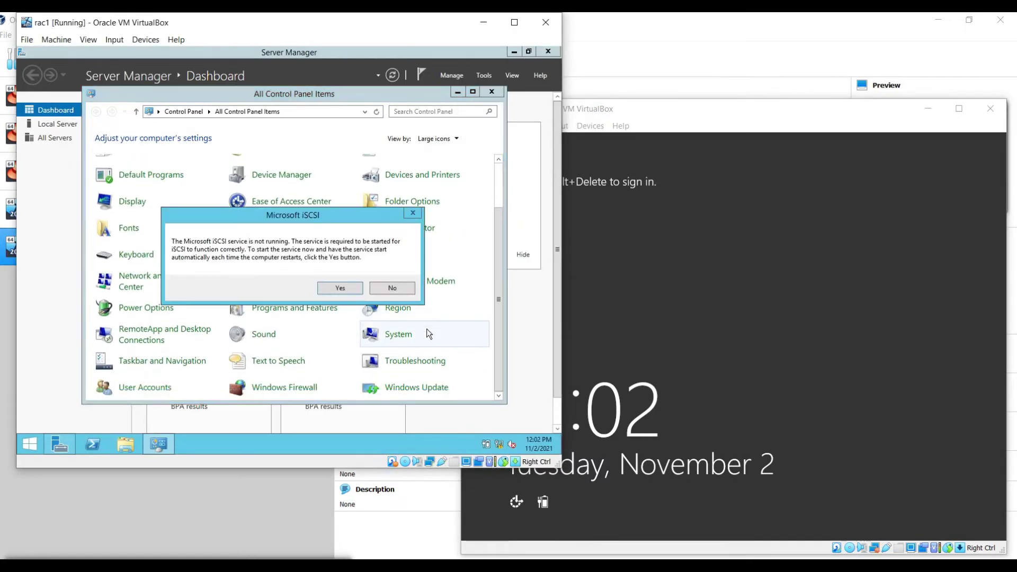
key("Return")
Step: Turn off Windows Firewall for private and public networks on rac1 and rac2
left_click(278, 390)
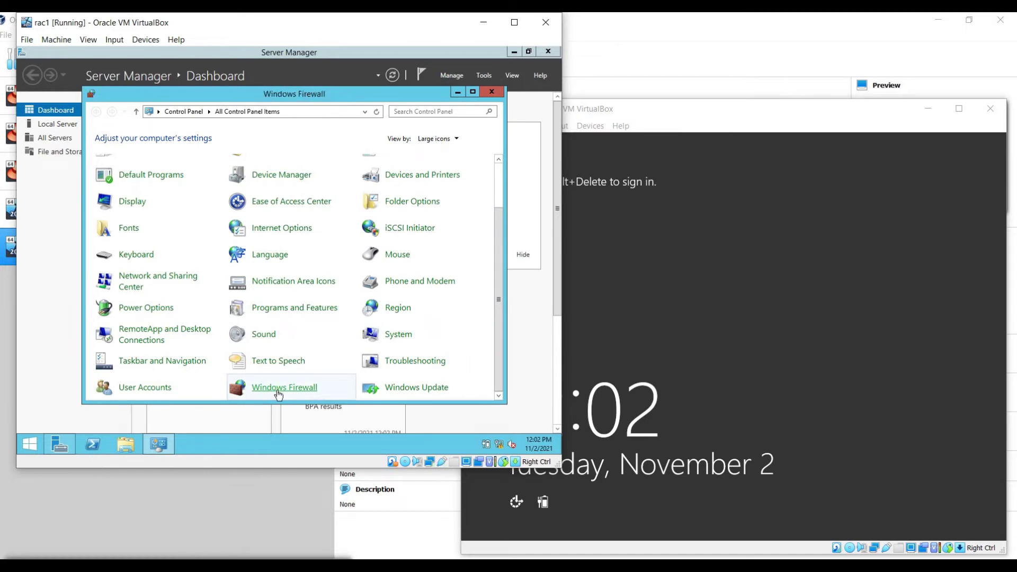
left_click(156, 192)
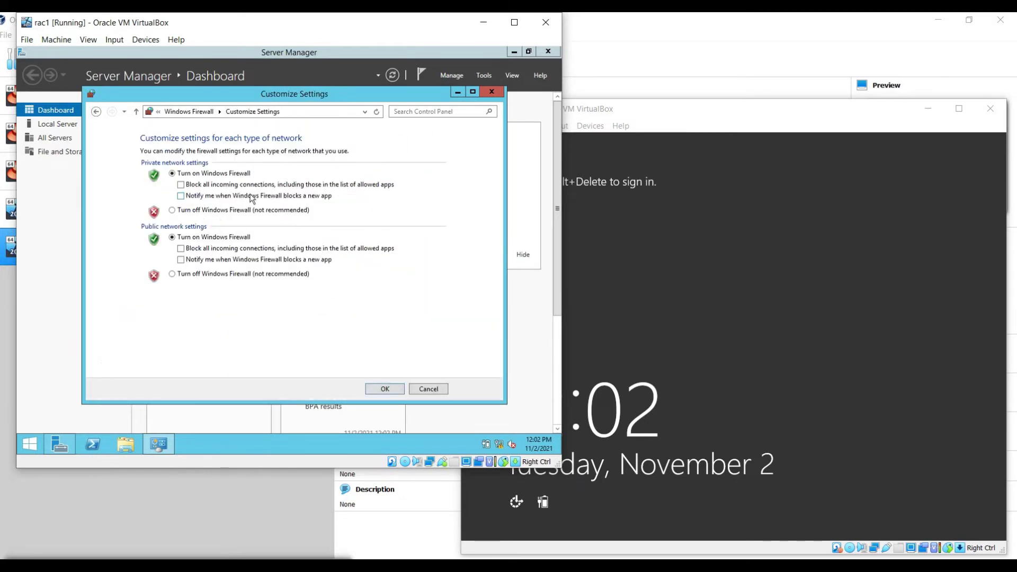
left_click(172, 210)
left_click(172, 273)
left_click(384, 390)
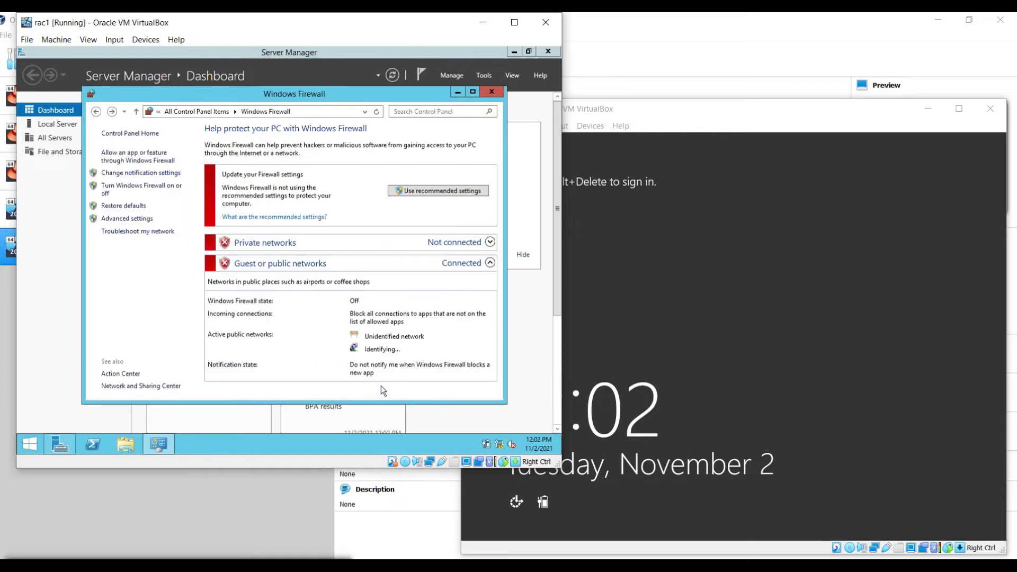
left_click(732, 424)
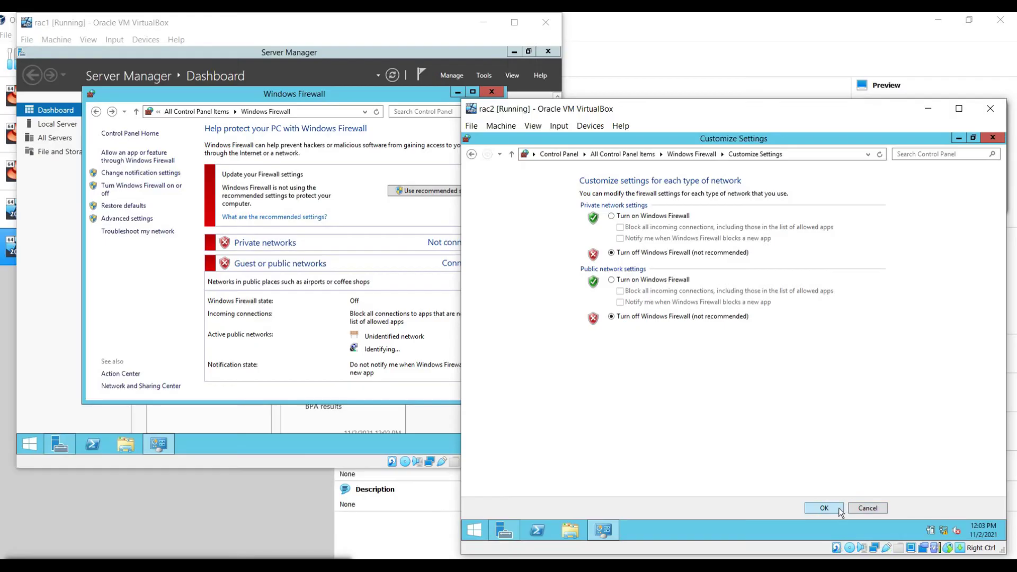
left_click(838, 510)
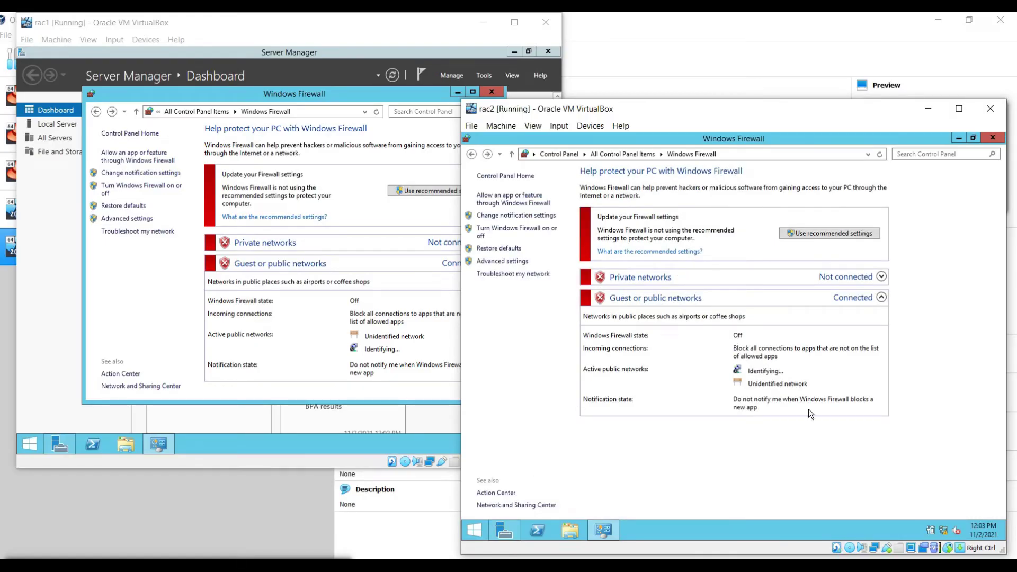
left_click(993, 139)
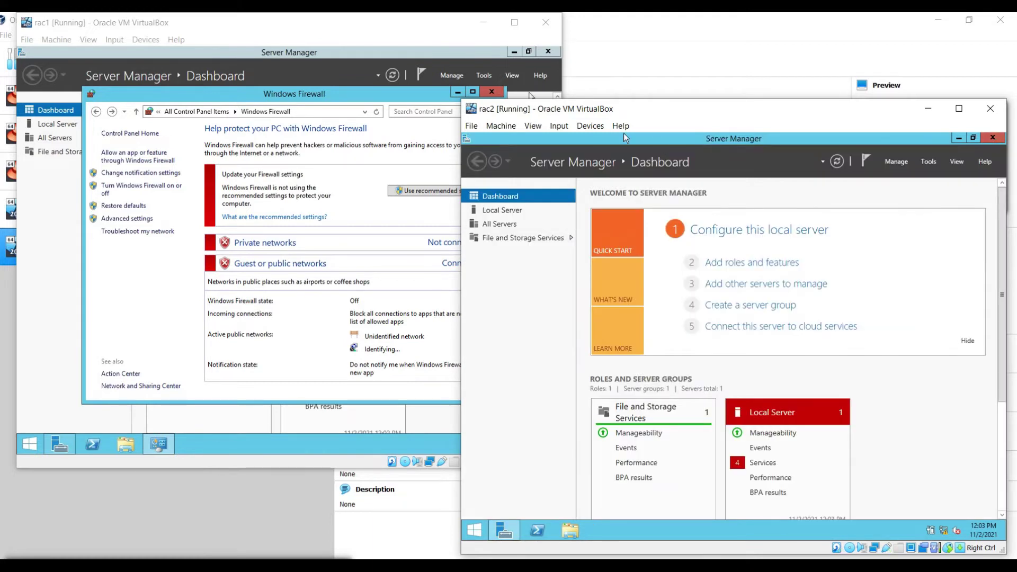
Step: On rac1, disable IPv6 on the Ethernet adapter via the Network and Sharing Center
left_click(491, 92)
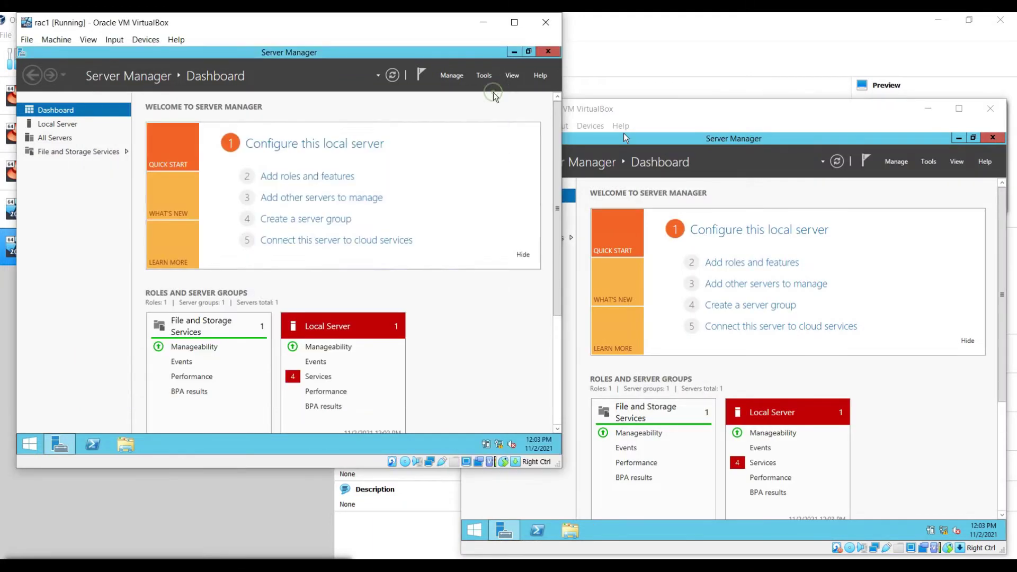
right_click(500, 444)
left_click(499, 430)
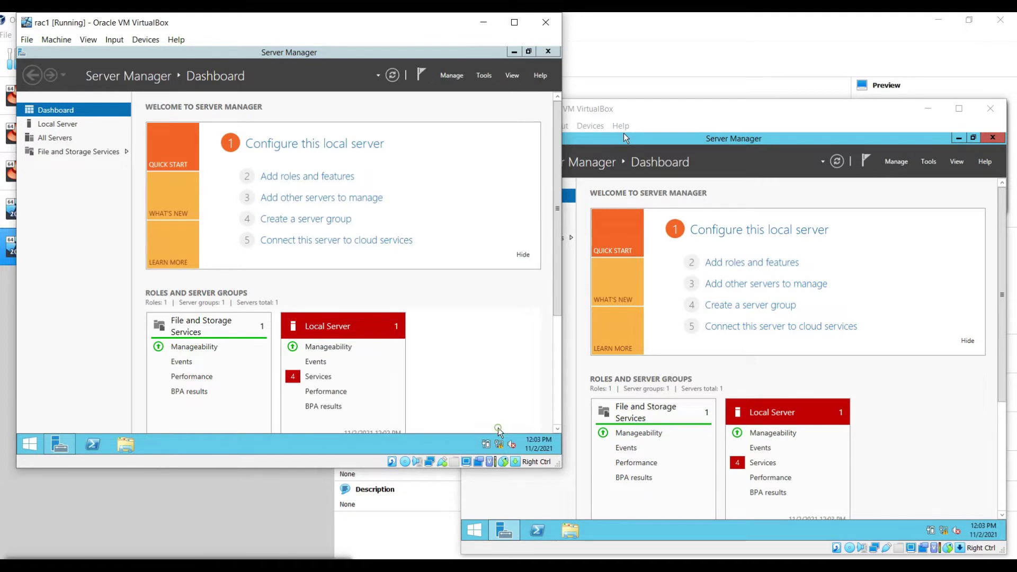
right_click(179, 174)
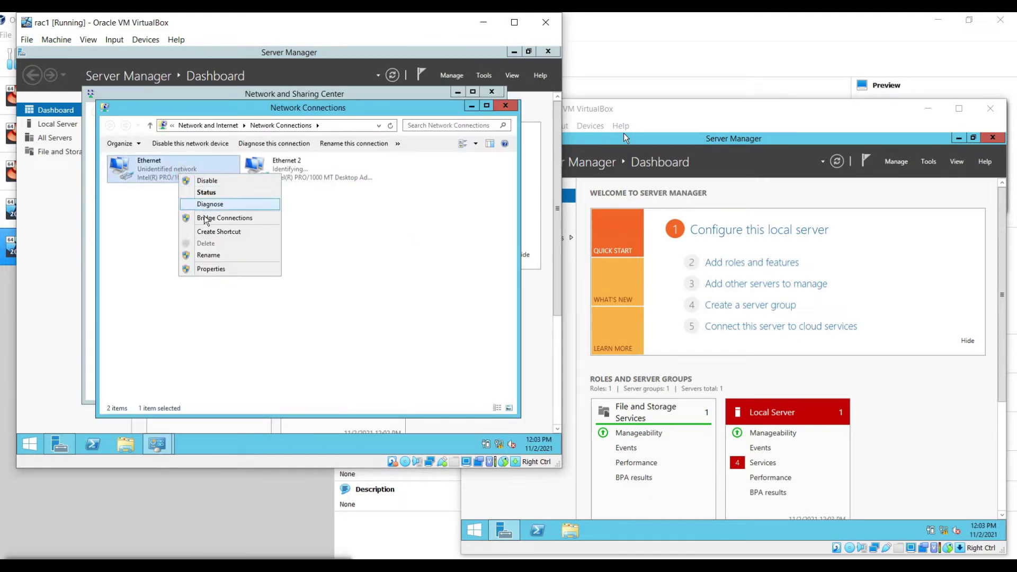
left_click(211, 269)
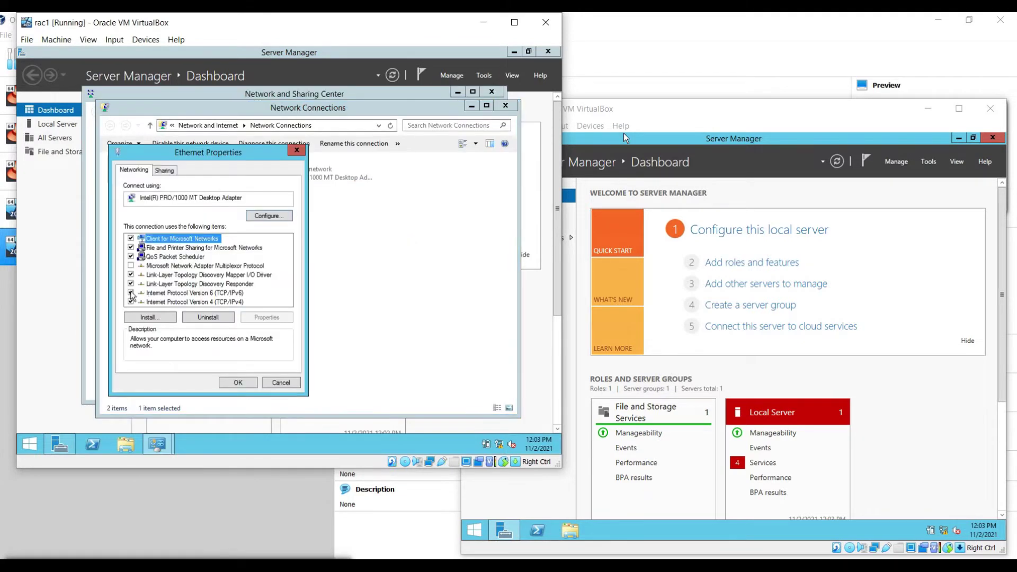
left_click(131, 293)
Step: Give Ethernet static IPv4 172.168.190.1, gateway 172.168.190.100 and DNS 172.168.190.1
left_click(176, 301)
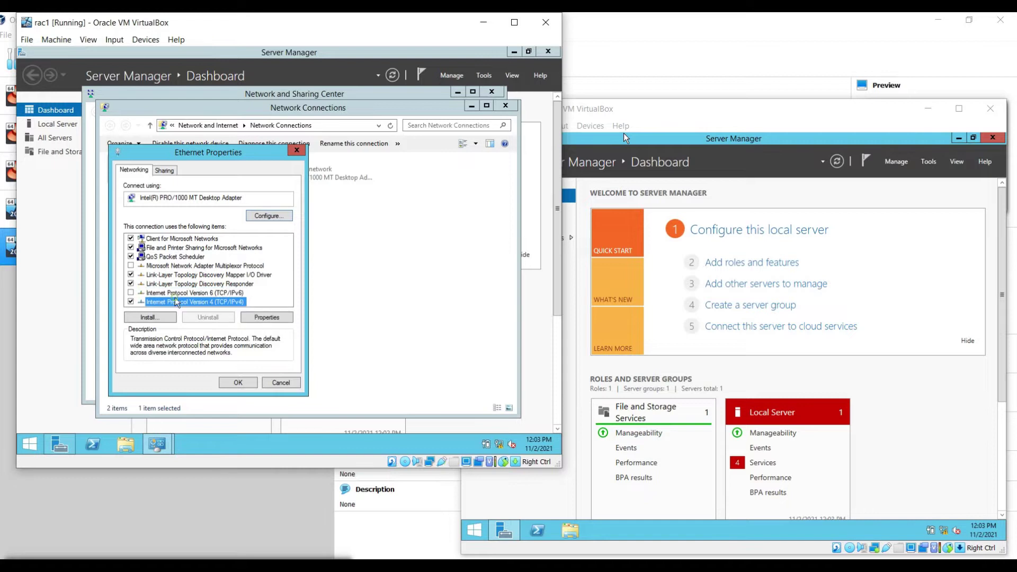
left_click(267, 317)
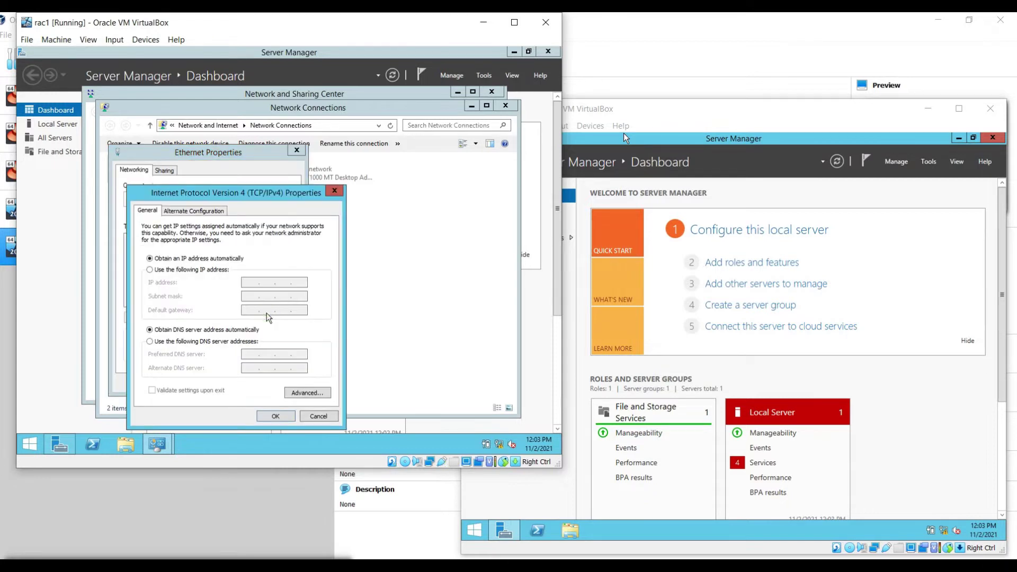
left_click(196, 267)
left_click(265, 282)
type("172.168.190.1")
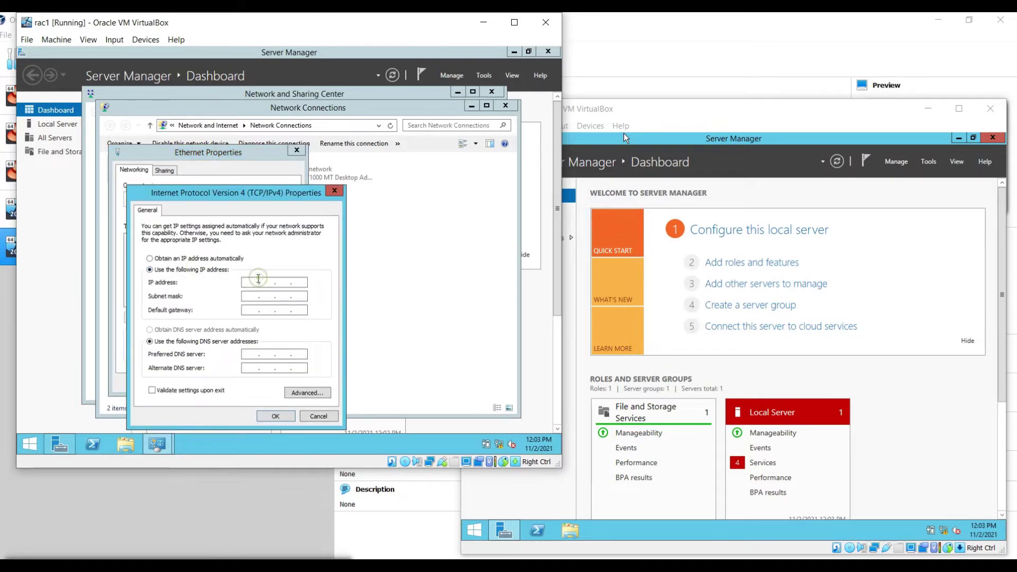
key("Tab")
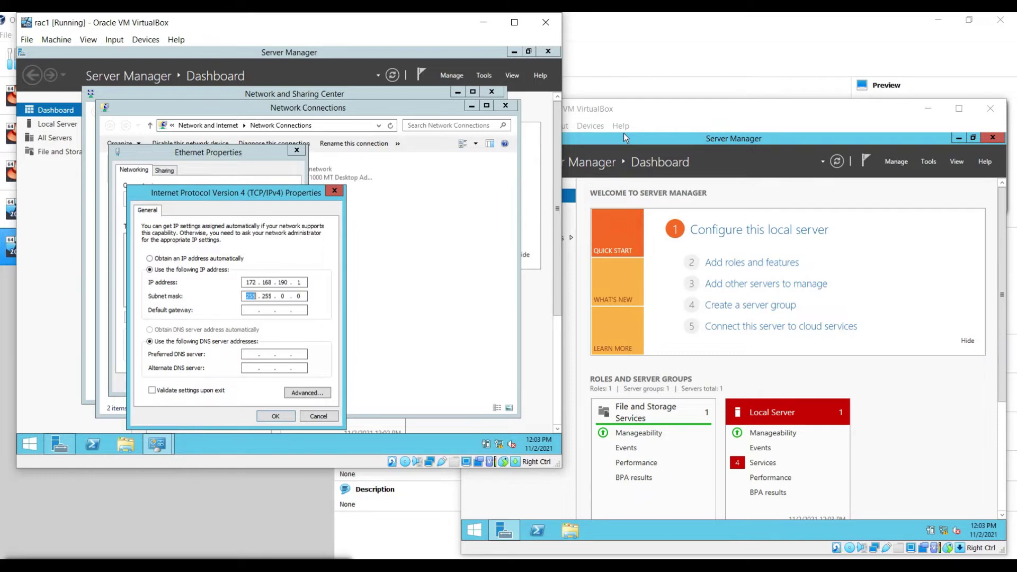
type("172 . 168 . 190 . 100")
key("Tab")
key("Tab")
type("172 . 168 . 190 . 1")
key("Tab")
type("172.168.190.1")
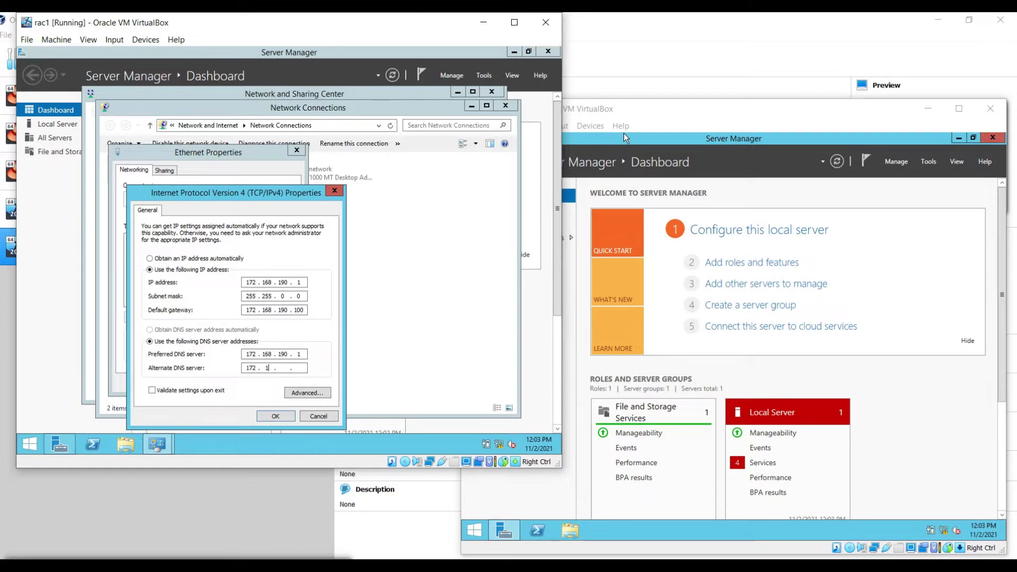
Step: Save the Ethernet settings and disable IPv6 on rac1's Ethernet 2 adapter
left_click(276, 416)
left_click(238, 382)
right_click(328, 165)
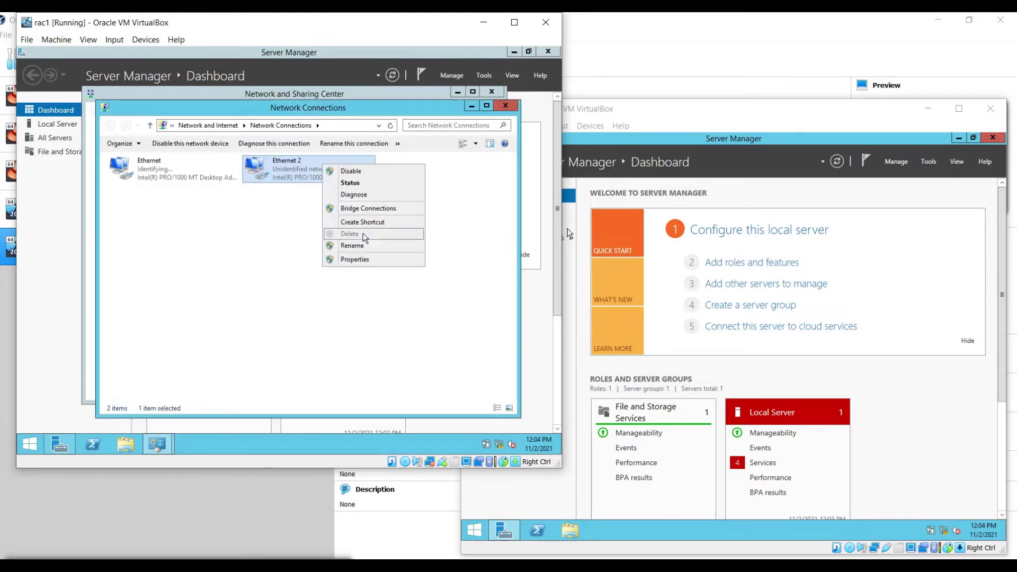
left_click(369, 259)
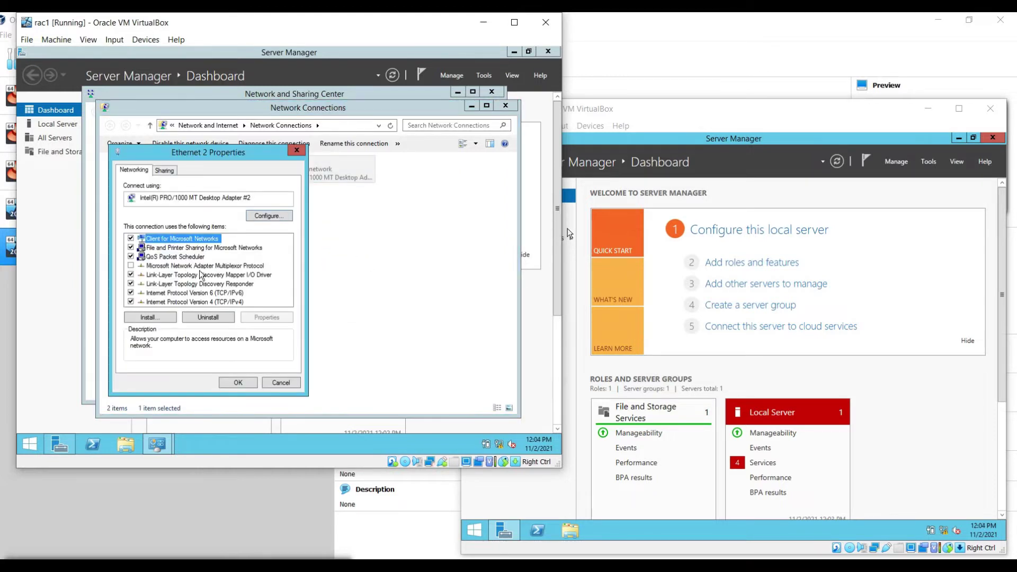
left_click(131, 292)
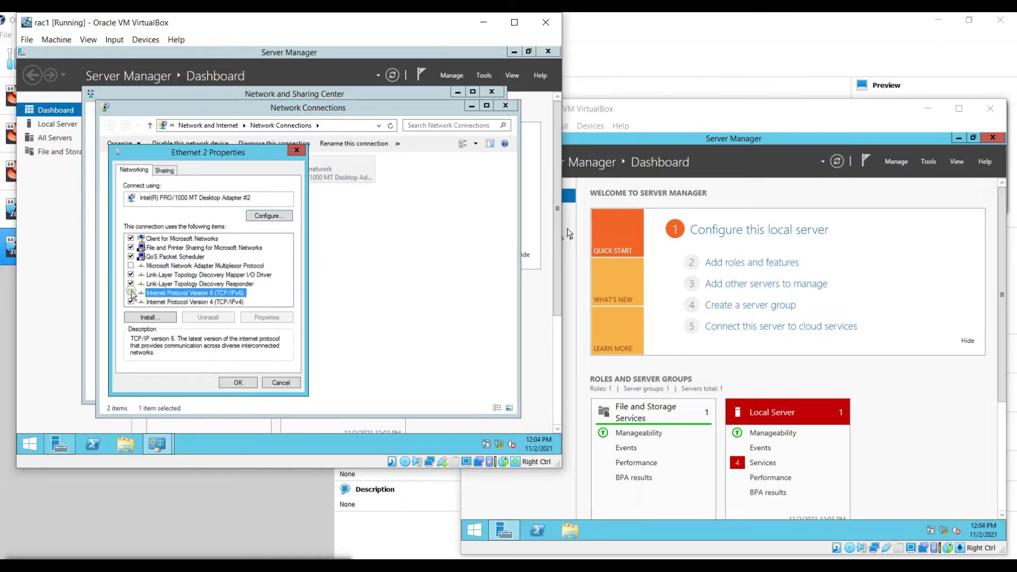
Step: Give Ethernet 2 static IP 192.168.190.1, mask 255.255.255.0, DNS 172.168.190.1 and 172.168.190.2, accepting the warning
left_click(204, 302)
left_click(260, 317)
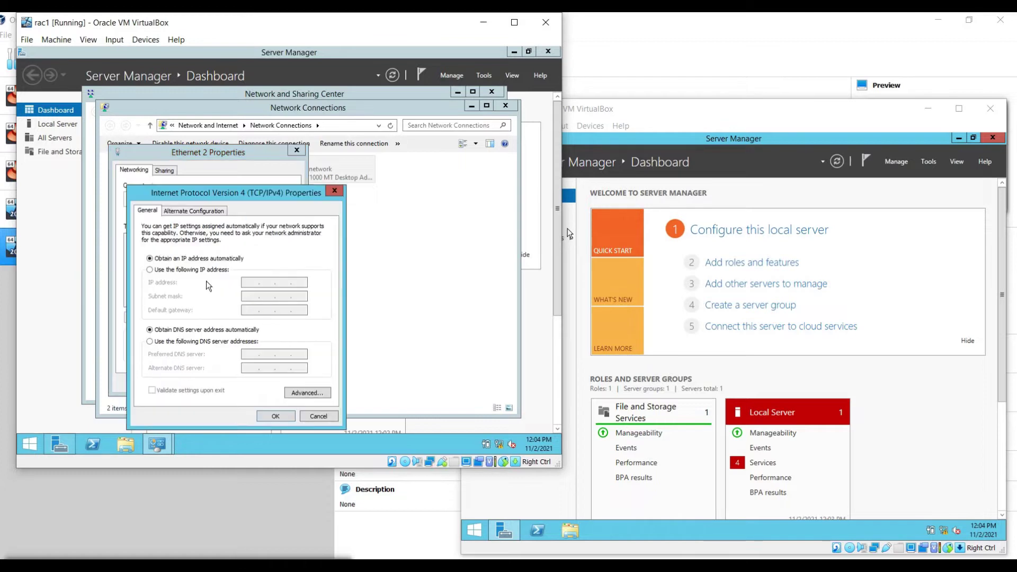
left_click(150, 270)
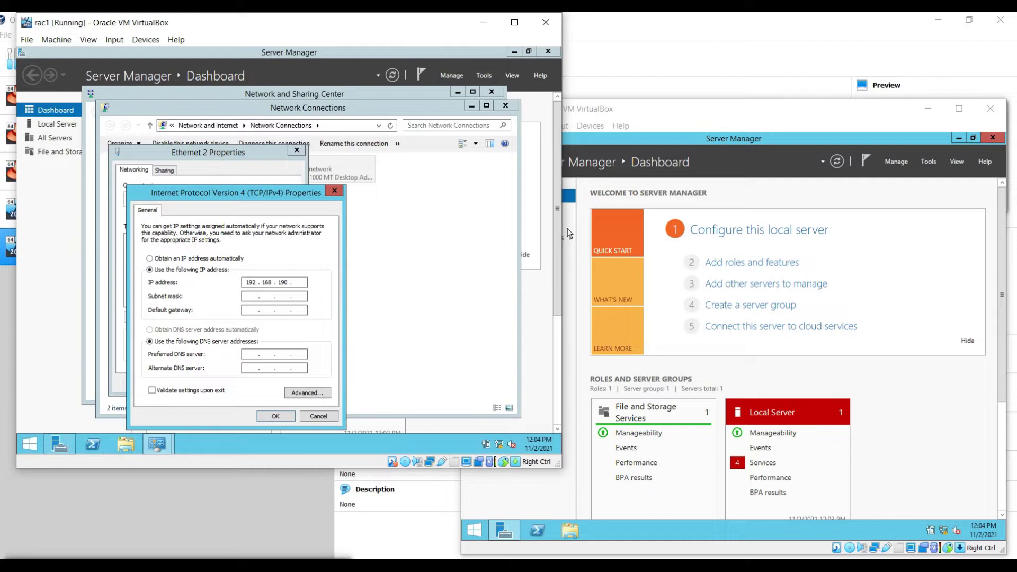
key("Tab")
key("Tab")
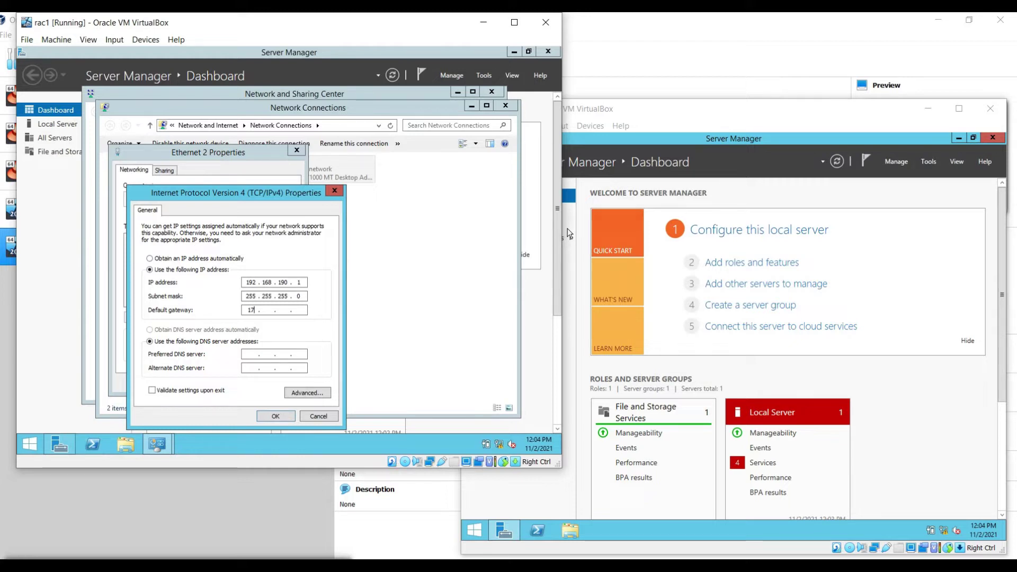
key("Tab")
key("Tab")
type("172 . 16")
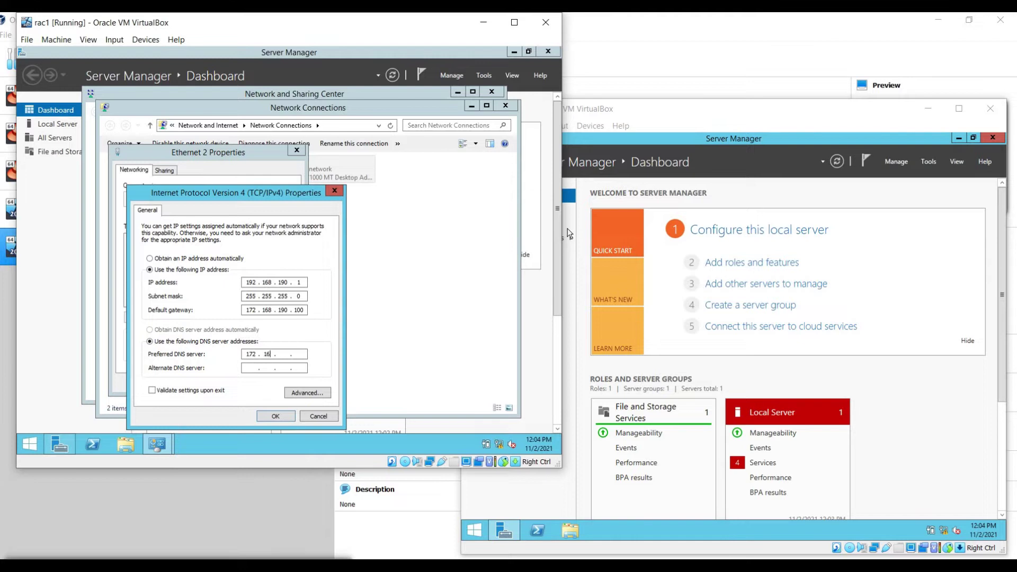
type("8 . 190 . 1")
key("Tab")
type("172.168.190.2")
left_click(276, 416)
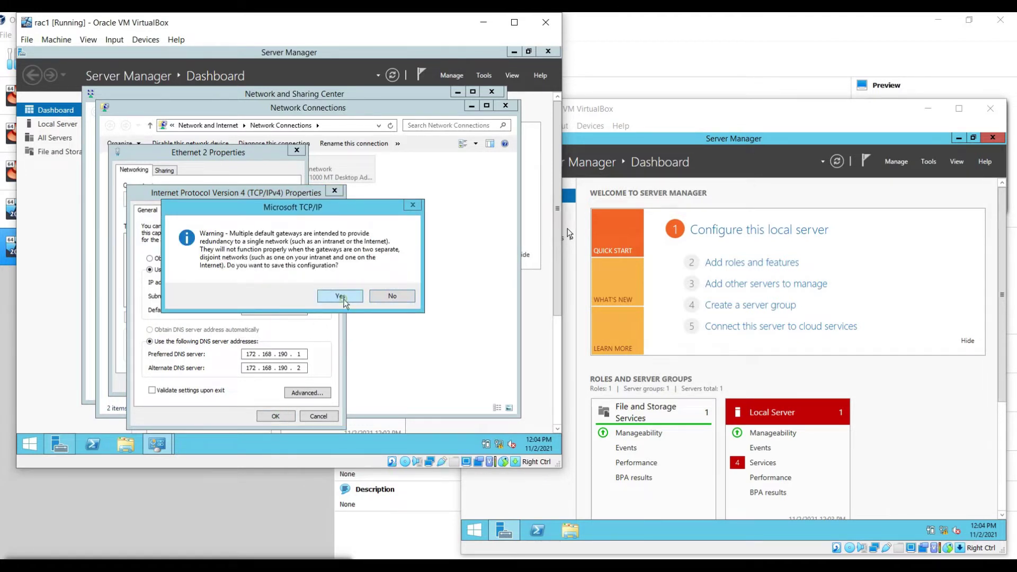
left_click(336, 295)
Step: Set rac2's Ethernet IPv4 to 172.168.190.2 with gateway 172.168.190.100 and DNS 172.168.190.2
left_click(254, 381)
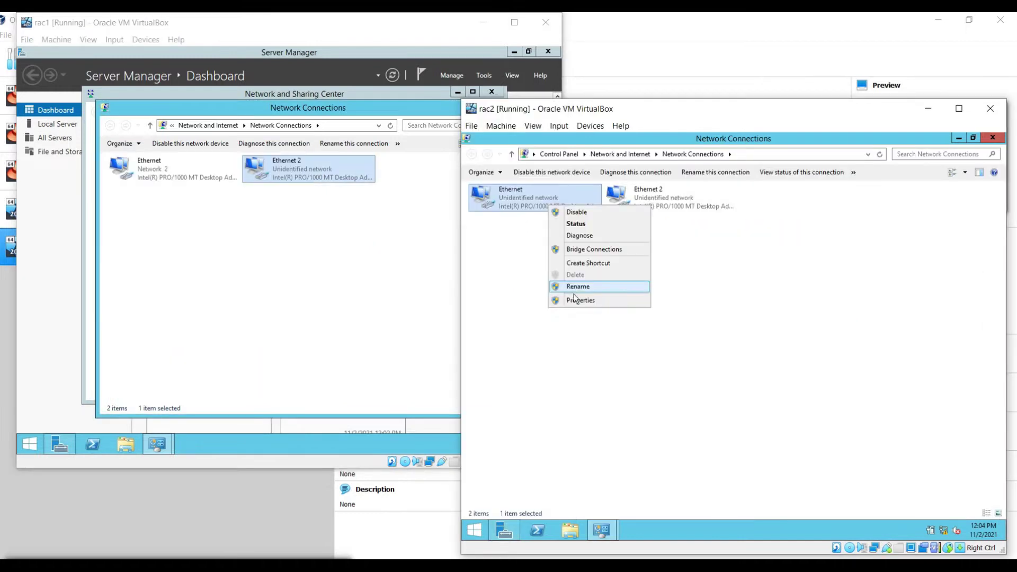
left_click(575, 299)
double_click(575, 298)
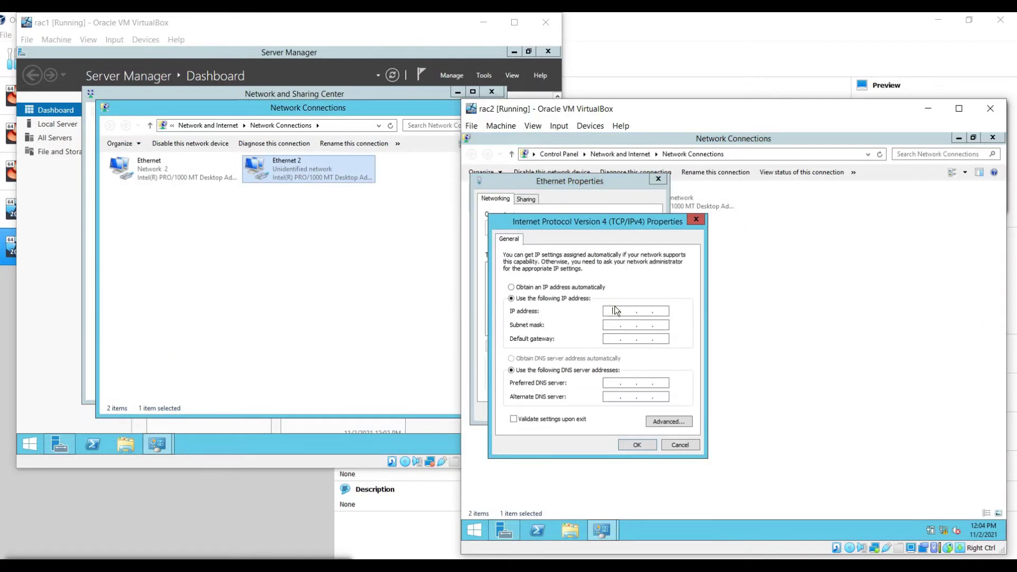
left_click(614, 311)
type("172 . 168 . 190 . 2")
key("Tab")
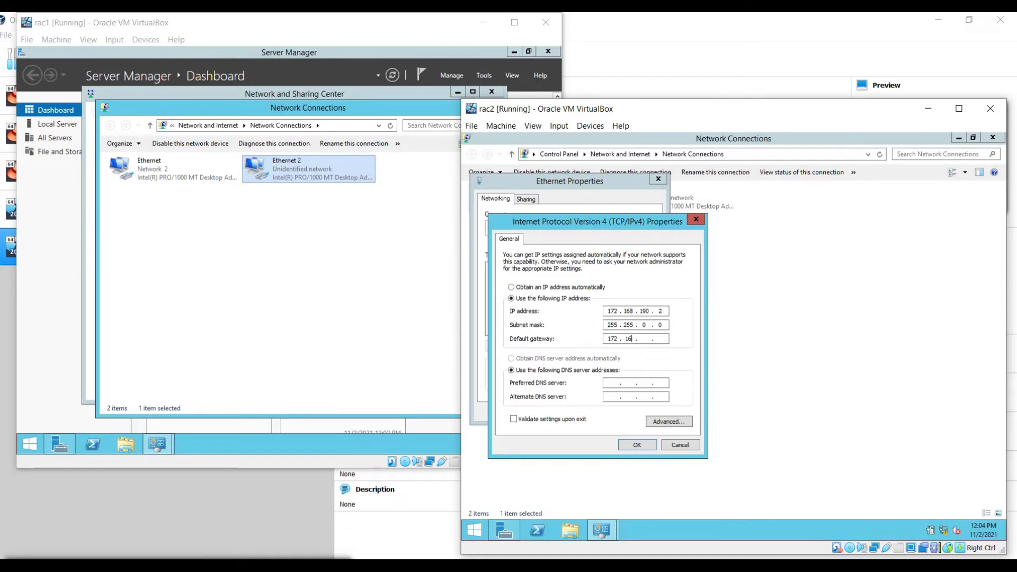
type("100")
key("Tab")
key("Tab")
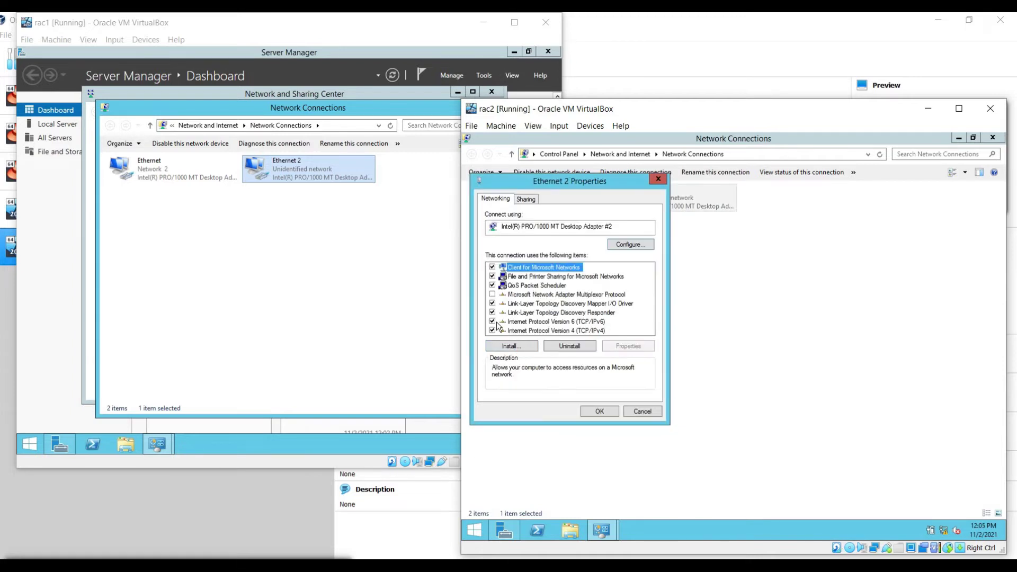
Step: Disable IPv6 on rac2's Ethernet 2 and switch IPv4 to a manually assigned address
left_click(502, 321)
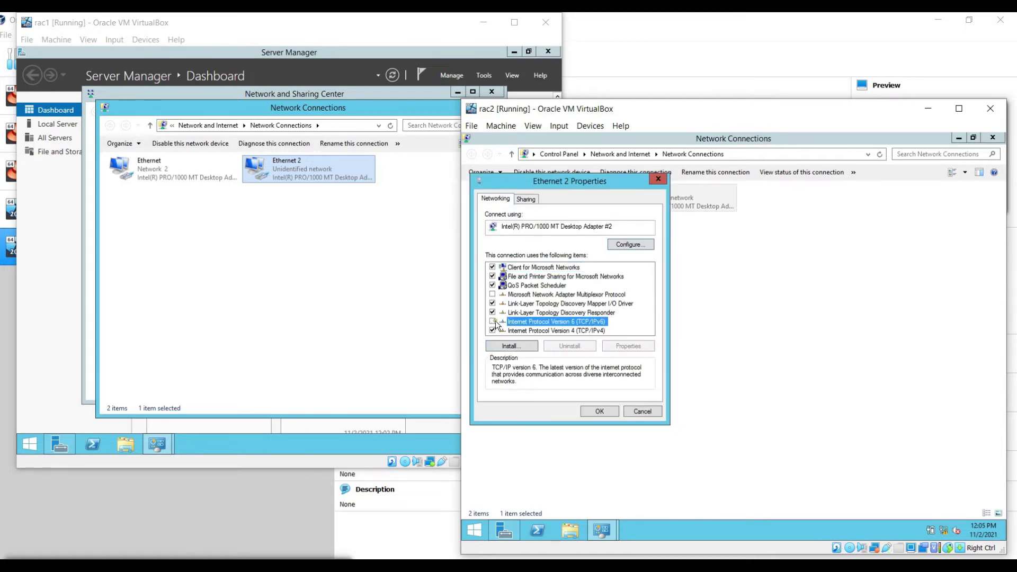
left_click(593, 331)
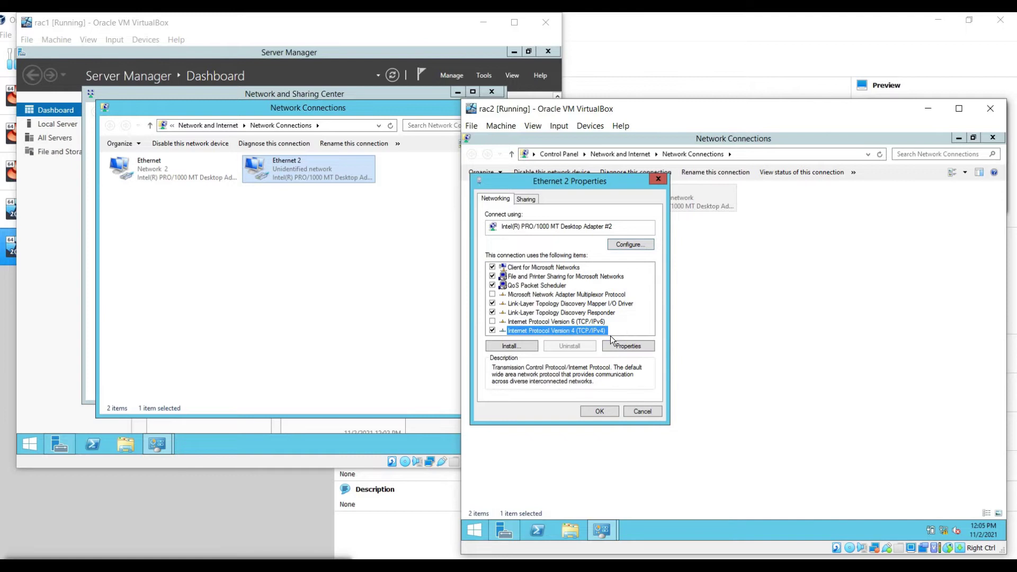
left_click(624, 344)
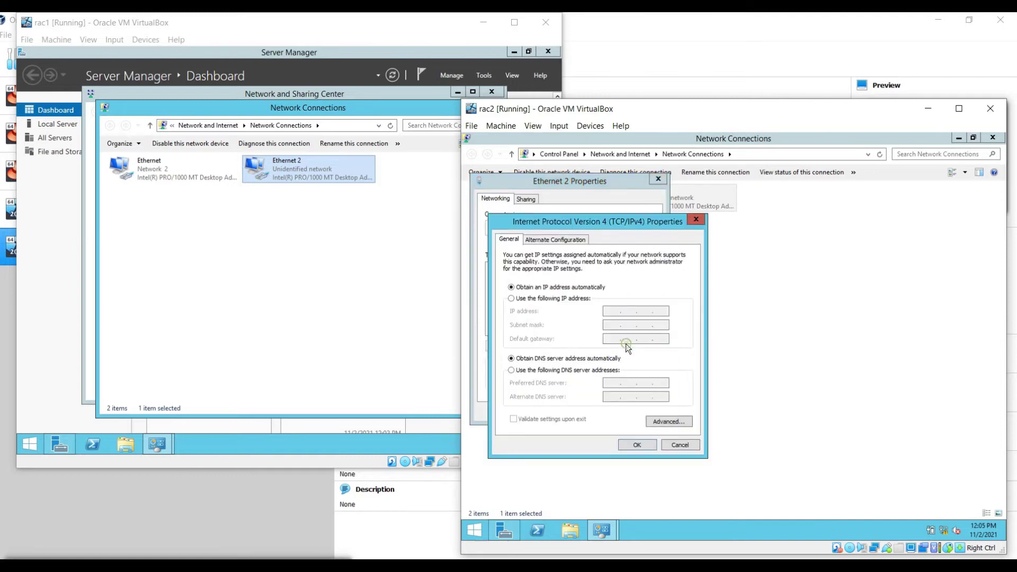
left_click(572, 298)
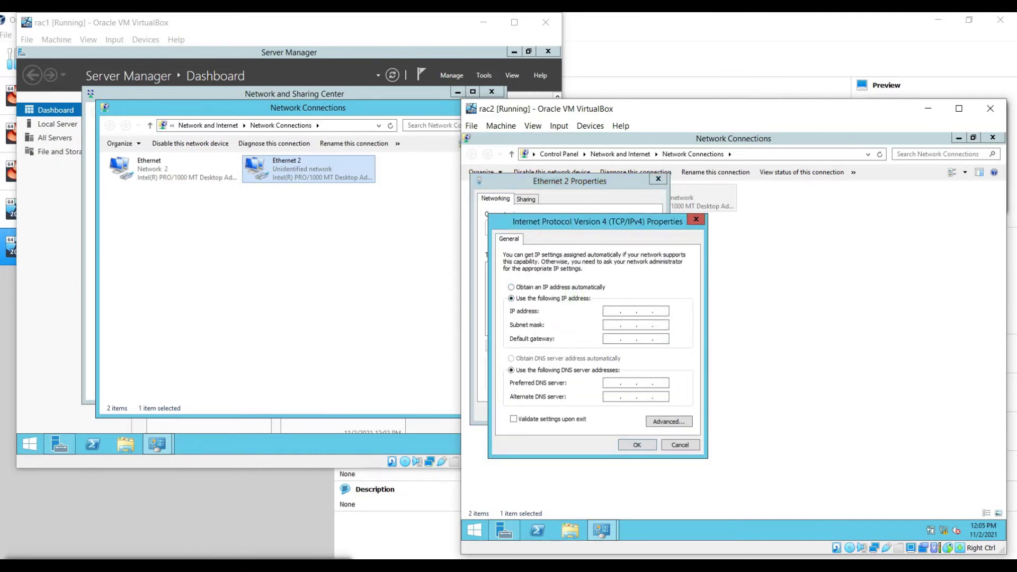
Step: Enter IP 192.168.190.2, mask 255.255.255.0 and alternate DNS 172.168.190.1, accepting both warnings
type("192 . 168 . 190 . 2")
key("Tab")
key("Tab")
type("172 . 168 . 190 . 100")
key("Tab")
key("Tab")
type("1")
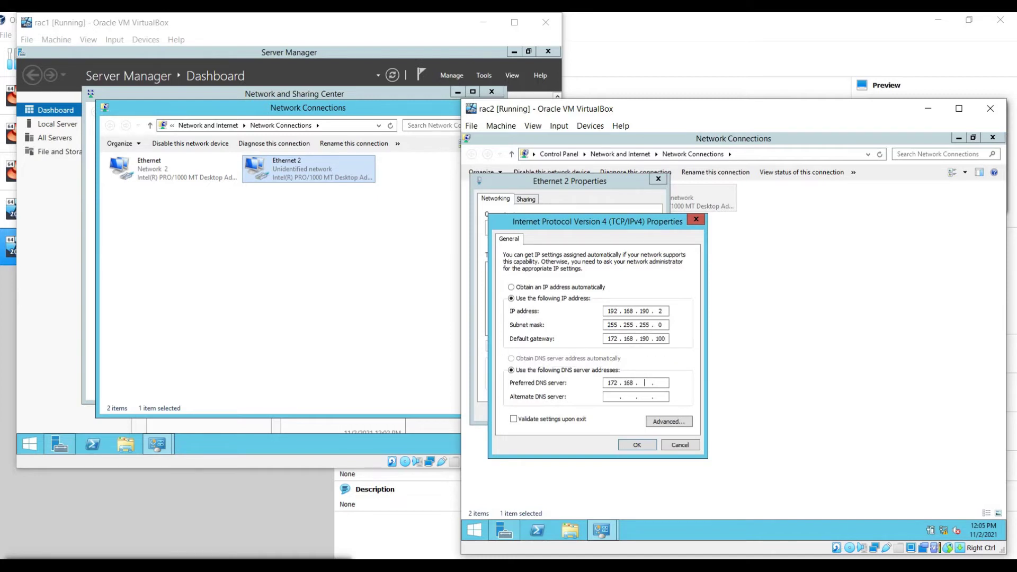
type("172.168.190.")
left_click(636, 444)
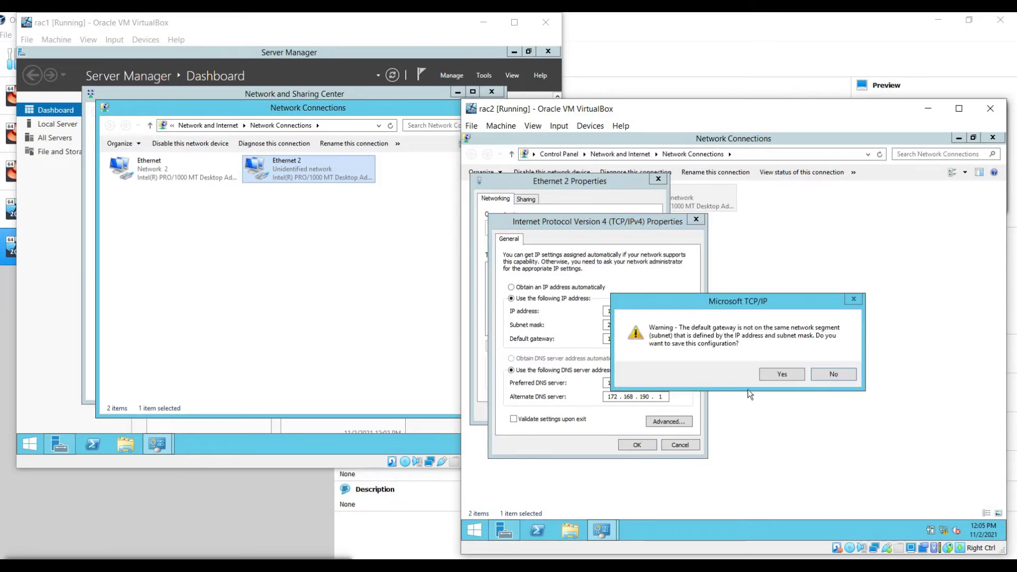
left_click(772, 377)
left_click(771, 381)
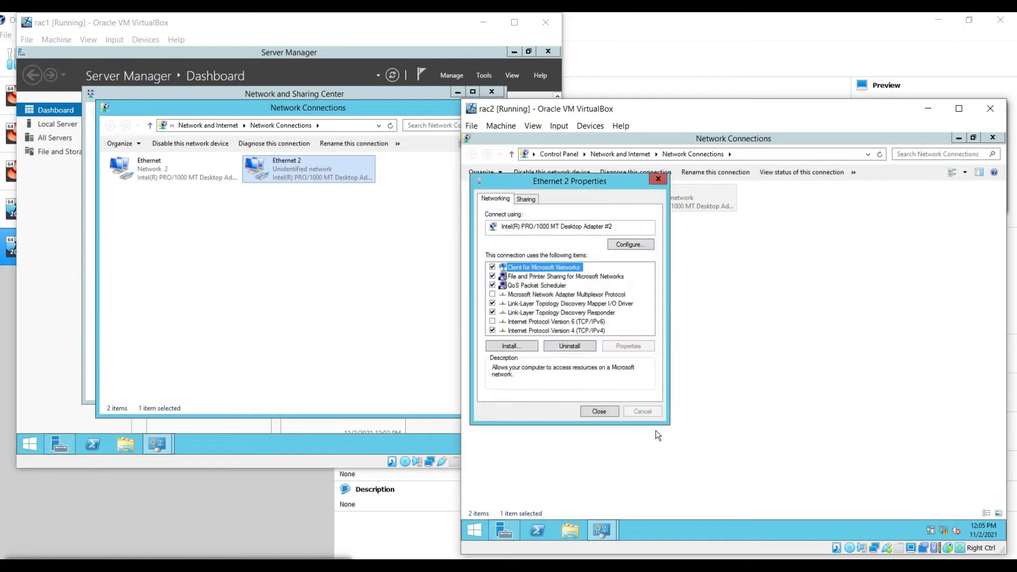
left_click(599, 412)
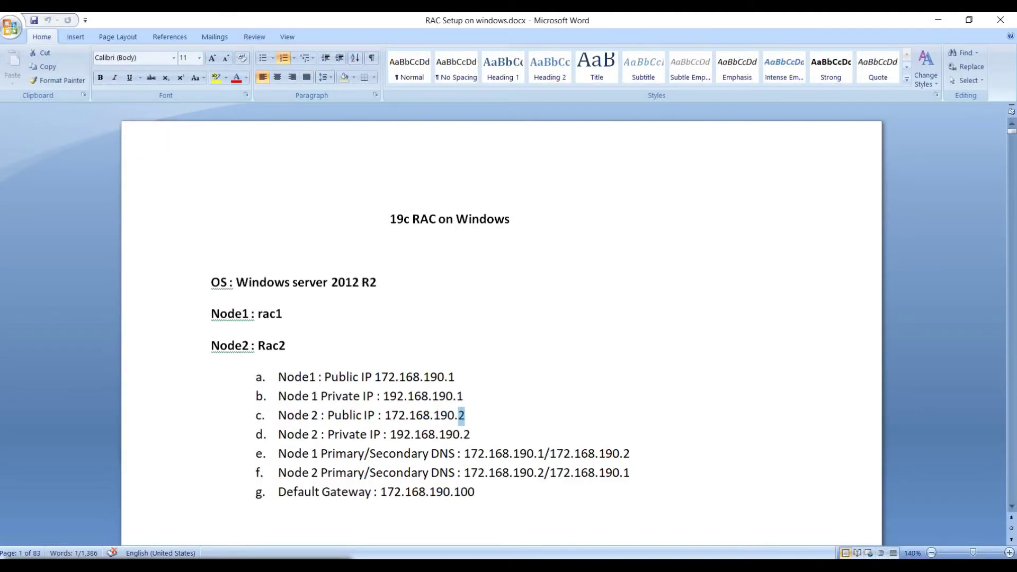
Step: Find and select Node 2's public IP 172.168.190.2 in the Word setup notes
scroll(570, 524, "down", 6)
left_click_drag(300, 255, 349, 257)
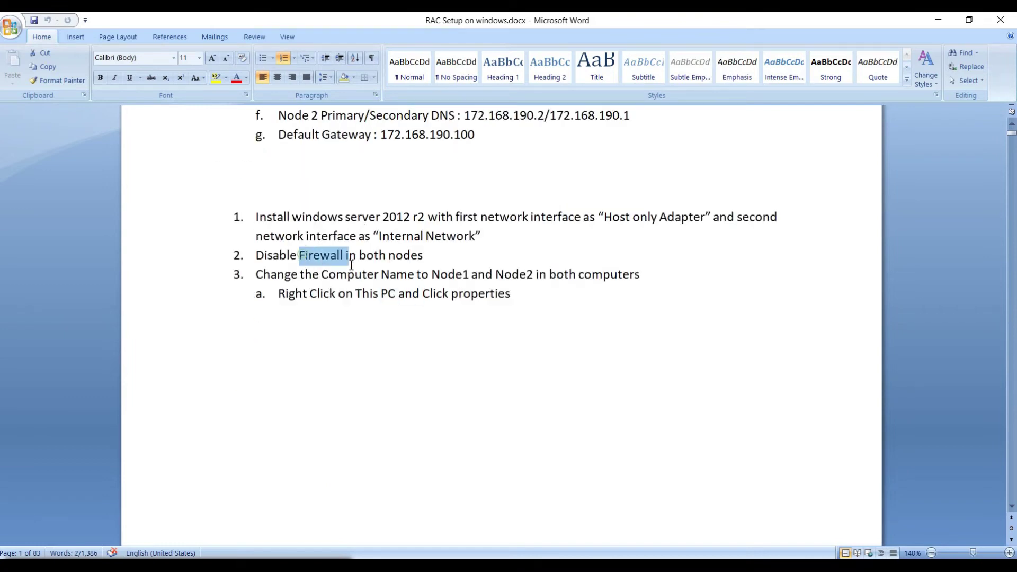
scroll(353, 287, "down", 3)
scroll(354, 287, "down", 20)
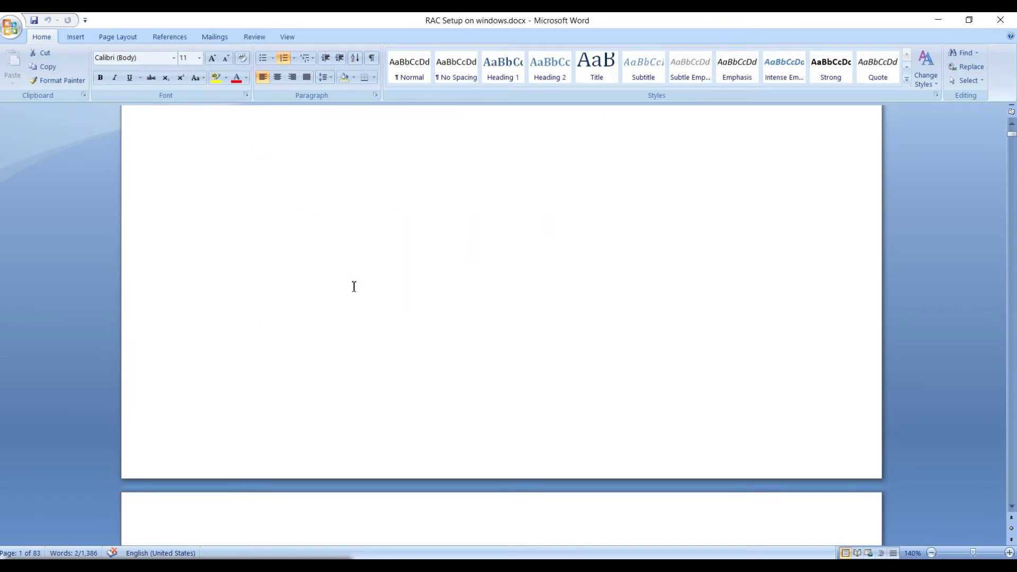
scroll(367, 337, "up", 1)
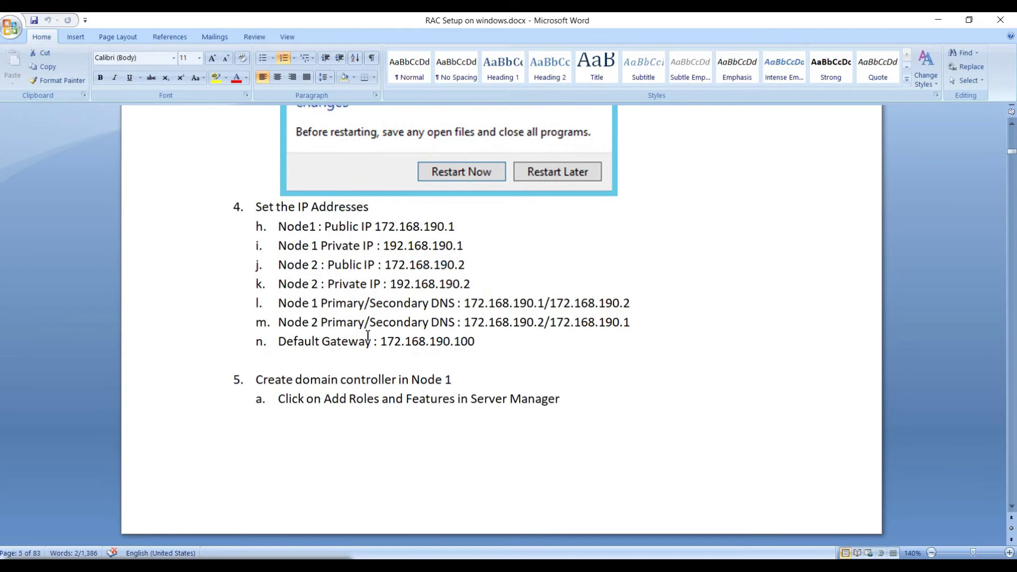
left_click_drag(477, 268, 409, 267)
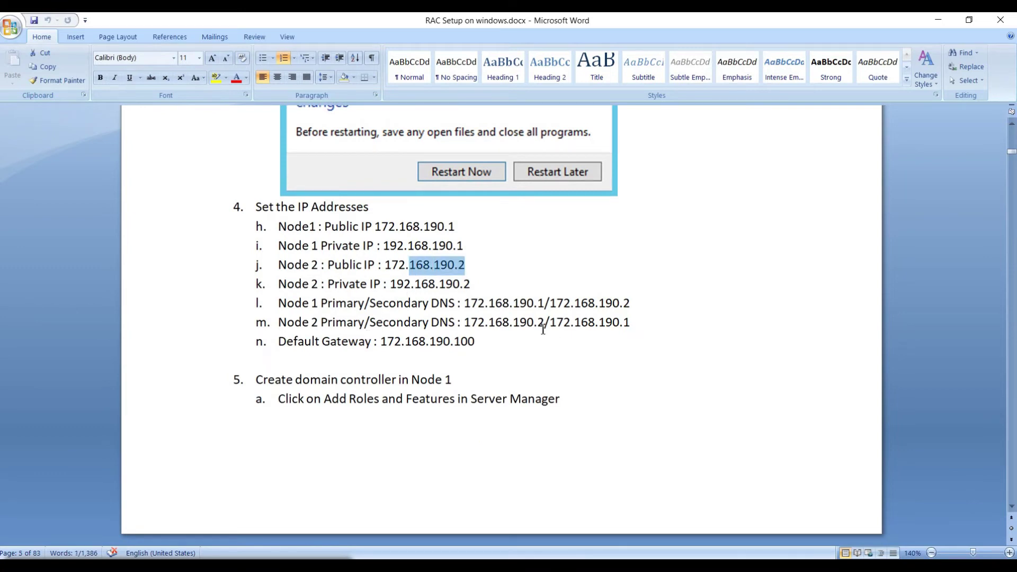
scroll(491, 339, "down", 2)
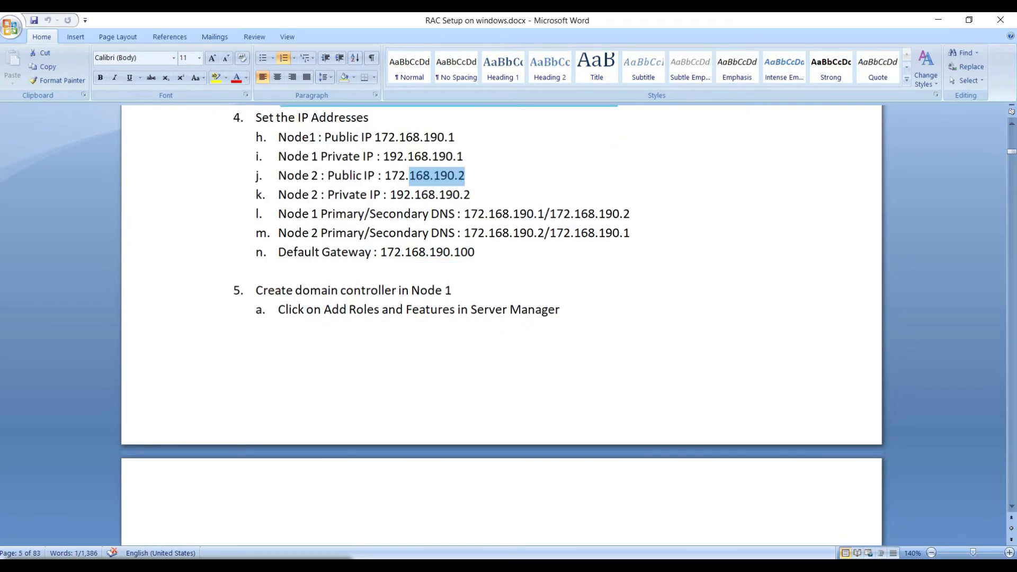
Step: Bring the rac1 virtual machine back to the front and maximize its window
left_click(666, 556)
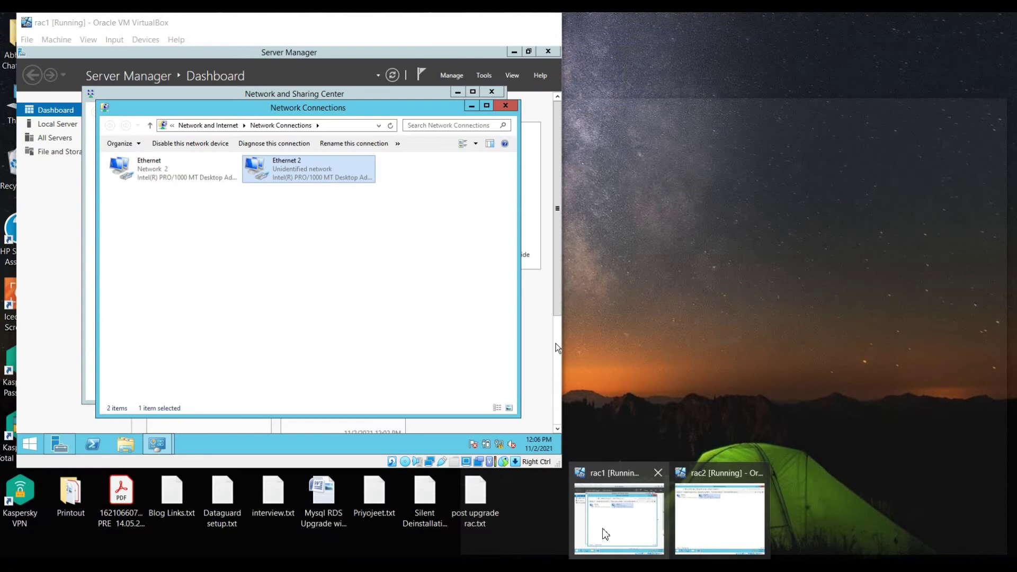
left_click(619, 522)
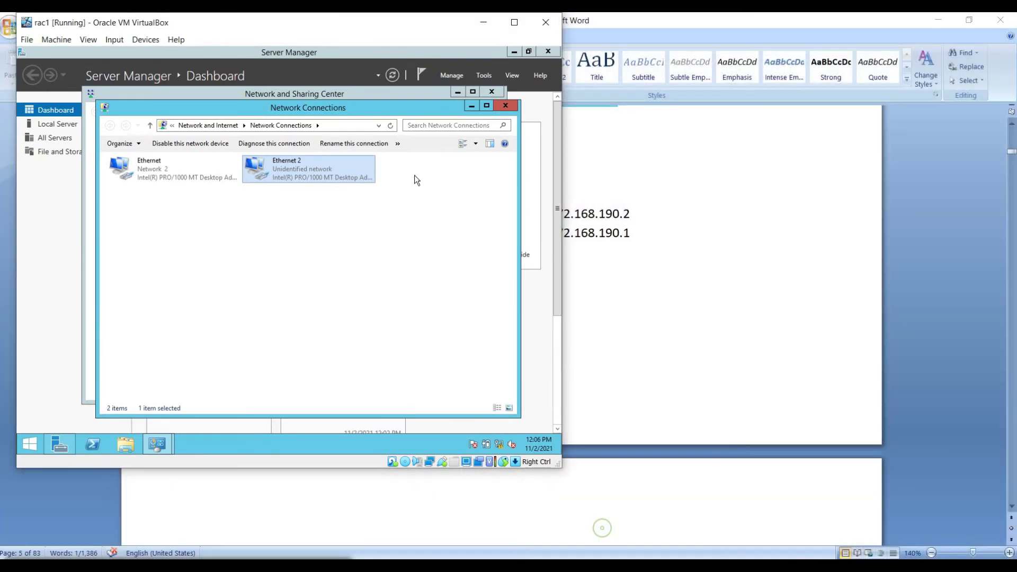
left_click(514, 21)
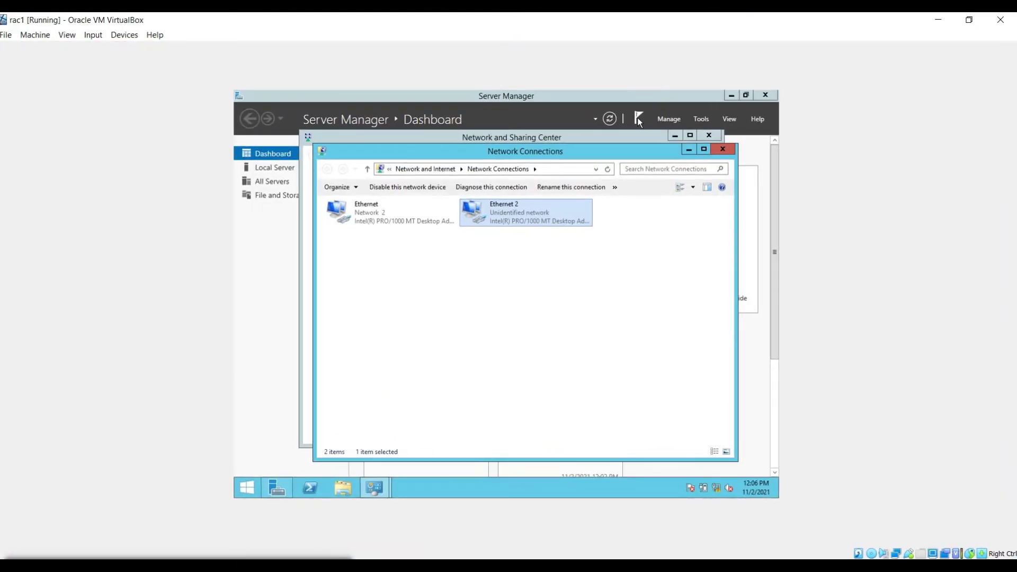
Step: Close rac1's network windows and launch VBoxWindowsAdditions from rac2's CD Drive (E:)
left_click(721, 150)
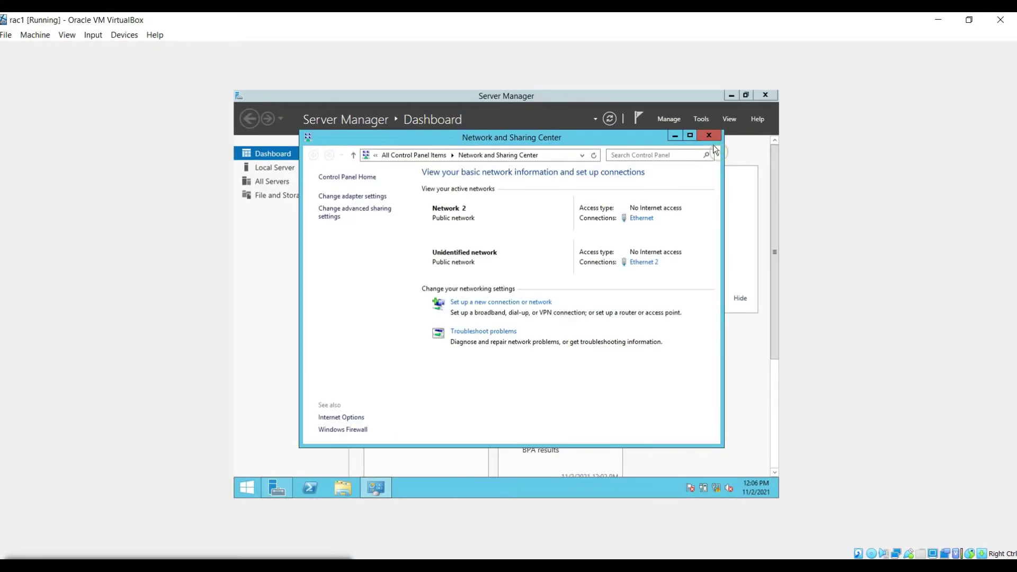
left_click(710, 136)
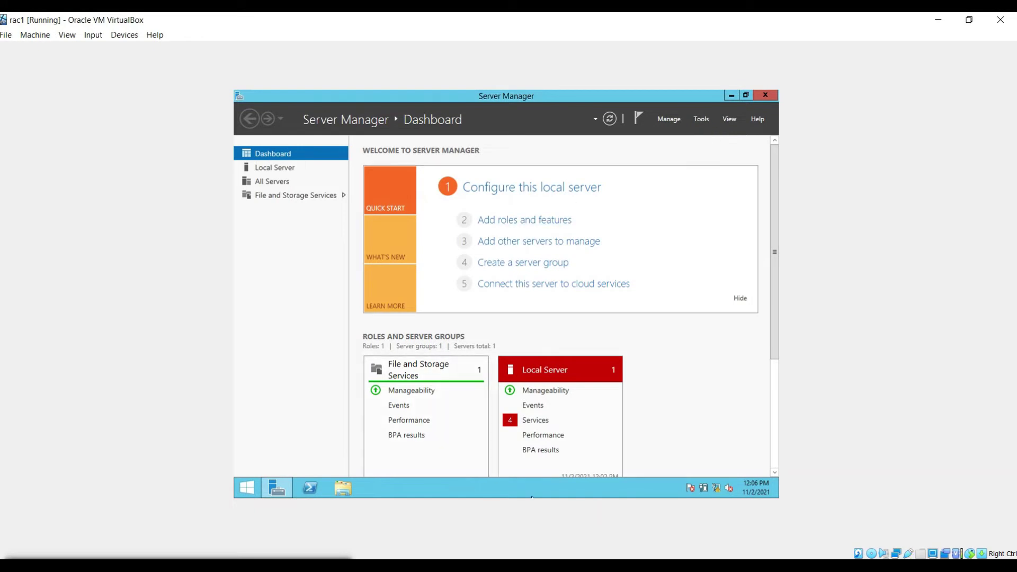
key("alt+Tab")
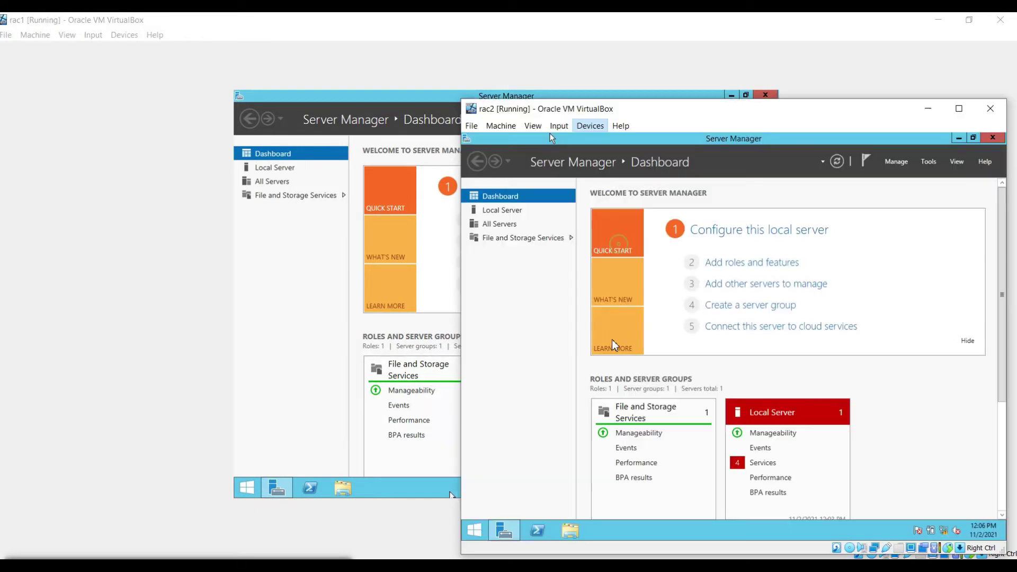
left_click(570, 531)
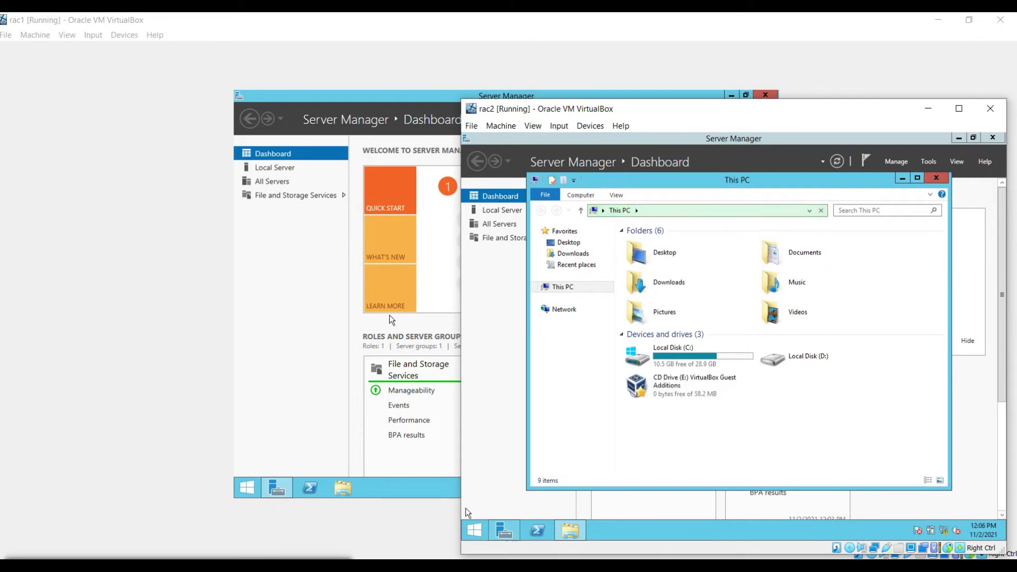
double_click(691, 385)
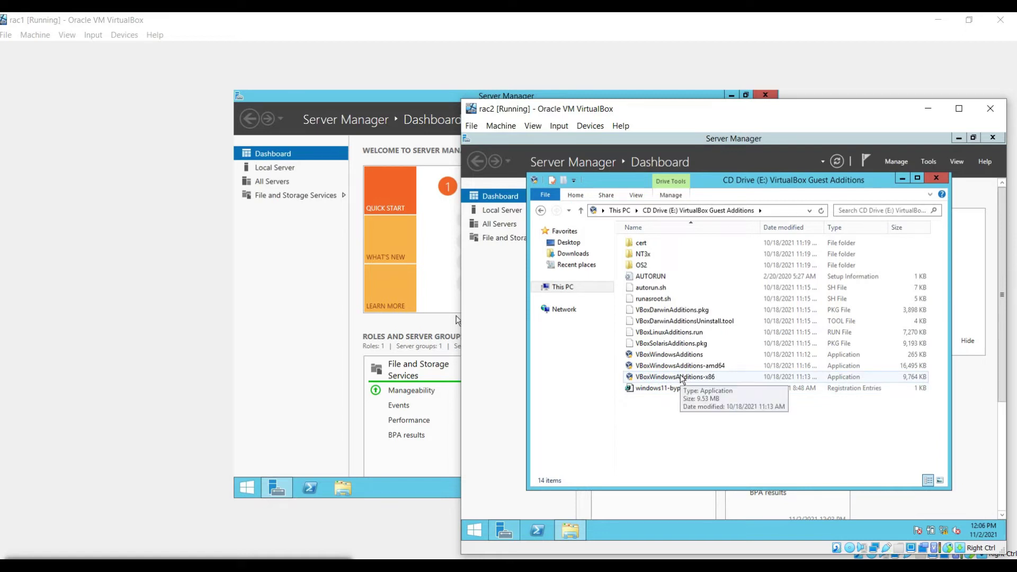
double_click(669, 354)
Step: Install Guest Additions with default settings, allow the Oracle device software, and reboot rac2
left_click(788, 417)
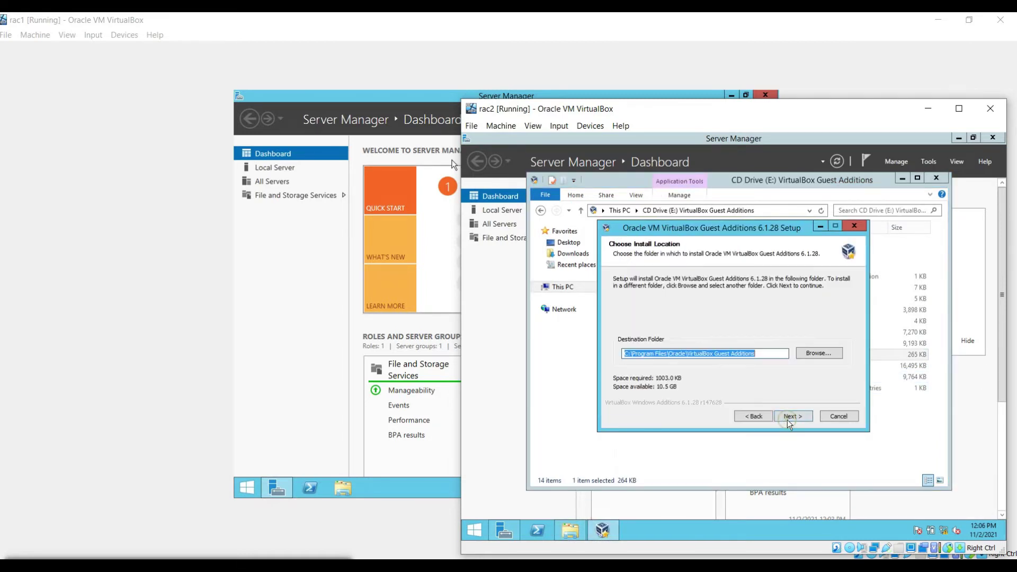
left_click(788, 418)
left_click(787, 418)
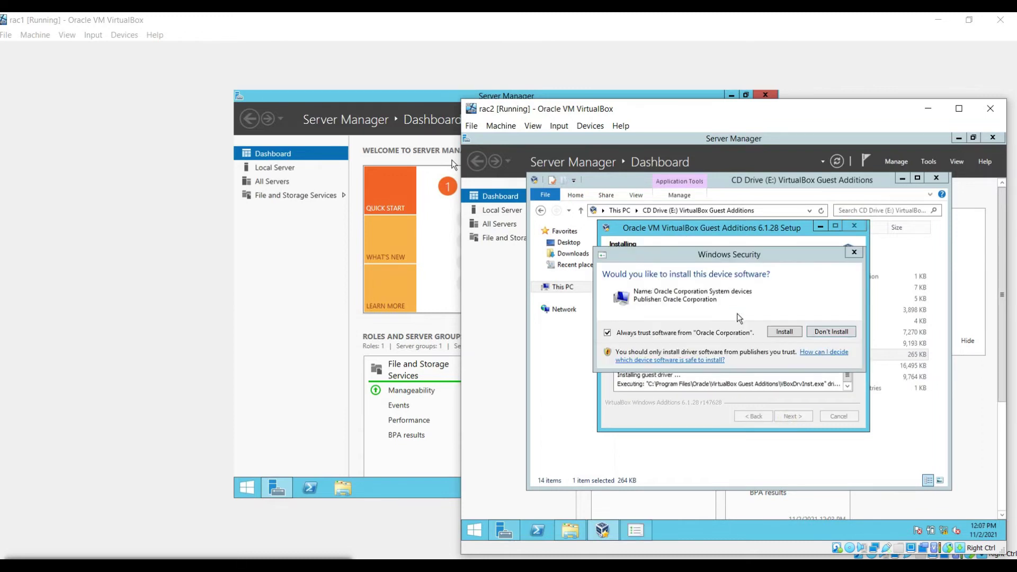
left_click(780, 332)
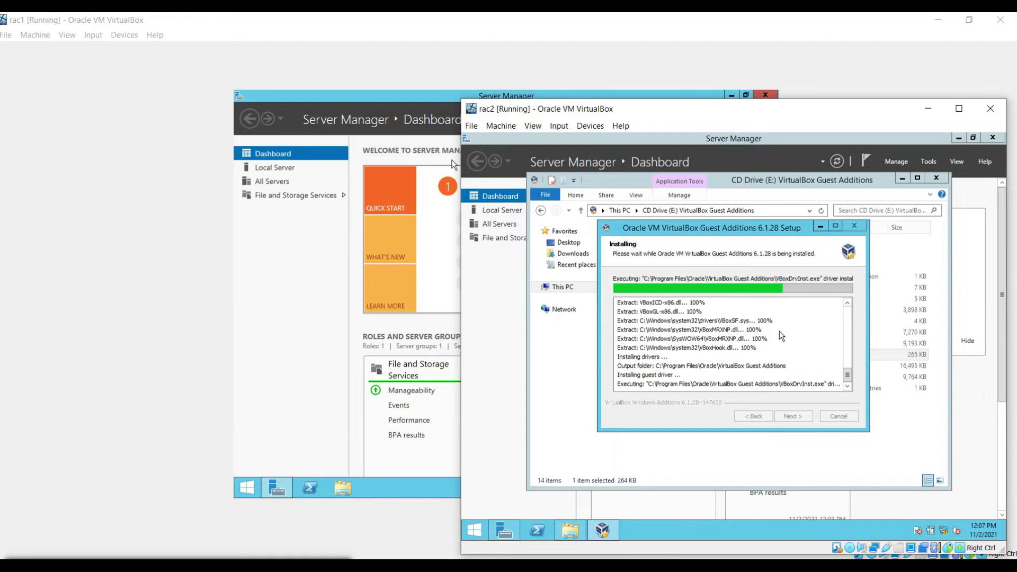
left_click(794, 416)
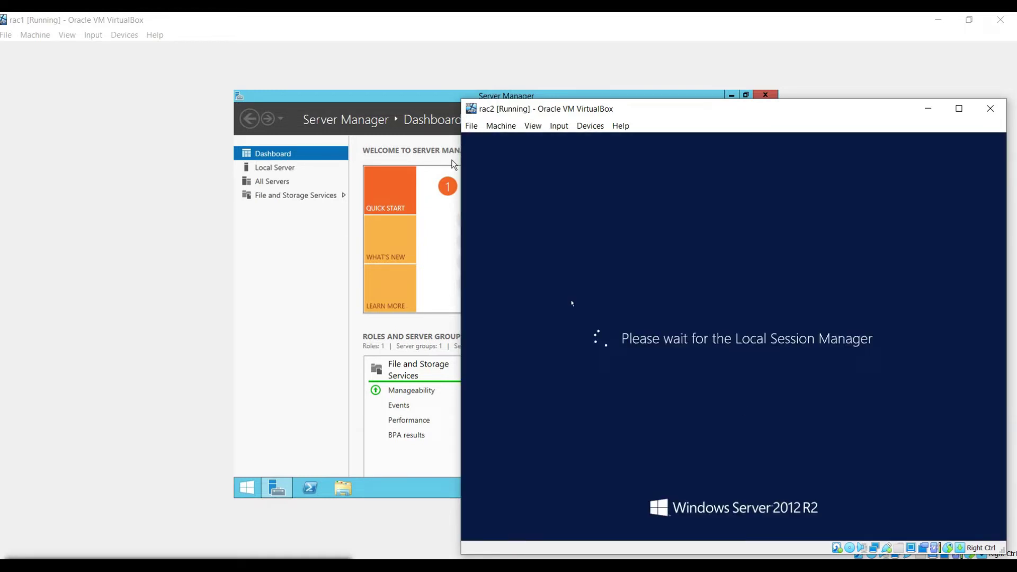
left_click(363, 94)
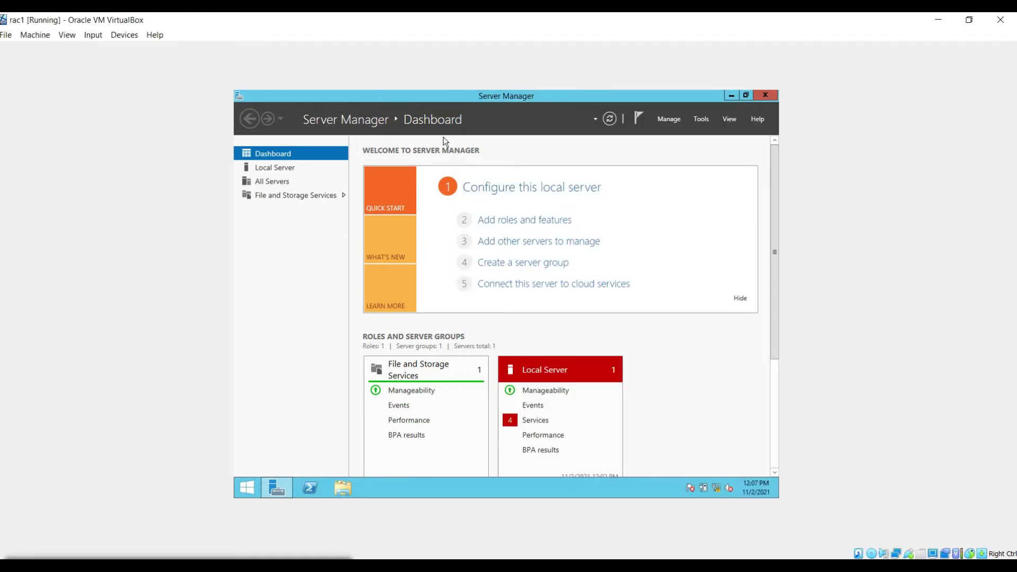
Step: Start the Add Roles and Features wizard for a role-based installation on rac1
left_click(695, 118)
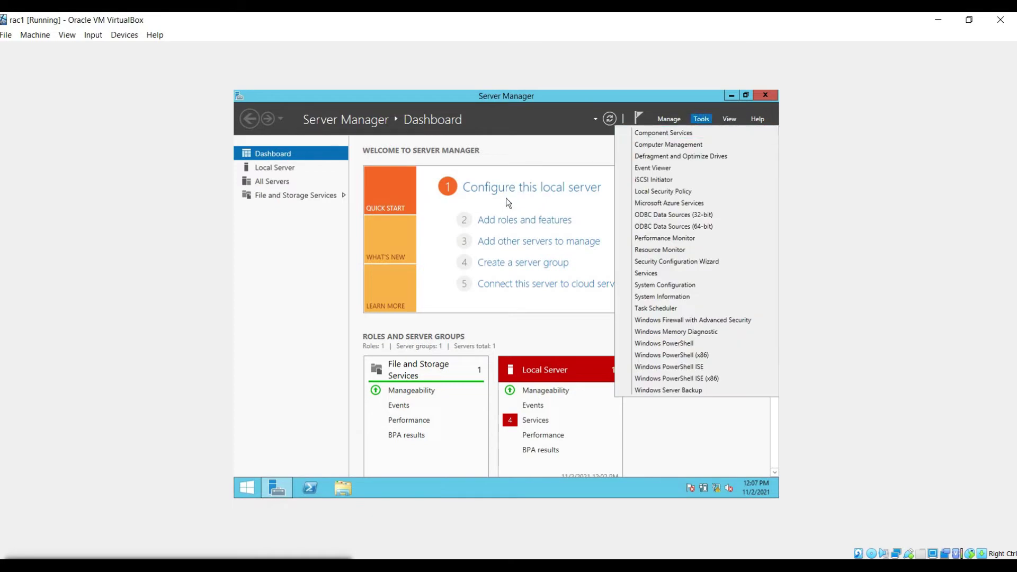
left_click(678, 119)
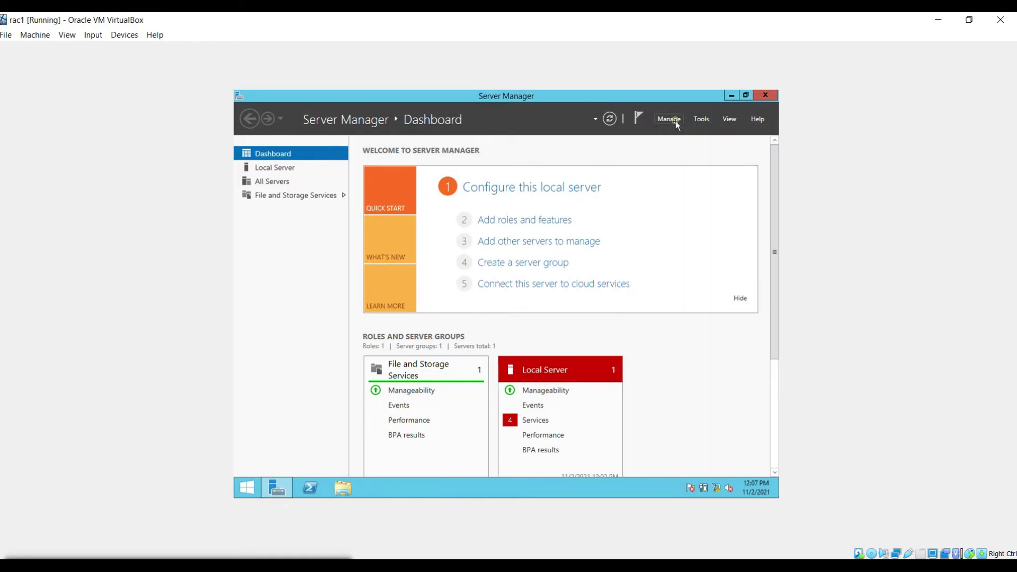
left_click(676, 121)
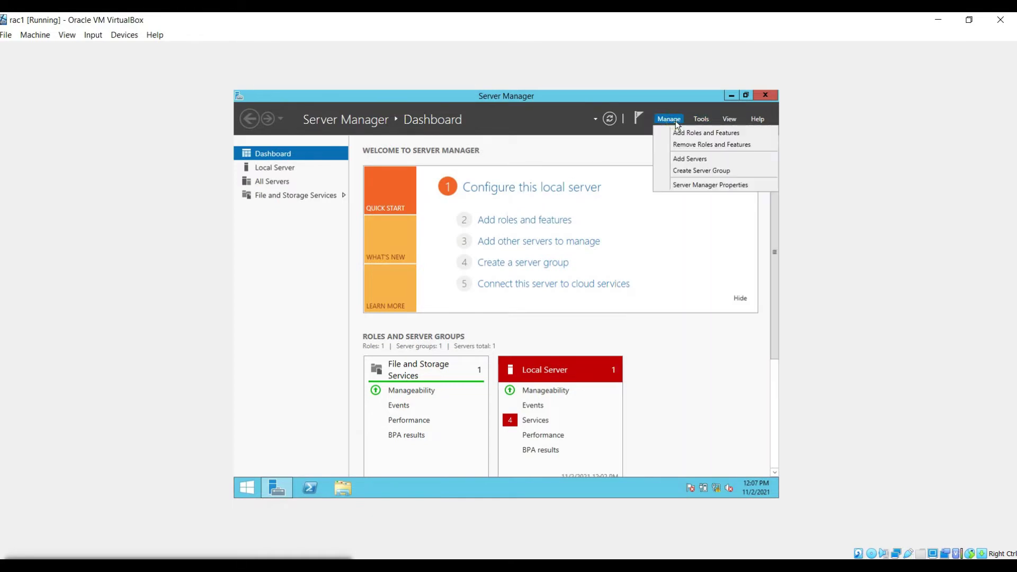
left_click(510, 220)
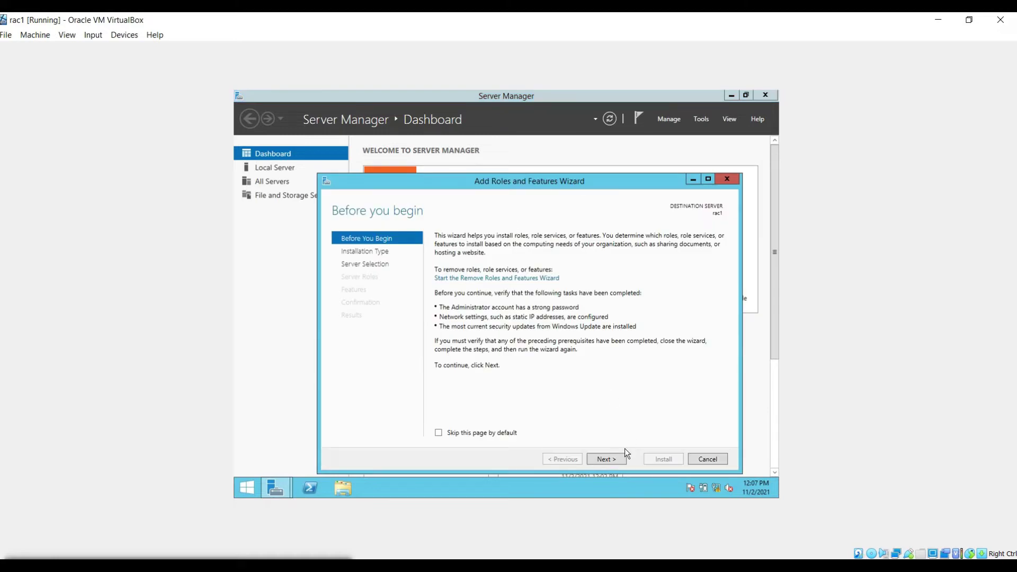
left_click(617, 462)
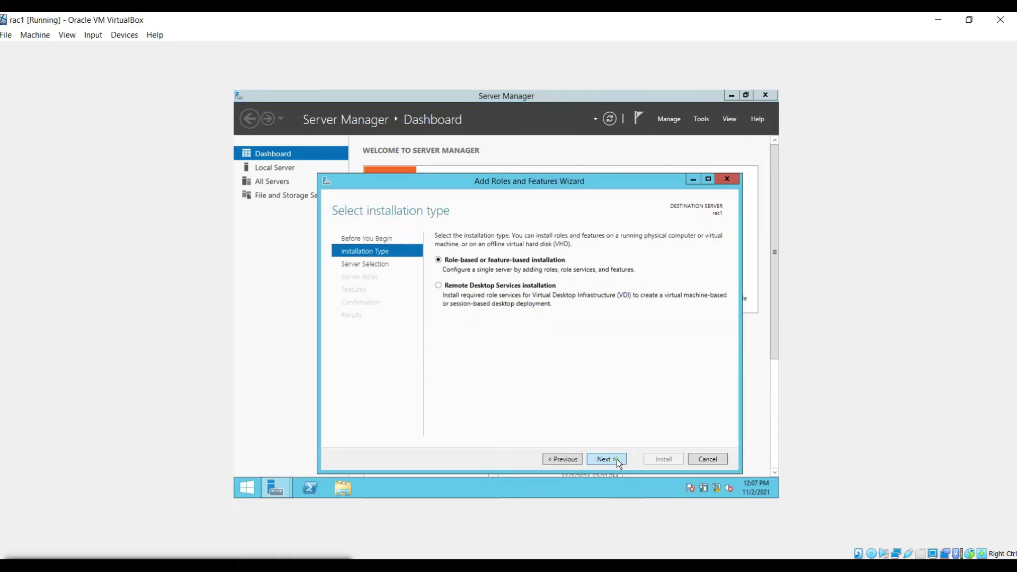
left_click(617, 462)
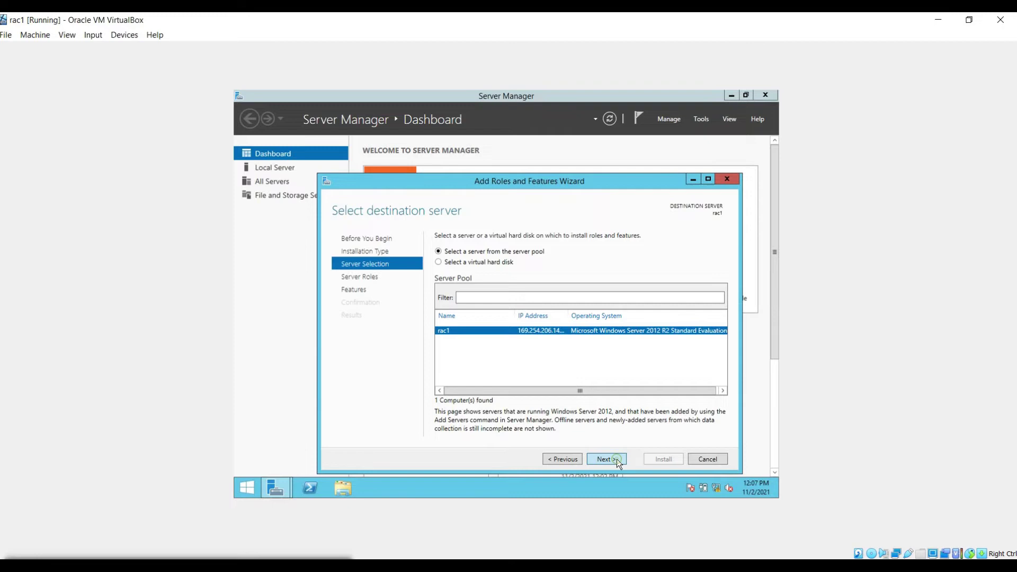
left_click(606, 459)
Step: Select Active Directory Domain Services with its required features and start the install
left_click(449, 282)
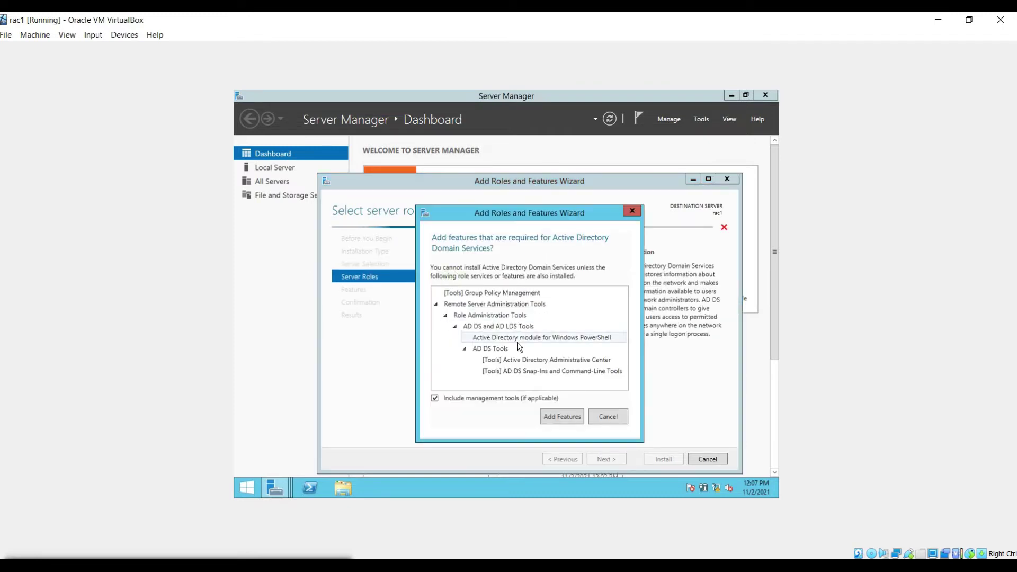
left_click(565, 419)
left_click(612, 461)
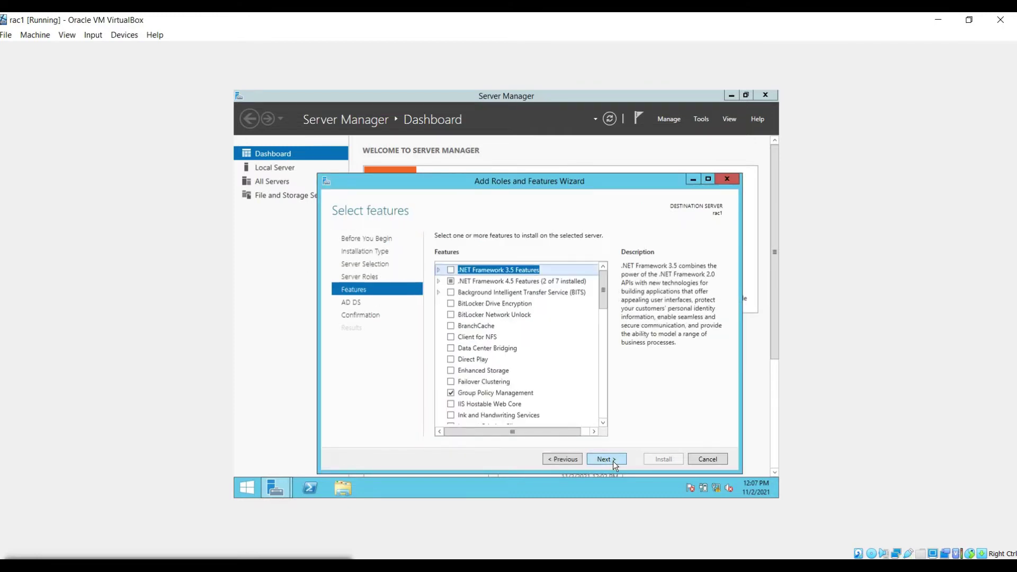
left_click(613, 461)
left_click(612, 461)
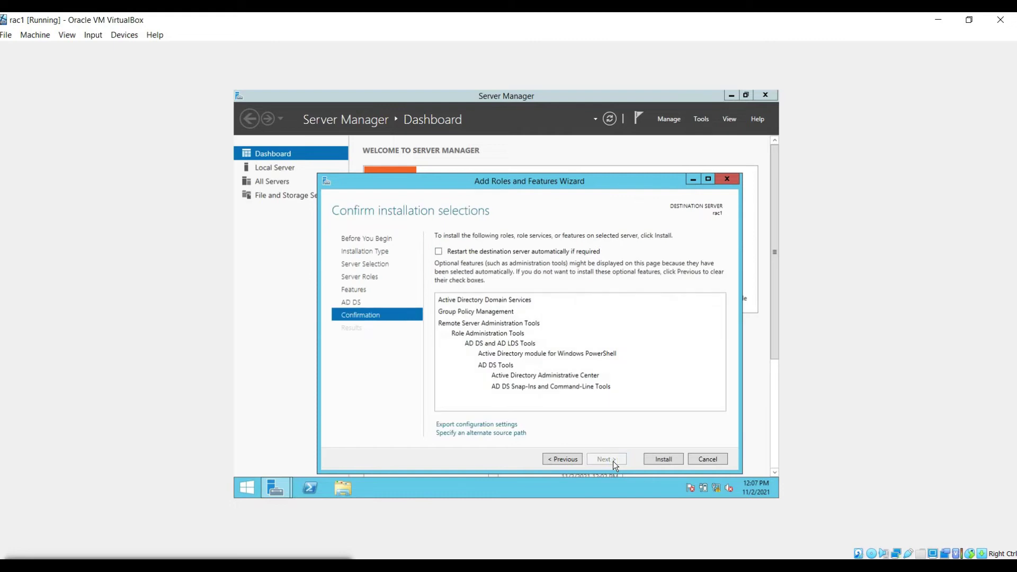
left_click(661, 460)
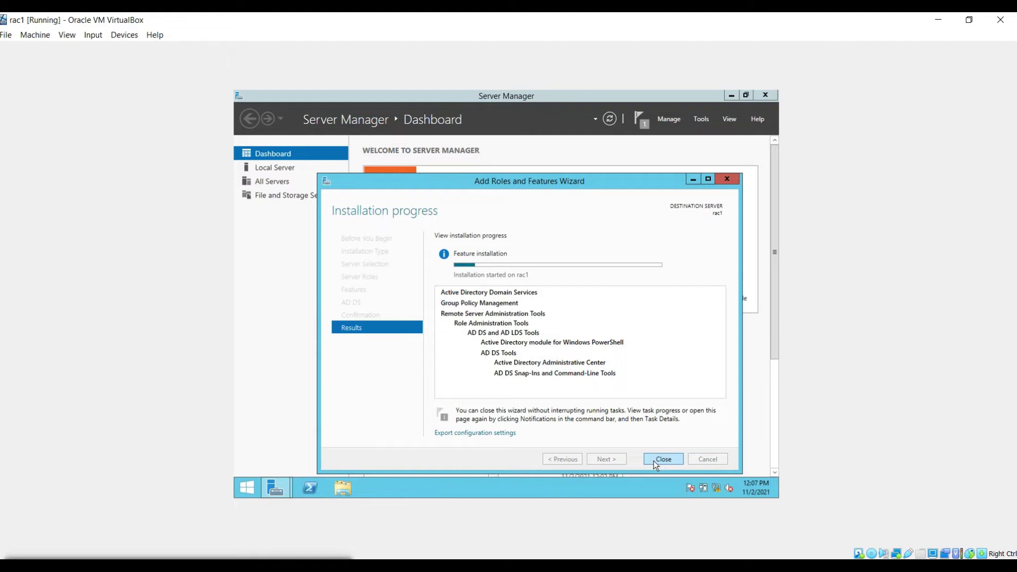
mouse_move(740, 545)
left_click(716, 509)
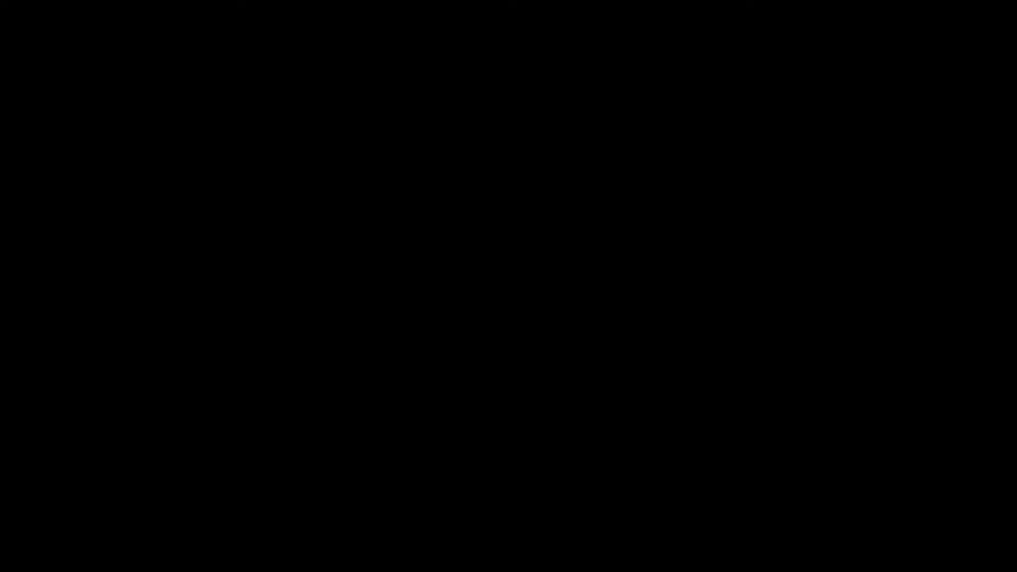
Step: Sign in to rac2 with the administrator password, then close rac1's finished AD DS role wizard
key("ctrl+alt+Delete")
type("***********")
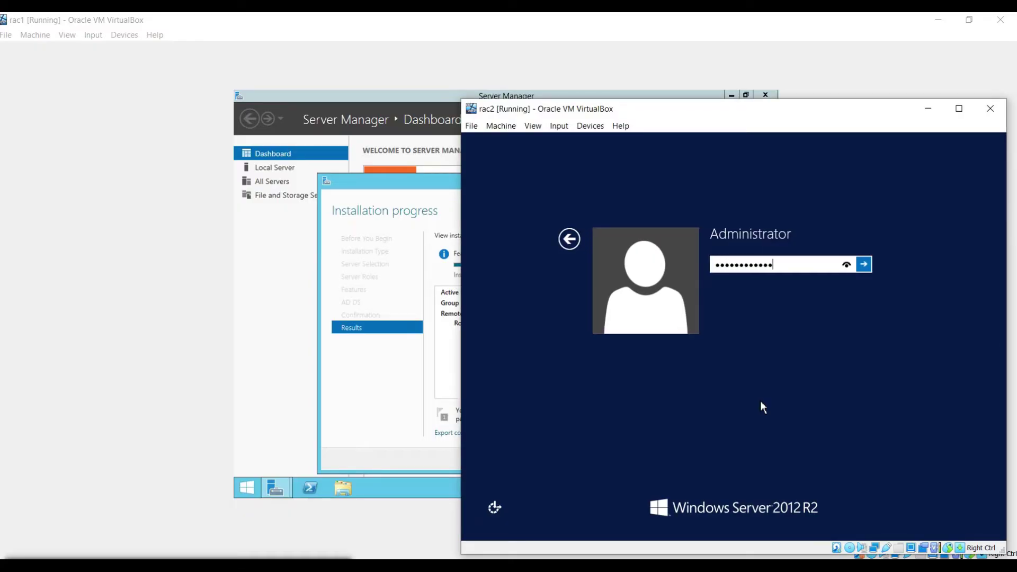
key("Return")
left_click(366, 201)
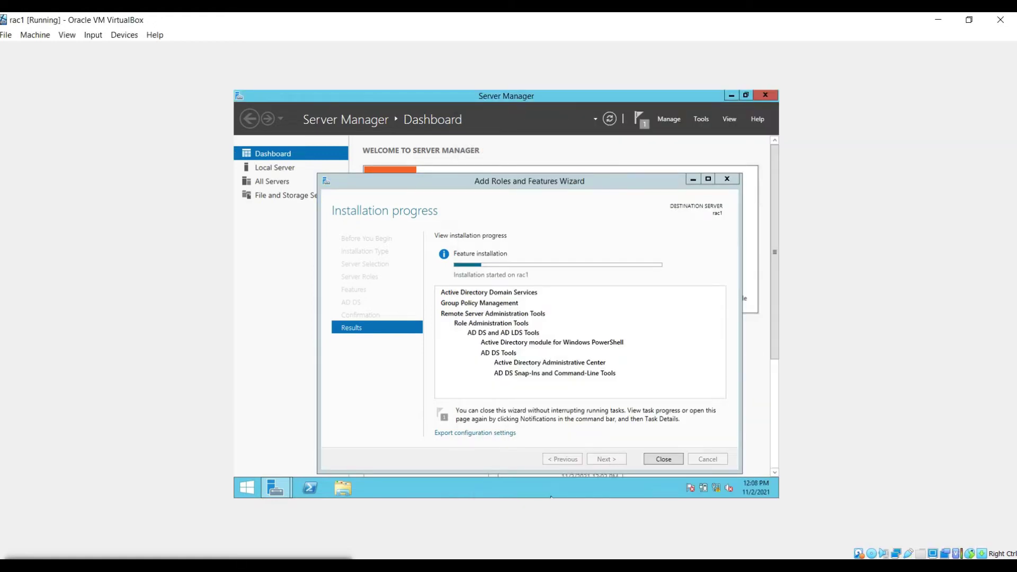
left_click(662, 461)
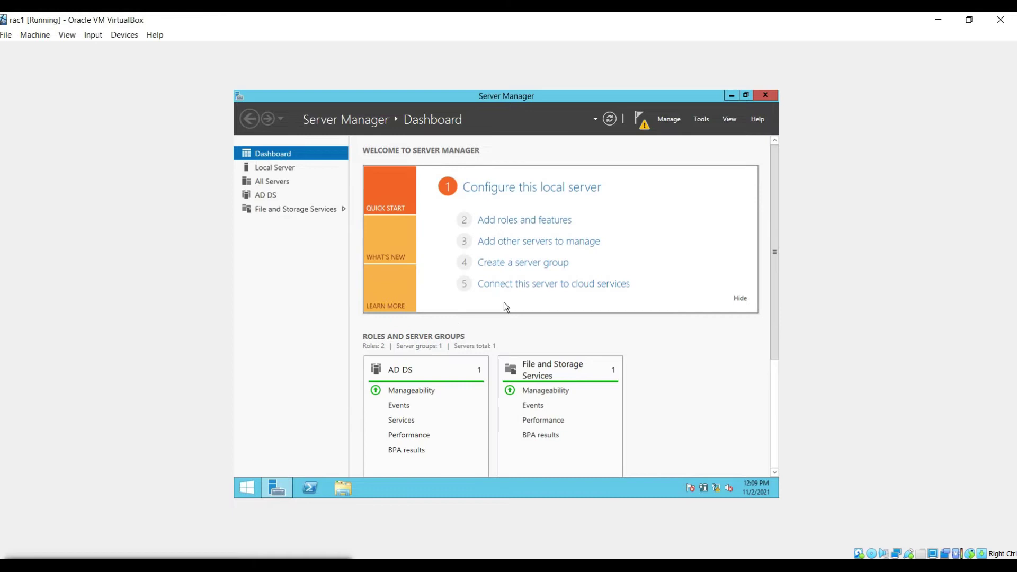
Step: Start promoting rac1 to a domain controller with a new forest, root domain infraxpertzz.com
left_click(640, 121)
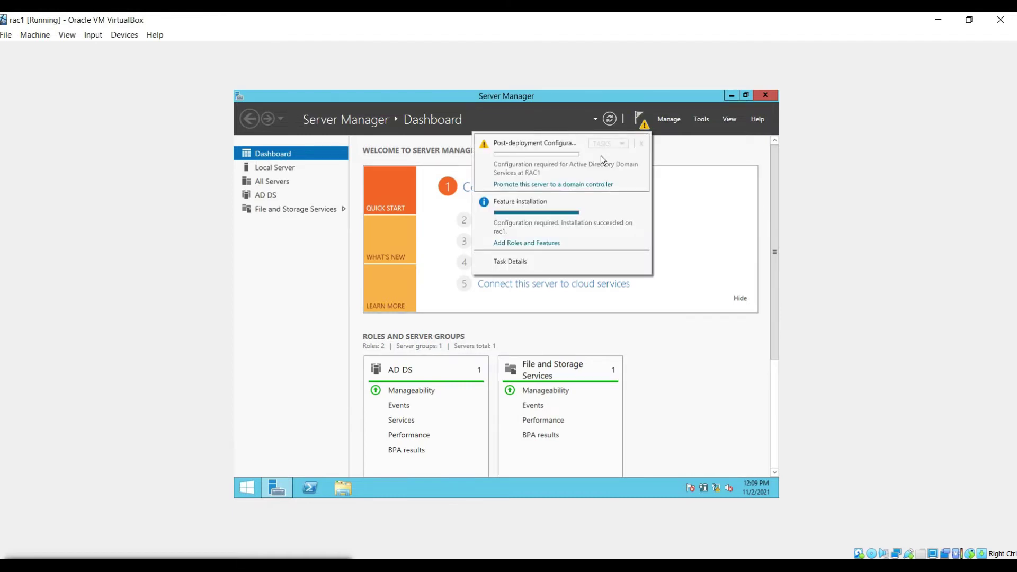
left_click(587, 184)
left_click(394, 222)
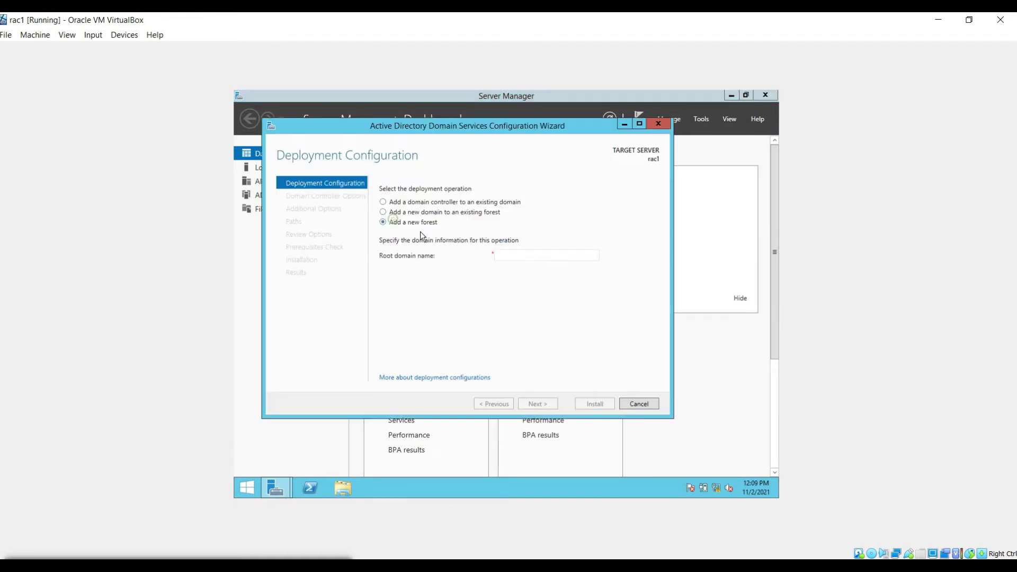
left_click(508, 255)
type("infraxpertzz.com")
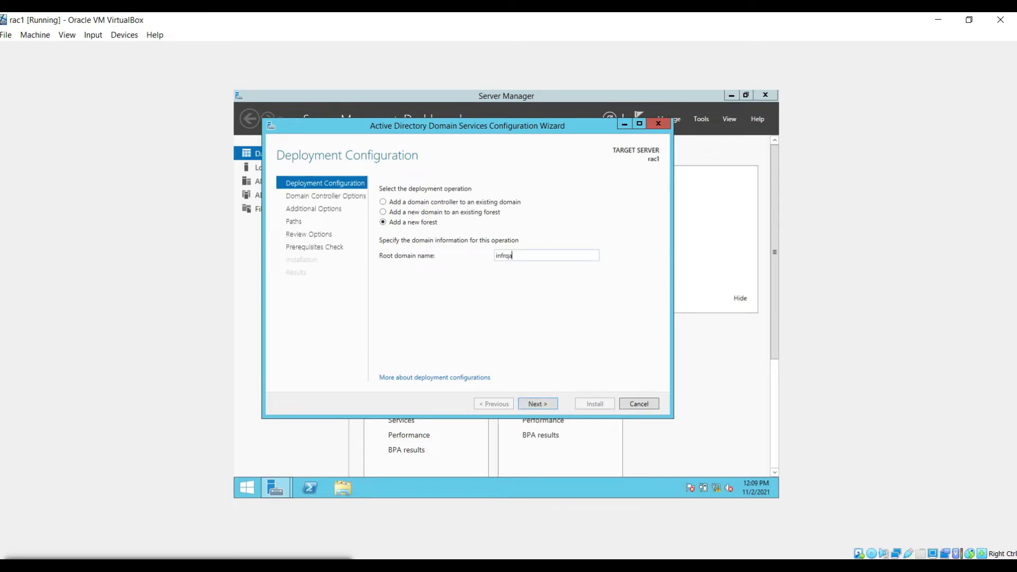
left_click(543, 404)
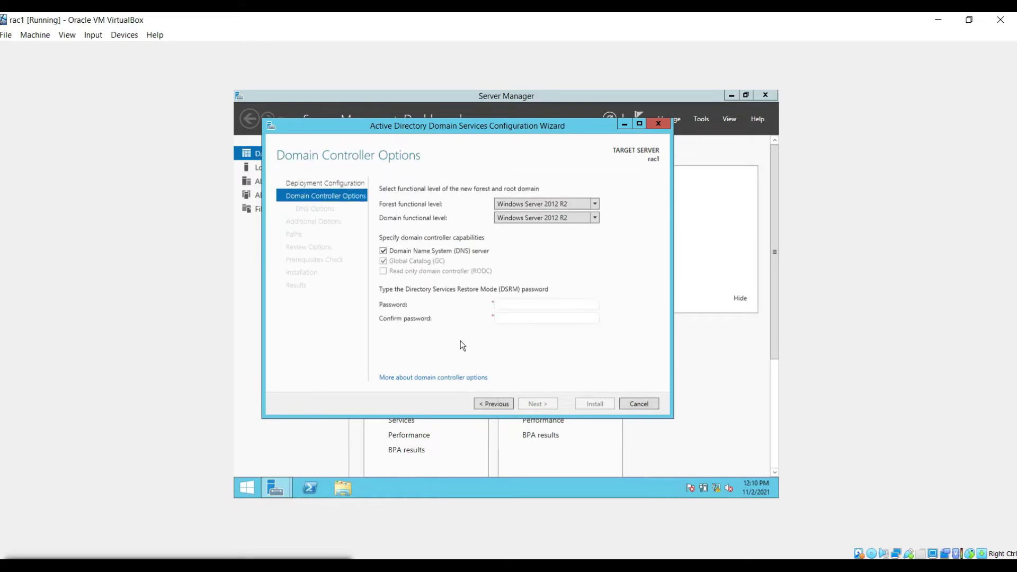
Step: Enter and confirm the DSRM password, then accept DNS options and NetBIOS name INFRAXPERTZZ
left_click(503, 307)
type("Password123")
key("Tab")
type("Password123")
left_click(545, 409)
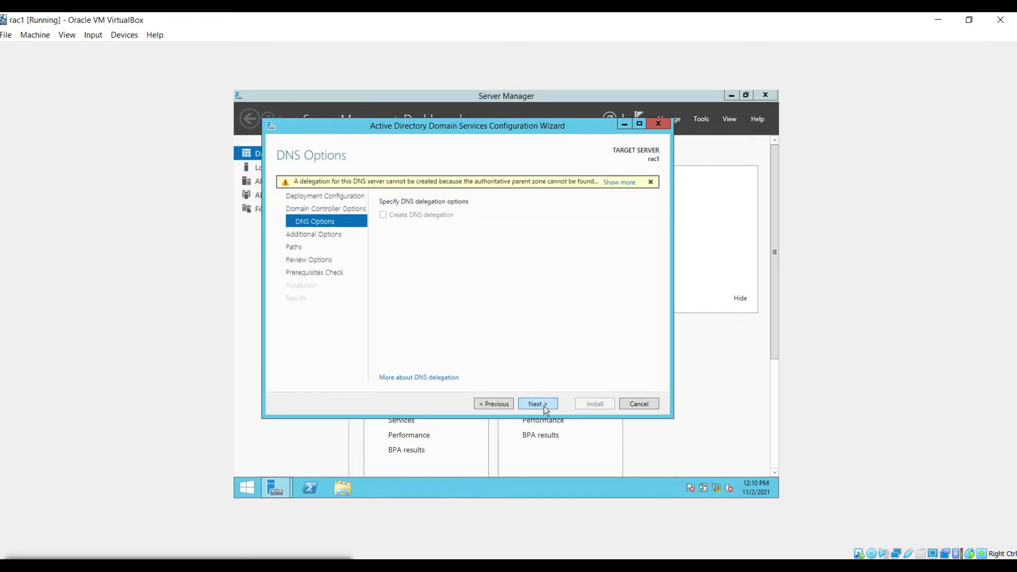
left_click(545, 406)
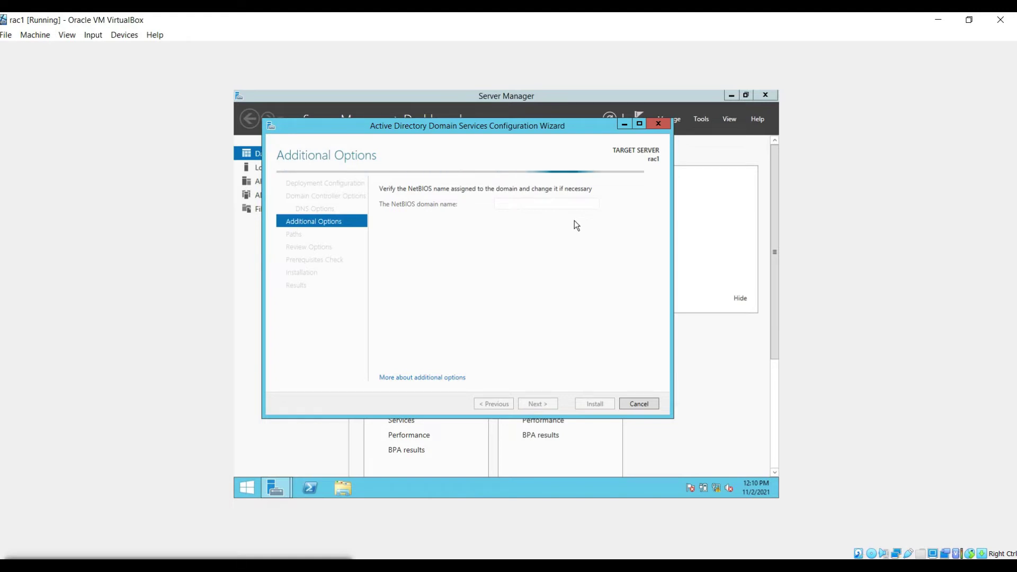
left_click(534, 405)
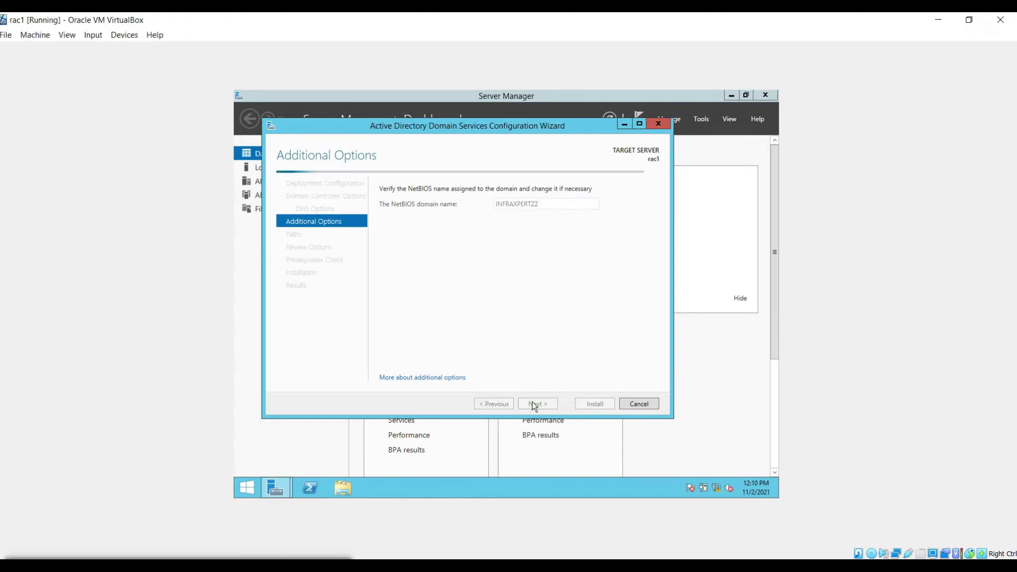
Step: Review the options, pass the prerequisites check, install the domain controller configuration and close the wizard
left_click(536, 404)
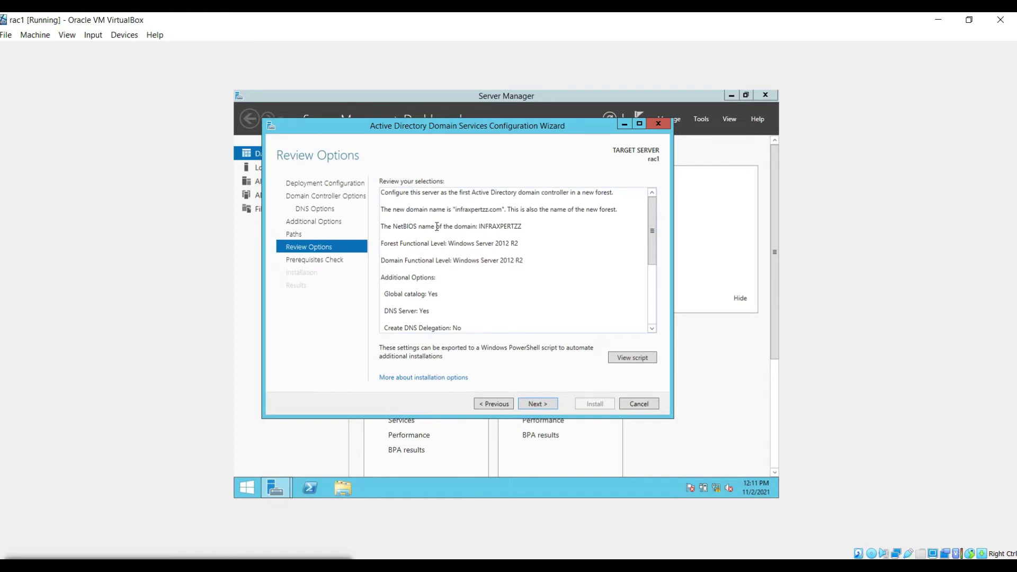
key("ctrl+a")
left_click(516, 228)
scroll(510, 285, "down", 5)
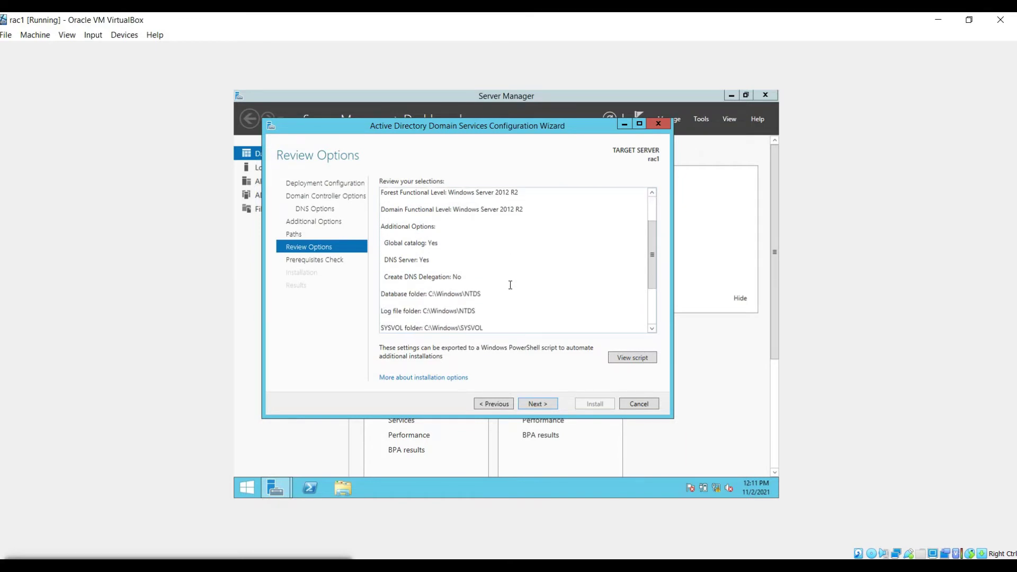
left_click(538, 404)
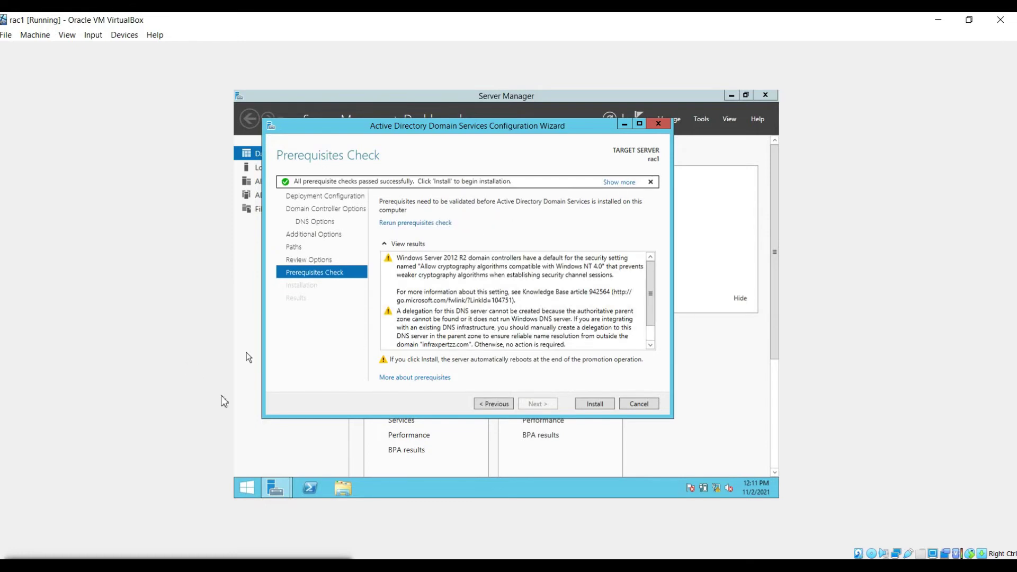
scroll(510, 325, "down", 1)
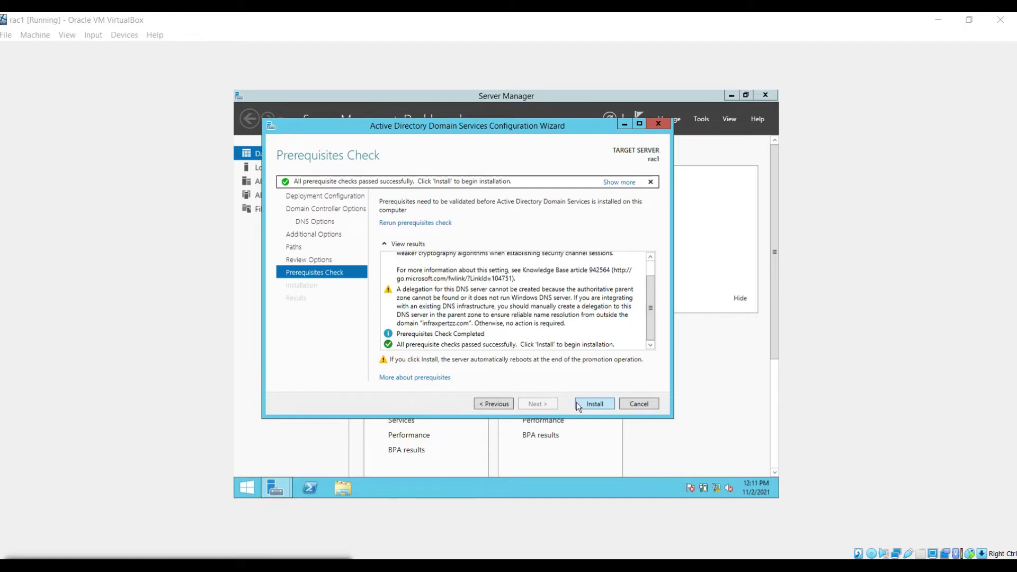
left_click(590, 404)
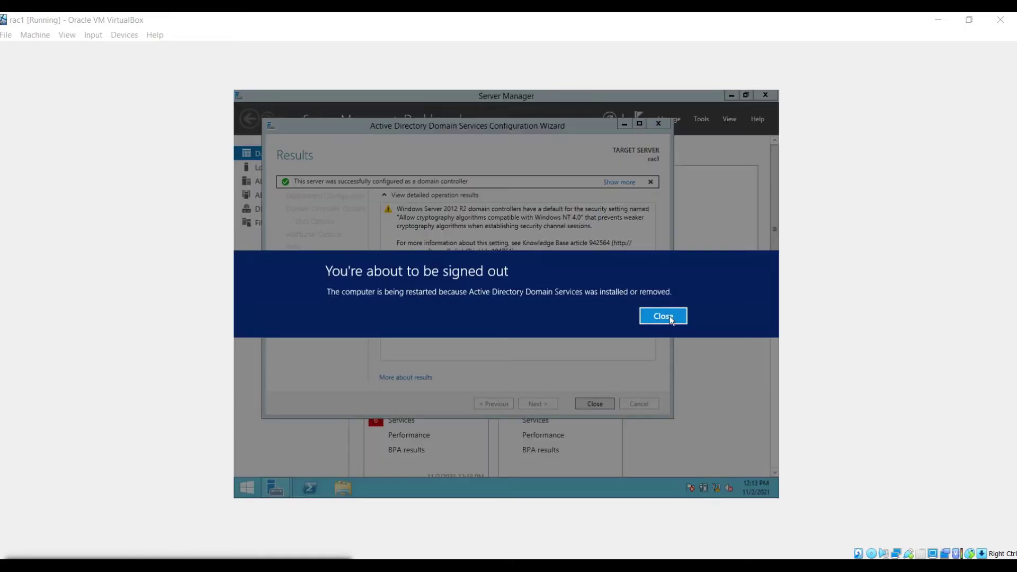
left_click(663, 316)
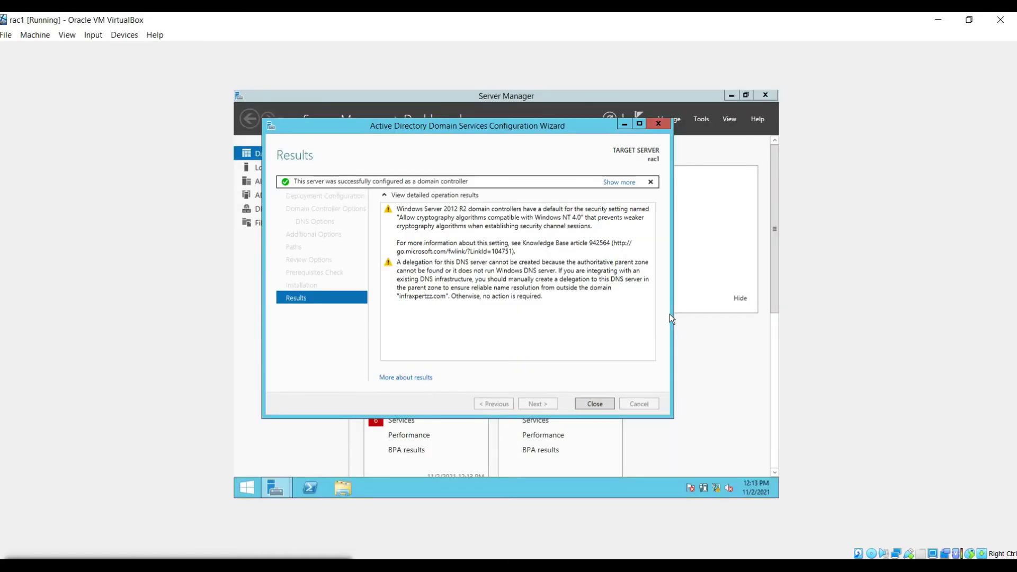
left_click(595, 404)
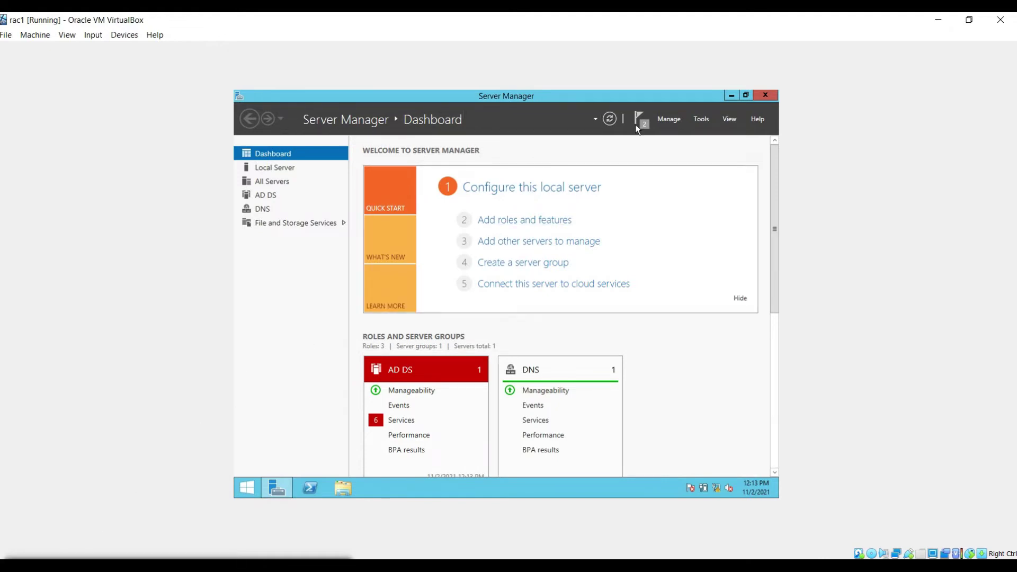
Step: After rac1 reboots, sign in as the INFRAXPERTZZ Administrator using the account password
key("Control_R+h")
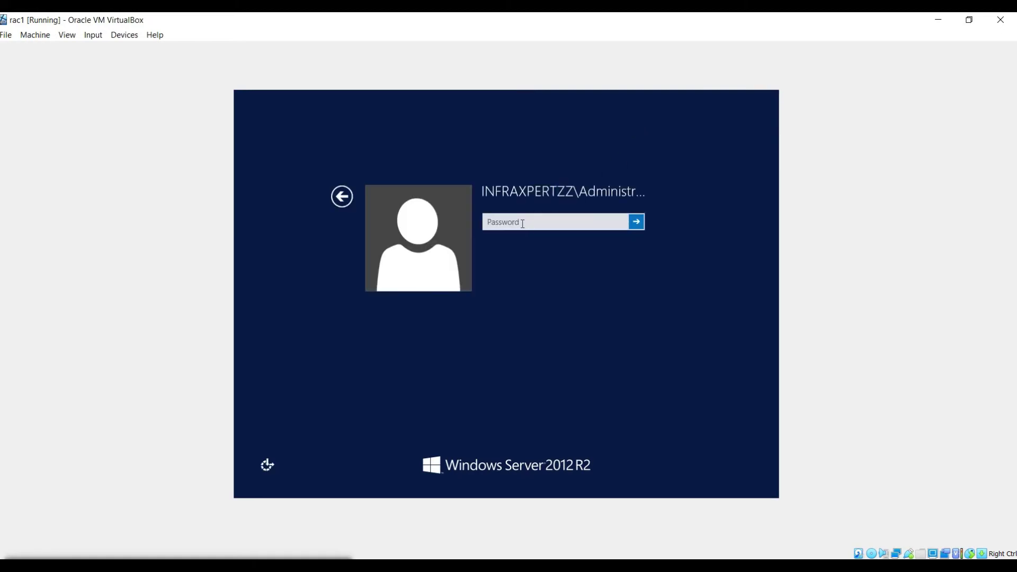
left_click(521, 221)
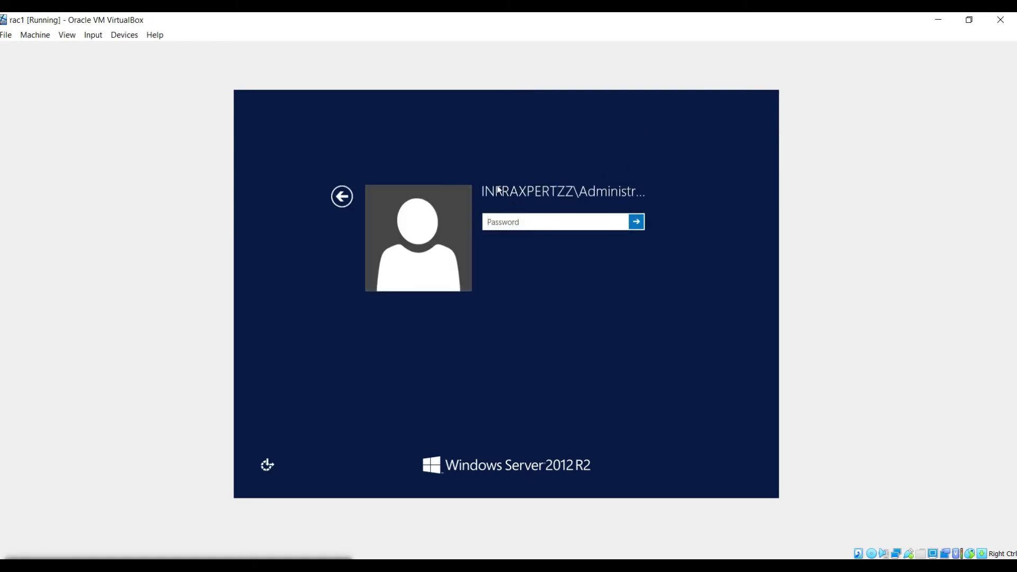
left_click(543, 226)
type("•••••••••••")
key("Return")
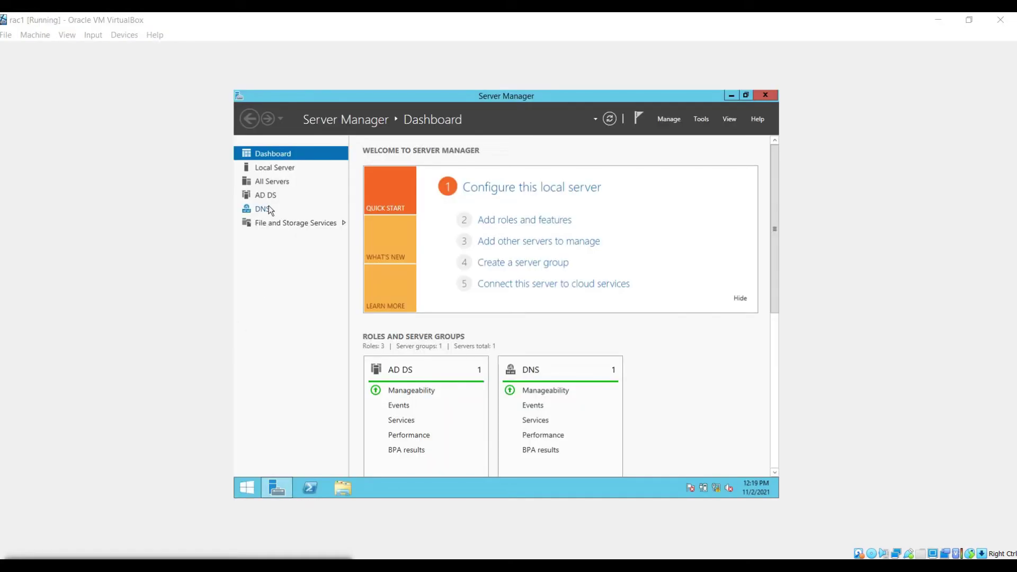
Step: Open DNS Manager maximized and expand RAC1's Forward Lookup Zones to the _msdcs zone
left_click(704, 123)
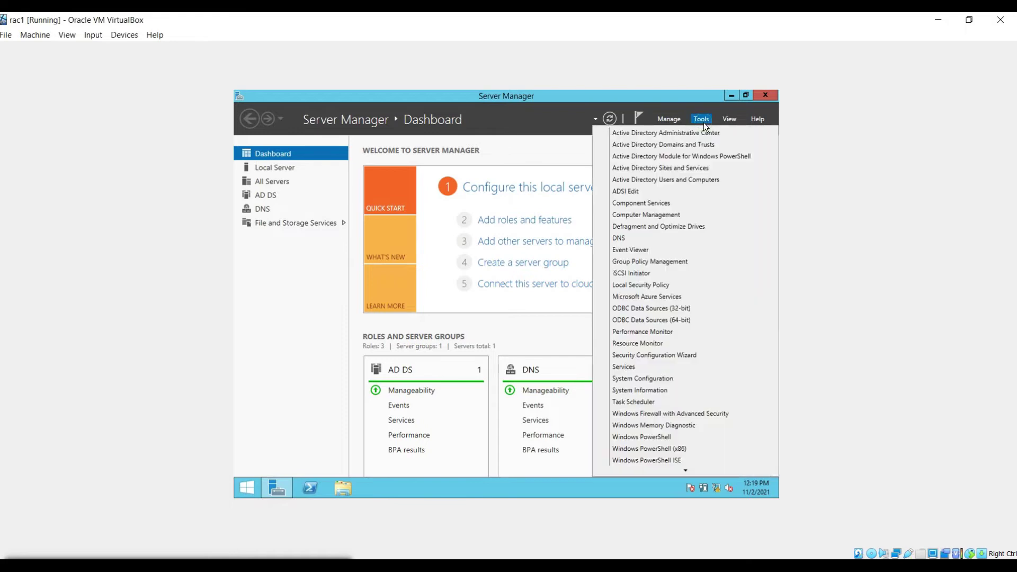
left_click(639, 244)
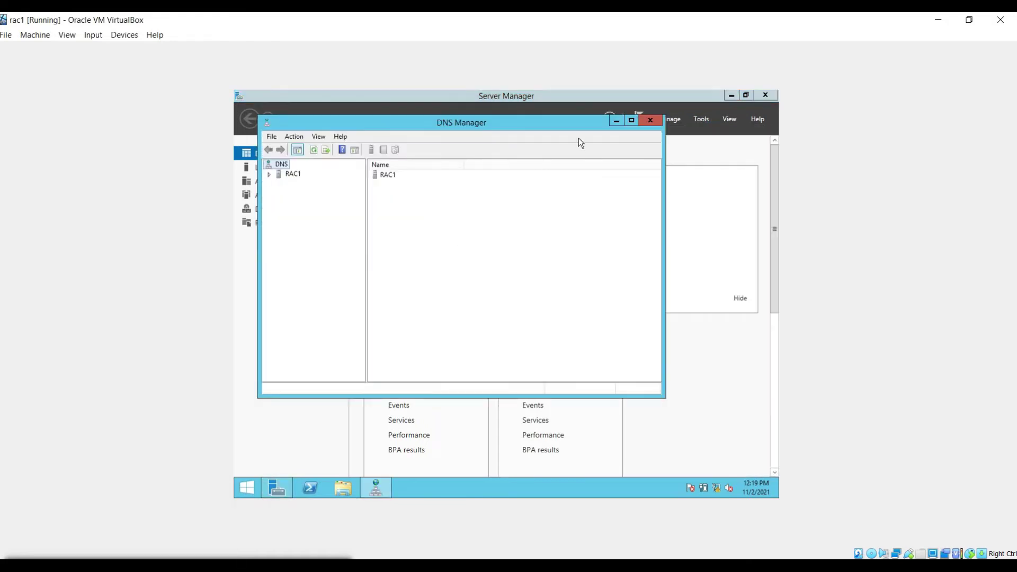
left_click(632, 120)
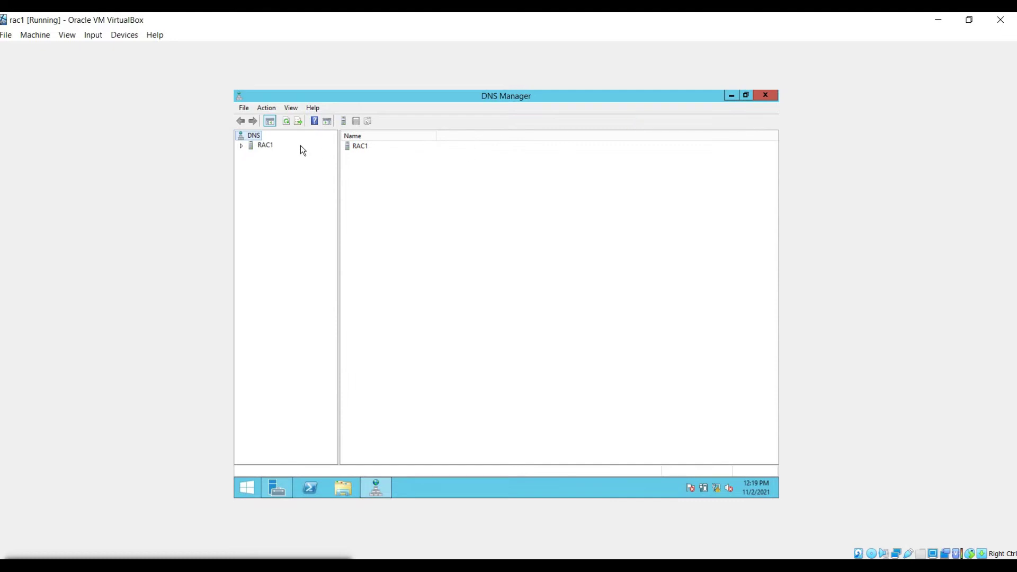
double_click(247, 145)
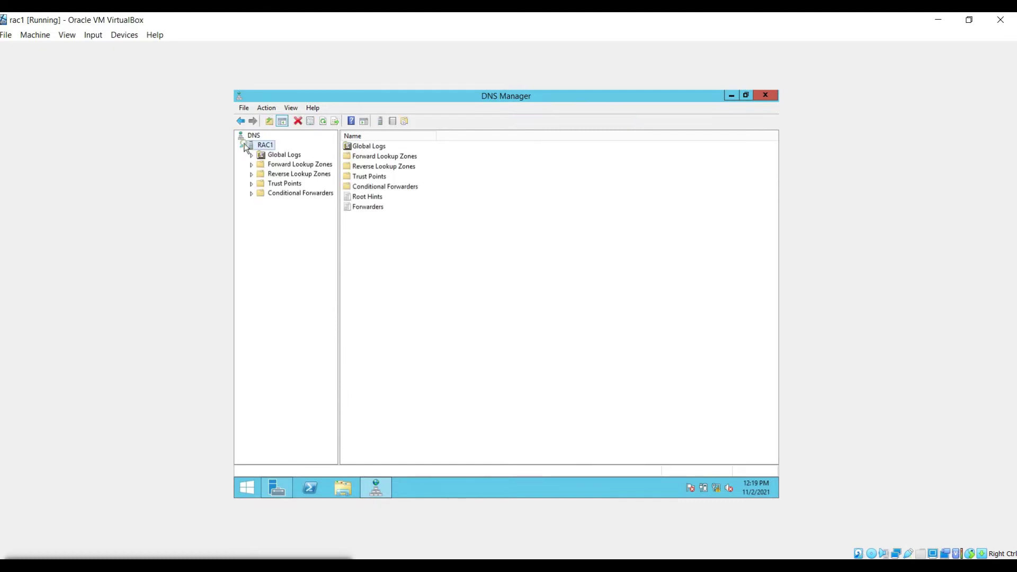
double_click(271, 166)
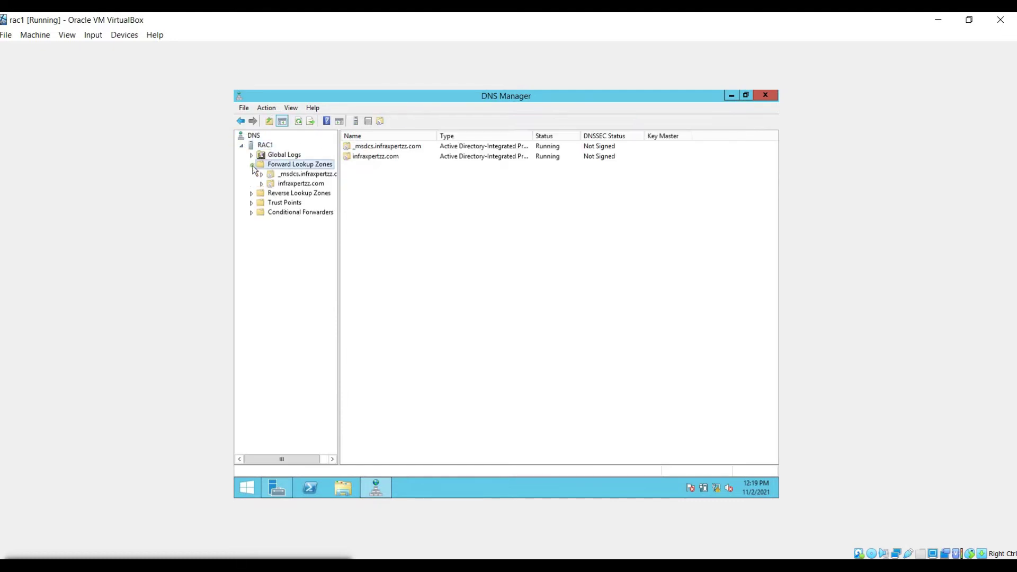
left_click(283, 176)
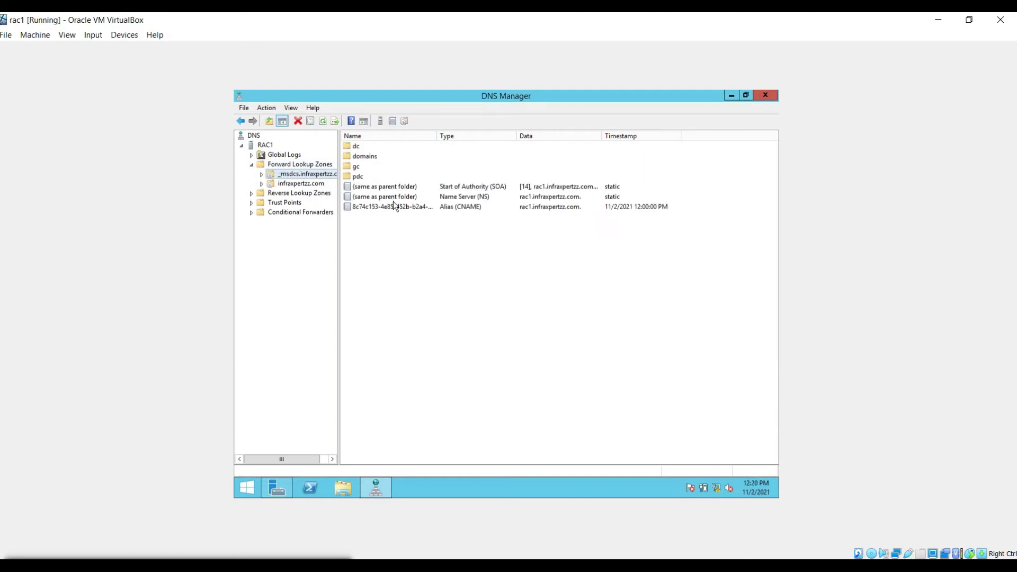
Step: Check the _msdcs alias record, then delete rac1's 192.168.190.1 host record in infraxpertzz.com
left_click(392, 208)
right_click(393, 208)
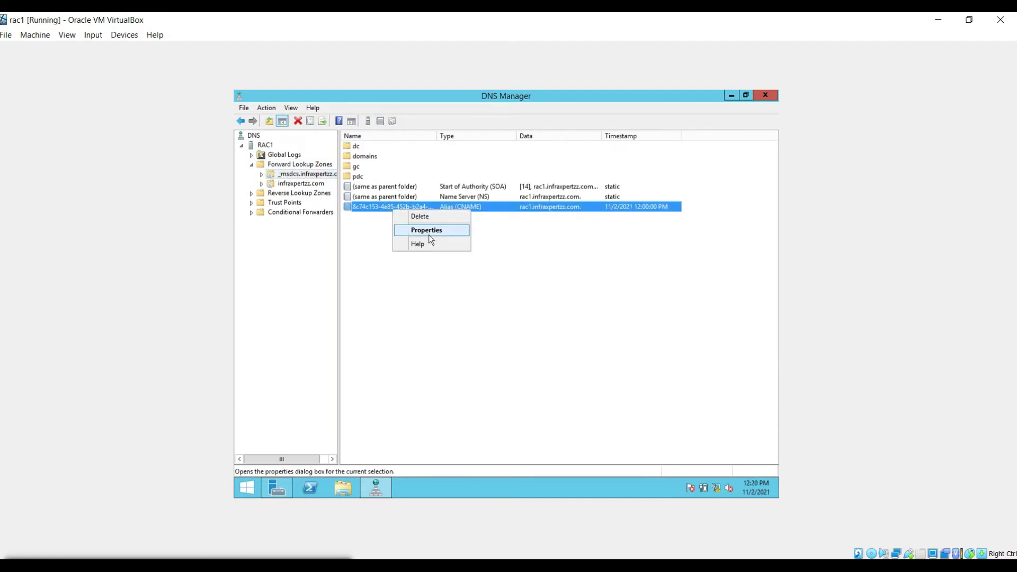
left_click(419, 217)
double_click(266, 186)
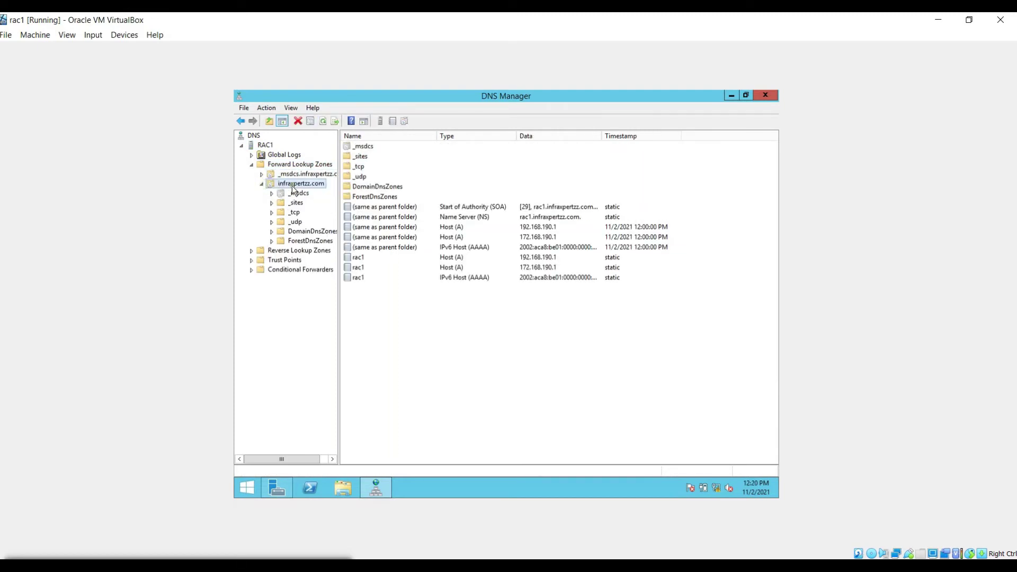
left_click(492, 259)
right_click(492, 260)
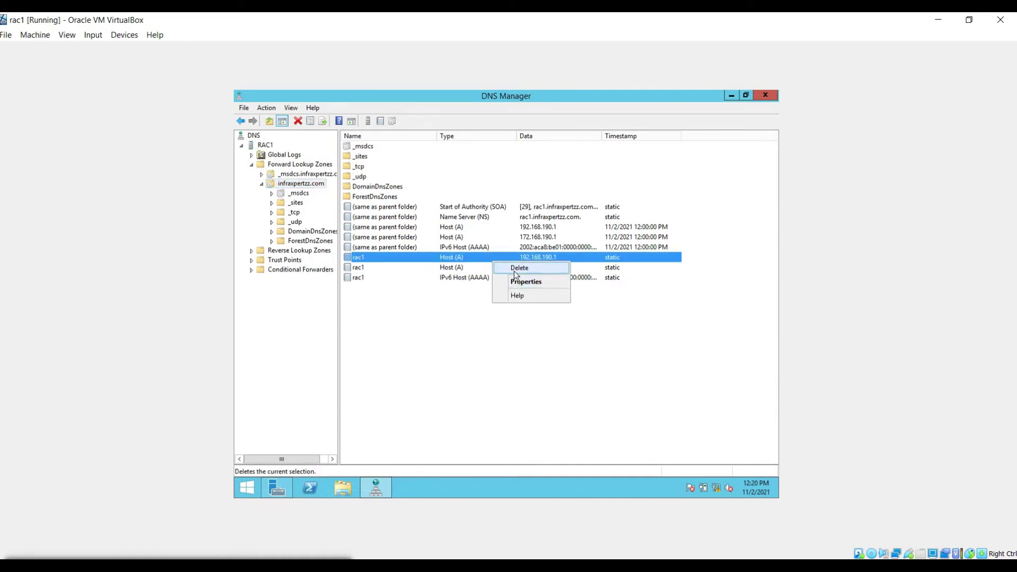
left_click(518, 268)
Step: Delete the extra (same as parent folder) host records and confirm the deletion
left_click(527, 227, "shift")
right_click(528, 227)
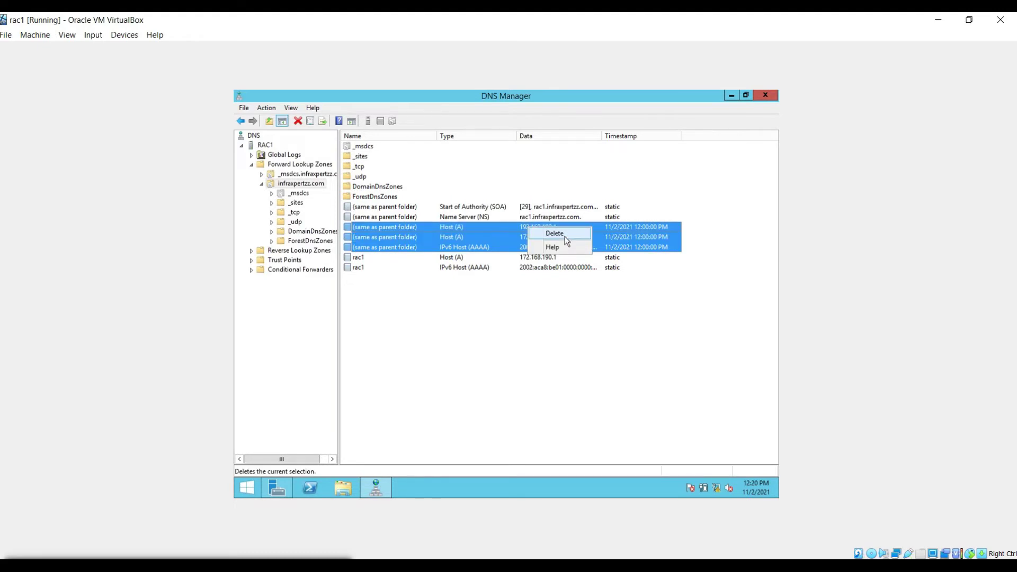
left_click(564, 237)
right_click(529, 237)
left_click(548, 242)
left_click(543, 327)
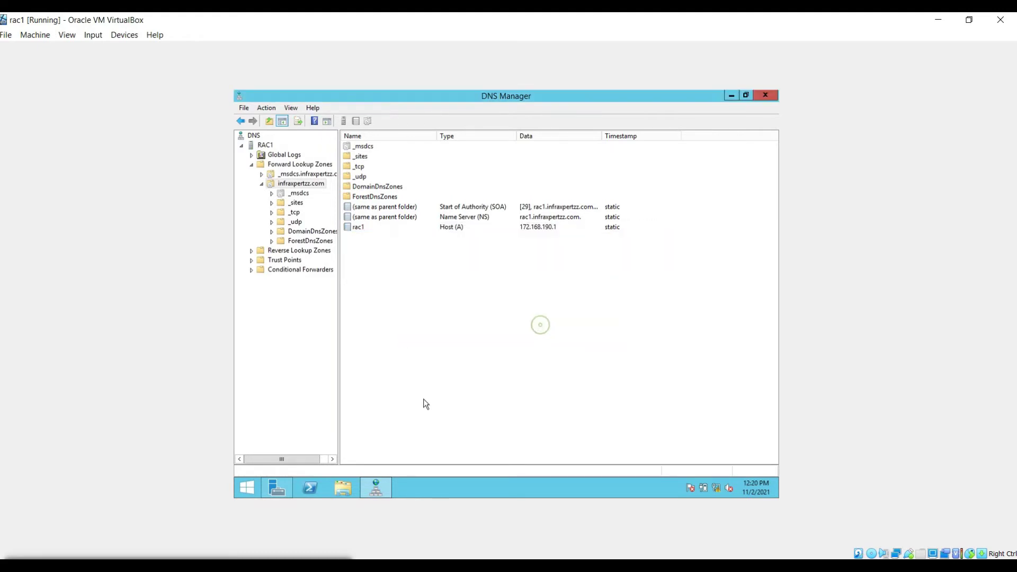
Step: Run nslookup rac1 in a command prompt, then right-click the infraxpertzz.com zone in DNS Manager
key("super+r")
key("Return")
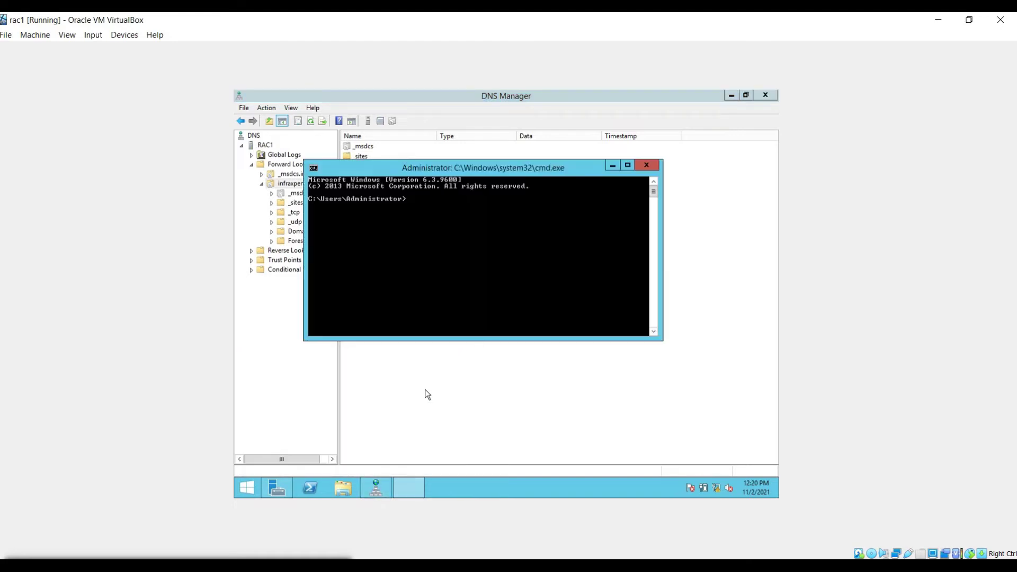
type("nslookup rac1")
key("Return")
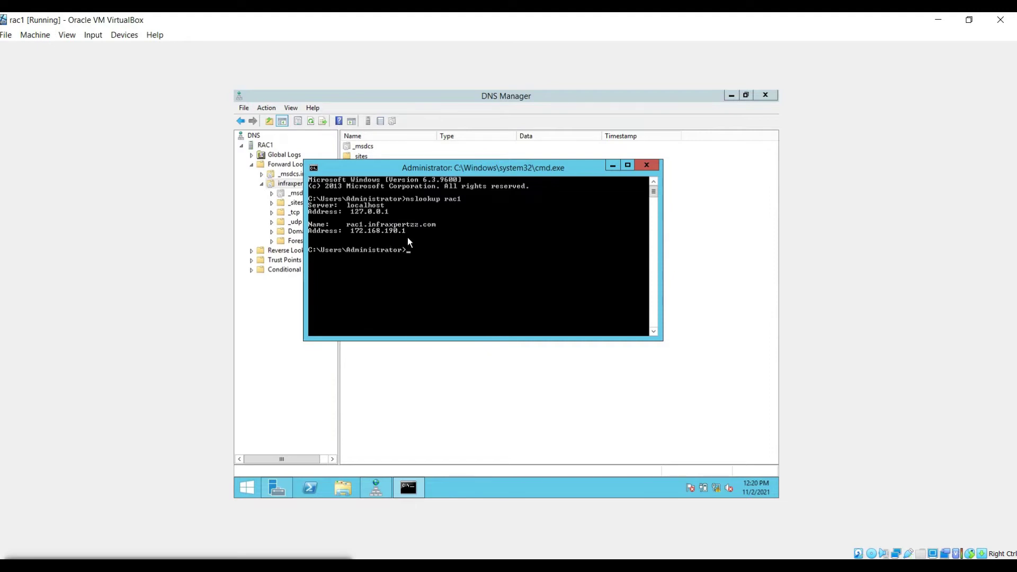
left_click(440, 350)
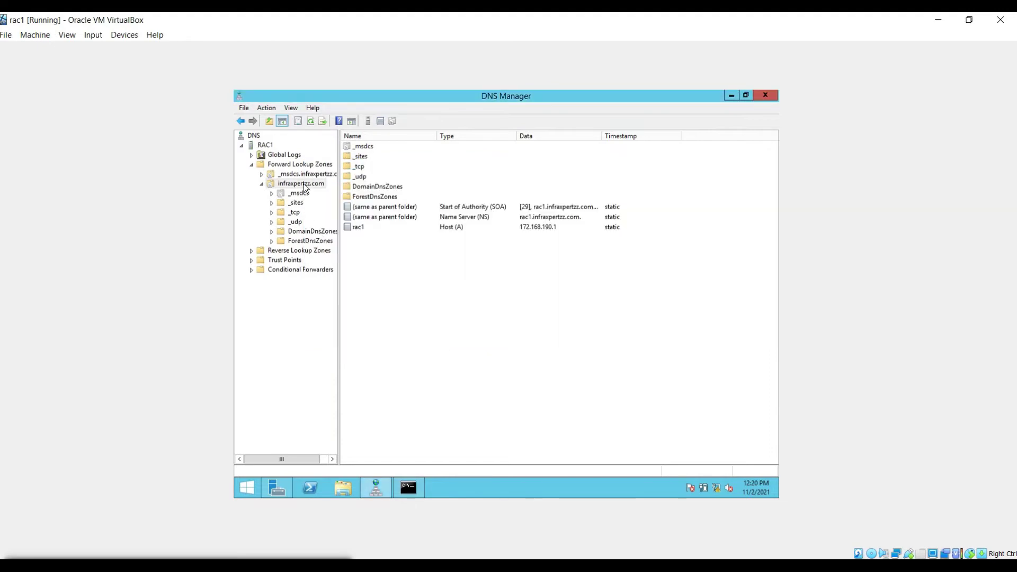
right_click(304, 184)
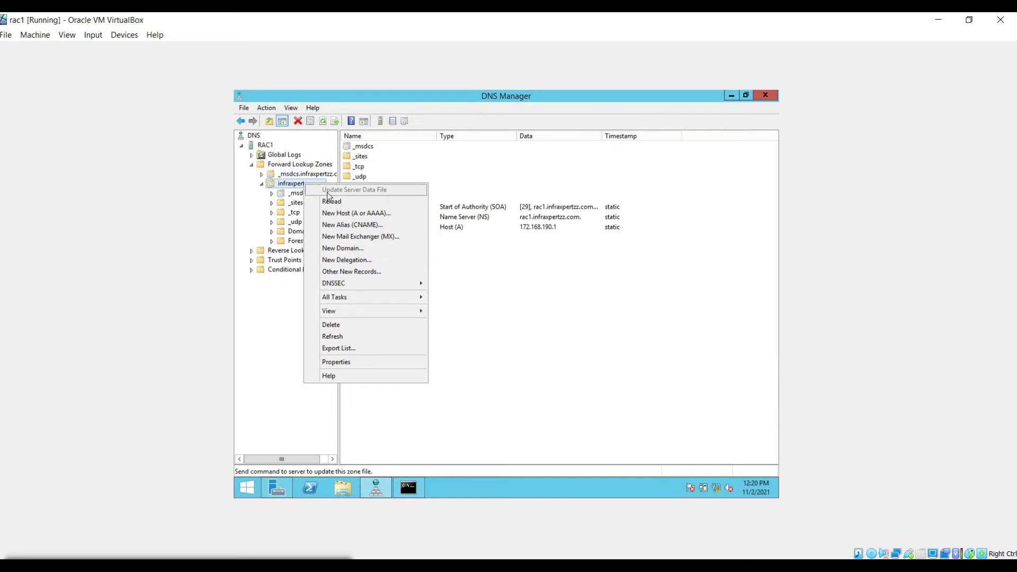
Step: Add host records rac2, rac1-vip and rac2-vip at 172.168.190.2, .3 and .4
left_click(346, 214)
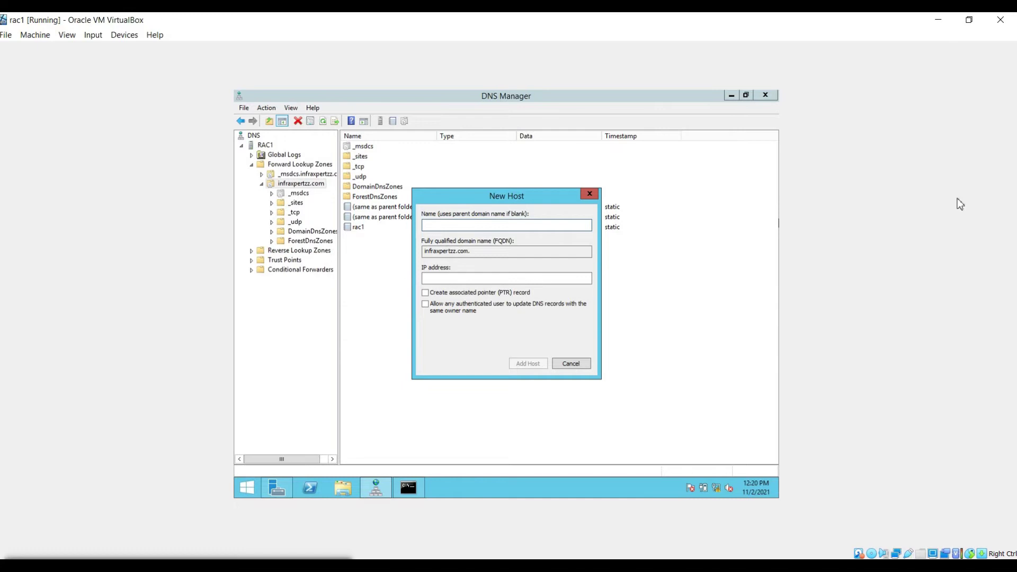
type("rac2")
key("Tab")
key("Tab")
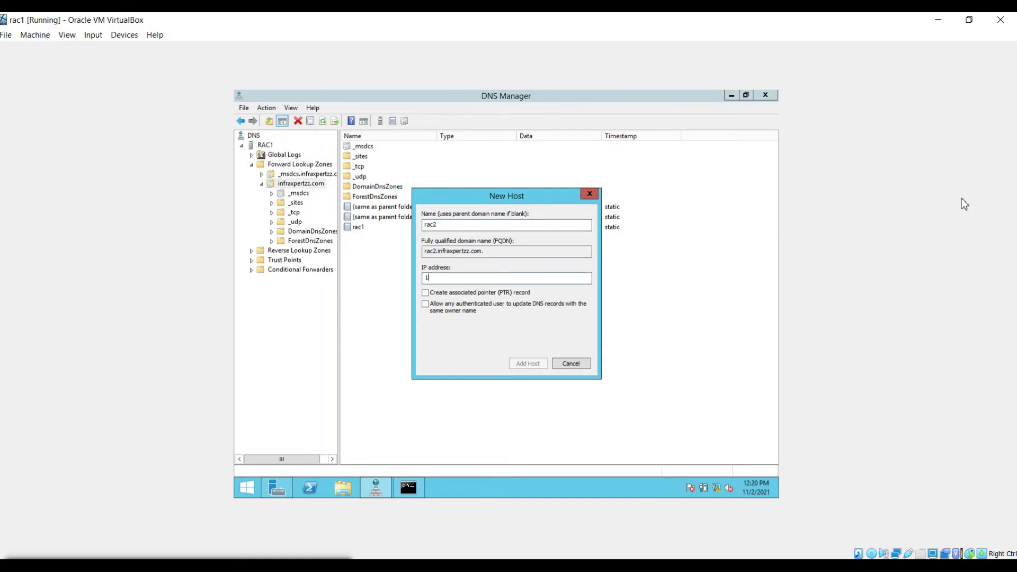
type("172.168.190.2")
key("Return")
type("rac1-vip")
key("Tab")
type("172.168.190.3")
key("Return")
type("rac")
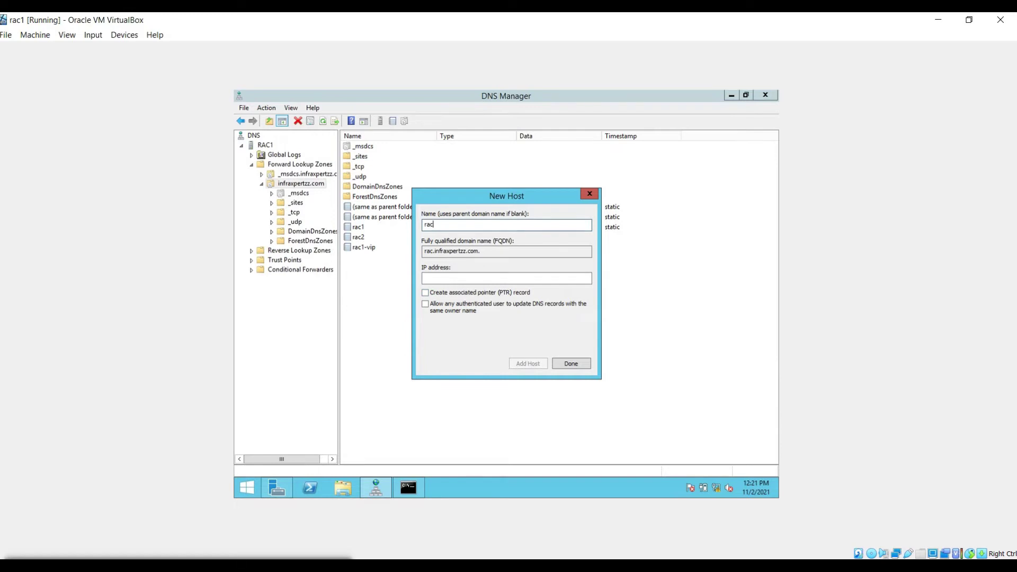
type("2-vip")
key("Tab")
key("Tab")
type("172.168.190.4")
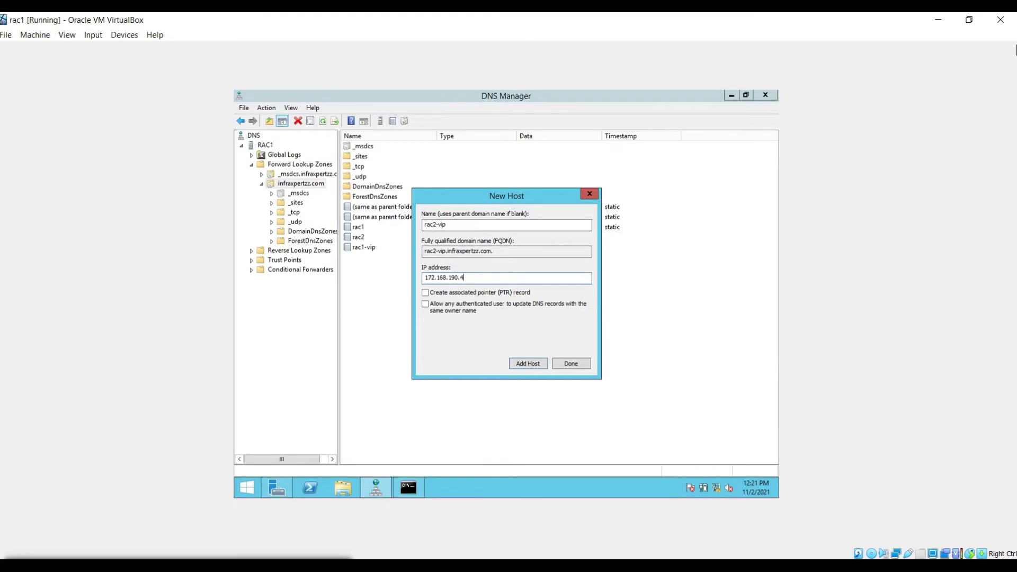
key("Return")
Step: Add private host records rac1-priv 192.168.190.1 and rac2-priv 192.168.190.2
type("rac1-priv")
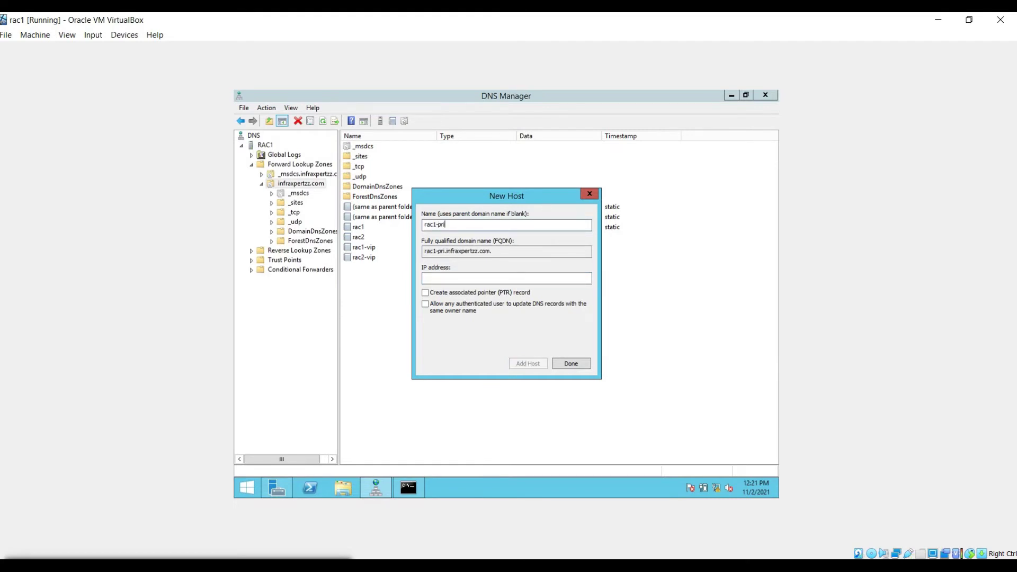
left_click(425, 278)
type("192.168.")
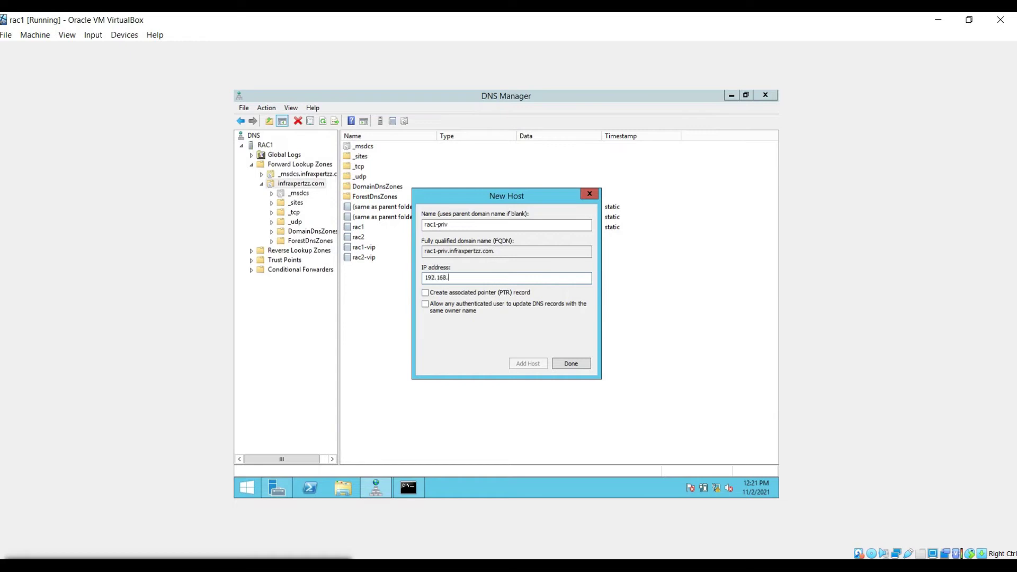
type("190.1")
key("Return")
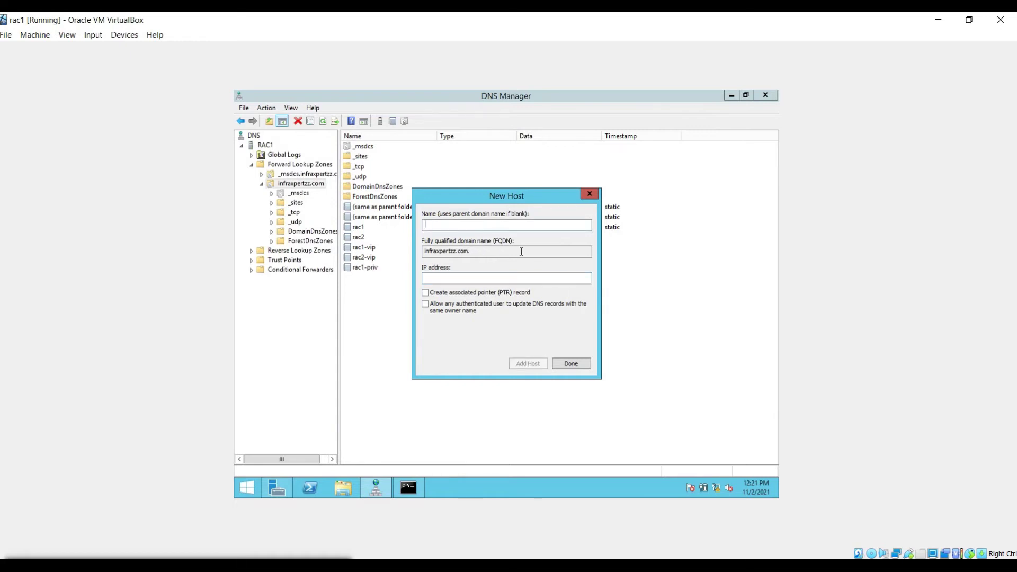
type("rac2-priv")
key("Tab")
type("192.168")
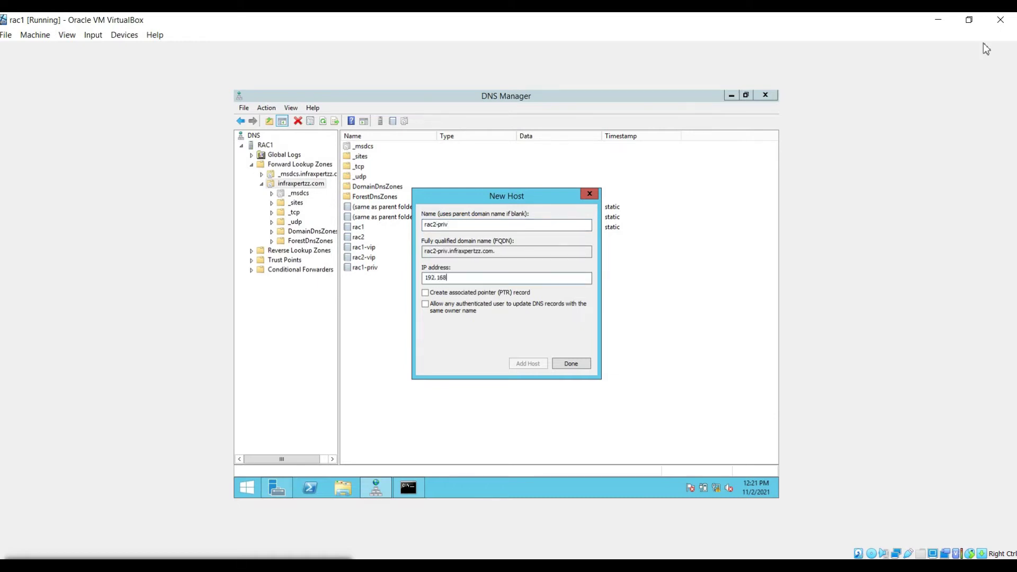
type(".190.2")
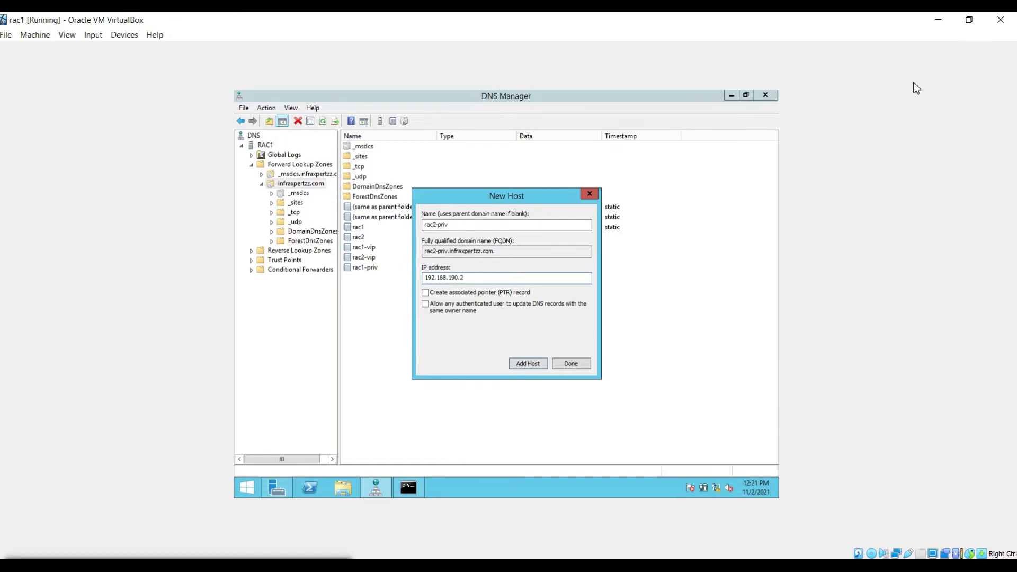
key("Return")
key("Return")
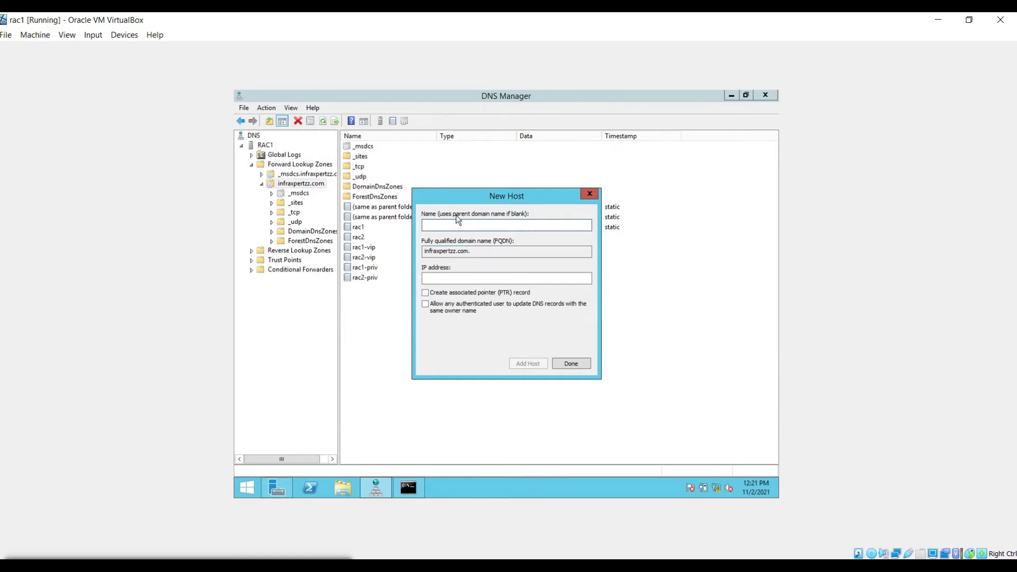
Step: Register crsprod-scan at 172.168.190.10, .20 and .30, then close the New Host window
type("crsprod-scan")
key("Tab")
type("172.168.190.10")
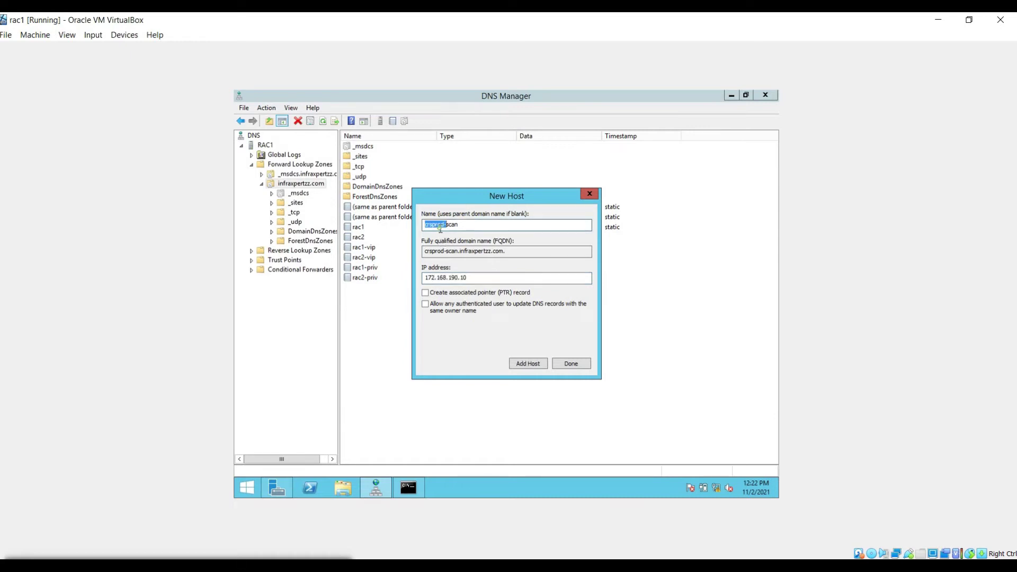
key("Return")
type("172.168.190.20")
key("Return")
type("172.168.190.")
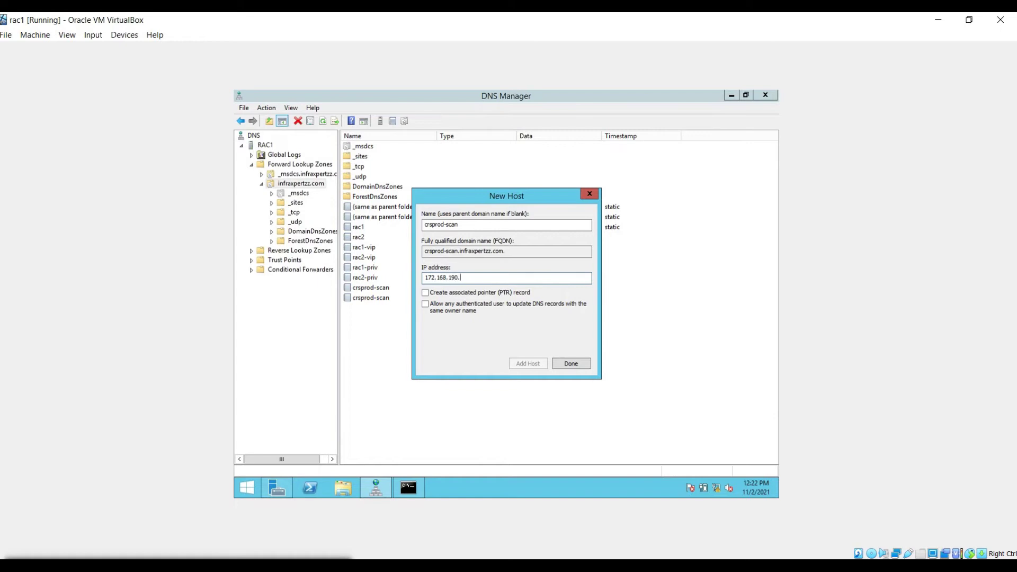
type("30")
left_click(535, 364)
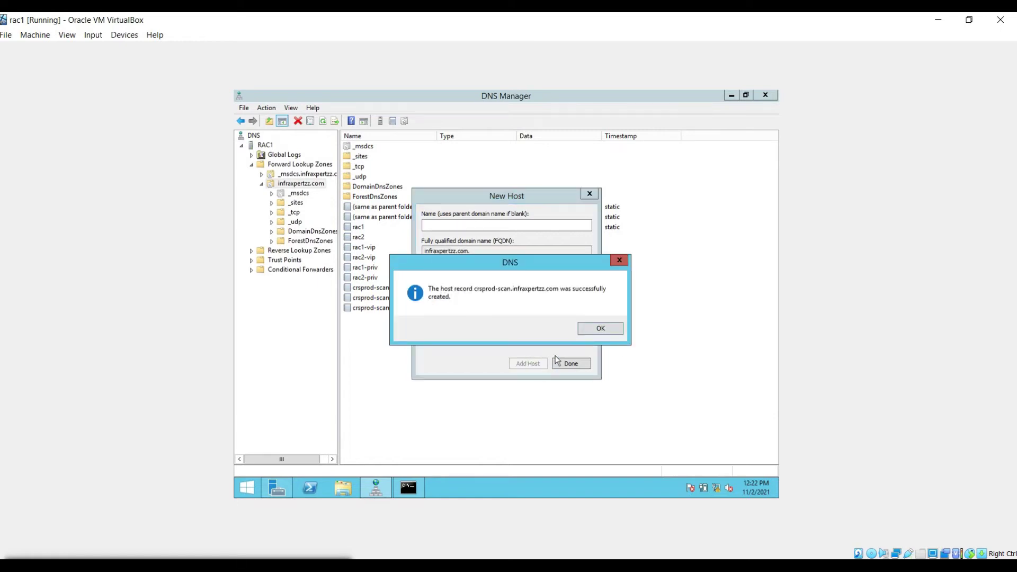
left_click(586, 331)
left_click(582, 367)
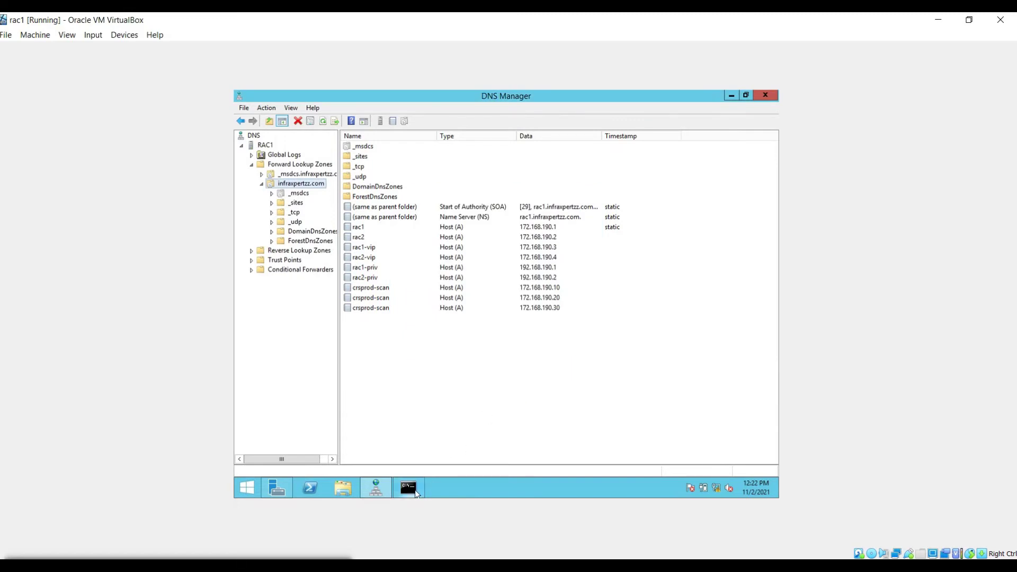
Step: Run nslookup for rac2 and rac2-priv in the rac1 command prompt
left_click(409, 488)
key("Up")
key("BackSpace")
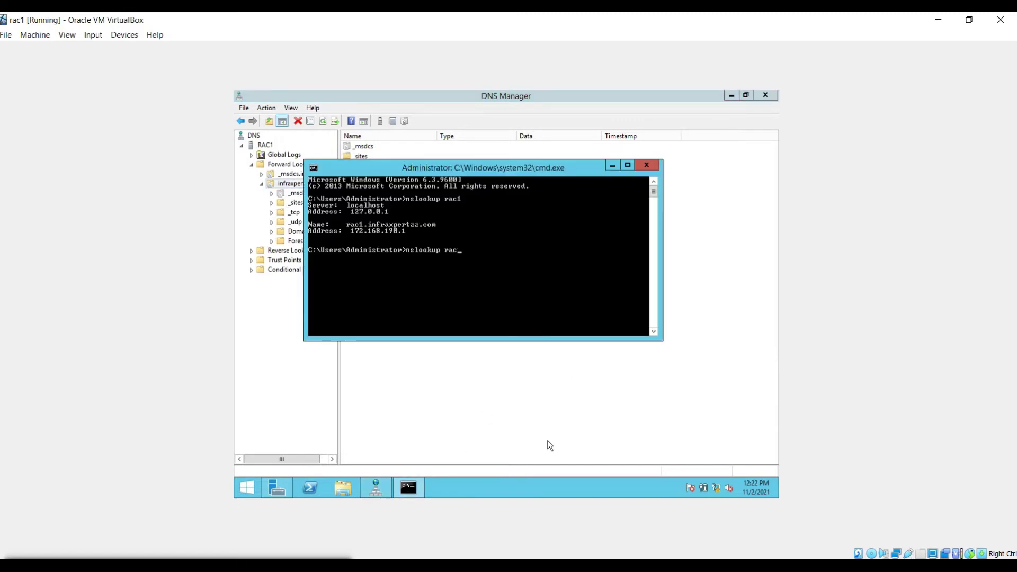
type("2")
key("Return")
key("Up")
key("BackSpace")
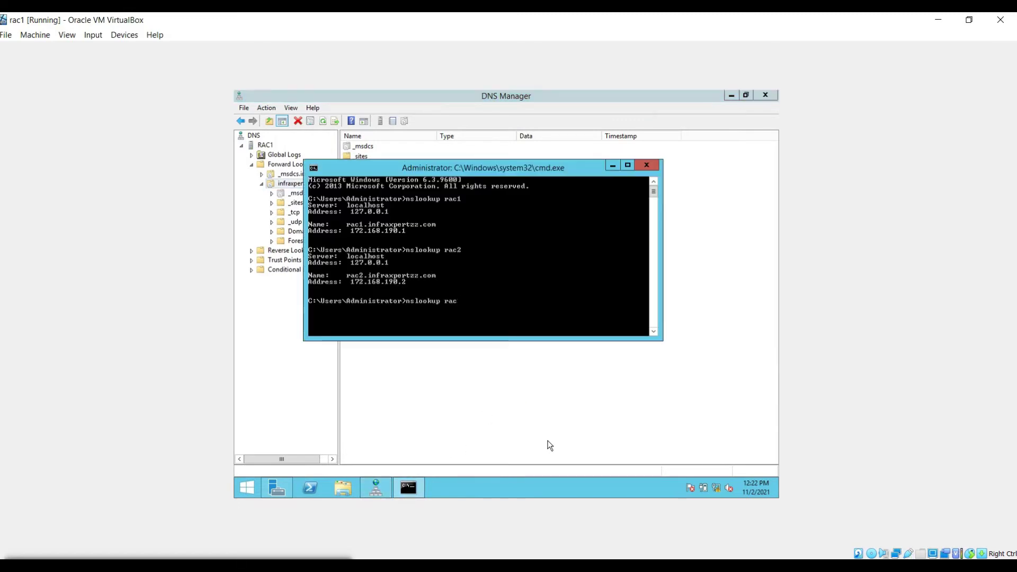
type("2-priv")
key("Return")
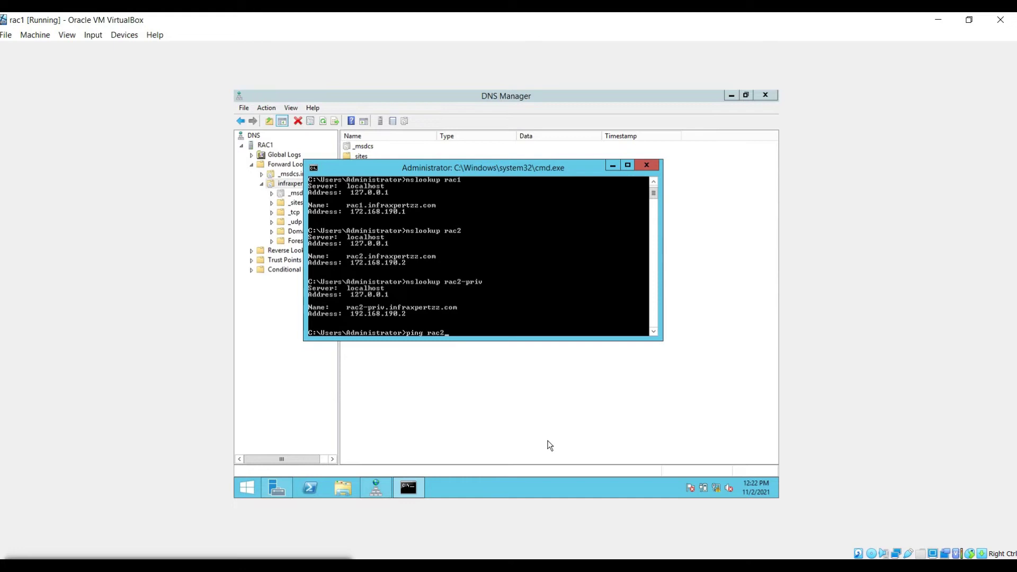
Step: Ping rac2-priv and then rac2, stopping each ping with Ctrl+C
type("ping rac2-priv")
key("Return")
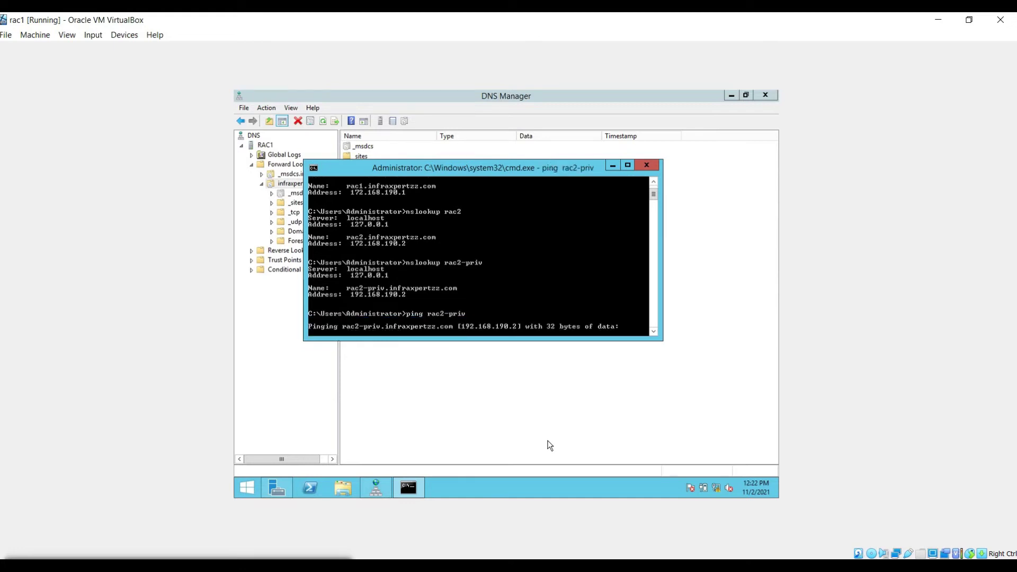
key("ctrl+c")
key("Up")
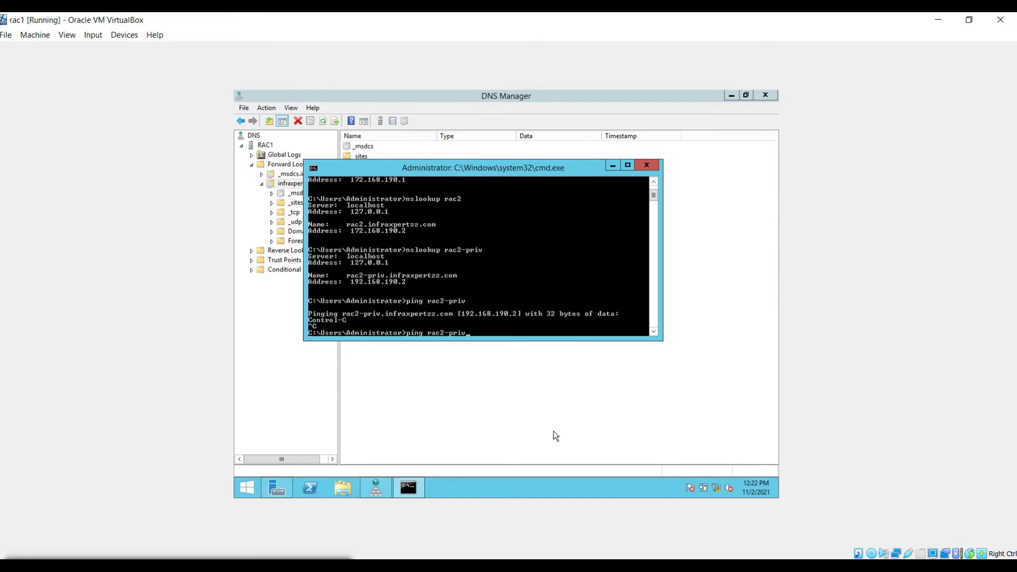
key("BackSpace")
key("BackSpace")
key("BackSpace")
key("BackSpace")
key("BackSpace")
key("Return")
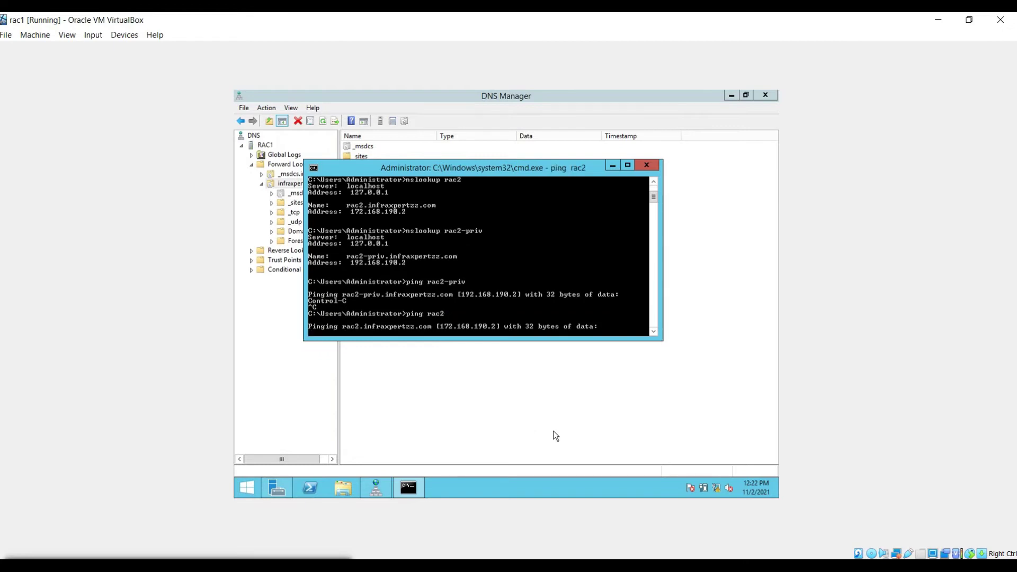
key("ctrl+c")
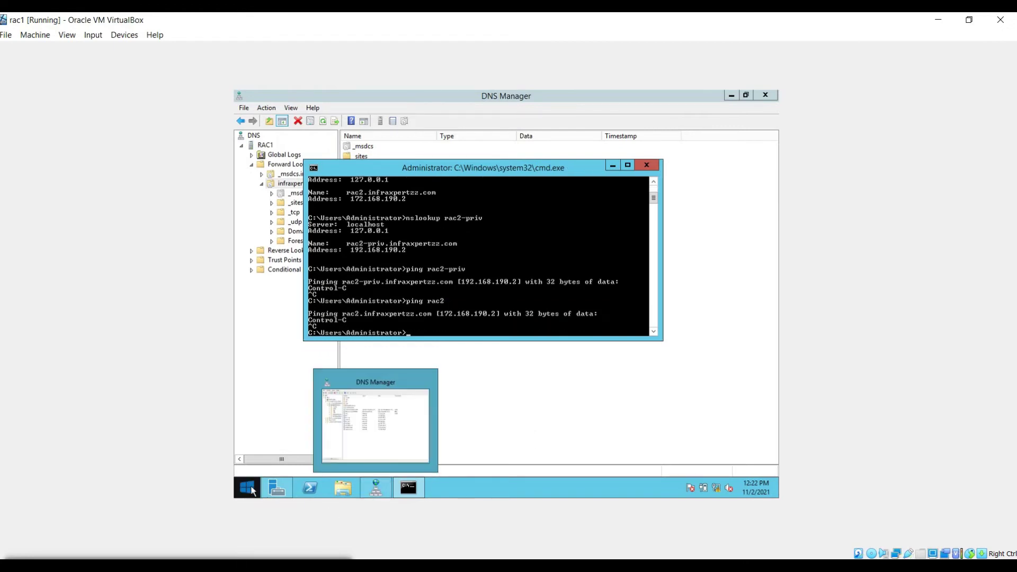
Step: Turn off Windows Firewall on rac1 through Control Panel, including domain networks
left_click(247, 488)
left_click(311, 350)
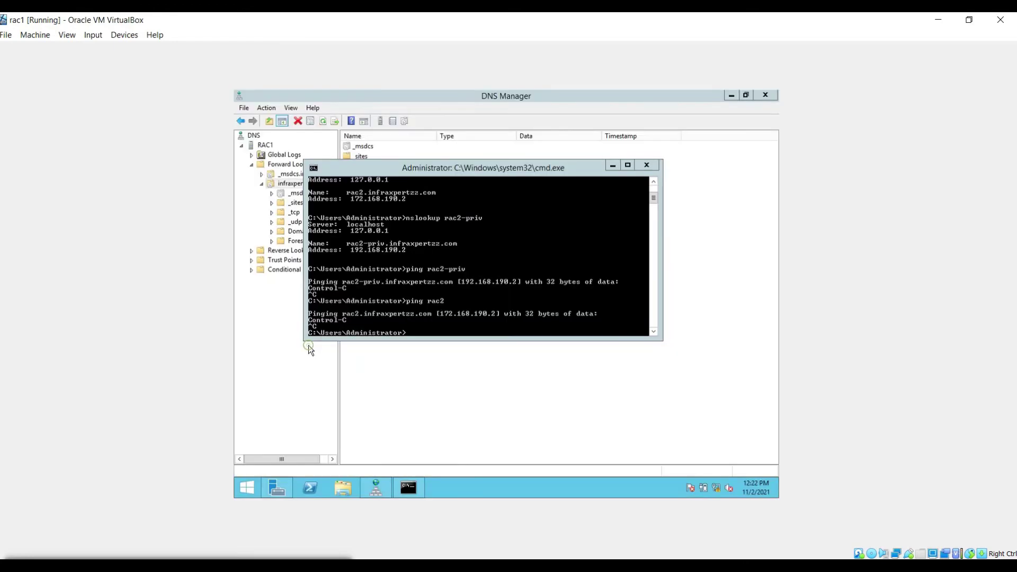
scroll(523, 435, "down", 2)
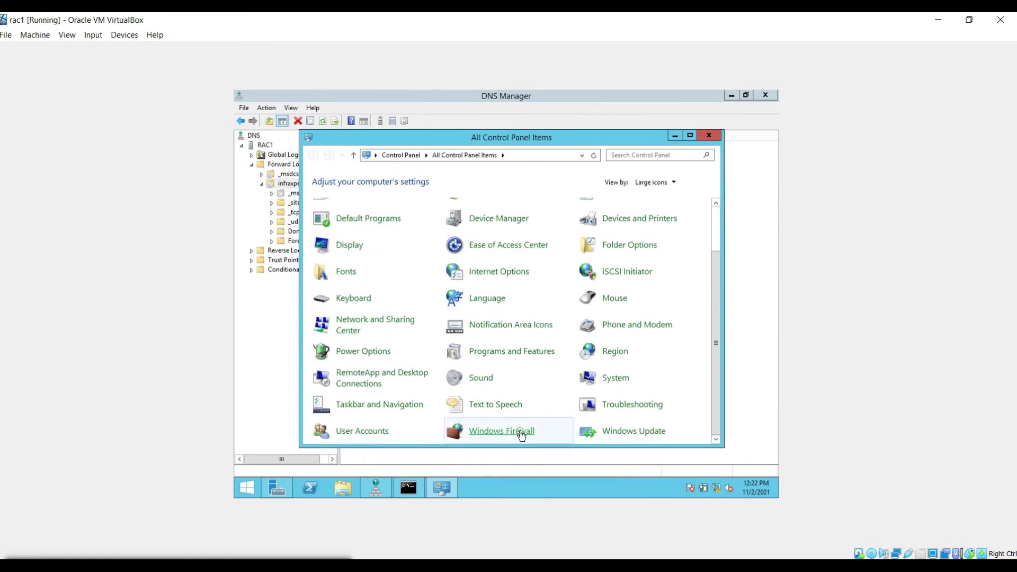
left_click(520, 432)
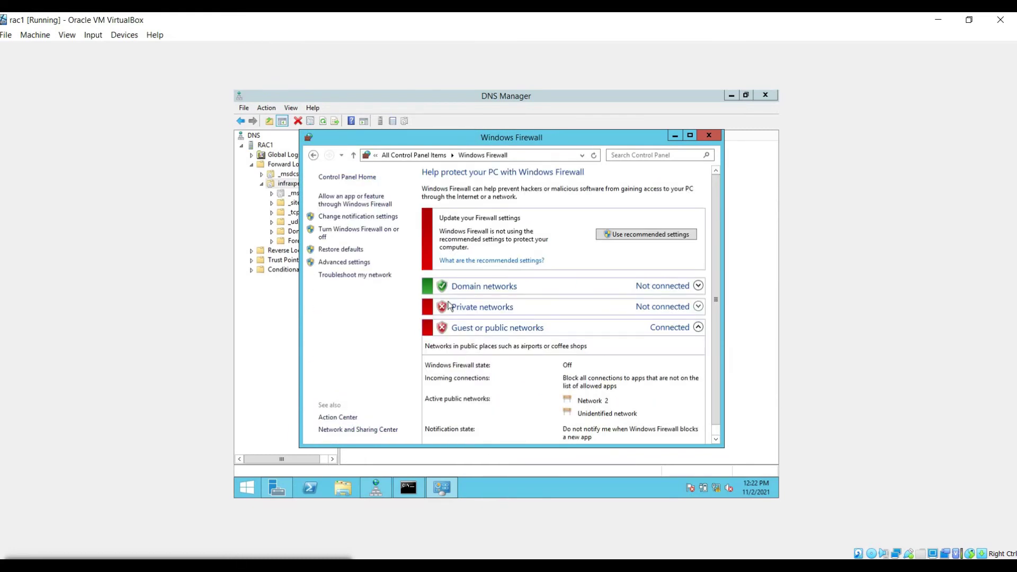
left_click(361, 228)
left_click(392, 254)
left_click(611, 434)
Step: Retry pinging rac2 and rac2-priv from rac1, then bring up the rac2 VM
left_click(407, 488)
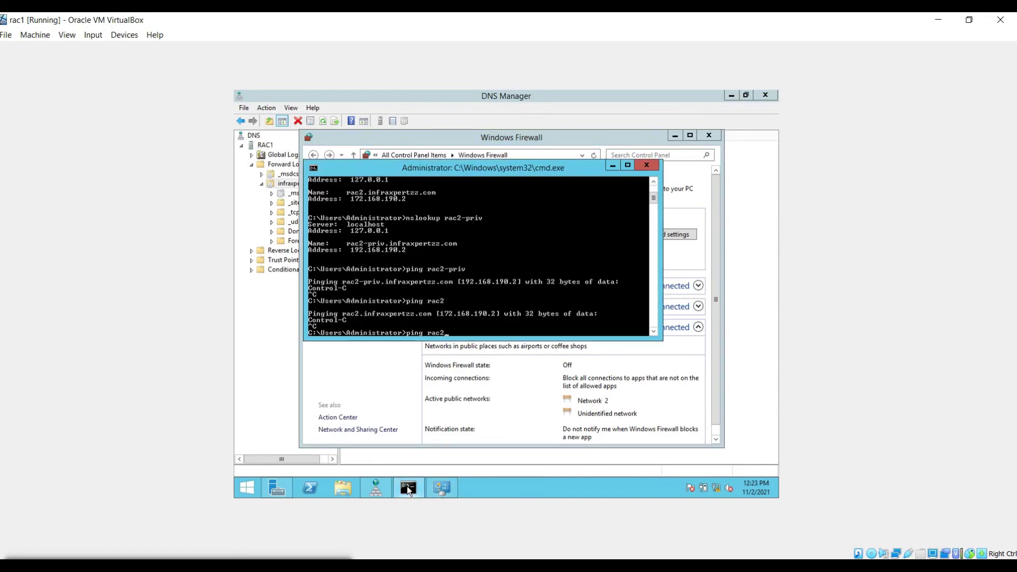
key("ctrl+c")
key("Up")
key("Return")
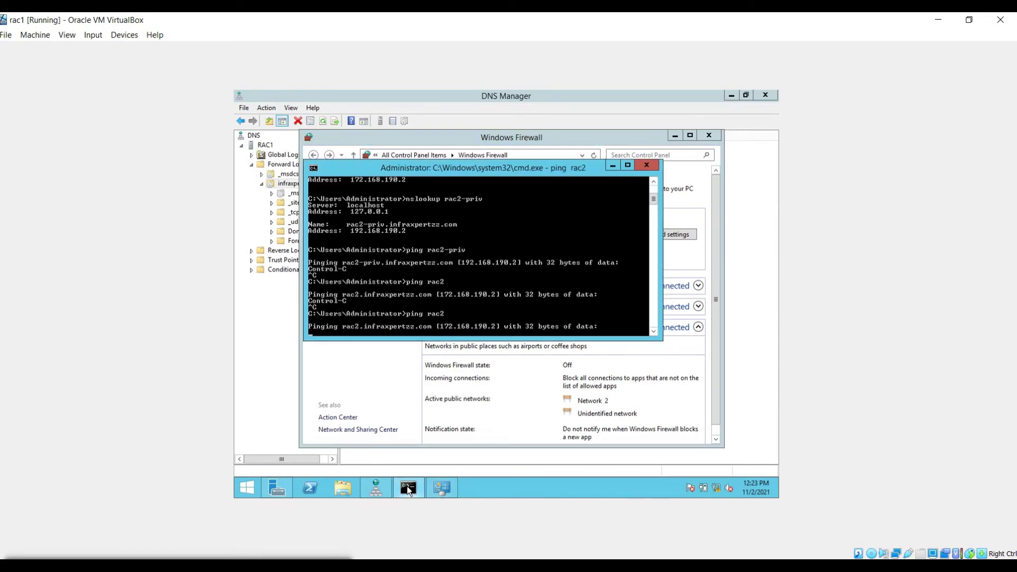
key("ctrl+c")
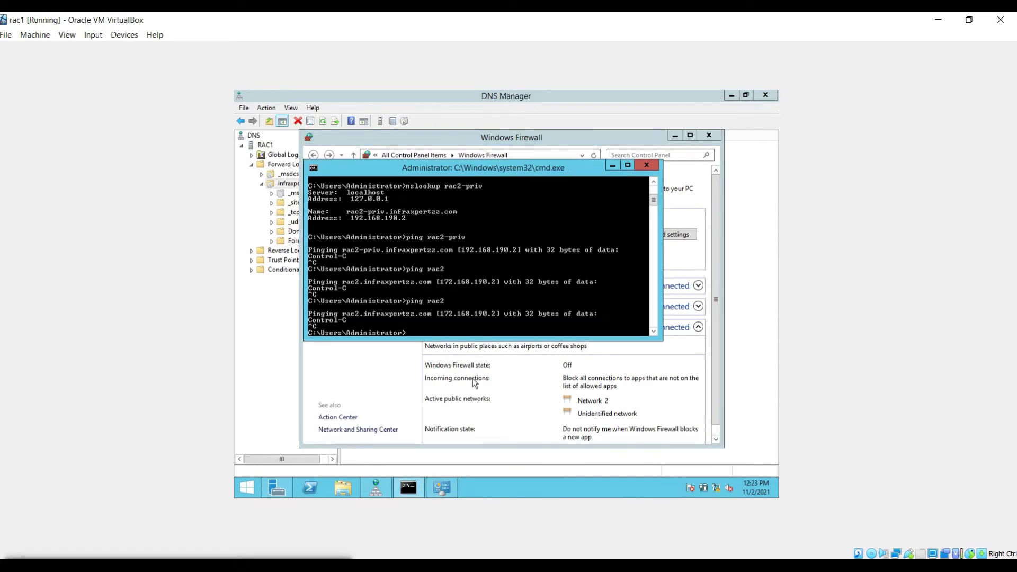
key("Up")
key("Up")
key("Return")
key("ctrl+c")
mouse_move(671, 566)
left_click(718, 526)
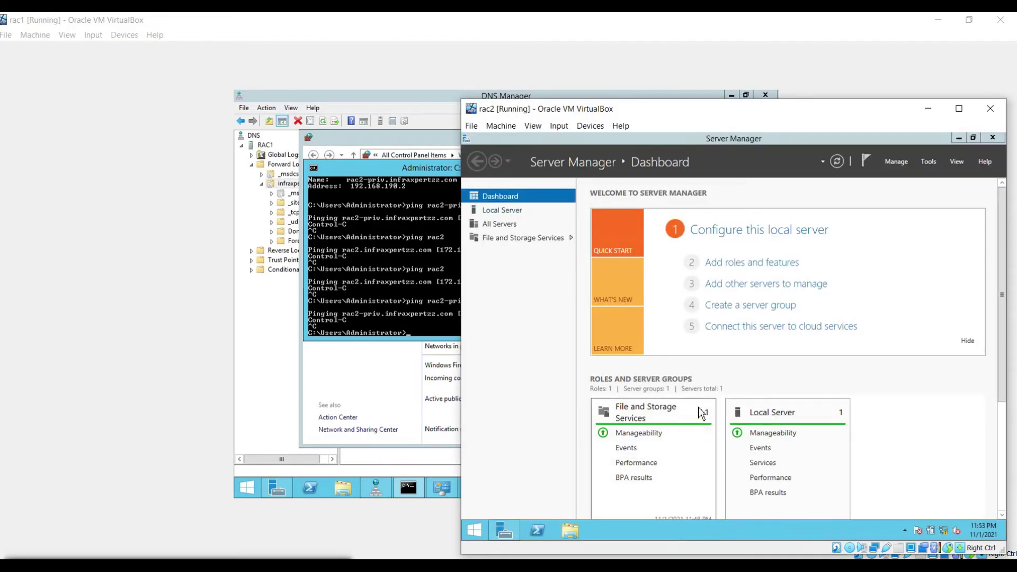
Step: Turn off rac2's Windows Firewall for private and public networks
left_click(475, 530)
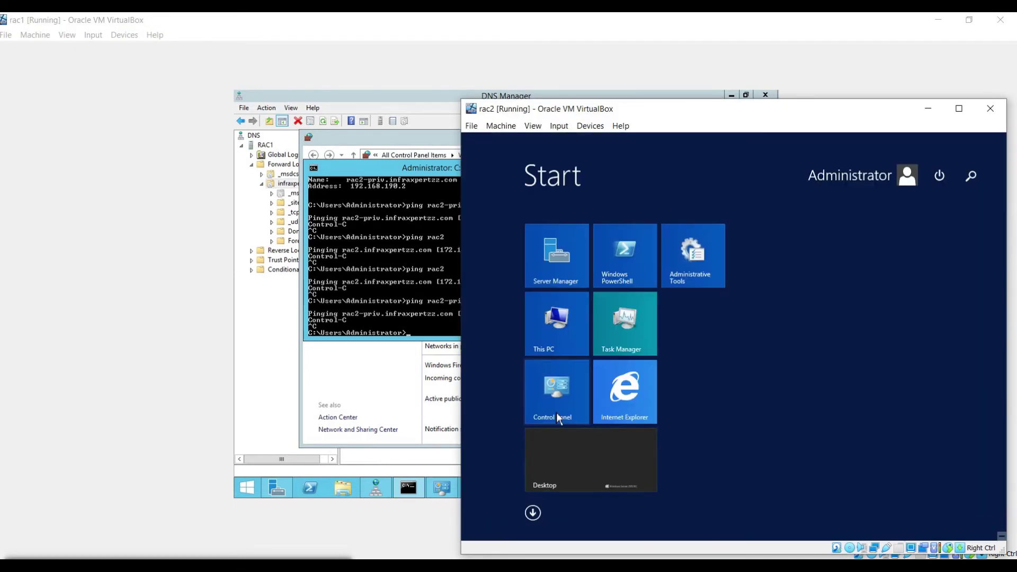
left_click(557, 413)
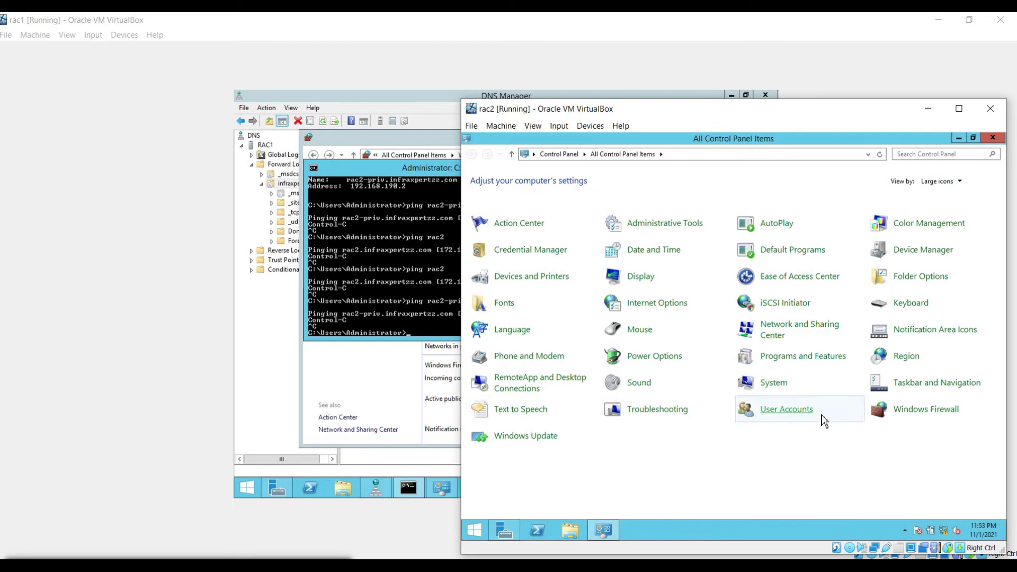
left_click(907, 414)
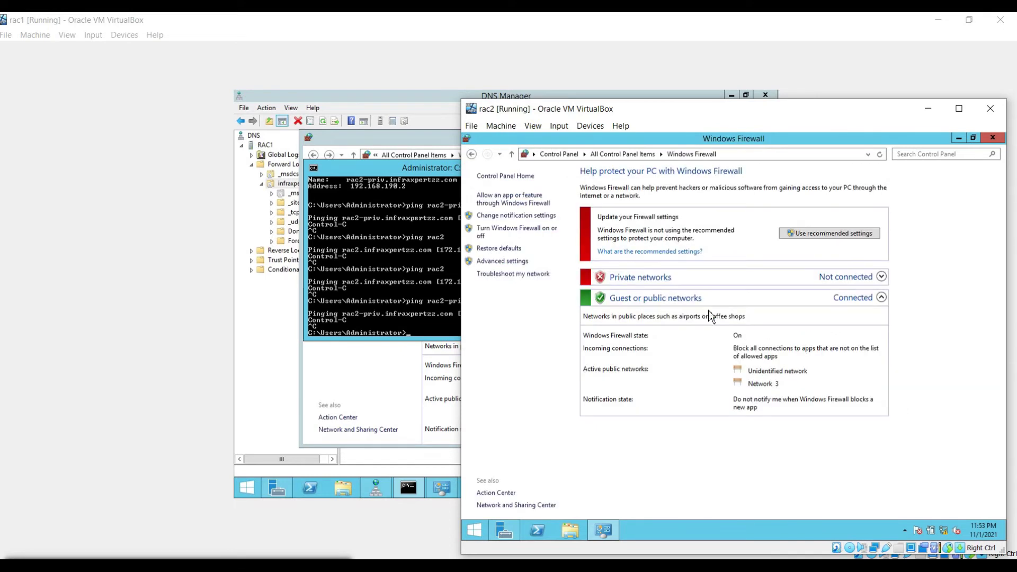
left_click(512, 240)
left_click(624, 318)
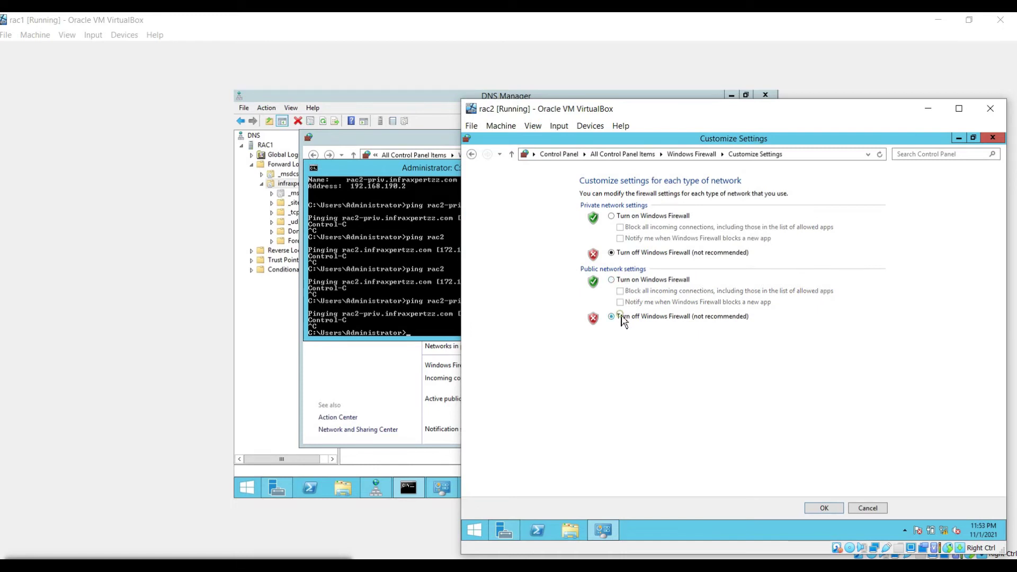
left_click(825, 508)
Step: On rac1, rerun the pings to rac2-priv and rac2 and the rac2 nslookup to confirm replies
left_click(395, 308)
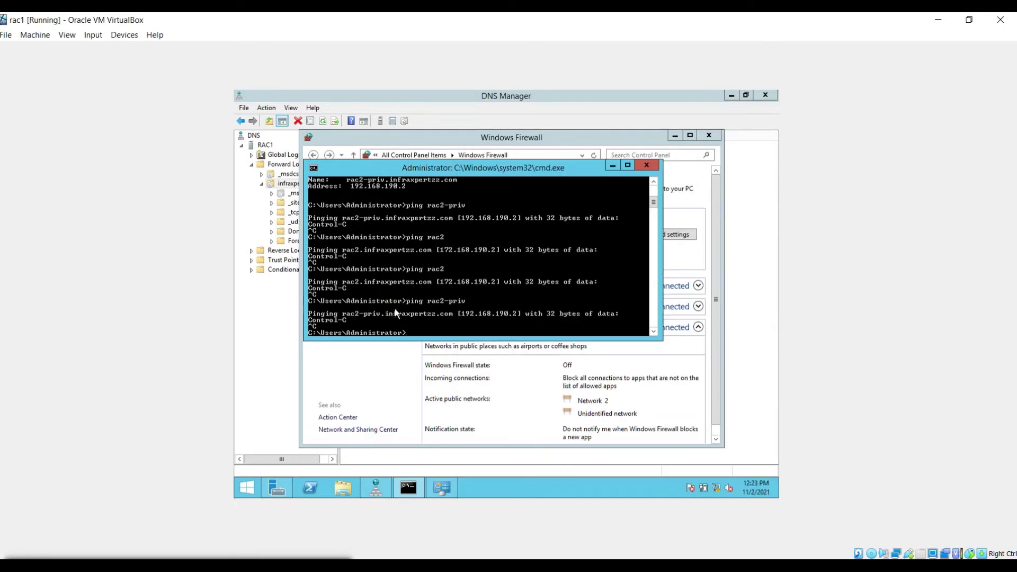
key("Up")
key("Return")
key("ctrl+c")
key("Up")
key("Up")
key("Up")
key("Return")
key("Up")
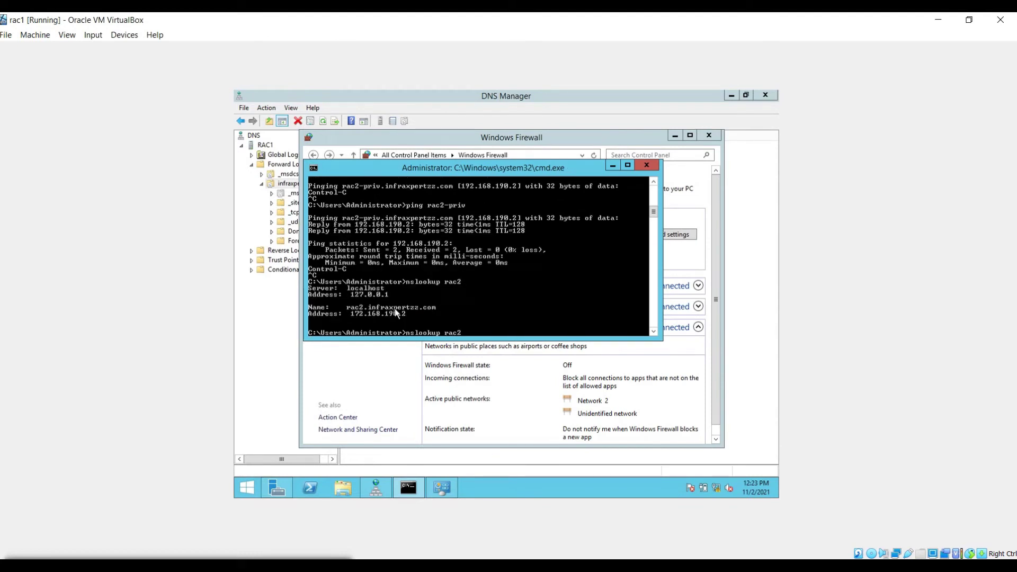
key("Up")
key("Return")
key("ctrl+c")
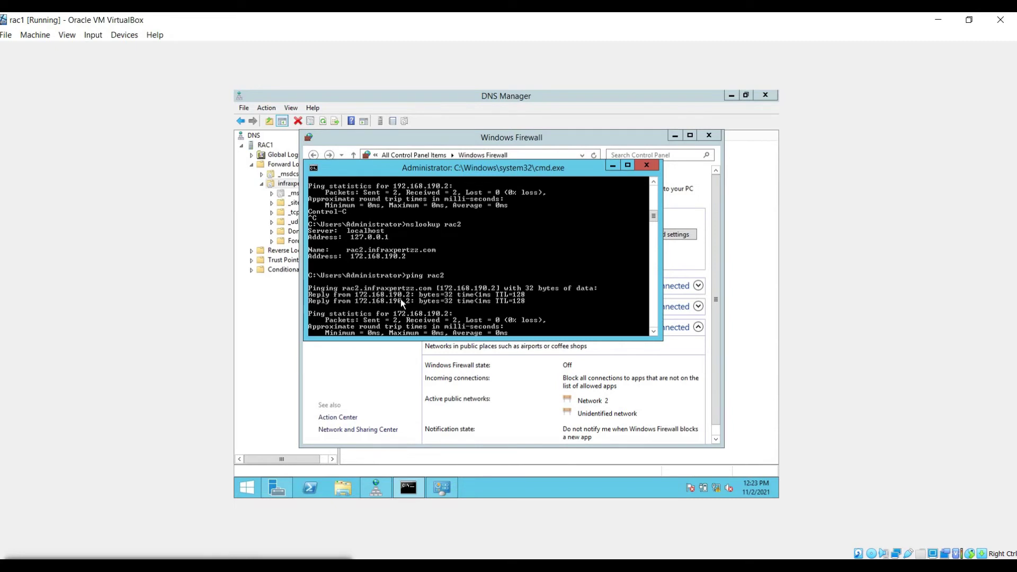
scroll(400, 299, "up", 1)
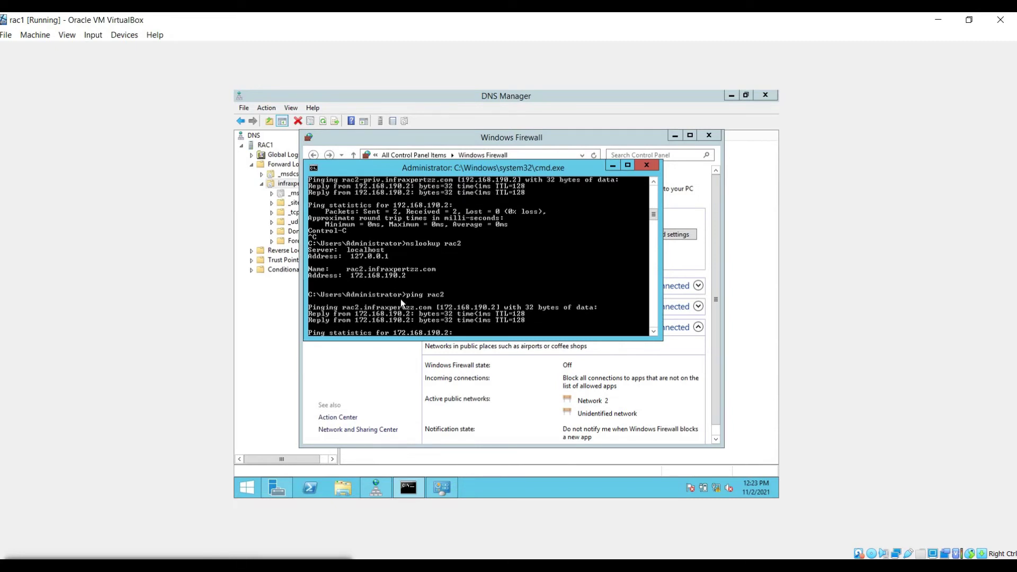
scroll(400, 299, "down", 10)
Step: Close rac1's Windows Firewall window and return to DNS Manager
left_click(390, 388)
left_click(709, 135)
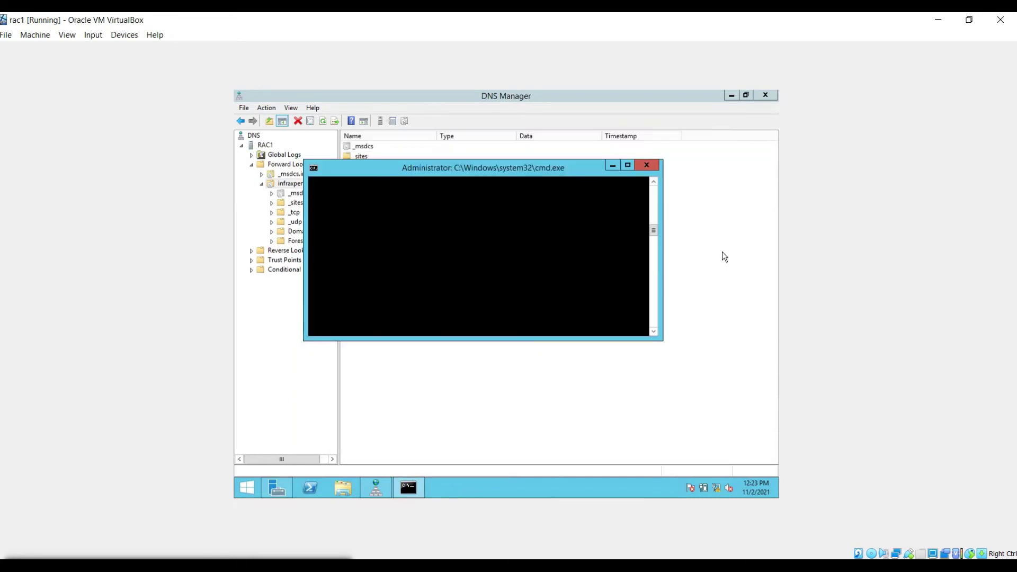
left_click(265, 217)
Step: Start a new reverse lookup zone as a primary, domain-replicated IPv4 zone
left_click(261, 184)
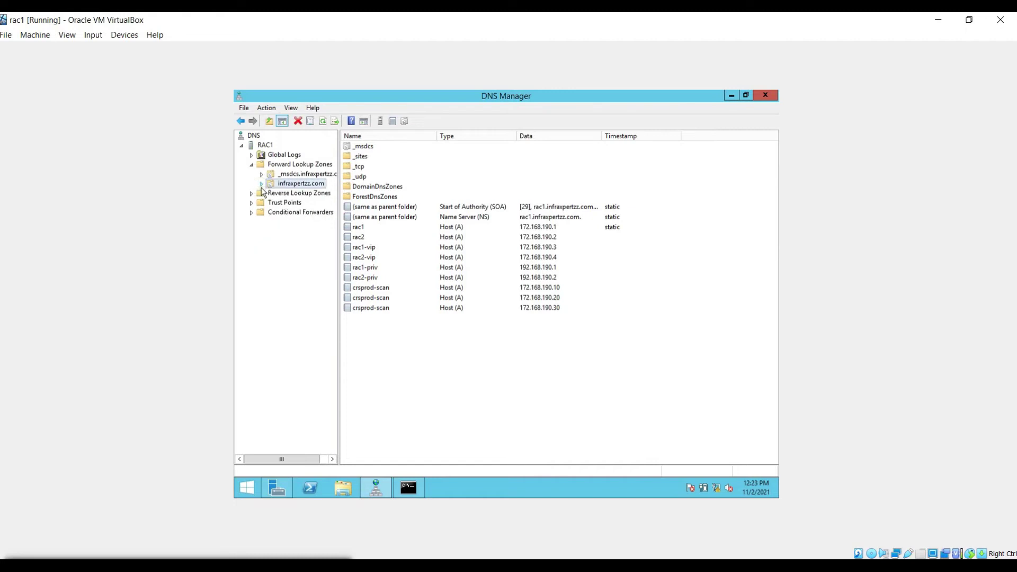
left_click(254, 194)
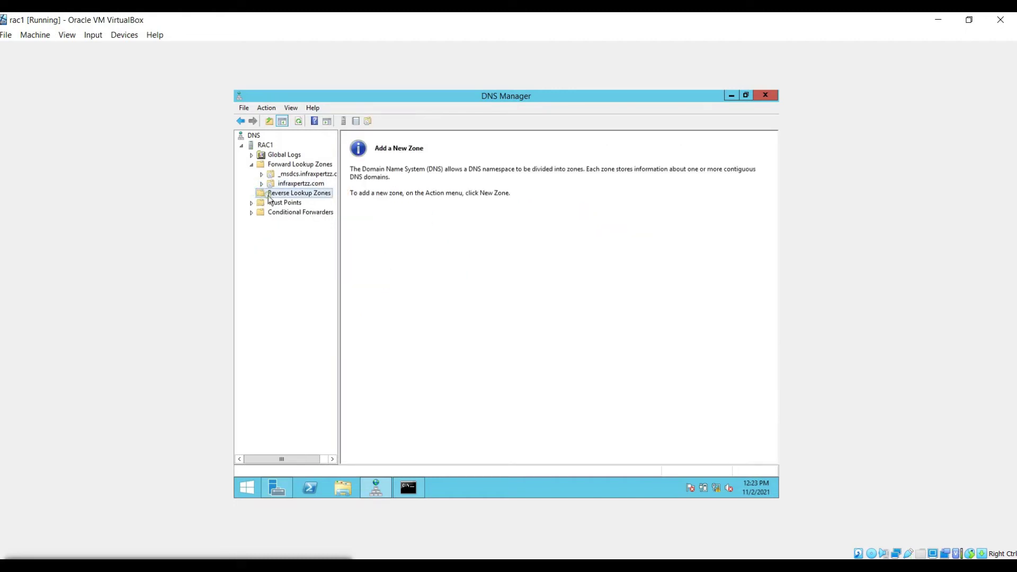
right_click(268, 194)
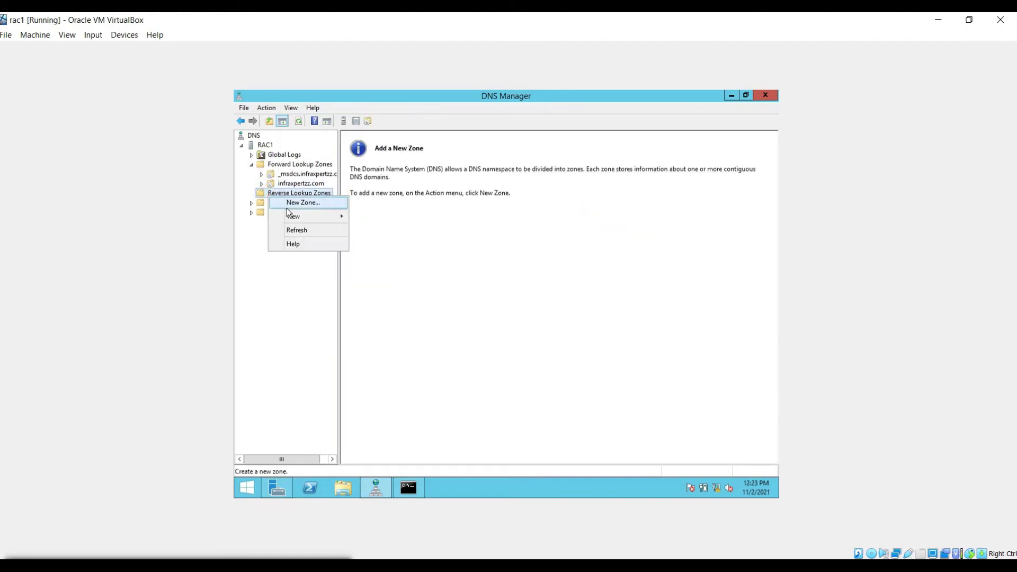
left_click(289, 207)
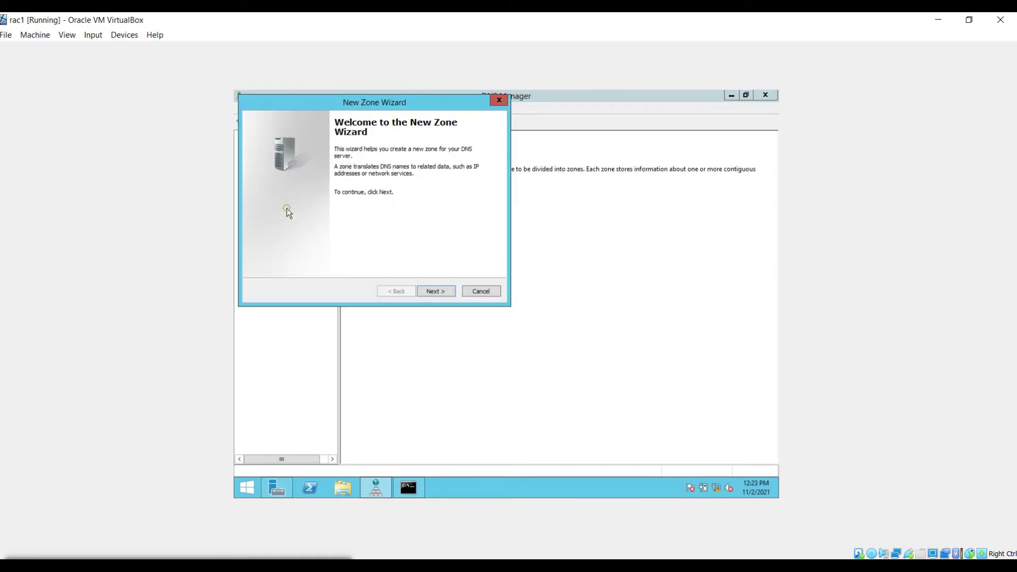
left_click(434, 292)
left_click(434, 292)
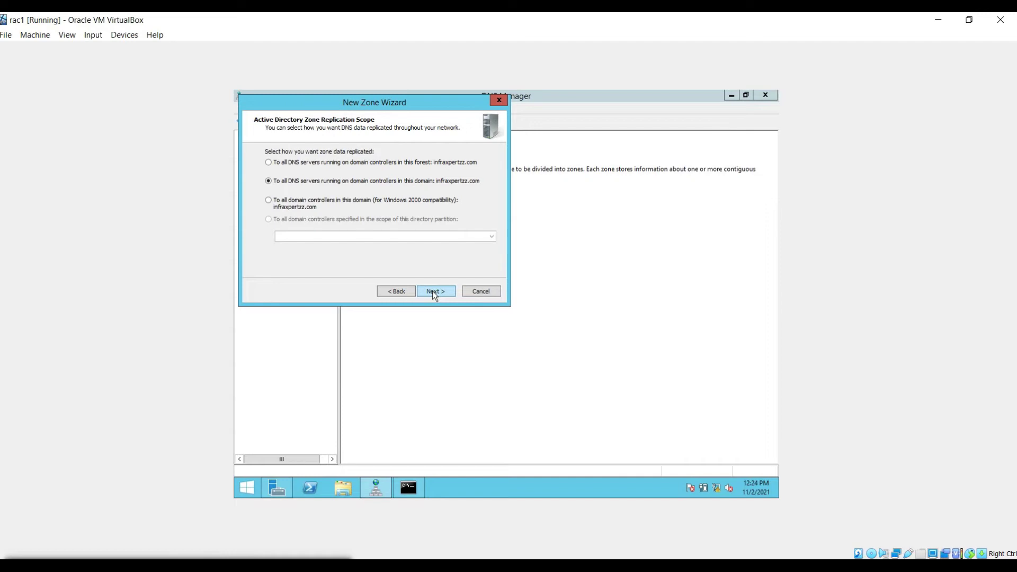
left_click(432, 291)
left_click(433, 291)
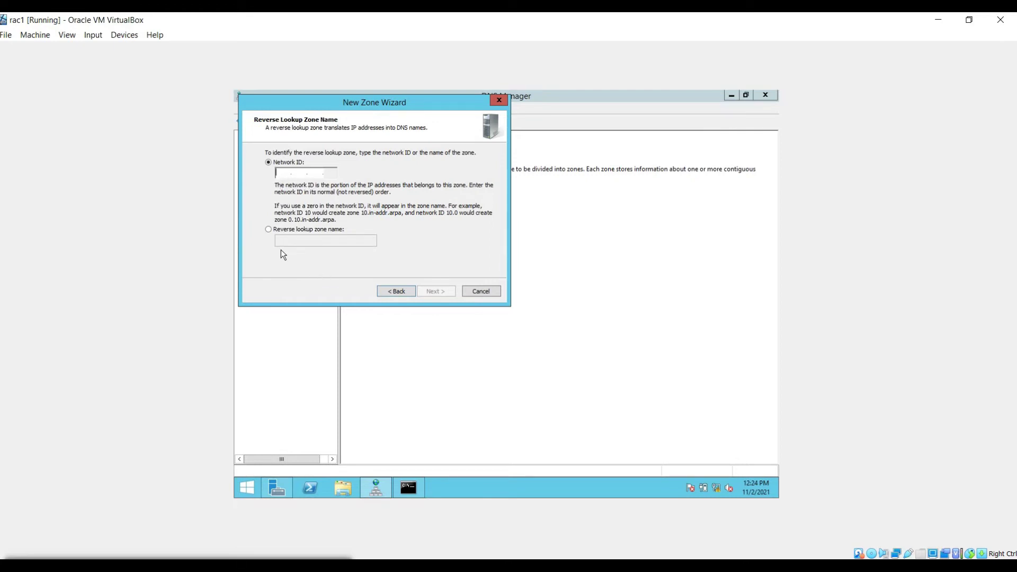
Step: Enter network ID 172.168.190 and finish creating the 190.168.172.in-addr.arpa zone
type("172.168.19")
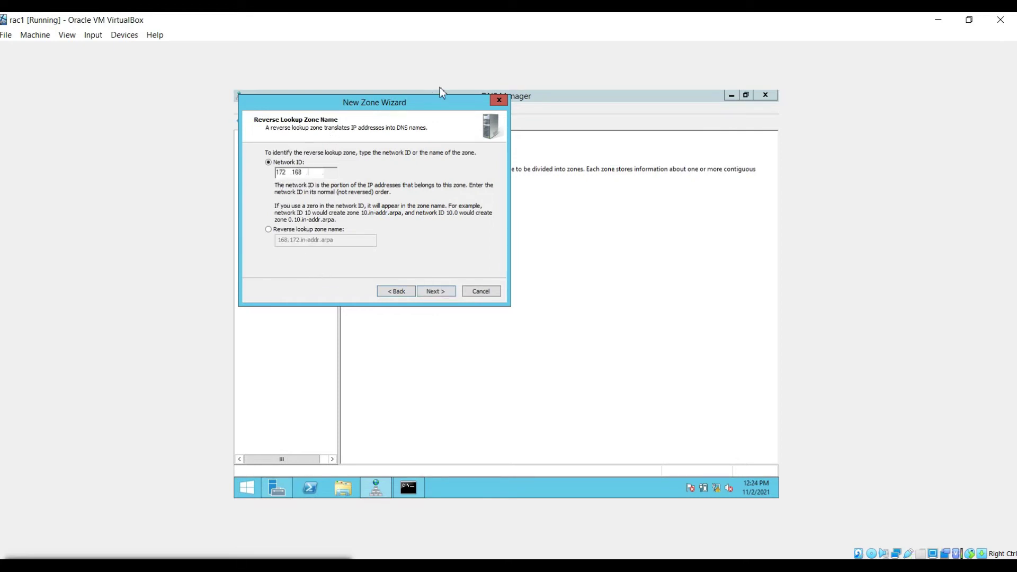
type("1")
key("BackSpace")
type("0")
left_click(439, 292)
left_click(439, 292)
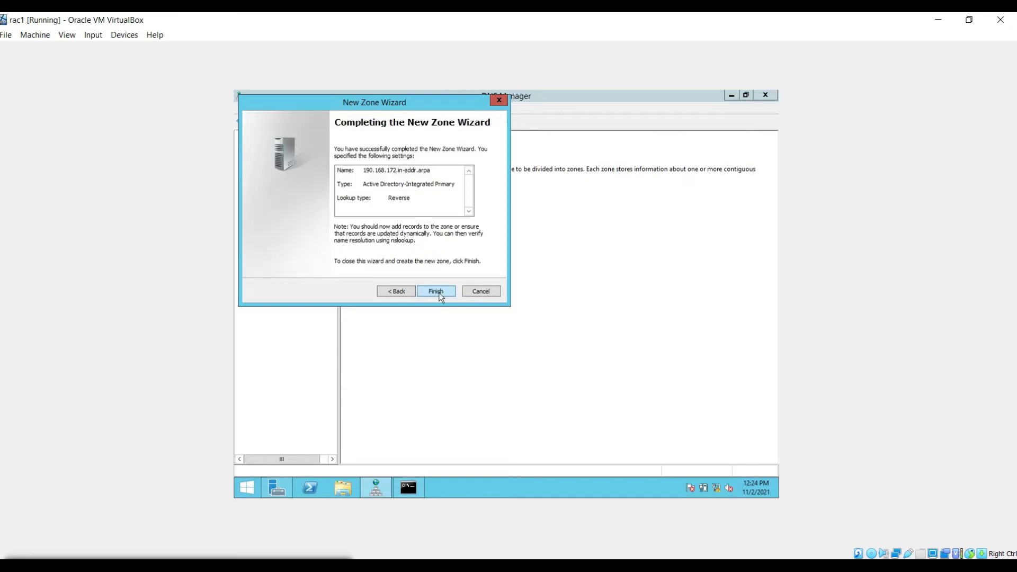
left_click(440, 293)
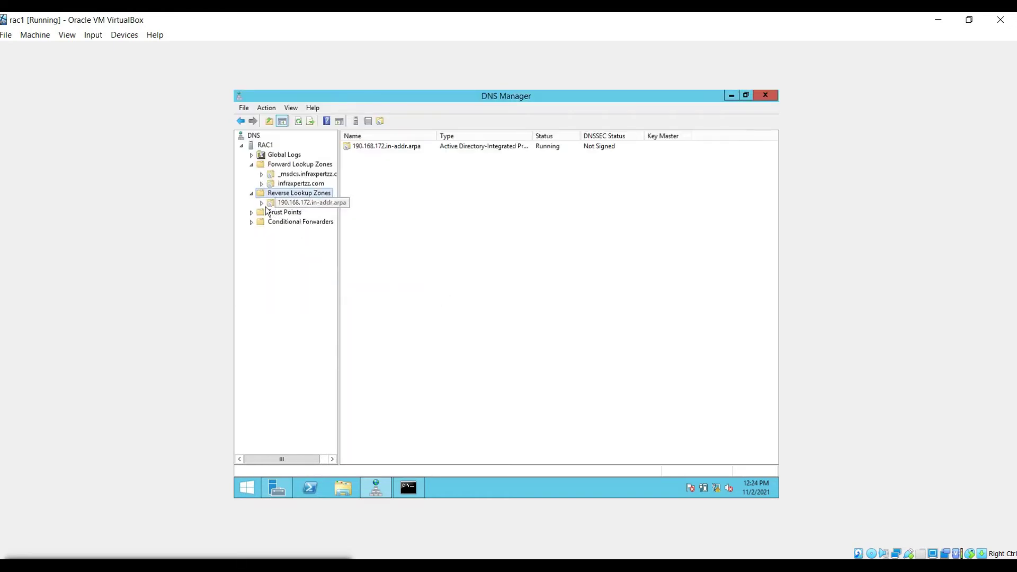
left_click(286, 202)
Step: Add a pointer record mapping 172.168.190.1 to rac1.infraxpertzz.com
right_click(294, 202)
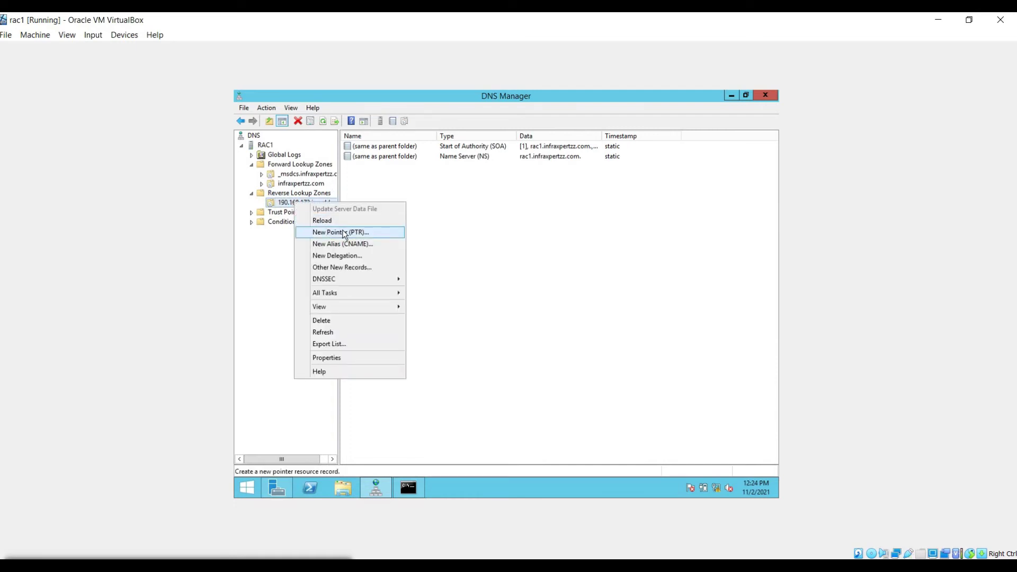
left_click(342, 233)
left_click(467, 212)
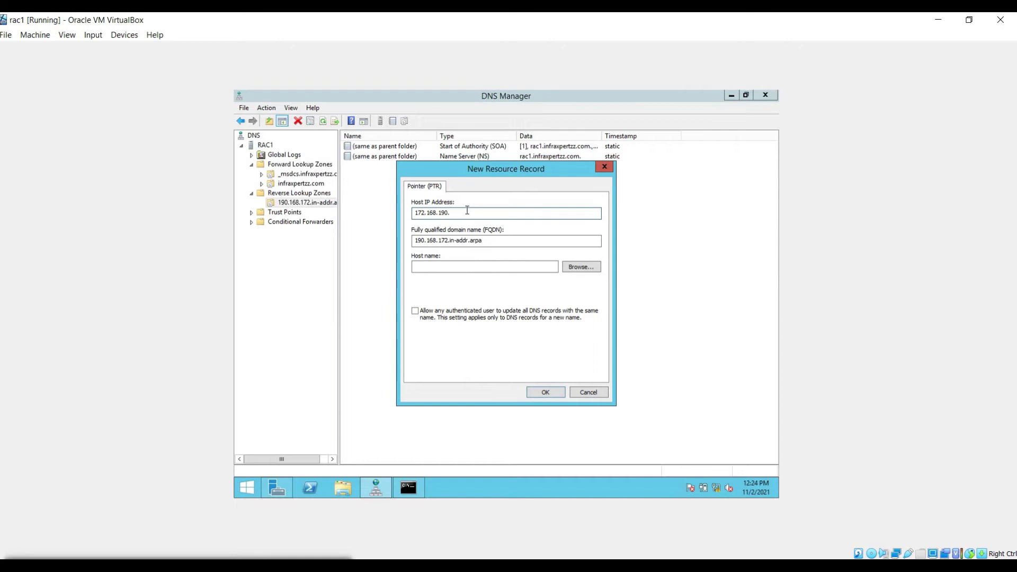
type("1")
left_click(442, 268)
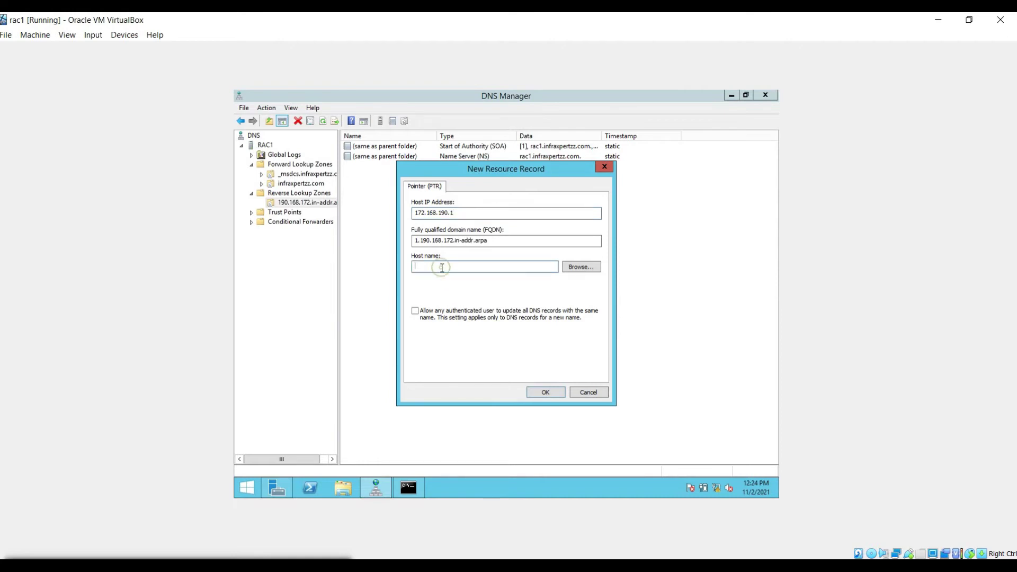
type("rac1.infraxpertzz.com")
key("Return")
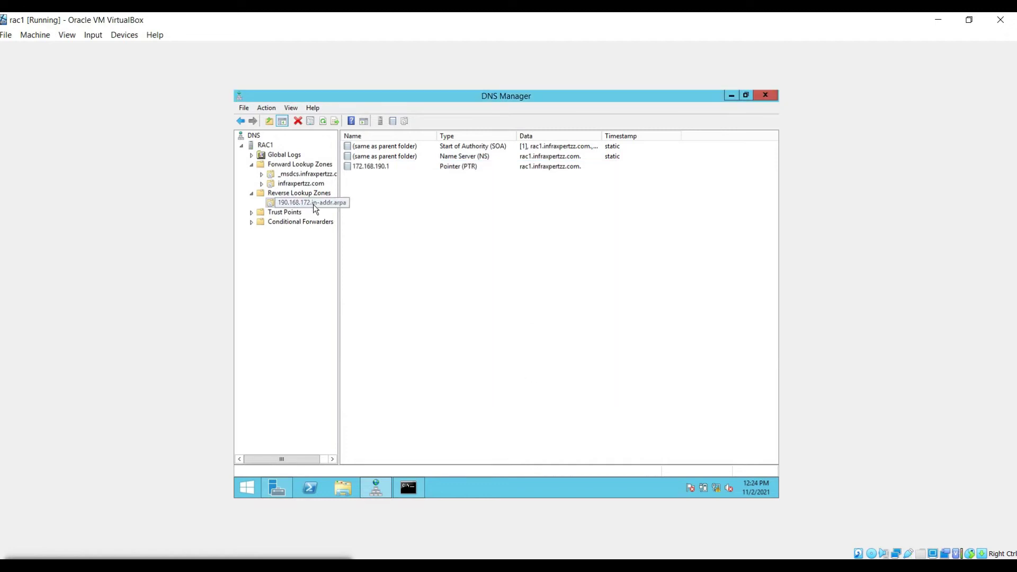
Step: Add the pointer record for 172.168.190.2 in the reverse zone
right_click(313, 202)
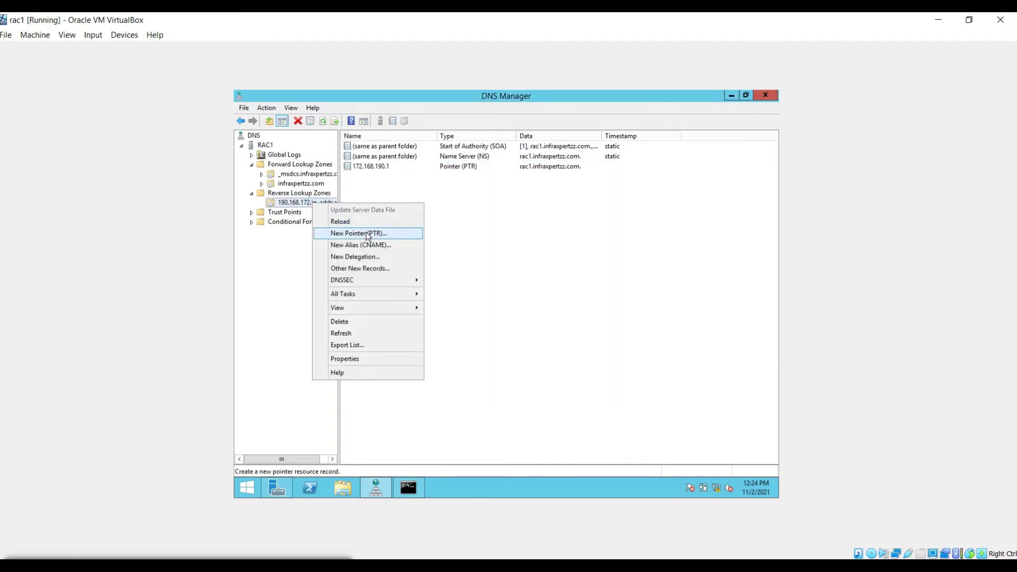
left_click(365, 233)
type("2")
key("Tab")
key("Tab")
type("rac1.infraxpertzz.com.")
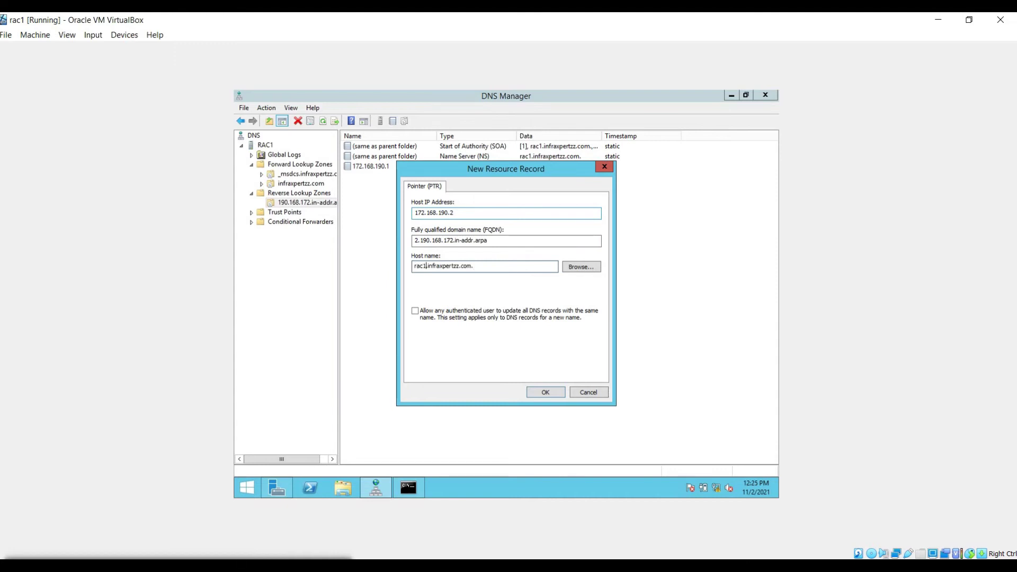
key("Return")
Step: Add pointer records 172.168.190.3 → rac1-vip and .4 → rac2-vip, then view infraxpertzz.com records
right_click(312, 202)
left_click(328, 229)
left_click(478, 214)
type("3")
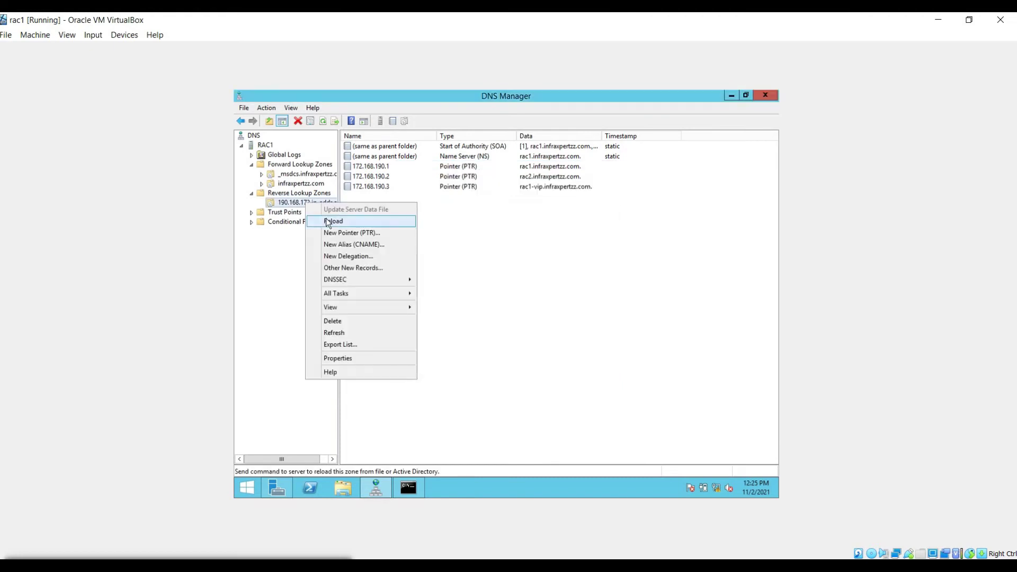
left_click(339, 233)
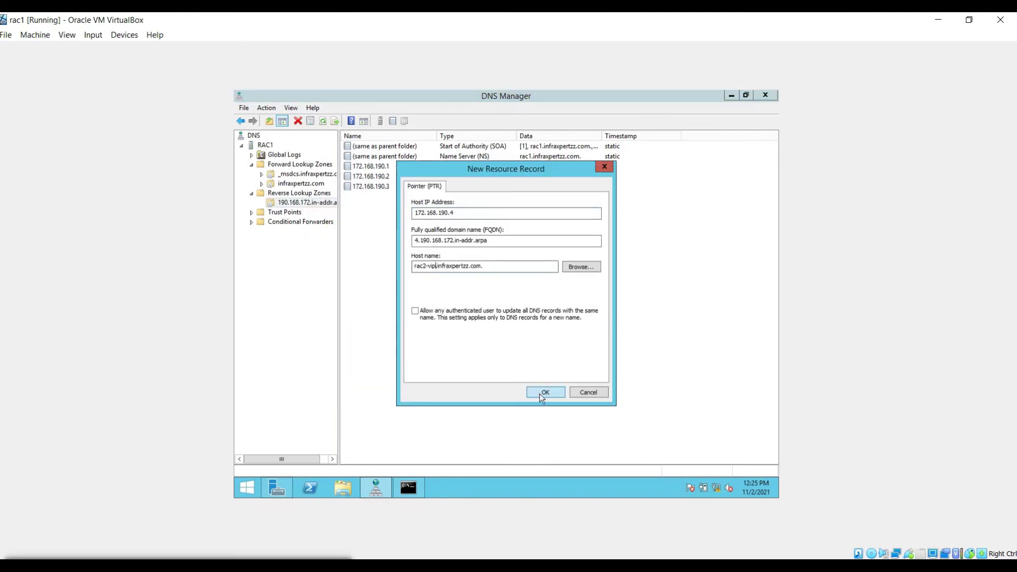
left_click(545, 393)
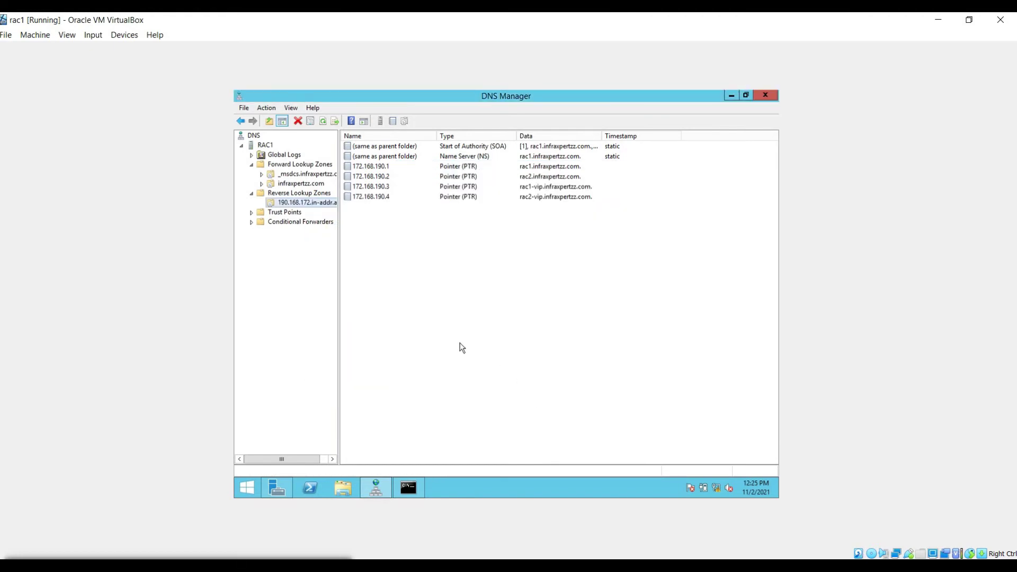
left_click(300, 175)
left_click(298, 185)
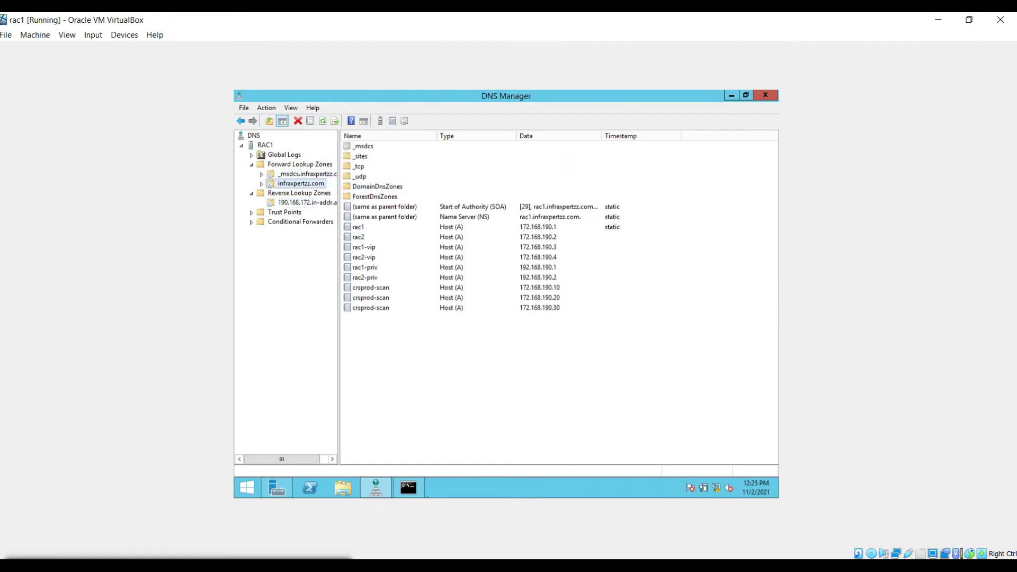
Step: Bring up and maximize the rac2 VM, starting a role-based Add Roles and Features install on rac2
mouse_move(670, 566)
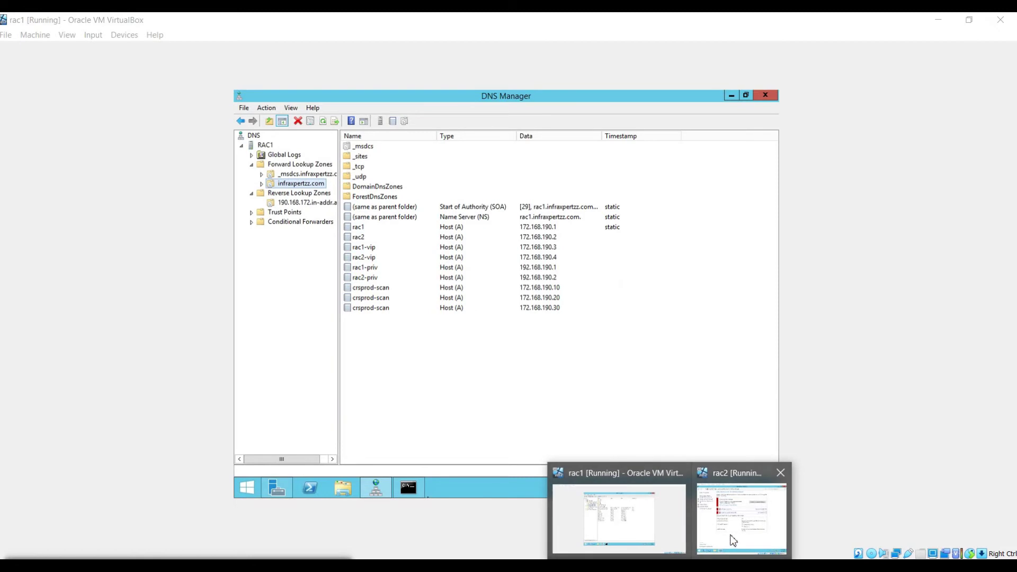
left_click(740, 509)
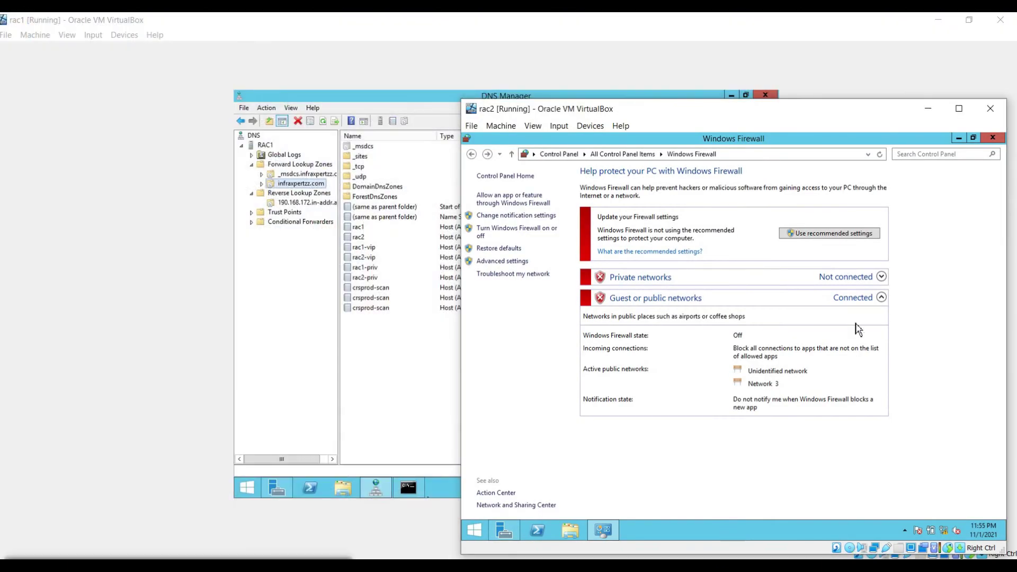
left_click(960, 110)
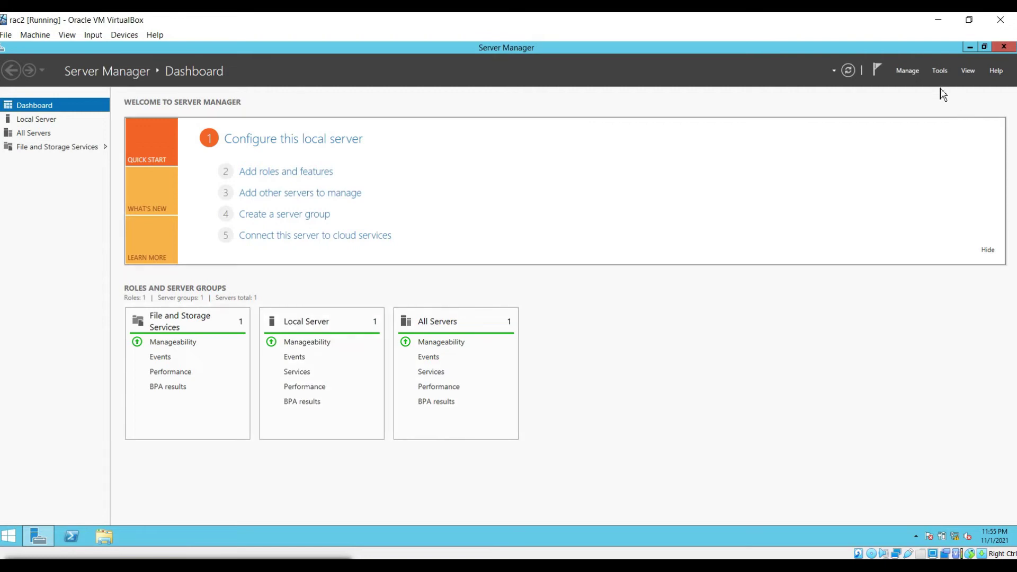
left_click(299, 172)
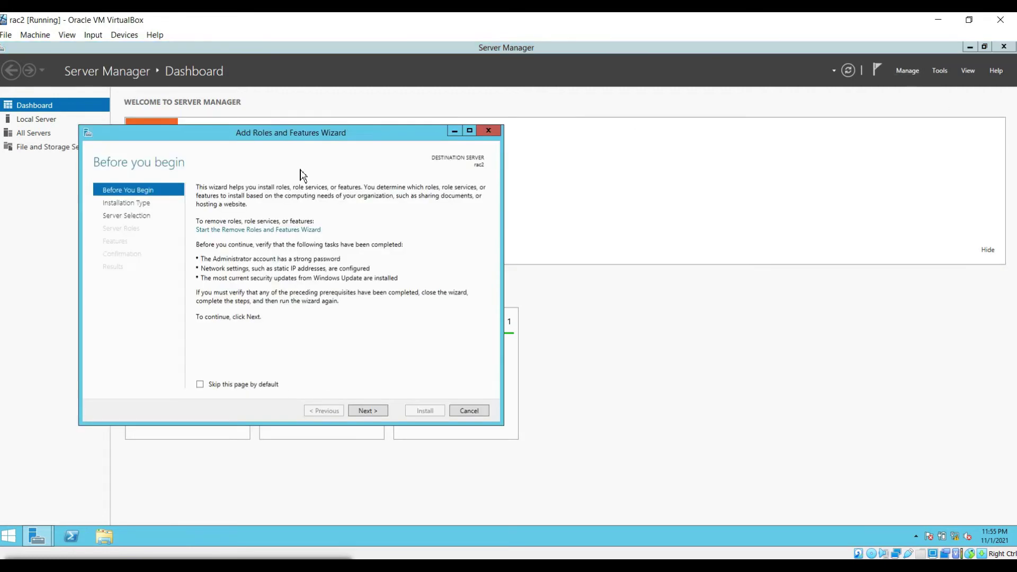
left_click(371, 413)
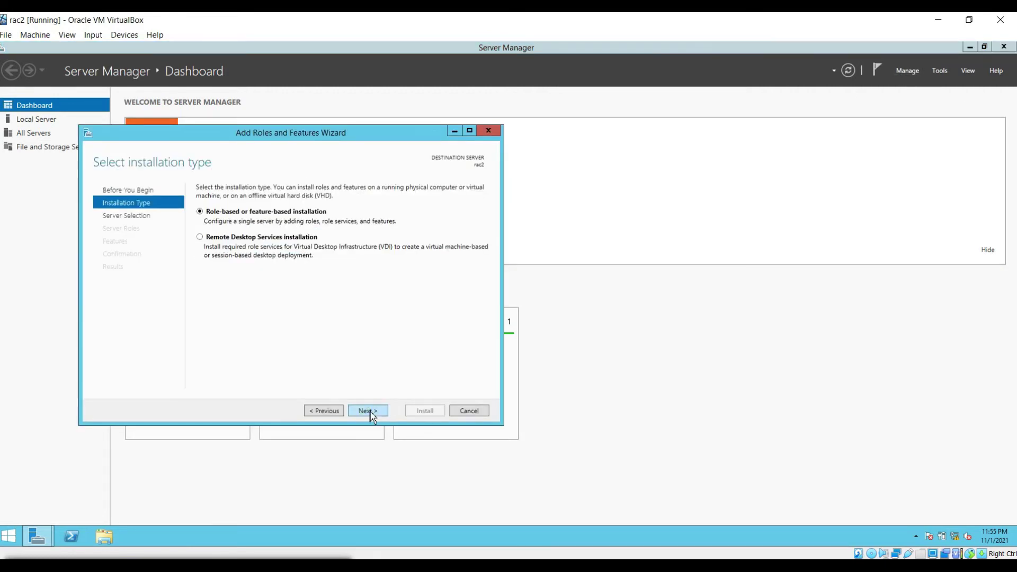
left_click(369, 413)
left_click(370, 412)
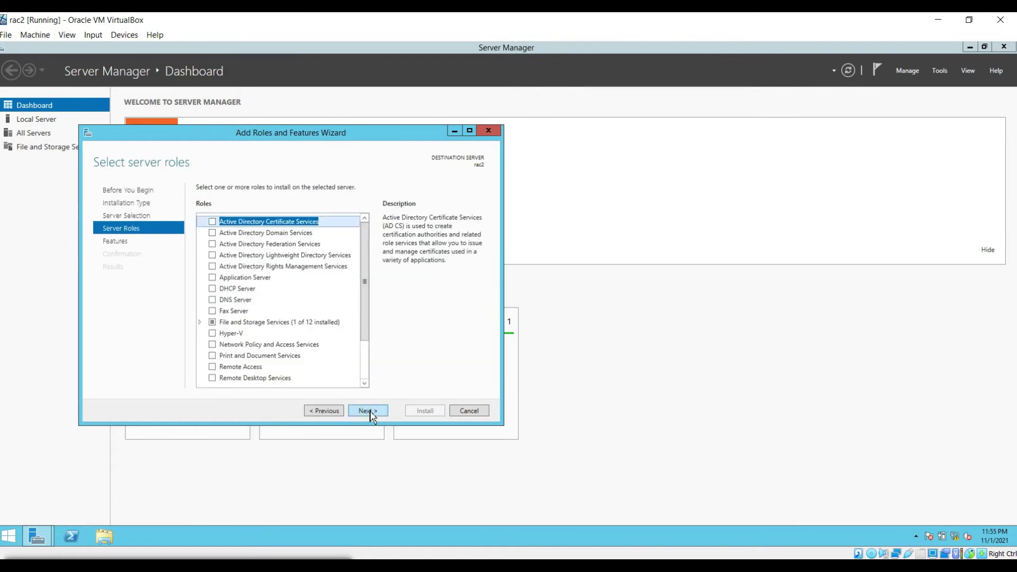
Step: Select DNS Server with its management tools, allow automatic restart, and install
left_click(213, 300)
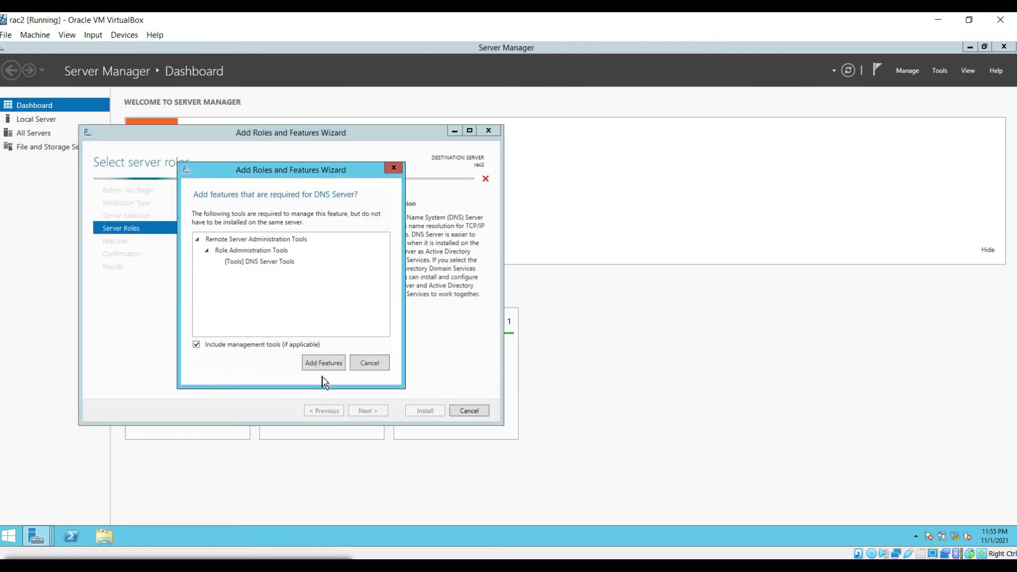
left_click(324, 366)
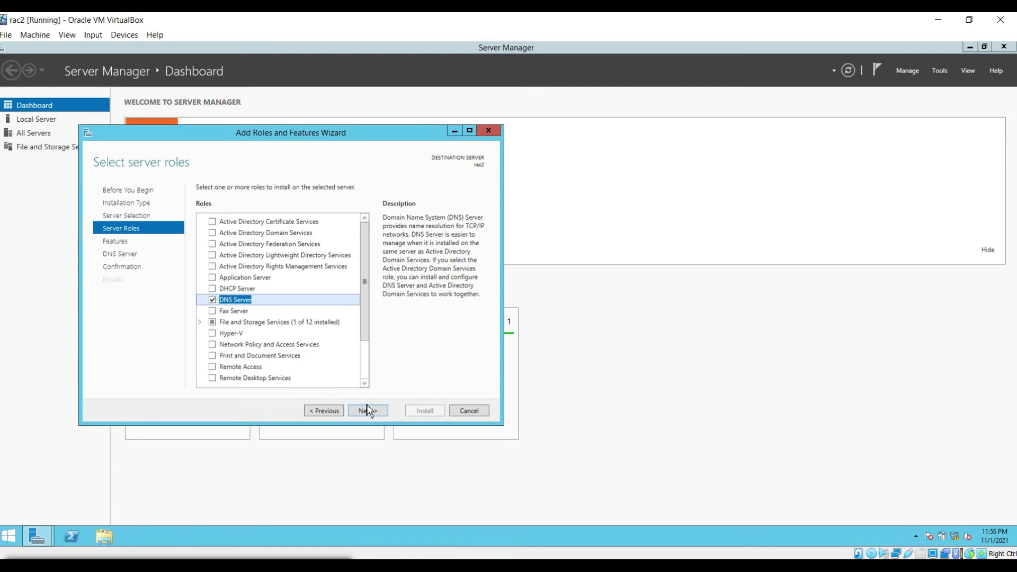
left_click(367, 412)
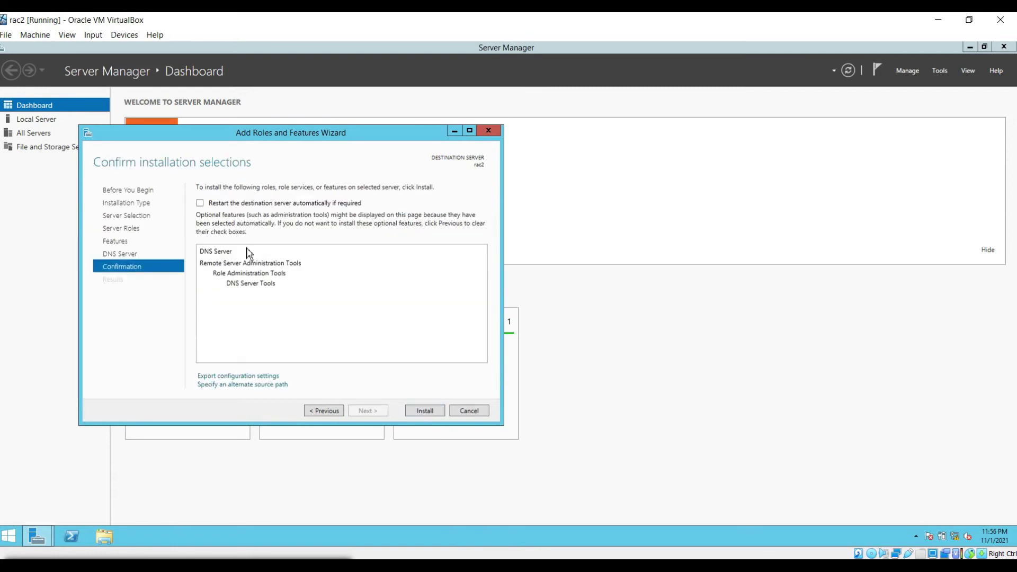
left_click(218, 205)
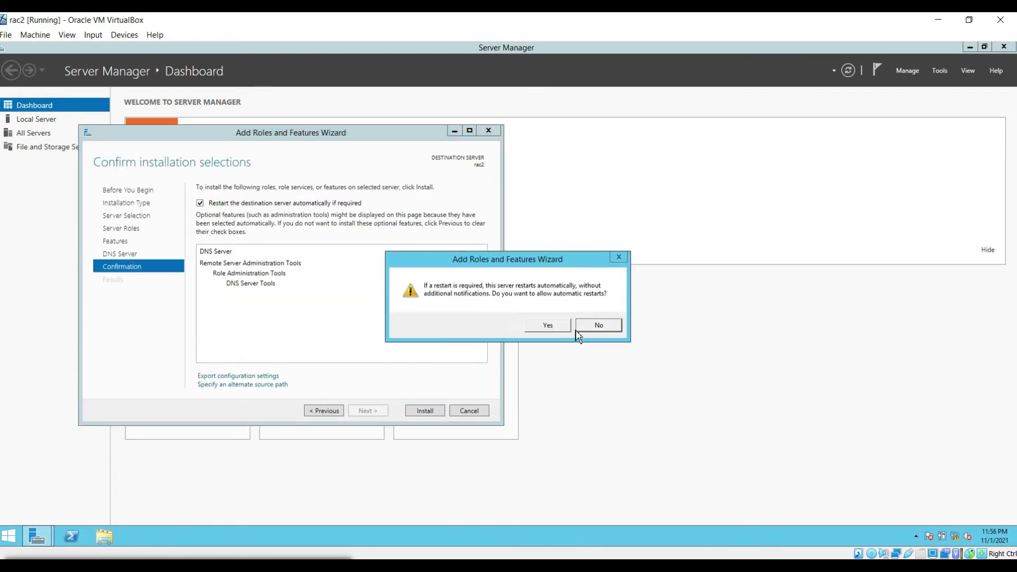
left_click(561, 325)
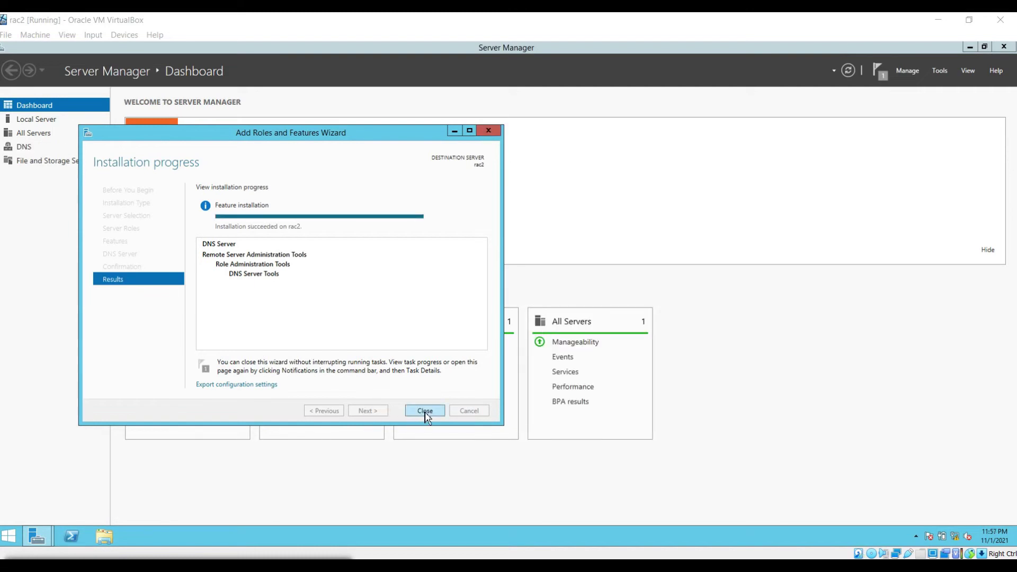
left_click(425, 411)
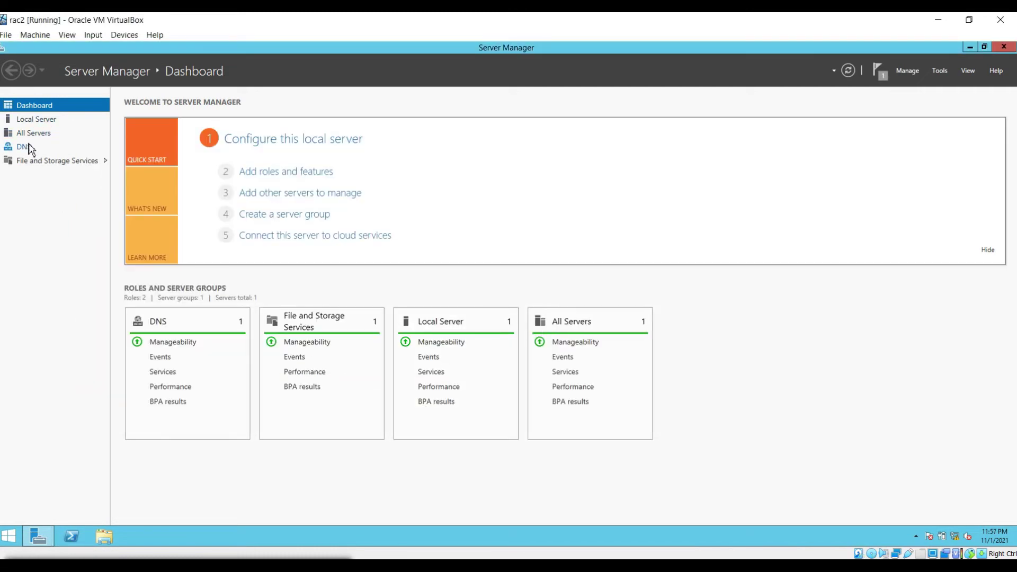
Step: Restart the rac2 server from the Start screen's power options, confirming with Continue
left_click(10, 536)
left_click(950, 98)
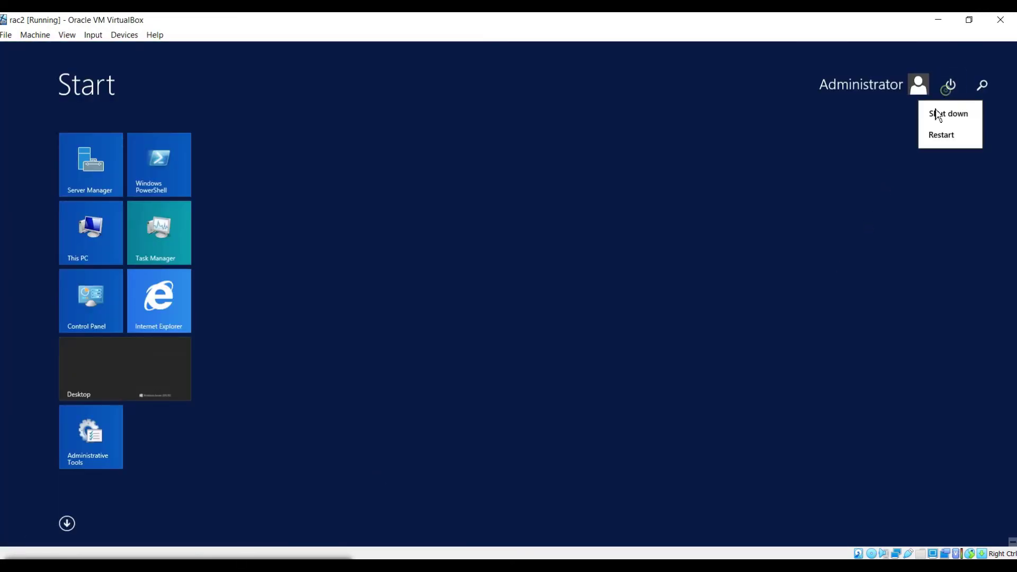
left_click(943, 136)
left_click(979, 172)
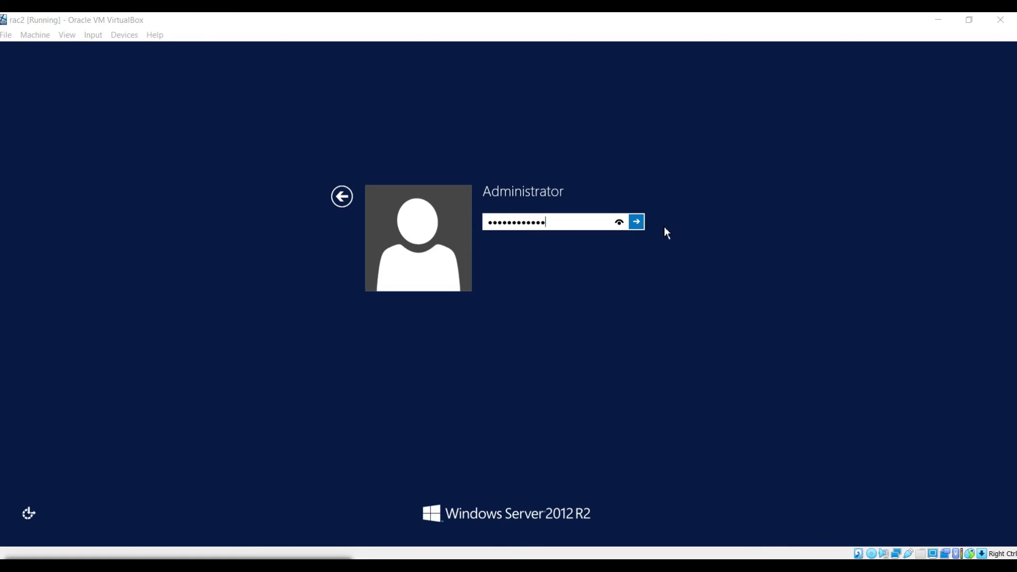
Step: Sign back in to rac2 as Administrator, close File Explorer, and return to Start
left_click(636, 222)
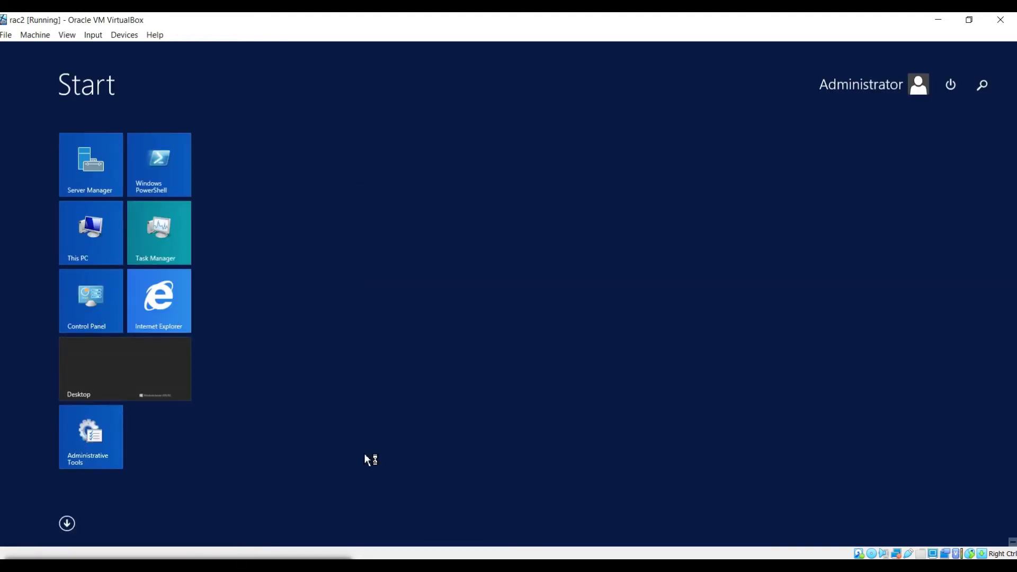
left_click(96, 246)
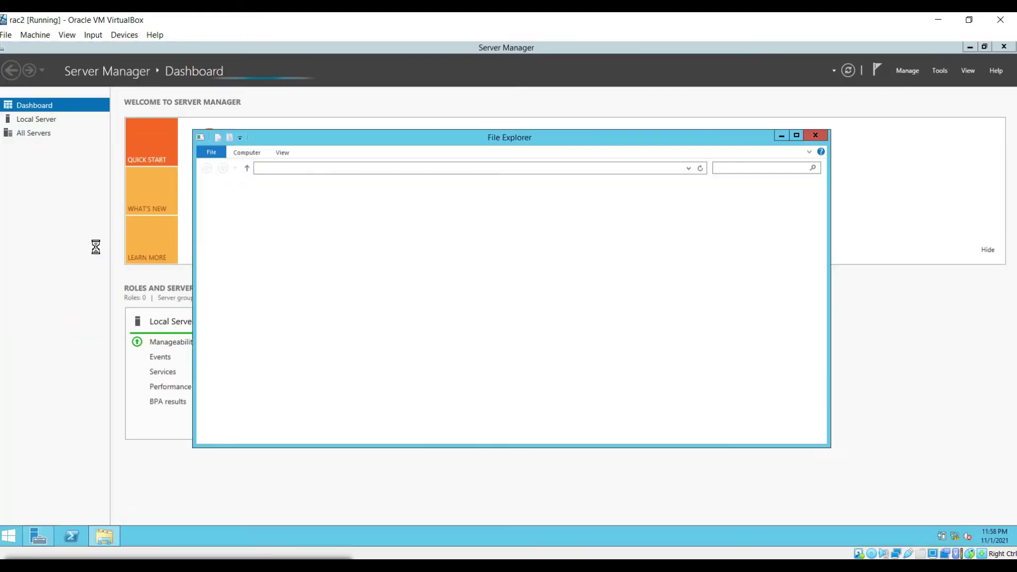
left_click(815, 135)
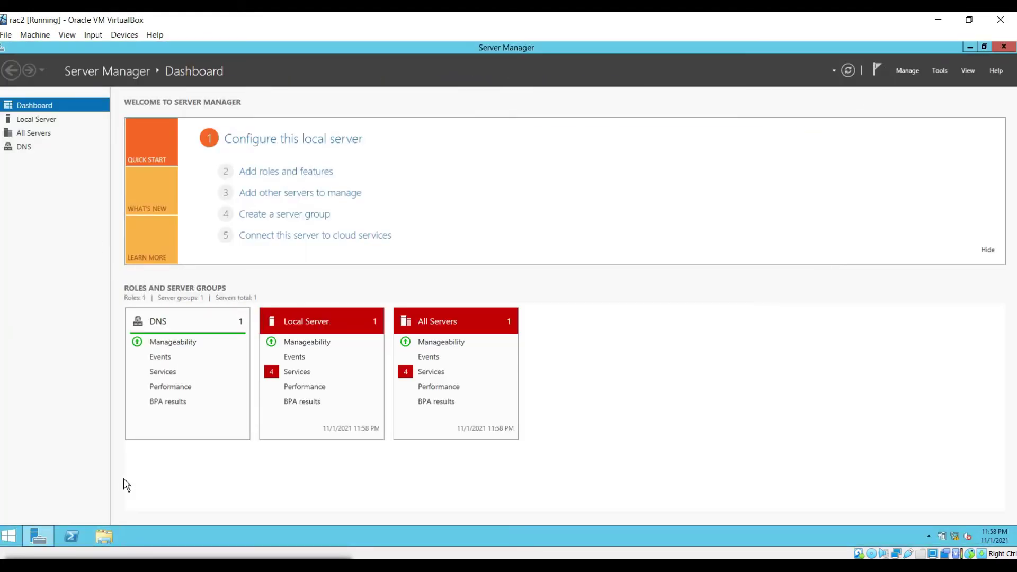
left_click(8, 536)
Step: Change rac2's system properties to make it a member of the infraxpertzz.com domain
right_click(96, 248)
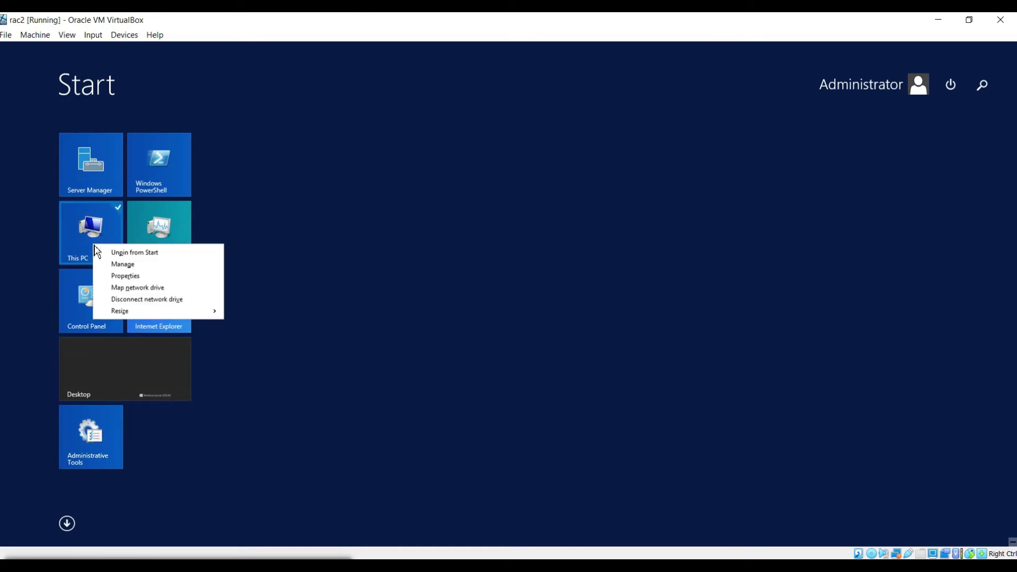
left_click(121, 280)
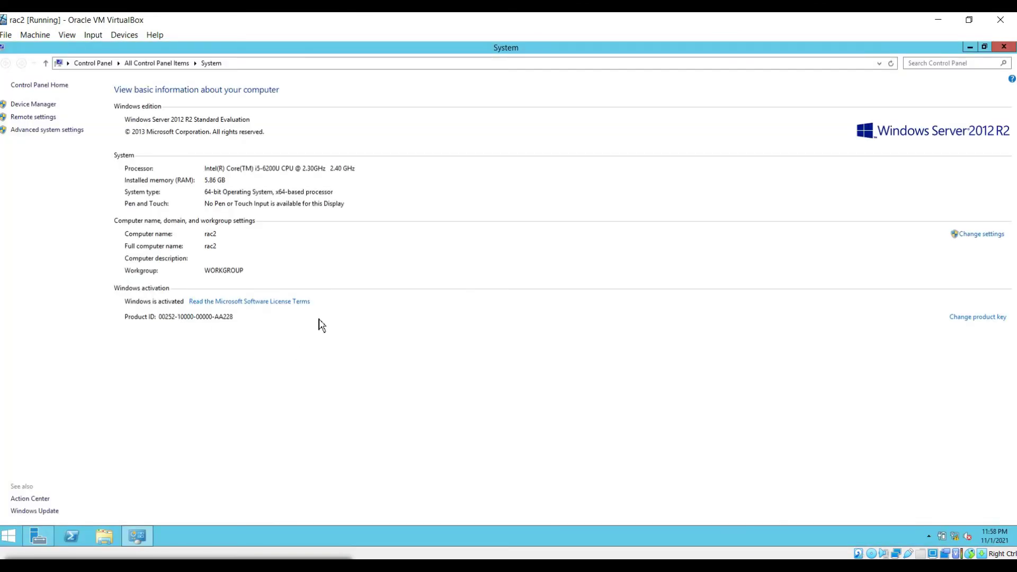
left_click(980, 236)
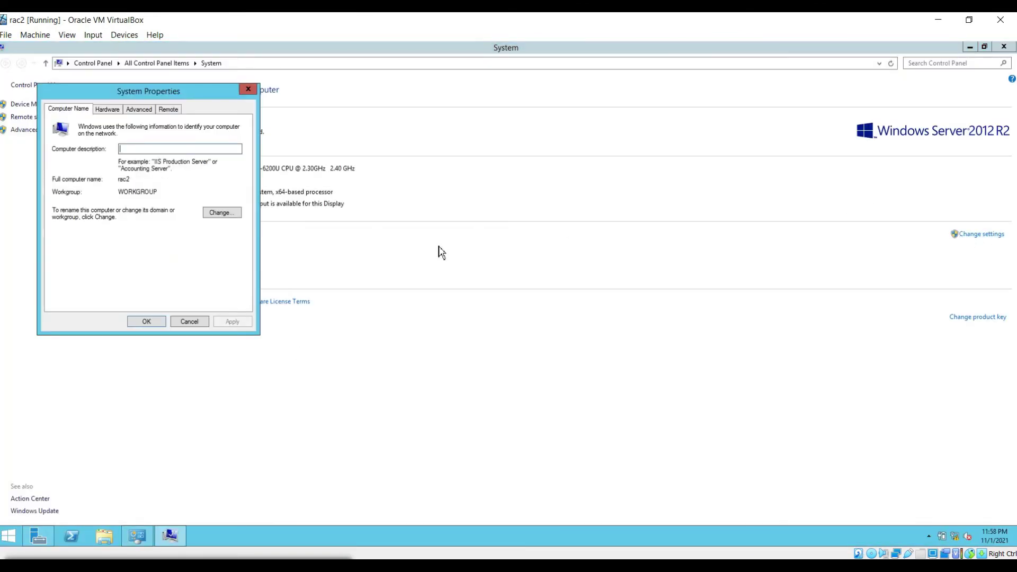
left_click(213, 217)
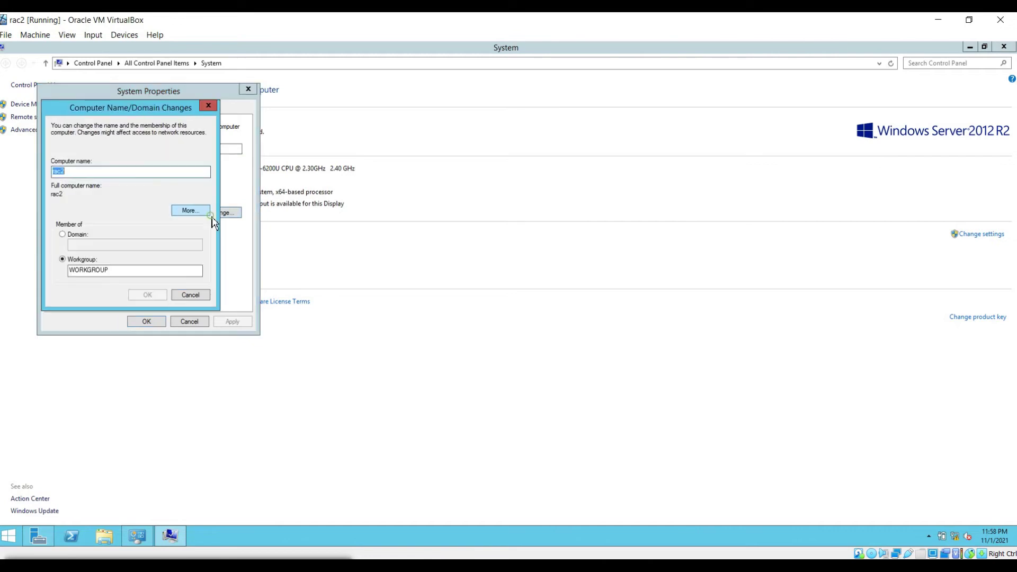
left_click(63, 234)
left_click(91, 249)
type("in")
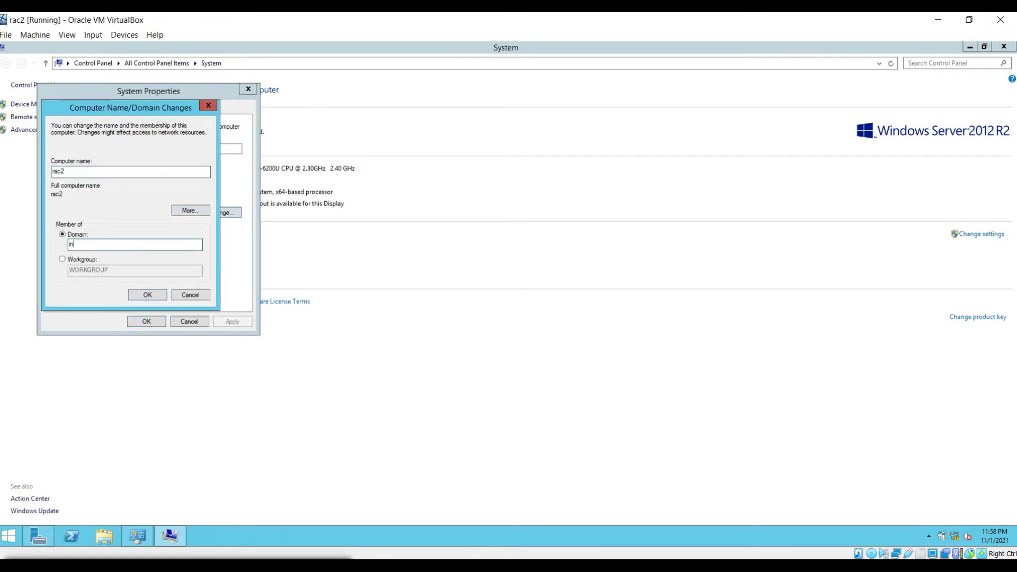
type("fraxpertzszz.com")
left_click(142, 293)
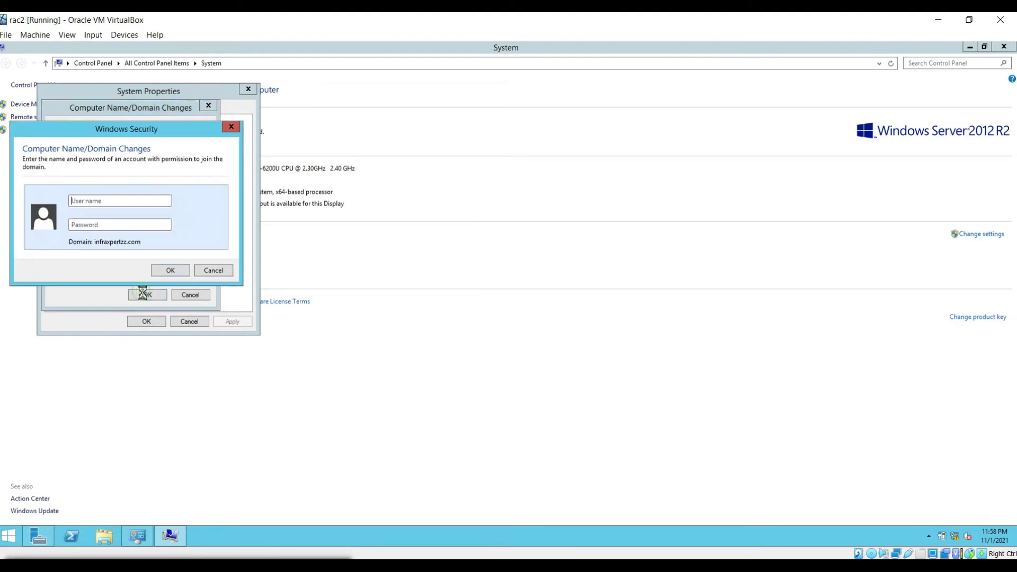
Step: Enter the domain account user name and password to authorize the join
left_click(103, 201)
key("Tab")
type("Pa")
left_click(166, 270)
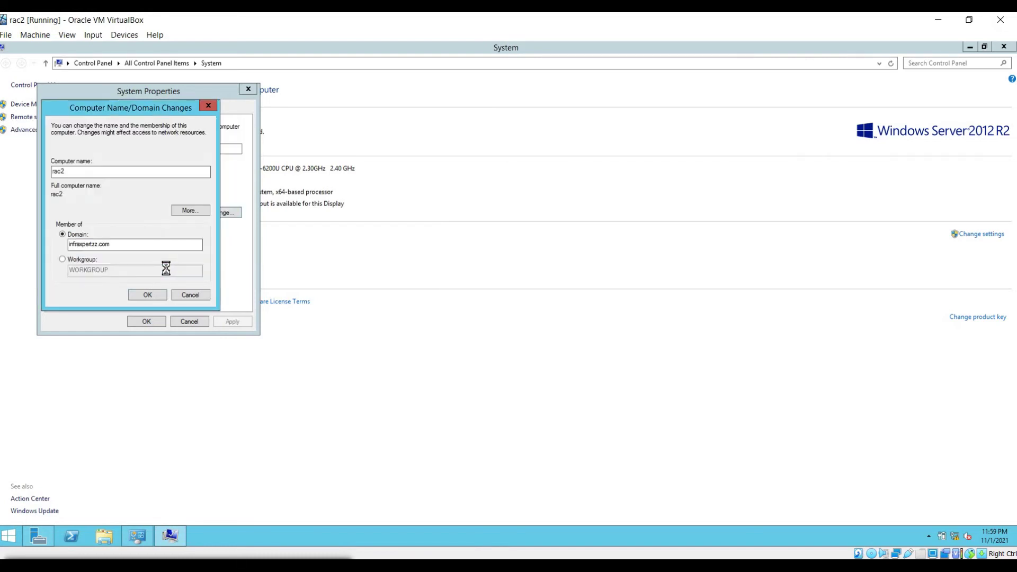
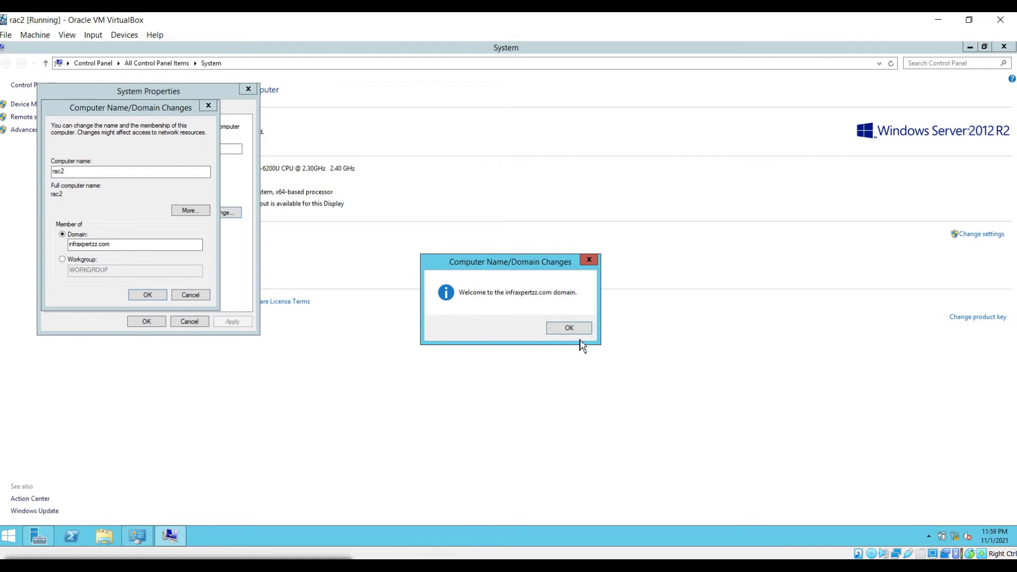
Step: Acknowledge the domain-join notices, restart rac2 now, and sign back in as Administrator
left_click(570, 328)
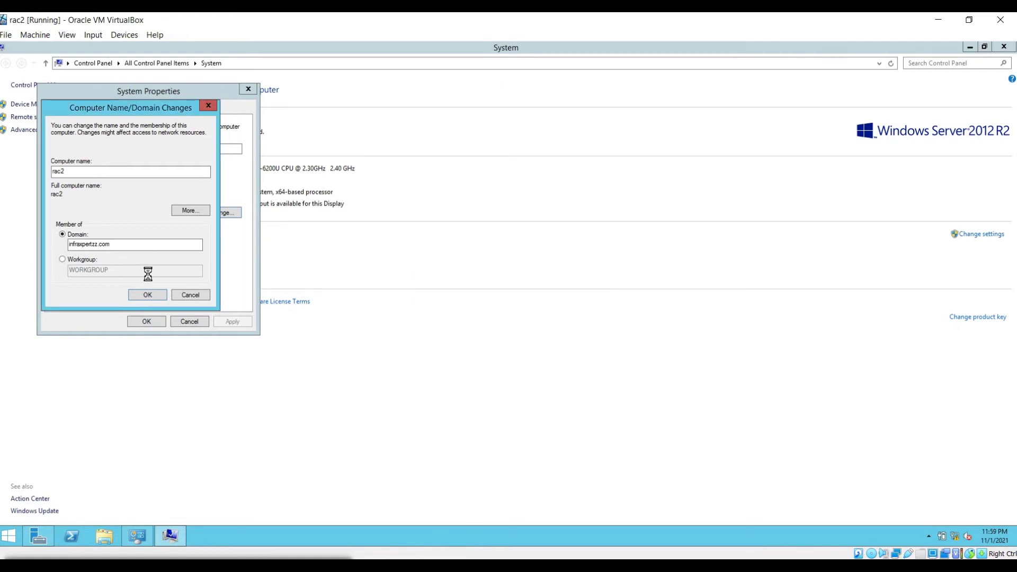
left_click(571, 308)
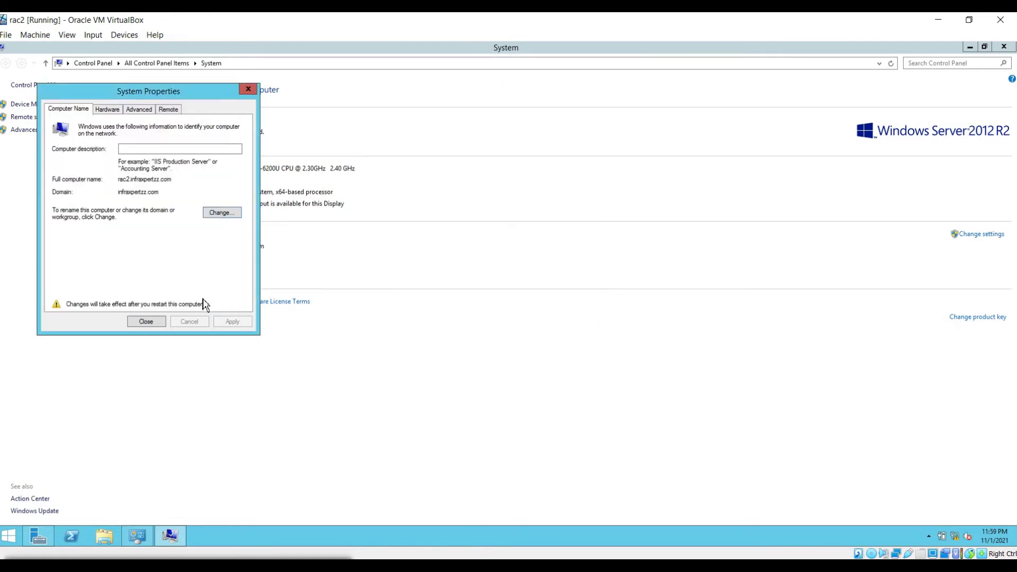
left_click(156, 321)
left_click(502, 297)
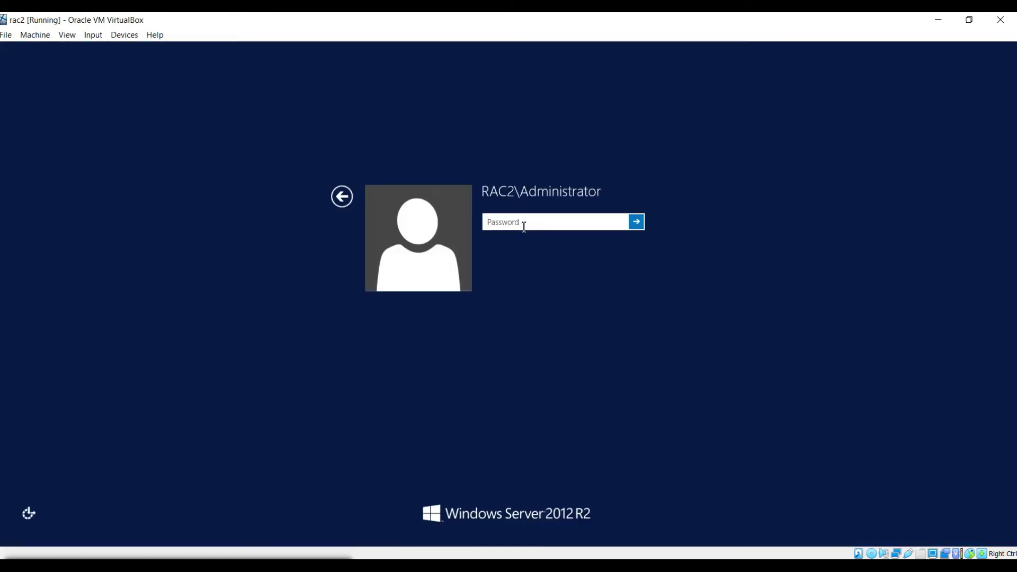
type("•••")
type("•••••••••")
key("Return")
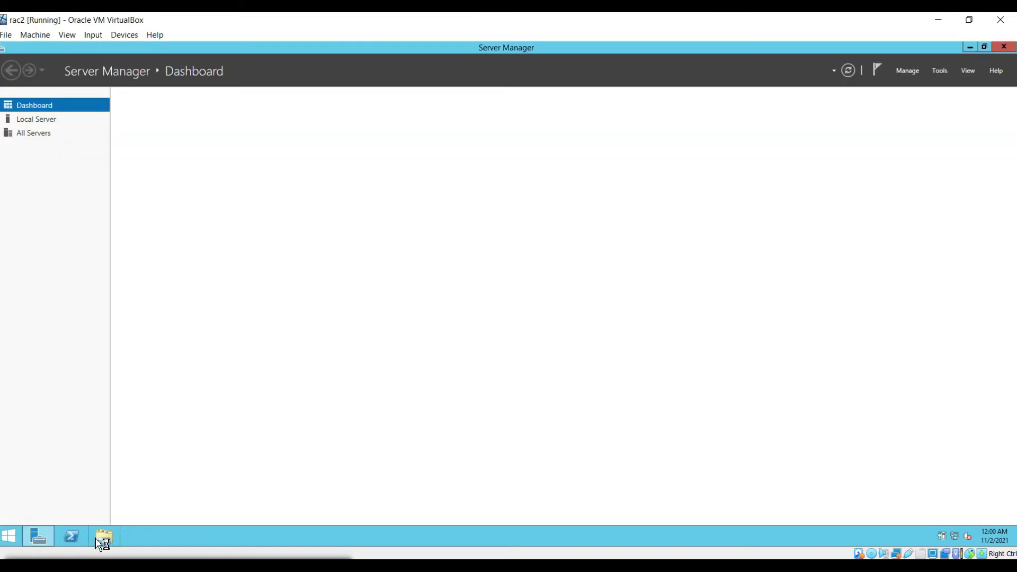
Step: In DNS Manager, create primary forward zone infraxpertzz.com with default zone file and no dynamic updates
left_click(944, 73)
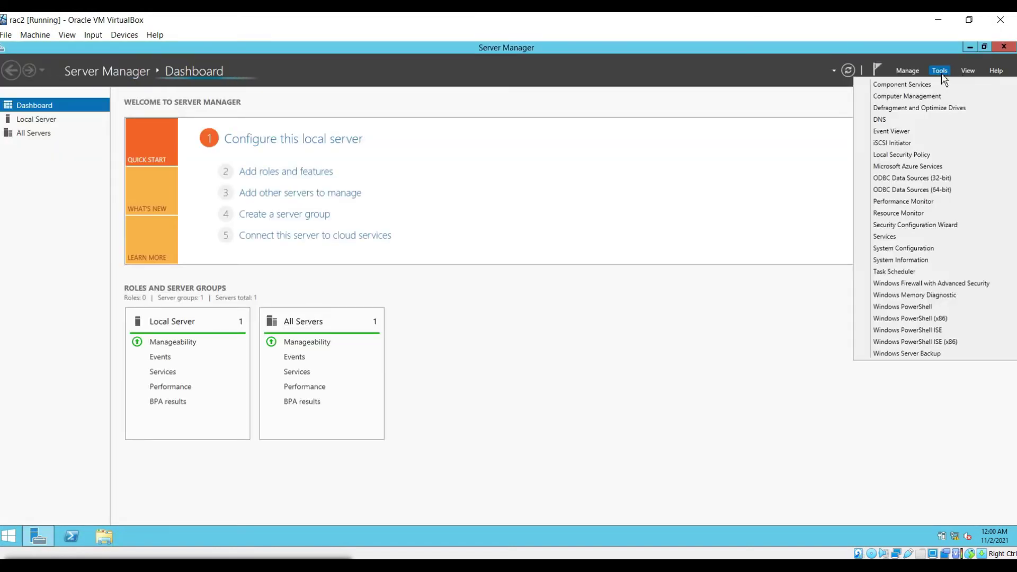
left_click(886, 119)
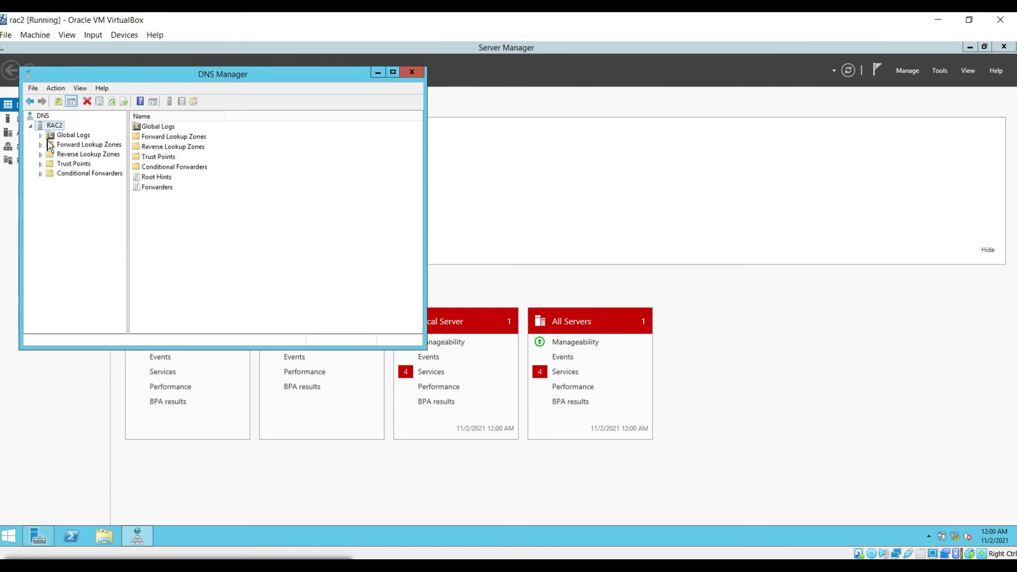
right_click(66, 146)
left_click(99, 152)
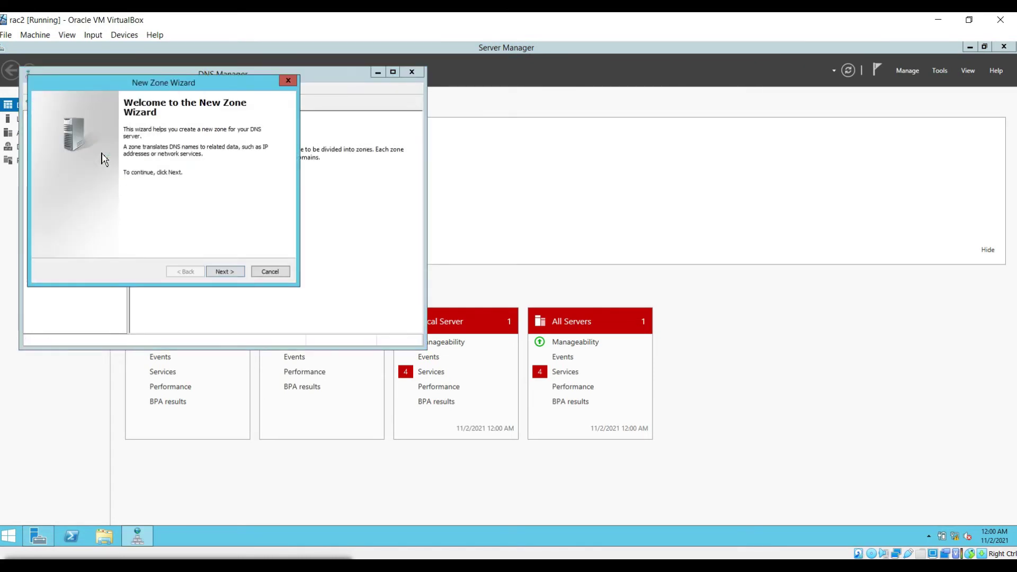
left_click(225, 272)
left_click(226, 273)
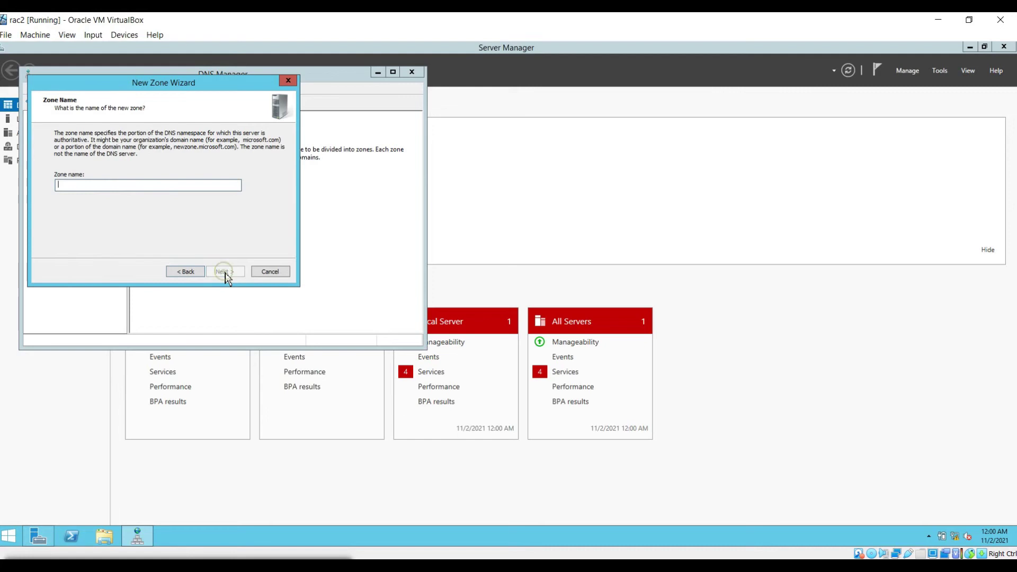
type("l")
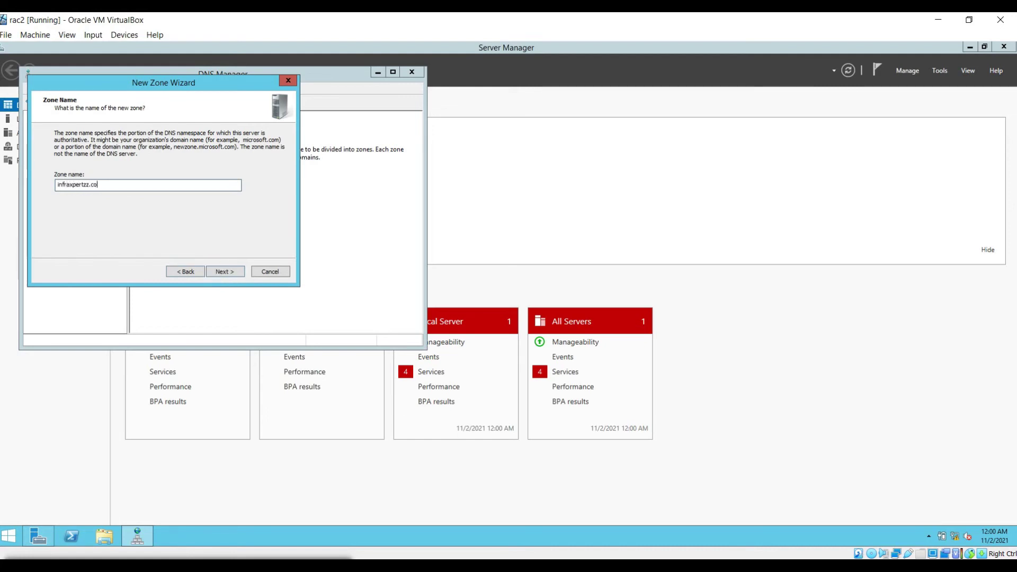
left_click(223, 272)
left_click(223, 272)
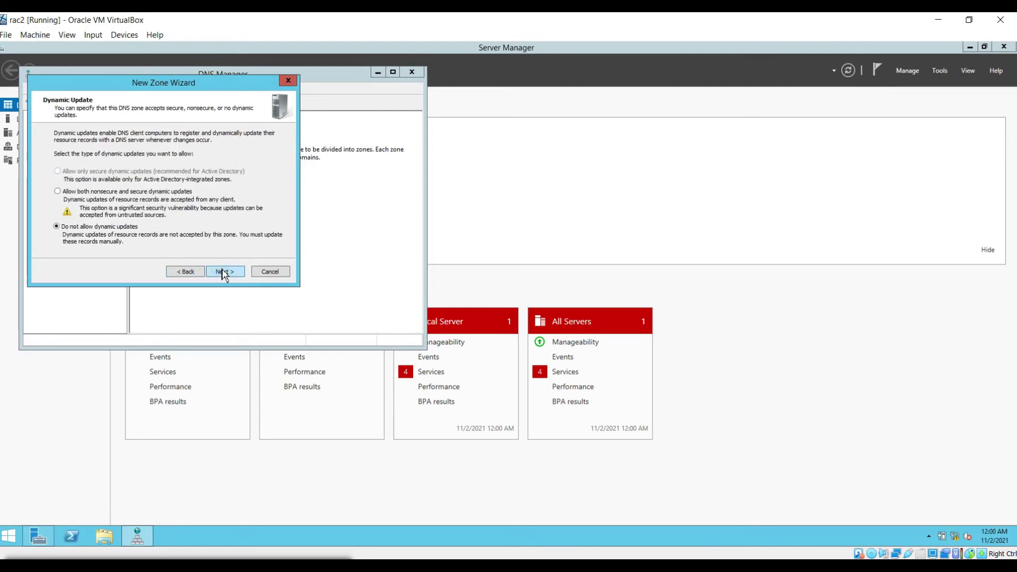
left_click(223, 272)
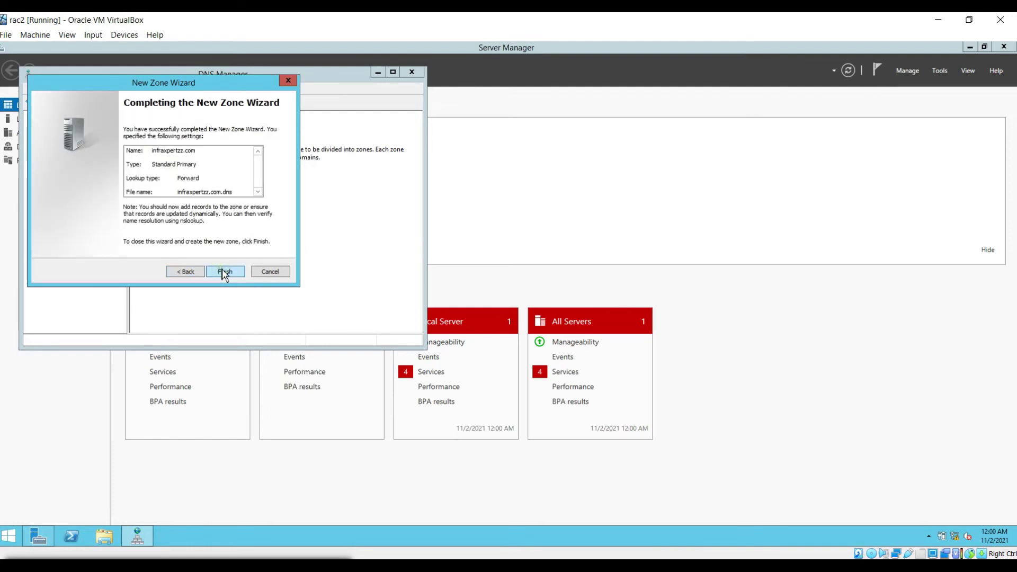
left_click(223, 273)
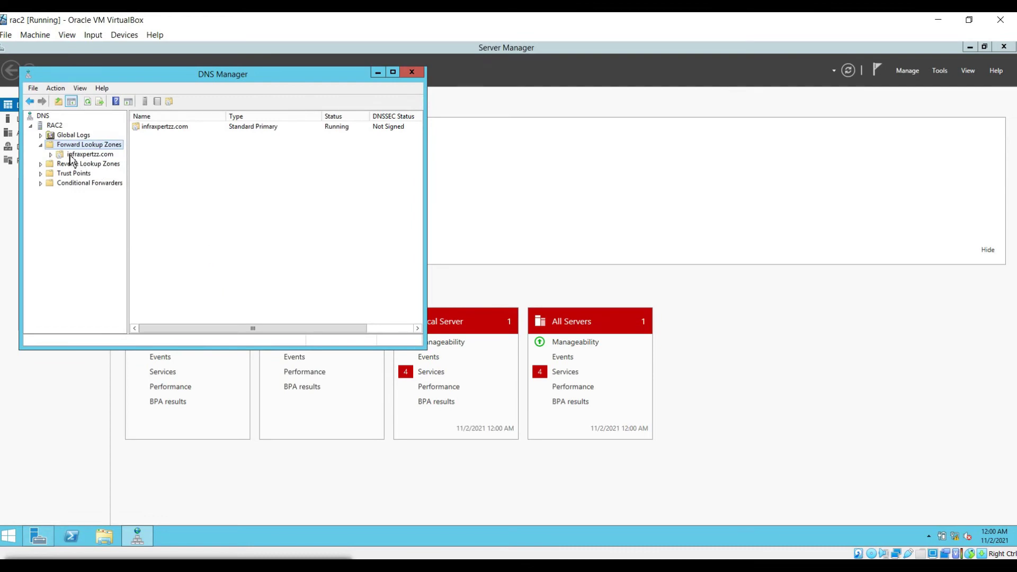
Step: Delete rac2's 192.168.190.2 A and IPv6 records from the infraxpertzz.com zone
left_click(58, 154)
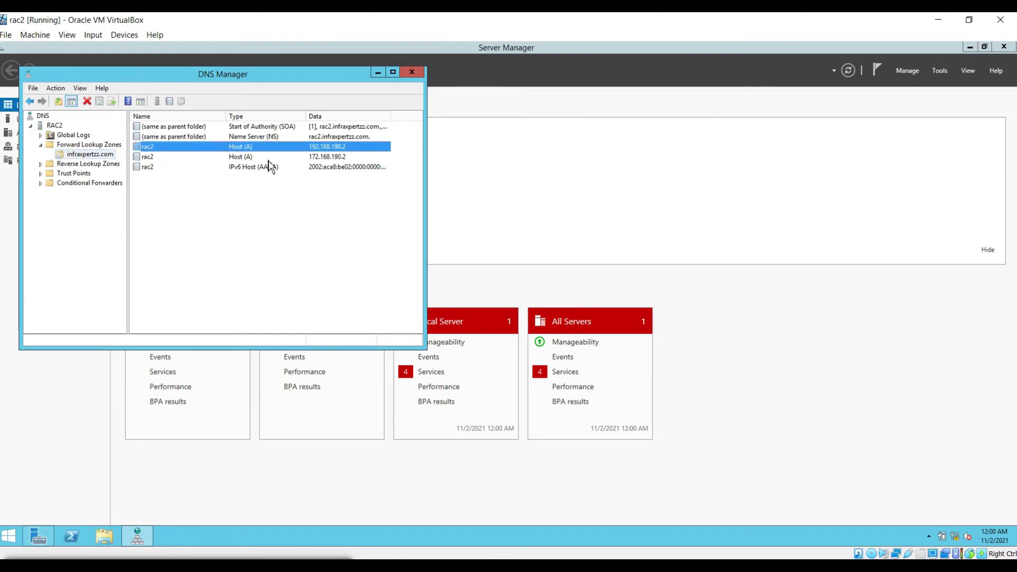
left_click(329, 168, "ctrl")
right_click(329, 167)
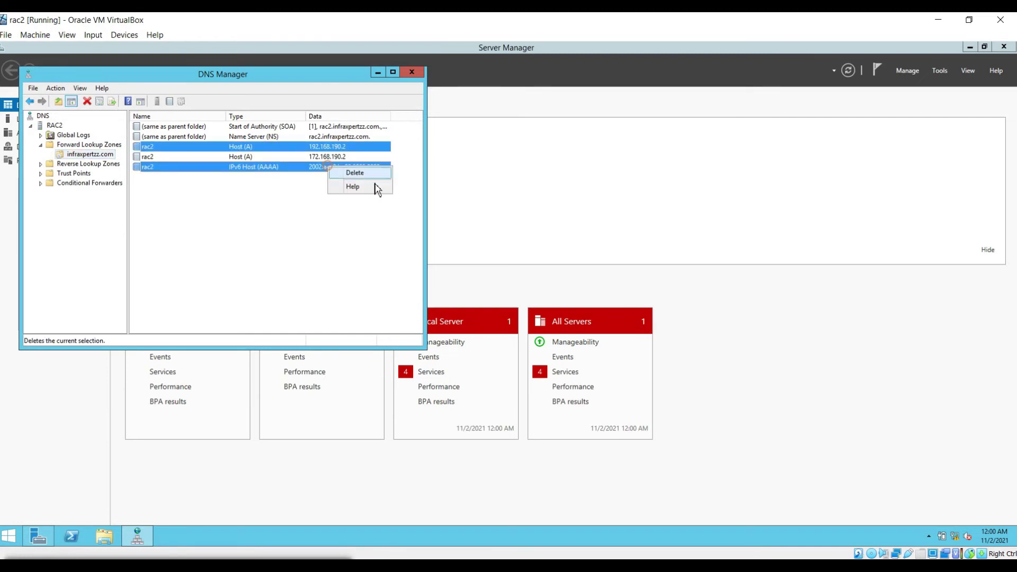
left_click(354, 174)
Step: Add host record rac1 at 172.168.190.1
right_click(104, 154)
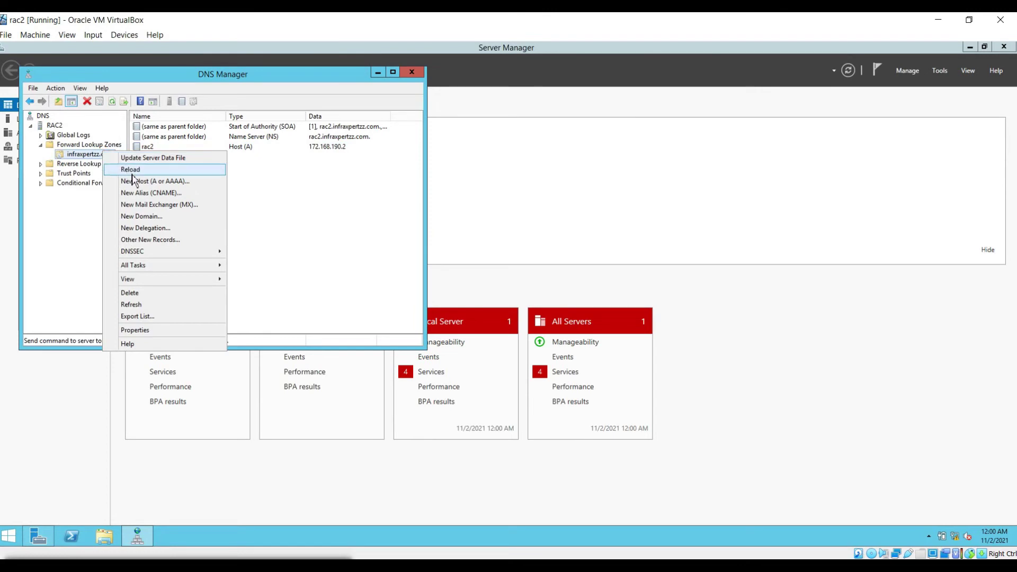
left_click(136, 181)
type("rac1")
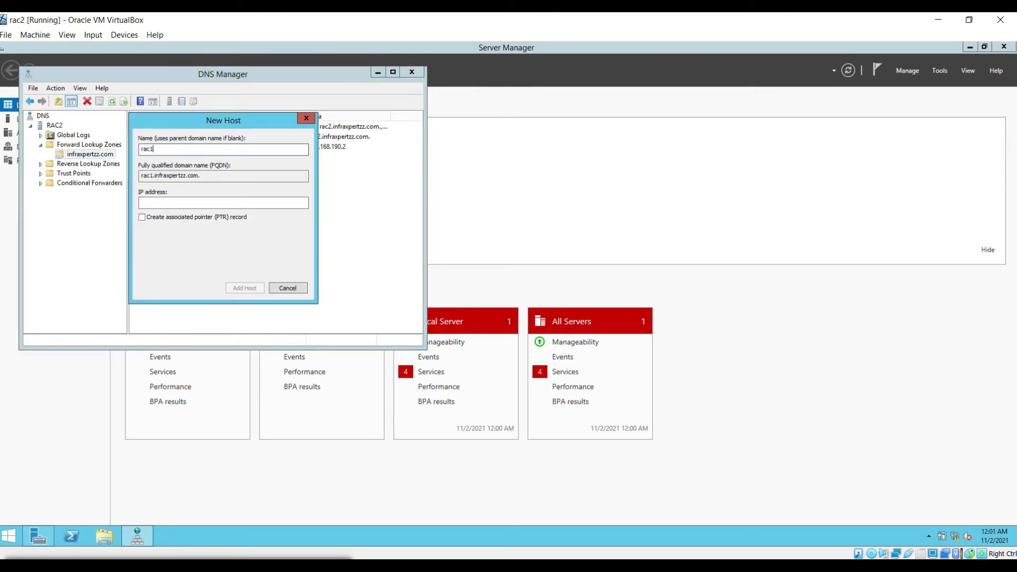
left_click(173, 202)
type("172.168.190")
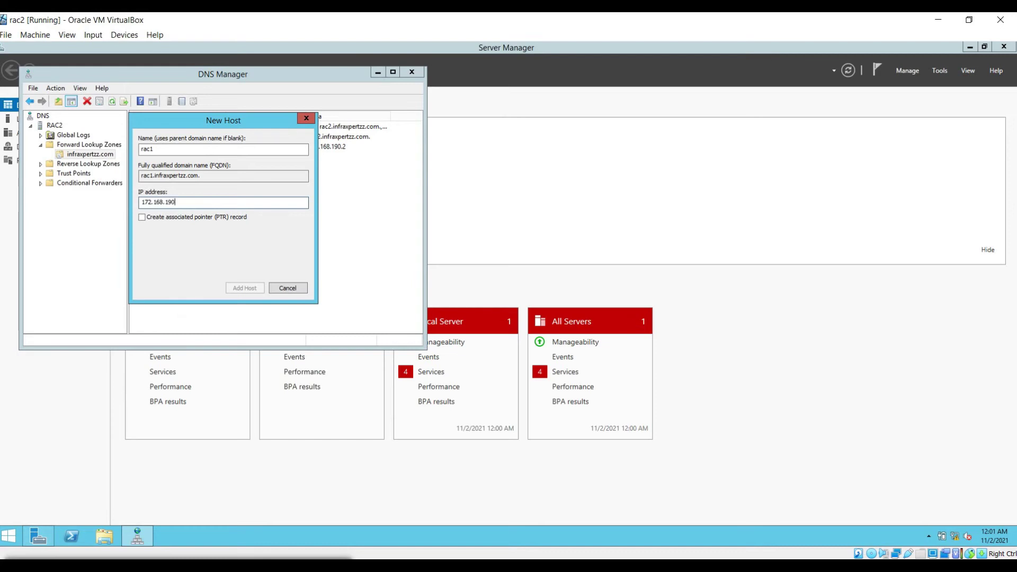
type(".1")
left_click(237, 291)
key("Return")
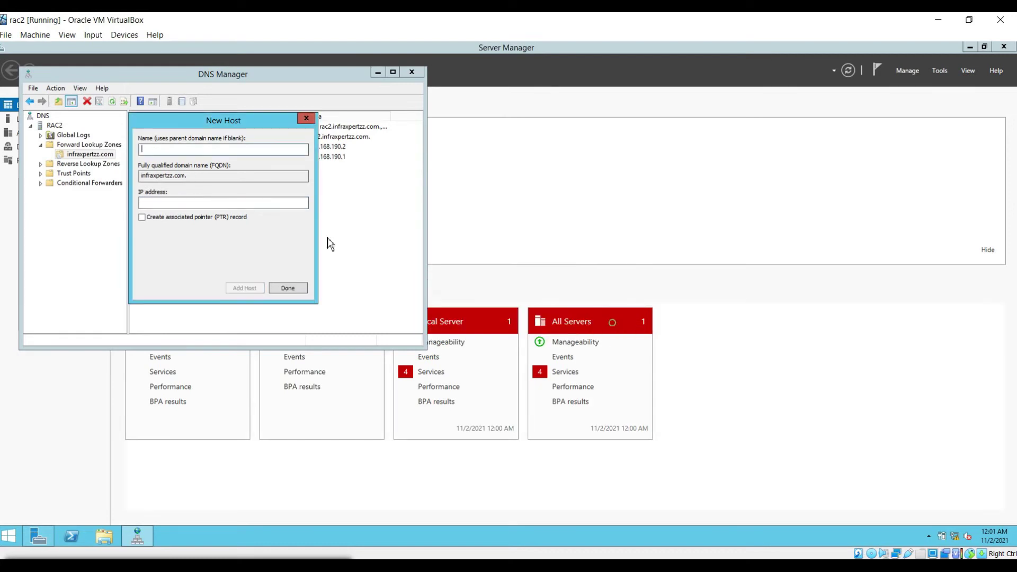
Step: Add host records rac1-vip at 172.168.190.3 and rac2-vip at 172.168.190.4
type("rac1")
type("-pr")
key("BackSpace")
key("BackSpace")
type("vip")
key("Tab")
key("Tab")
type("172.168.190.")
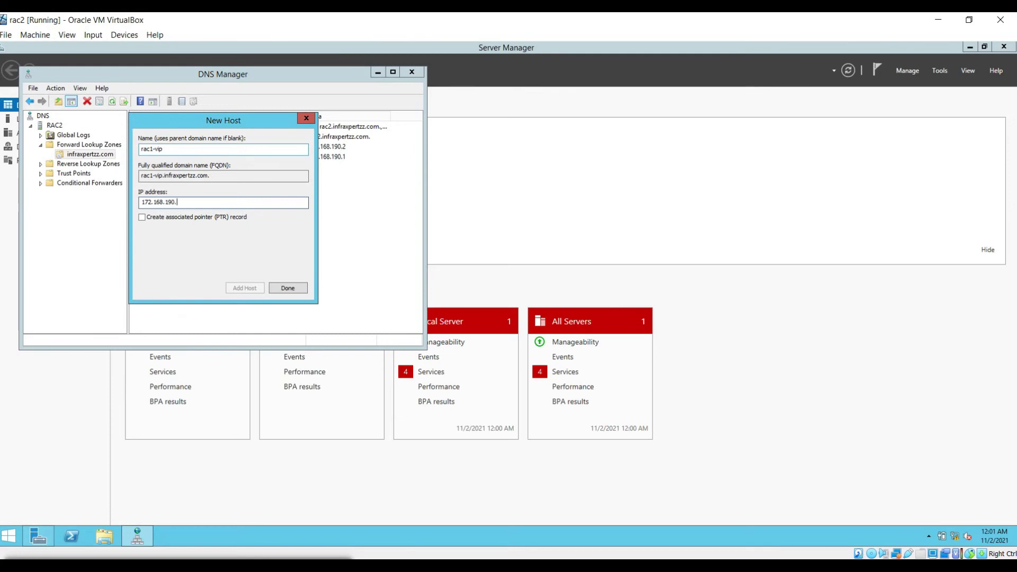
type("3")
key("Return")
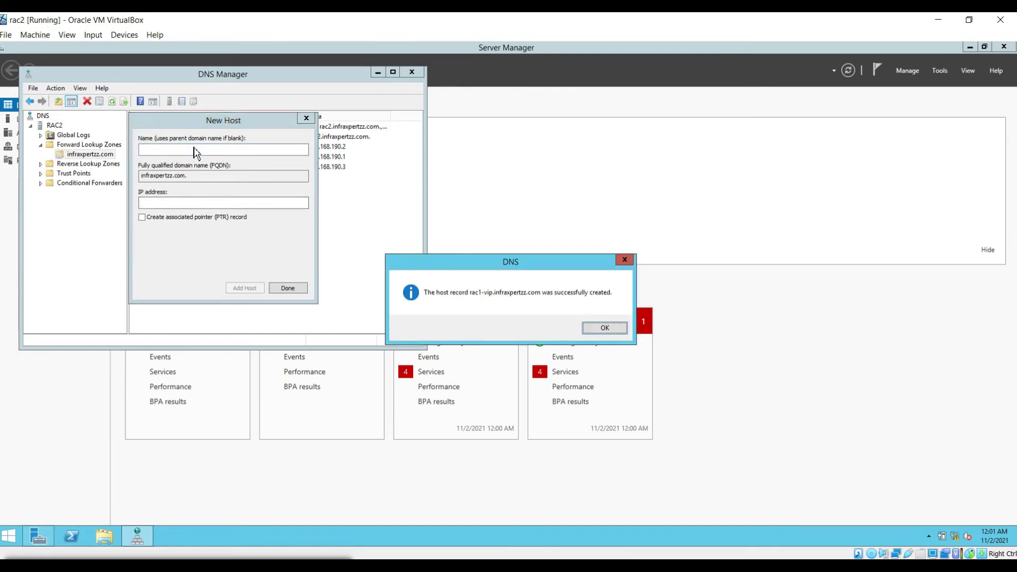
key("Return")
type("rac2-vip")
key("Tab")
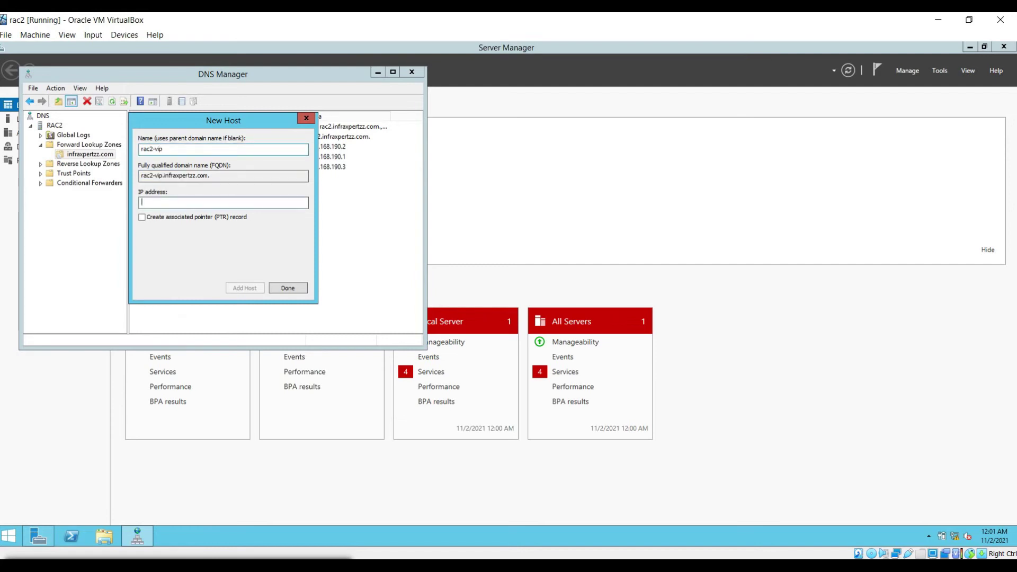
type("172.168.190.4")
key("Return")
key("Return")
Step: Add rac1-priv 192.168.190.1, rac2-priv 192.168.190.2, and crsprod-scan 172.168.190.30 host records
type("rac1-priv")
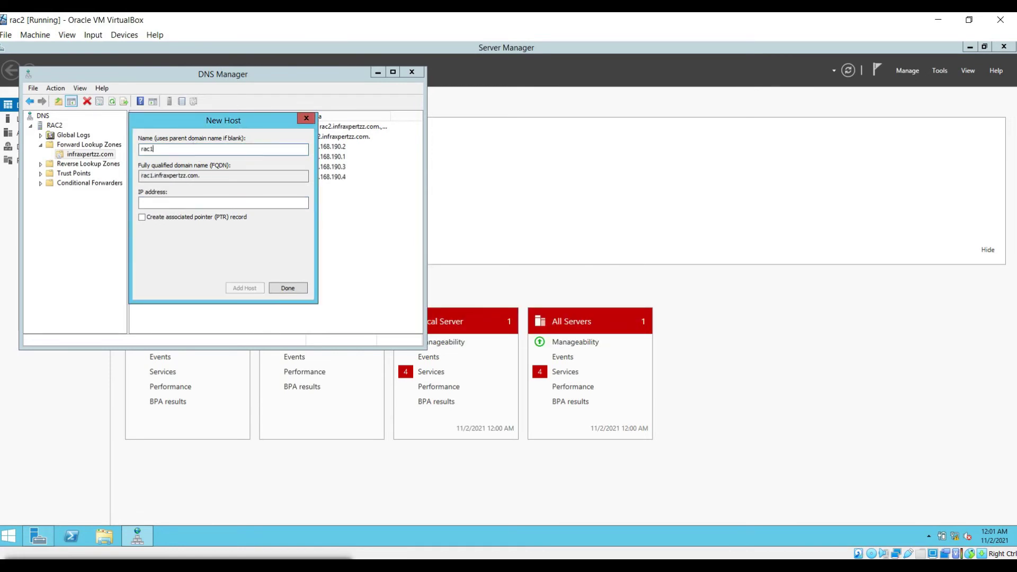
key("Tab")
key("Tab")
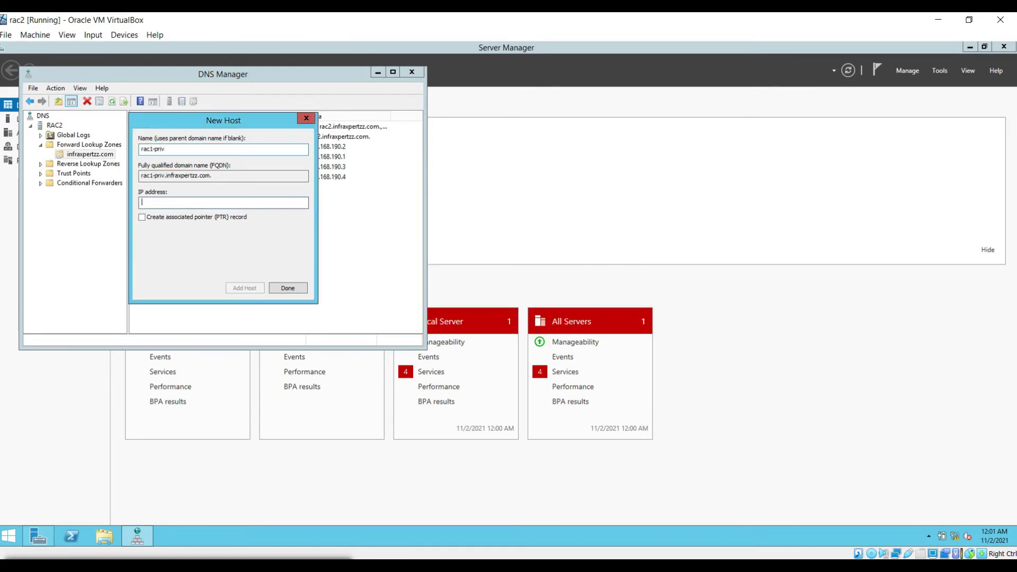
type("192.168.190.1")
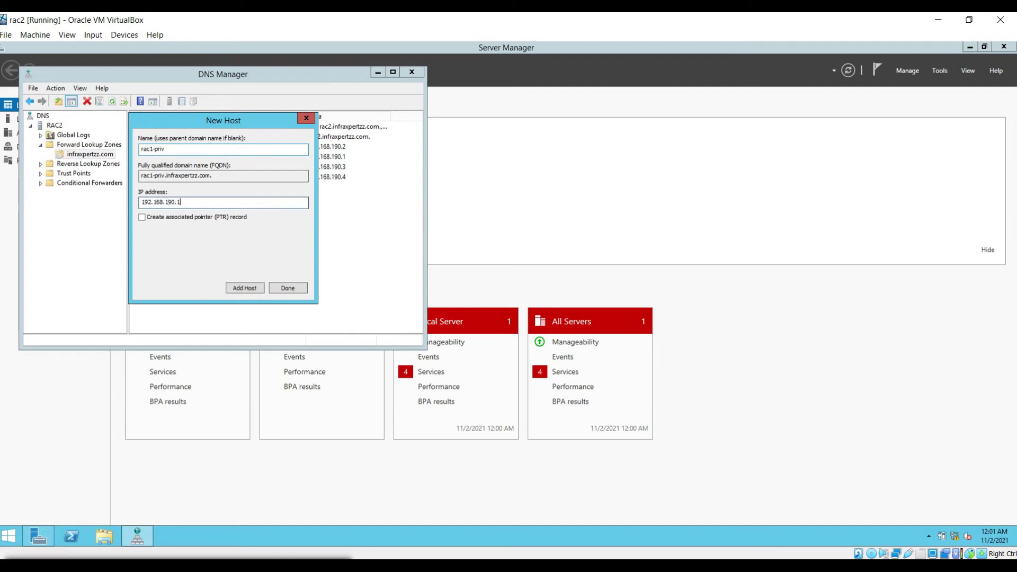
key("Return")
key("Return")
type("rac2-priv")
key("Tab")
key("Tab")
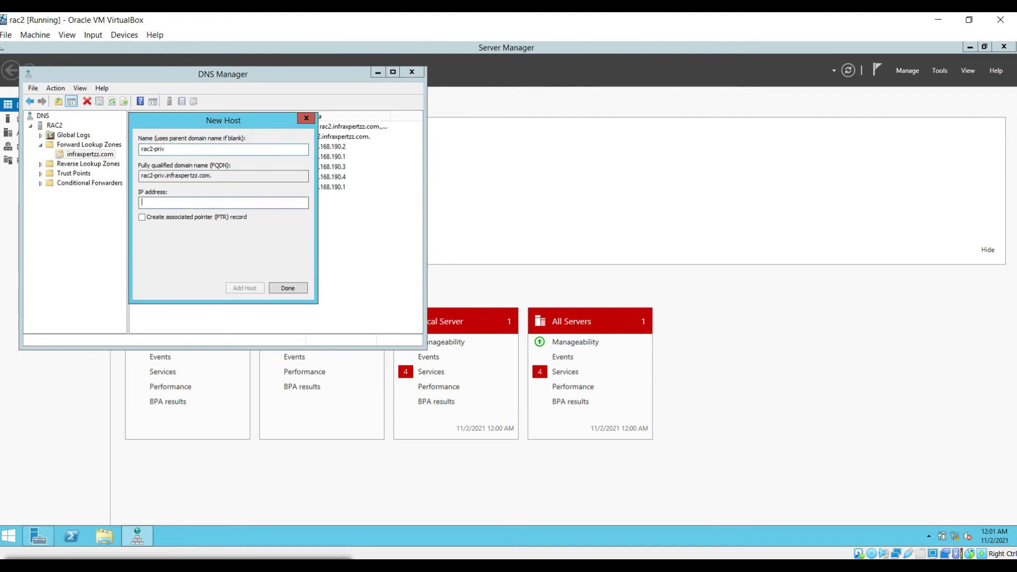
type("192.168.190.2")
key("Return")
key("Return")
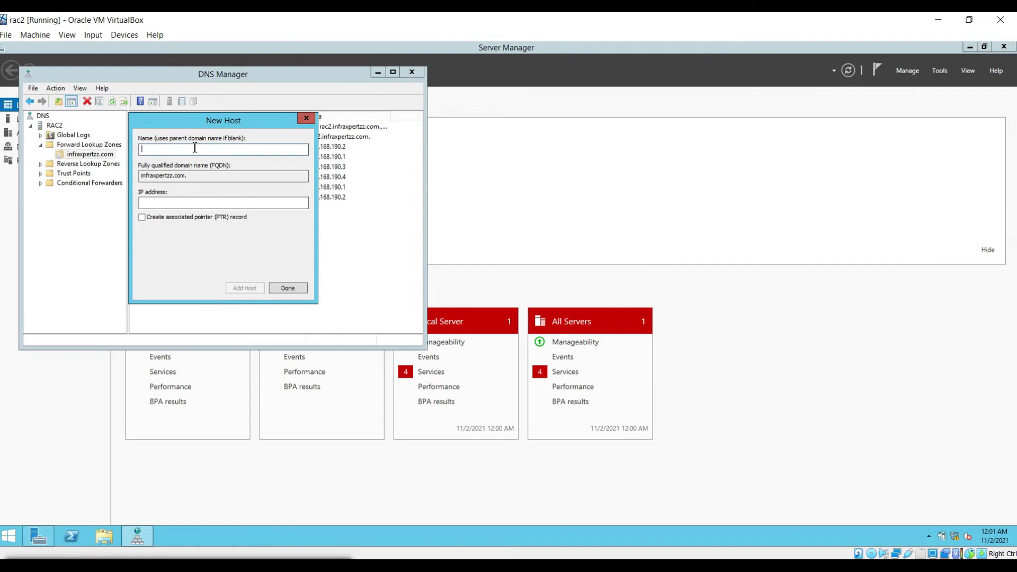
type("crsprod-scan")
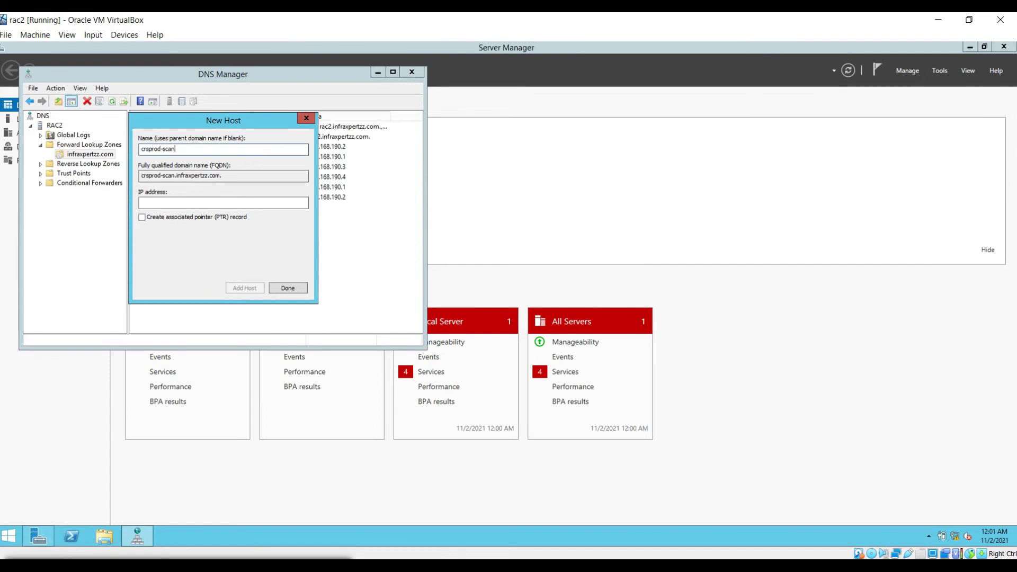
key("Tab")
key("Tab")
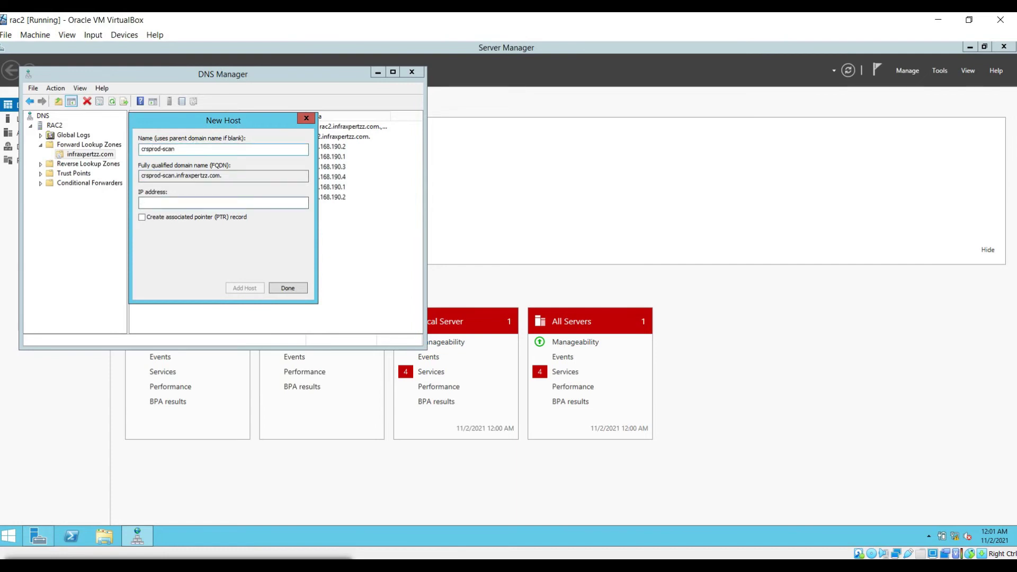
type("172.168.190.30")
key("Return")
key("Return")
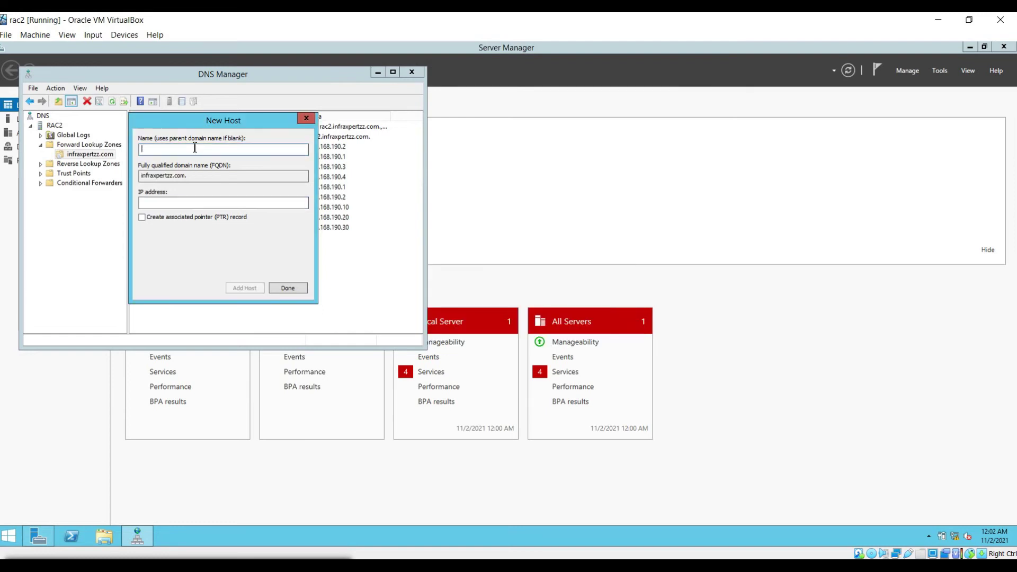
Step: In a command prompt, run nslookup for rac1, rac2 and rac1-priv
left_click(291, 291)
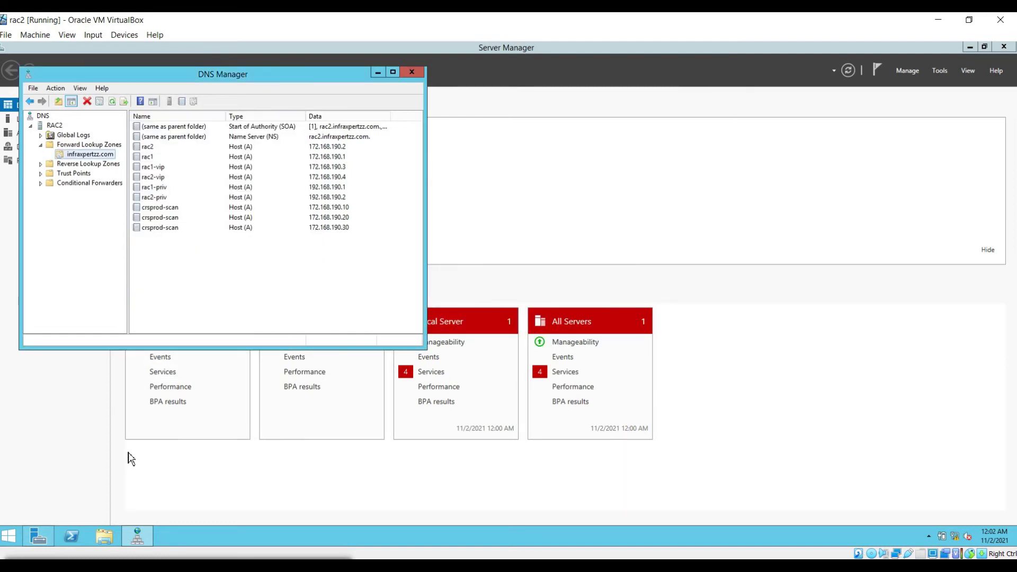
key("super+r")
type("cmd")
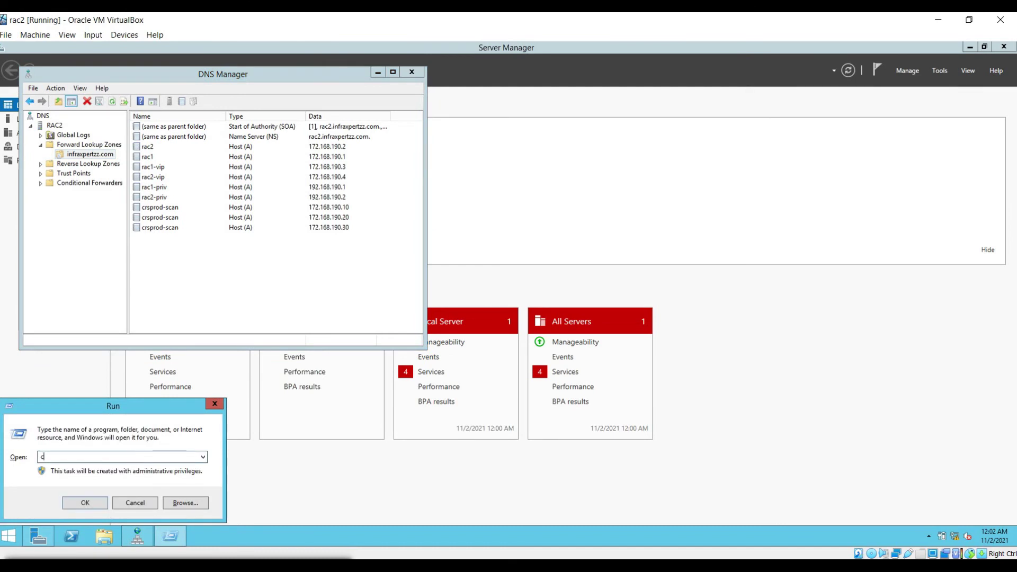
key("Return")
type("nsll")
type("okup")
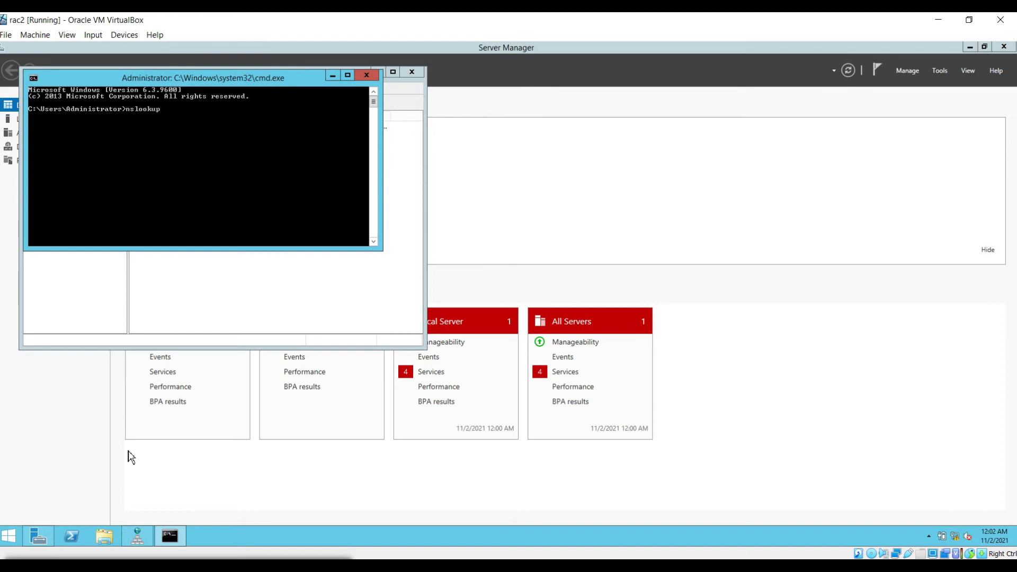
type(" rac1")
key("Return")
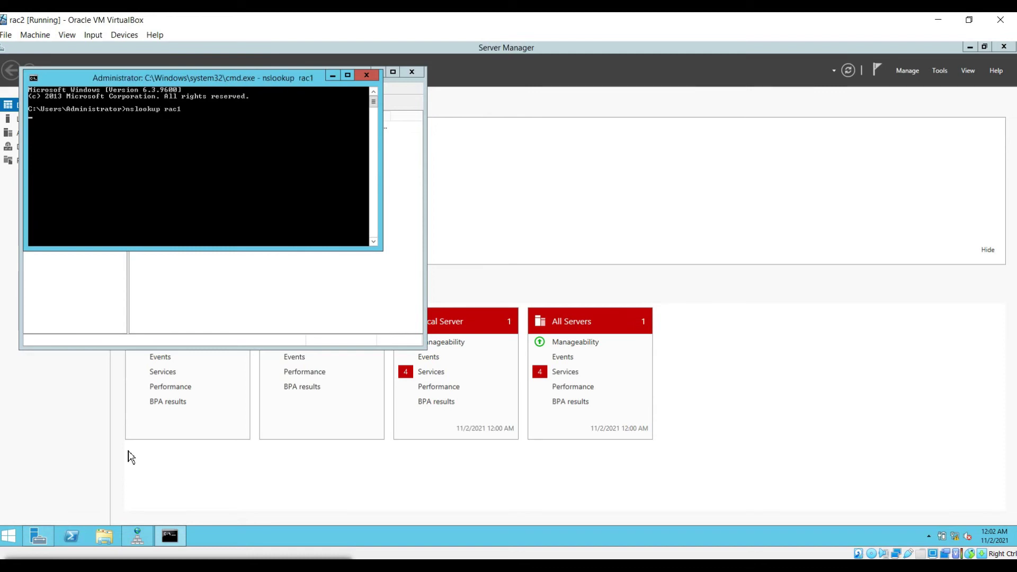
key("Up")
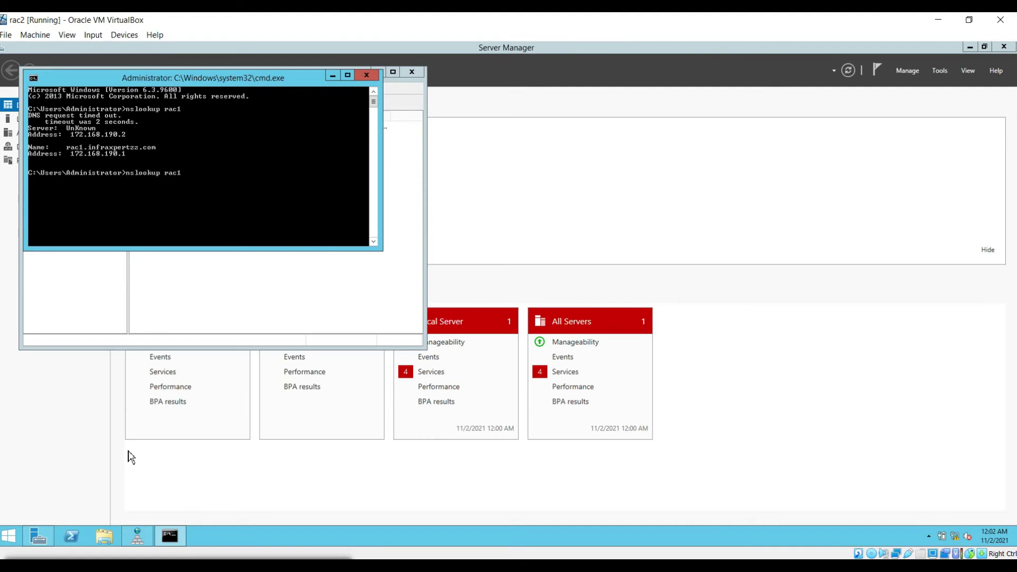
type("2")
key("Return")
key("Up")
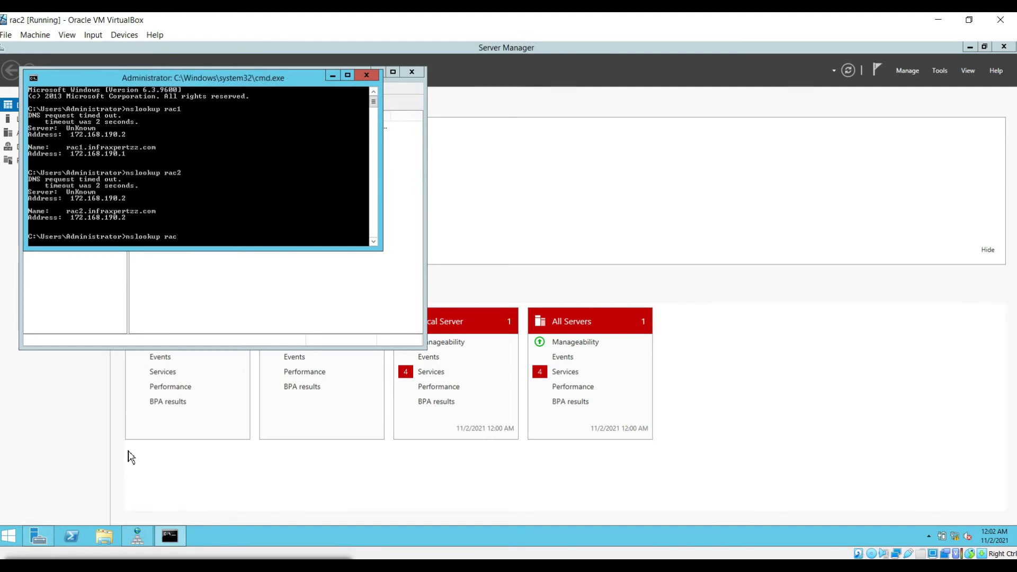
type("1-priv")
key("Return")
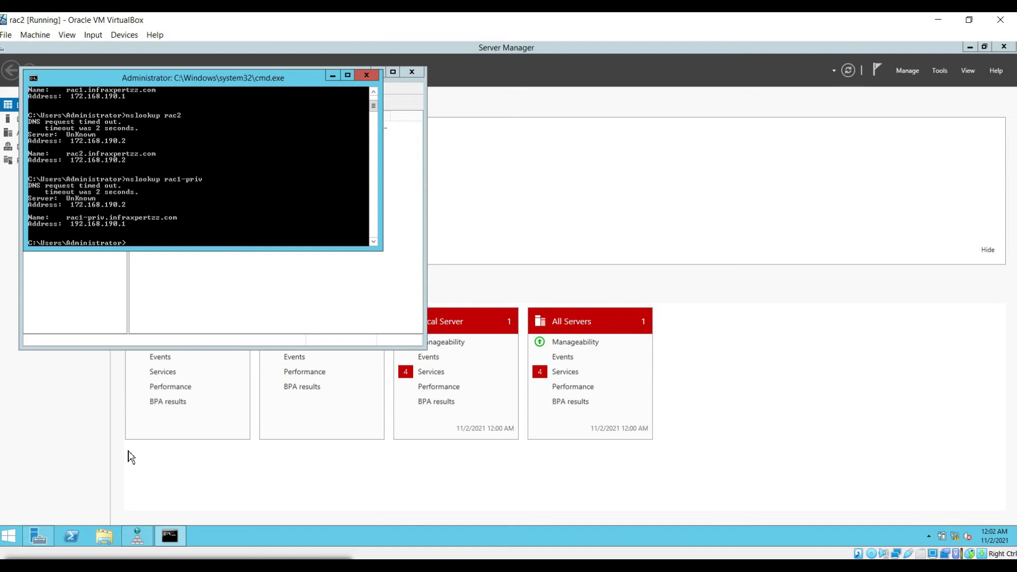
Step: Ping rac1 and rac1-priv, stopping each with Ctrl+C
type("ping rac1")
key("Return")
key("ctrl+c")
key("Up")
type("-pr")
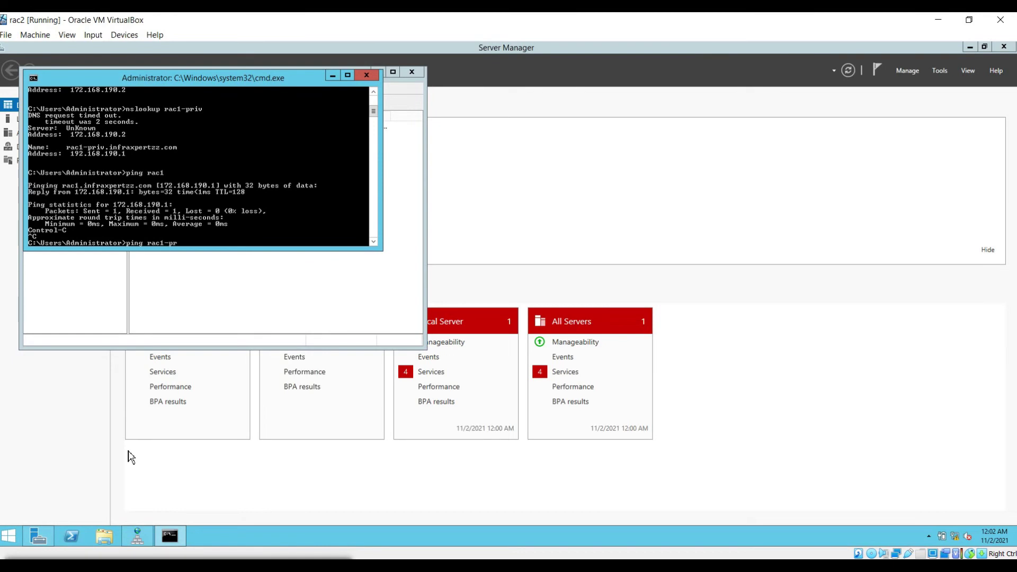
type("iv")
key("Return")
key("ctrl+c")
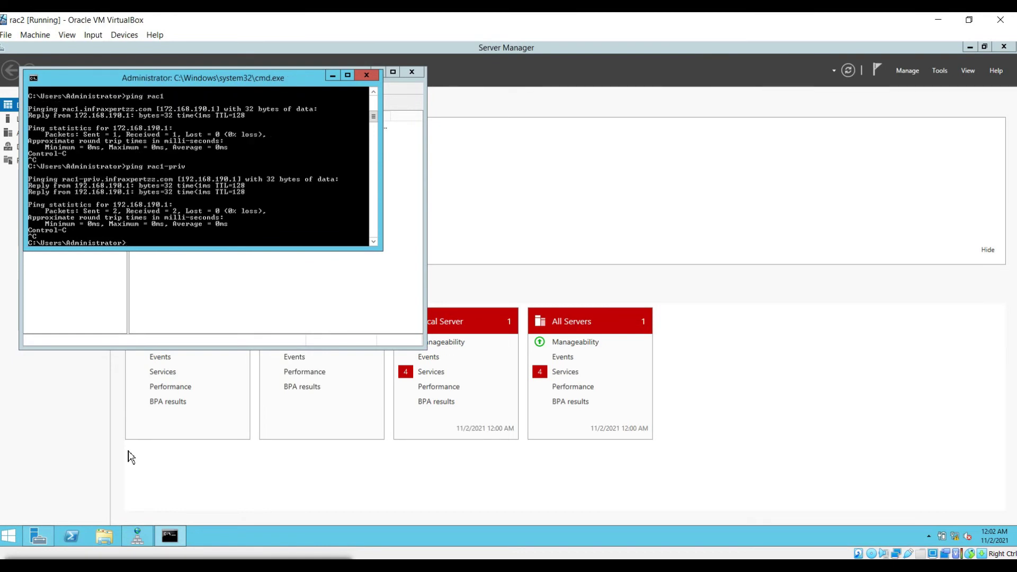
Step: Create a primary IPv4 reverse lookup zone with network ID 172.168.190, keeping default file and update settings
left_click(180, 303)
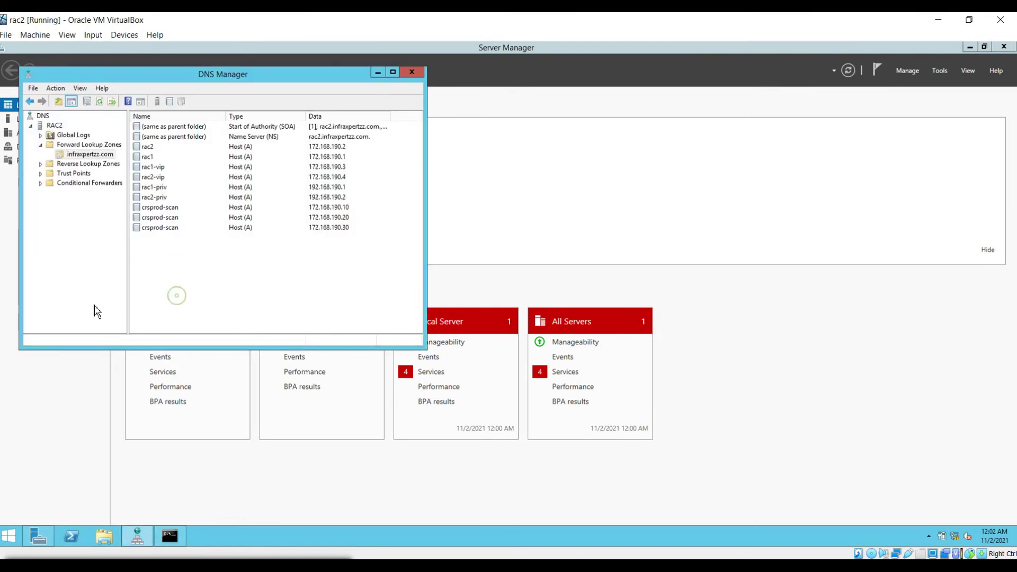
left_click(87, 169)
right_click(87, 170)
left_click(118, 172)
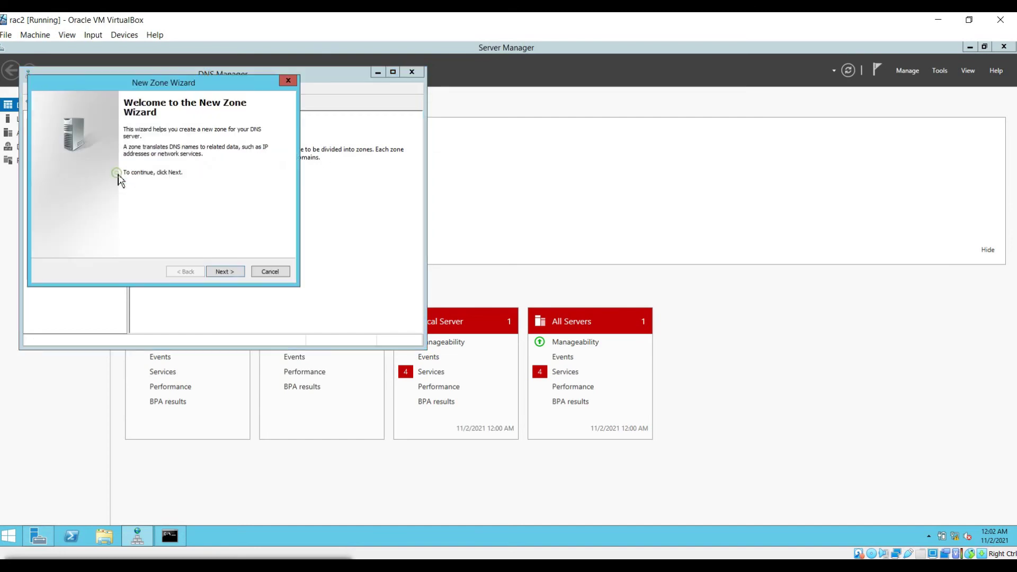
left_click(240, 273)
left_click(240, 273)
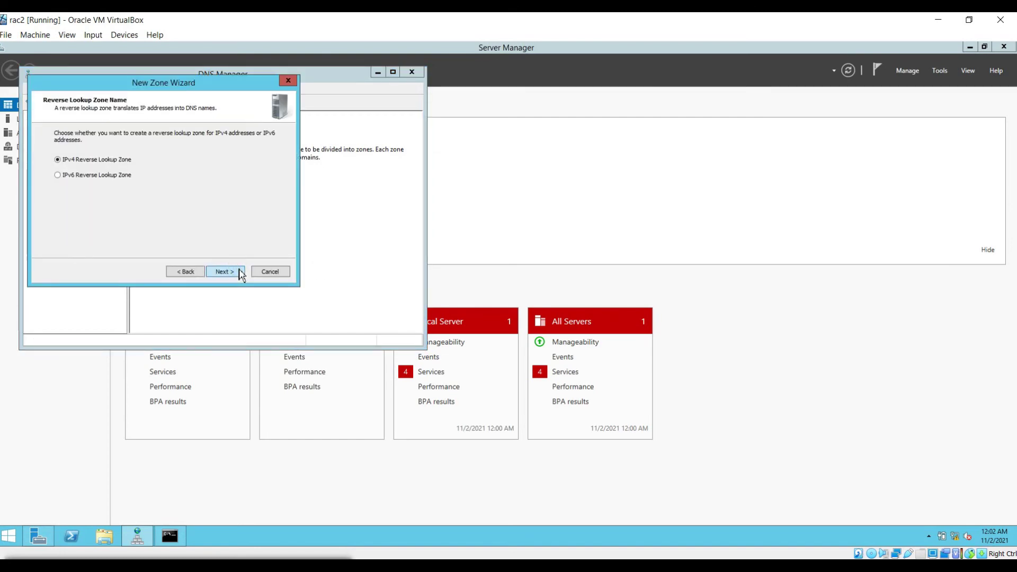
left_click(240, 272)
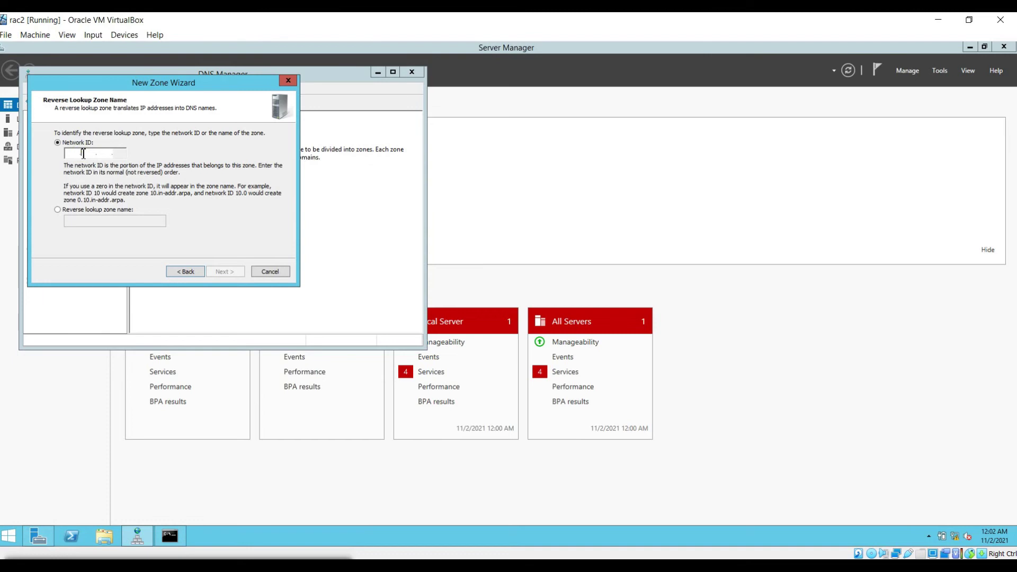
type("172.168.71")
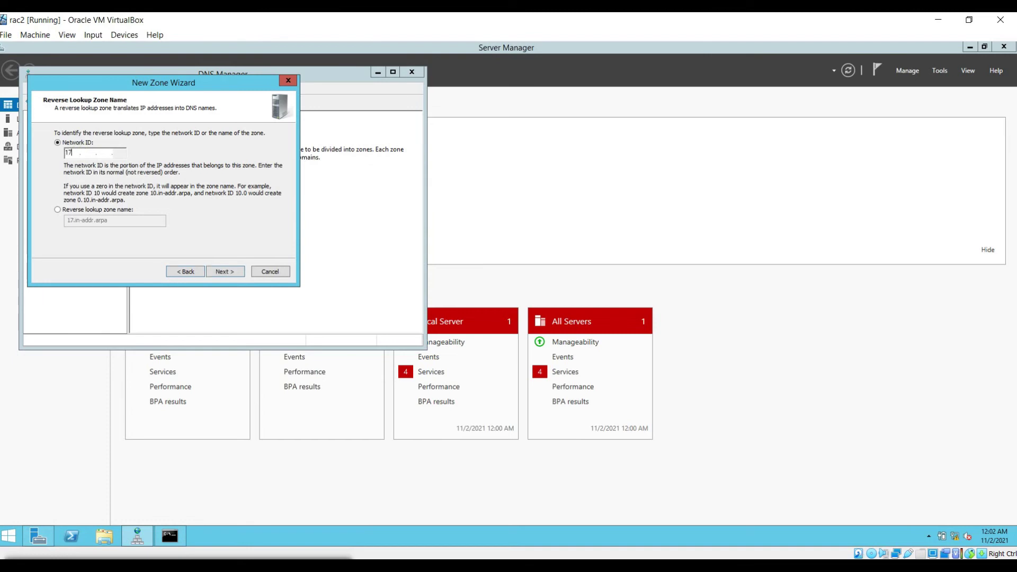
key("BackSpace")
key("BackSpace")
type("190")
left_click(223, 273)
left_click(225, 272)
left_click(225, 272)
left_click(225, 272)
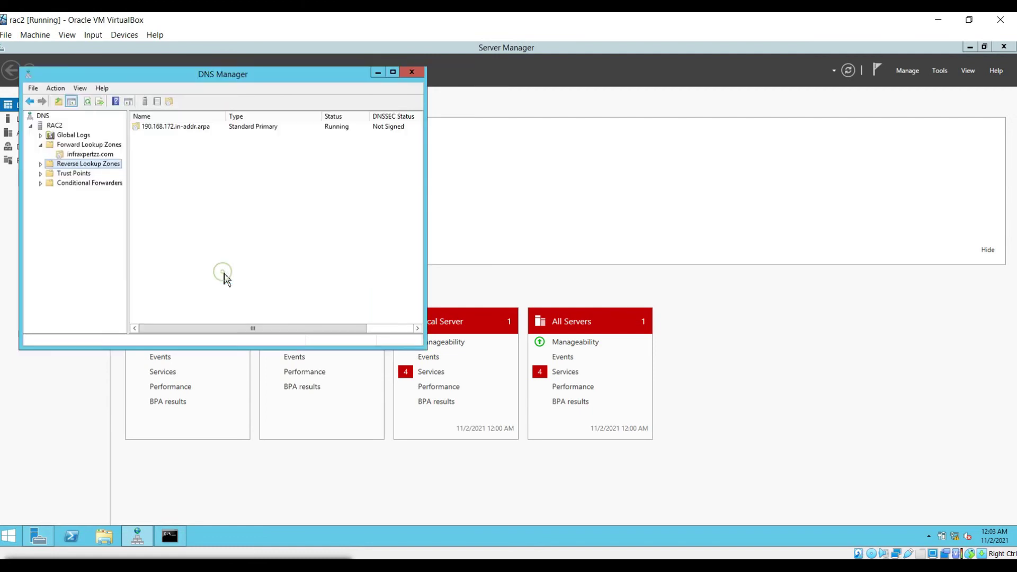
Step: Add a pointer record mapping 172.168.190.3 to rac1-vip in 190.168.172.in-addr.arpa
right_click(105, 166)
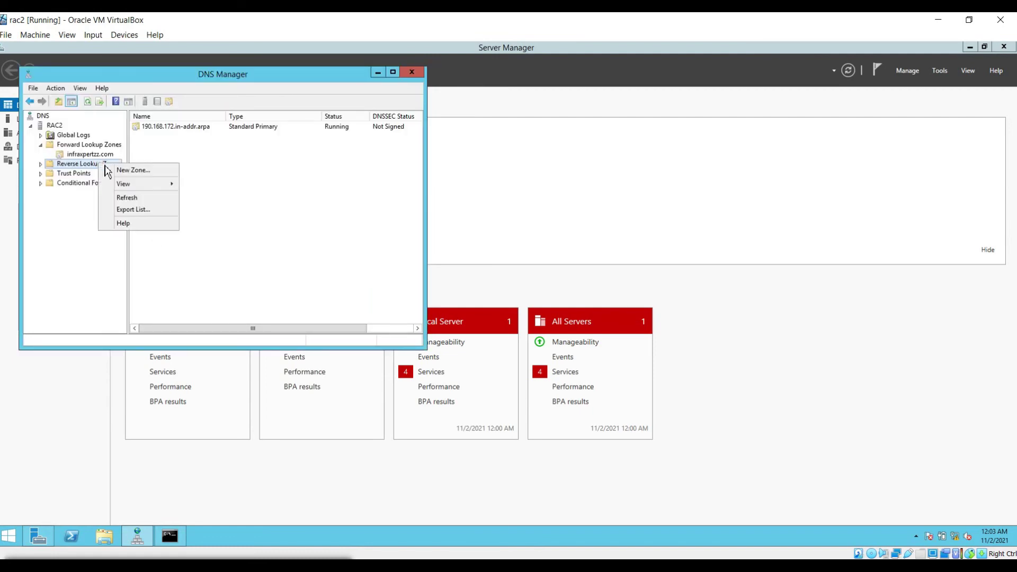
left_click(73, 164)
left_click(40, 163)
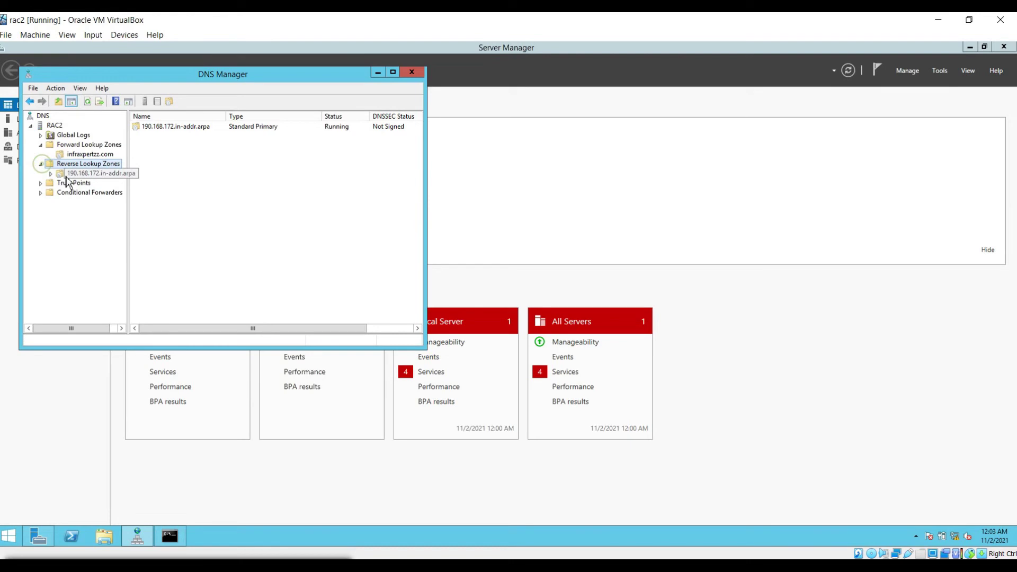
left_click(67, 174)
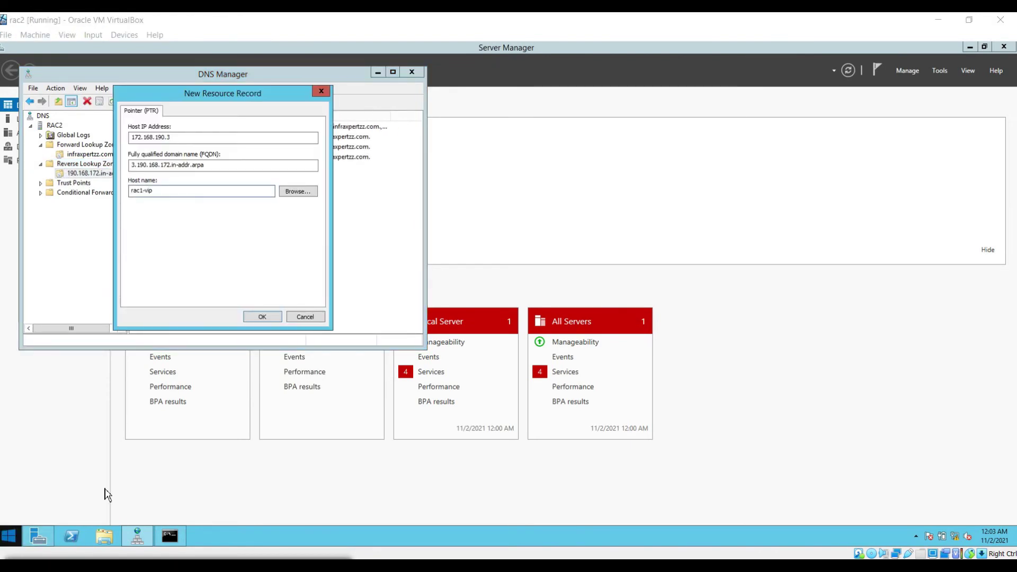
left_click(188, 192)
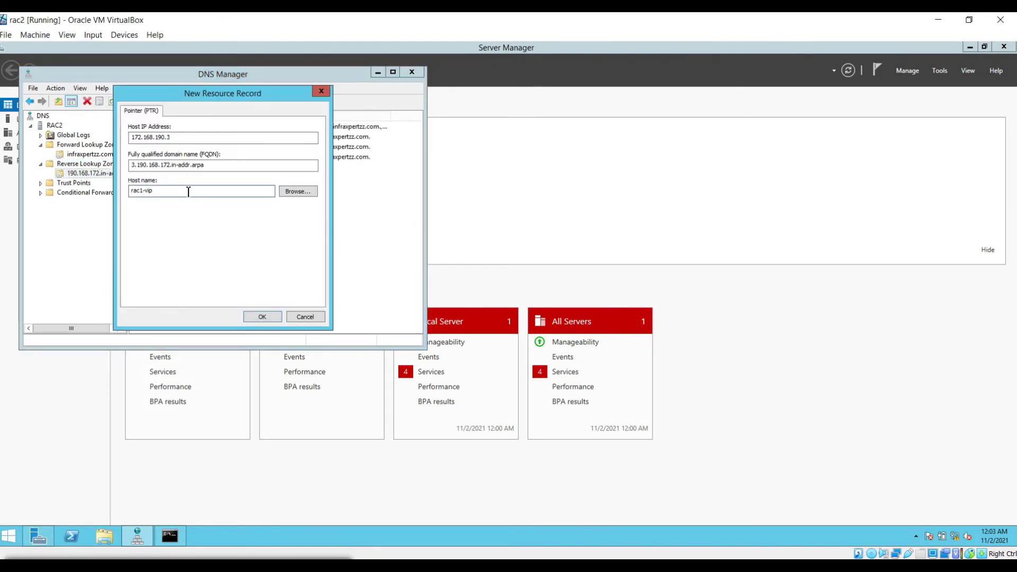
type(".infraxpertzz.com.")
key("Return")
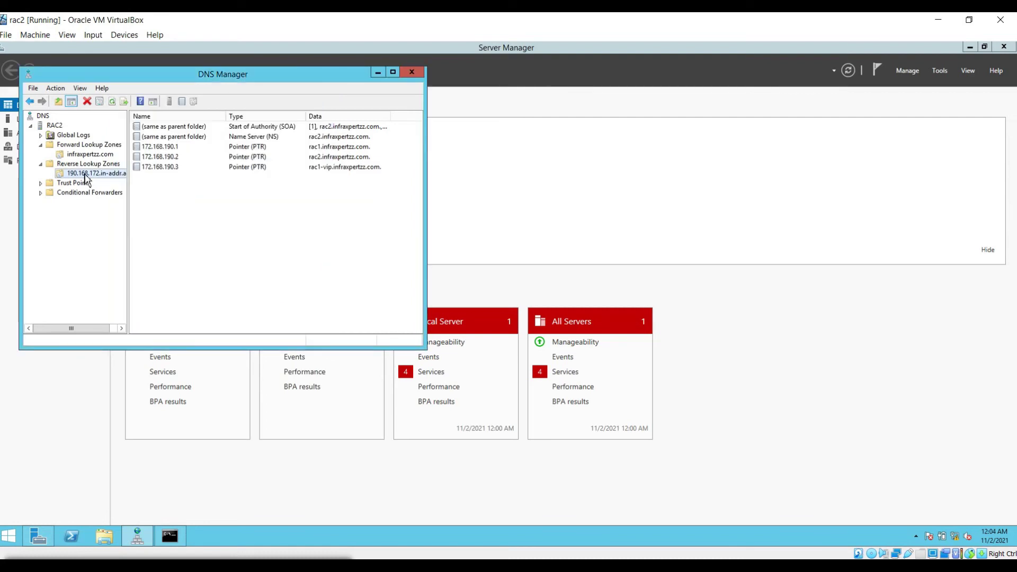
Step: Add a pointer mapping 172.168.190.4 to rac2-vip.infraxpertzz.com, then view the reverse zone on rac1
right_click(86, 179)
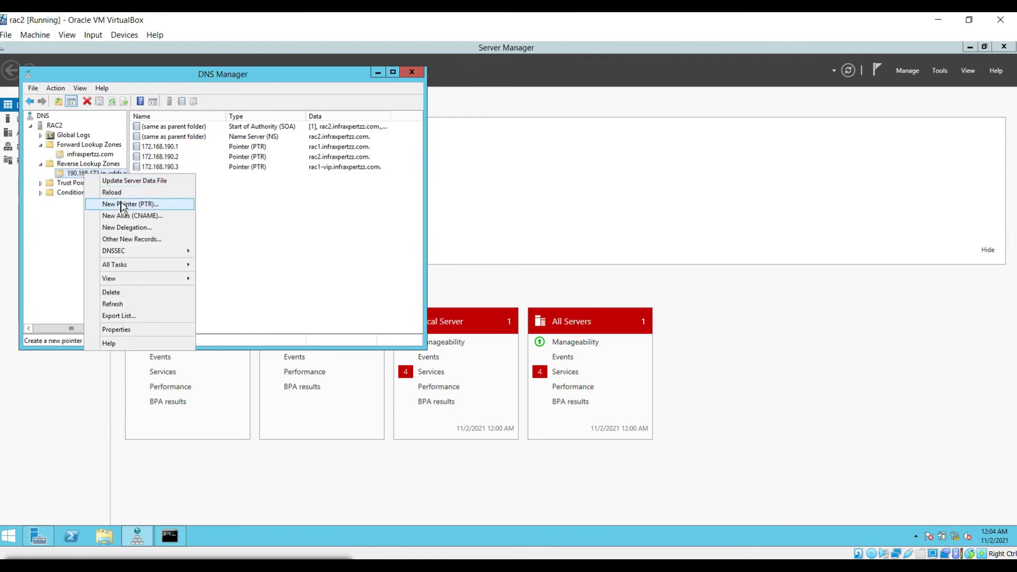
left_click(159, 204)
key("End")
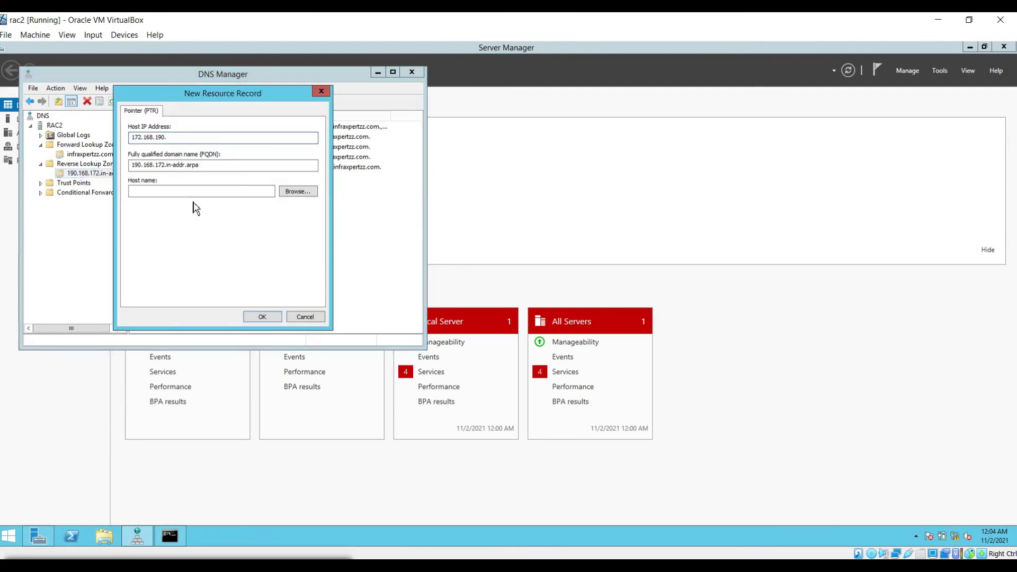
type("4")
key("Tab")
key("Tab")
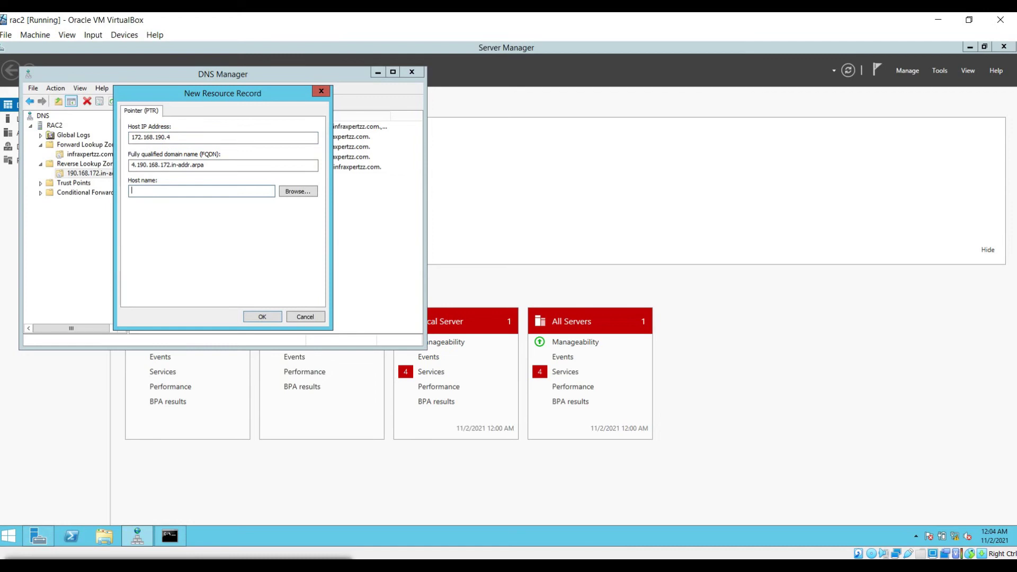
type("rac2-vip.infraxpertzz.com.")
key("Return")
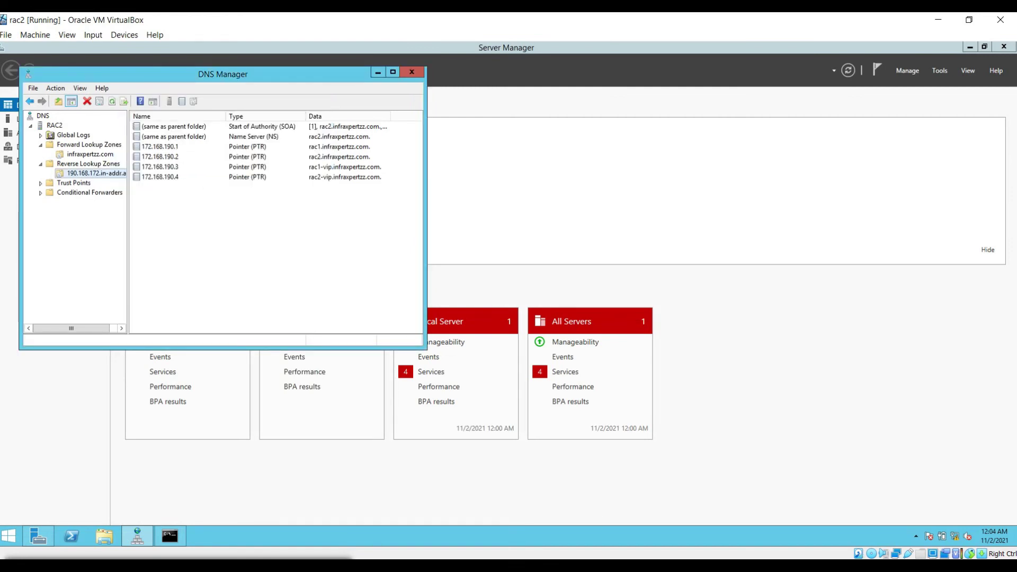
left_click(611, 534)
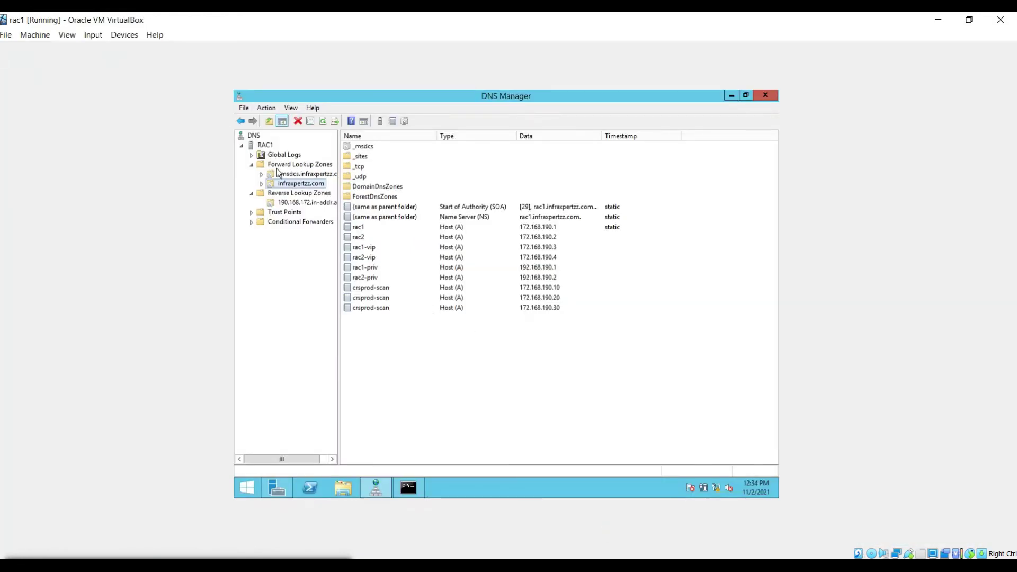
left_click(311, 202)
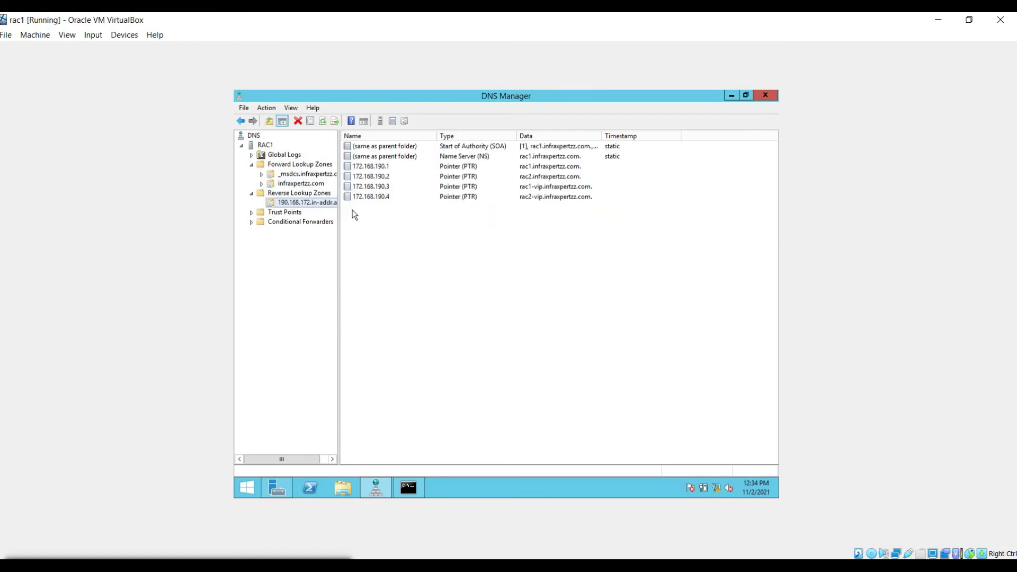
left_click(741, 503)
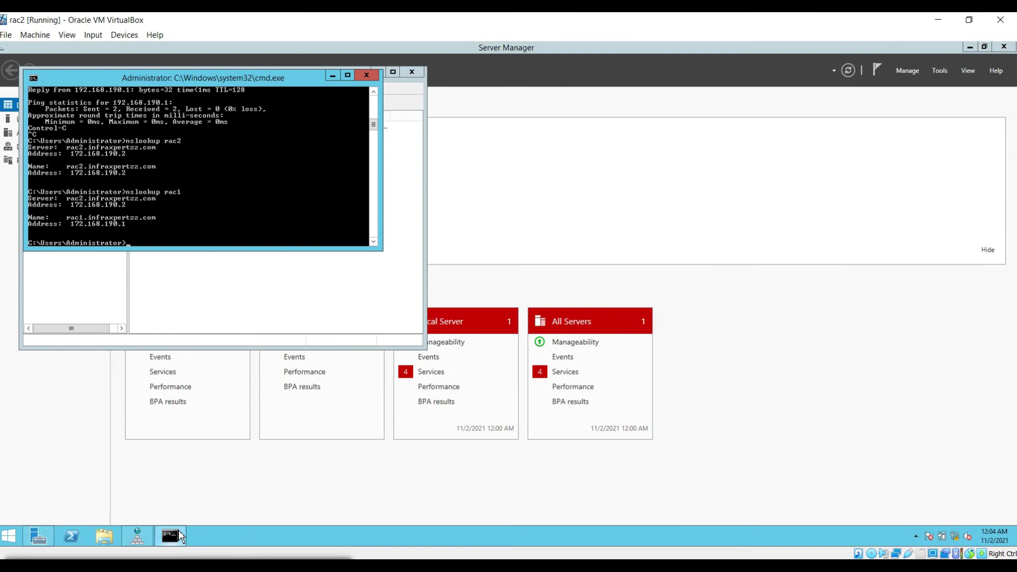
scroll(151, 201, "up", 6)
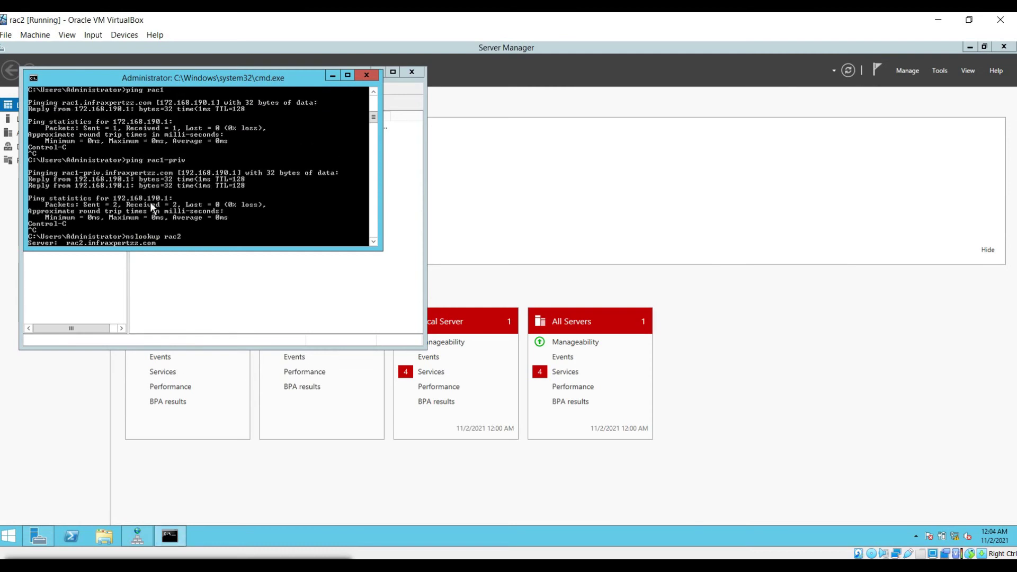
scroll(151, 202, "up", 3)
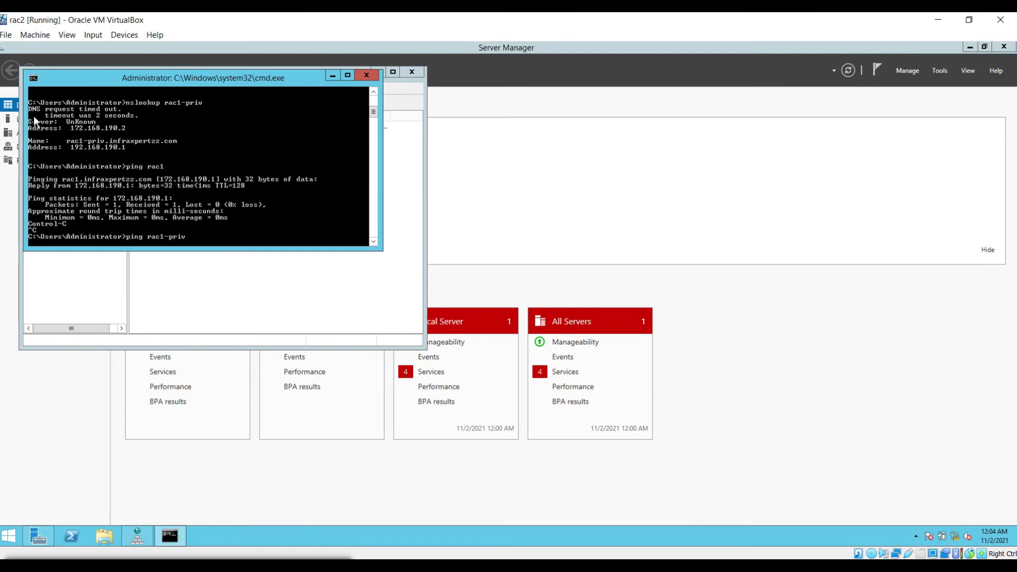
scroll(135, 161, "down", 10)
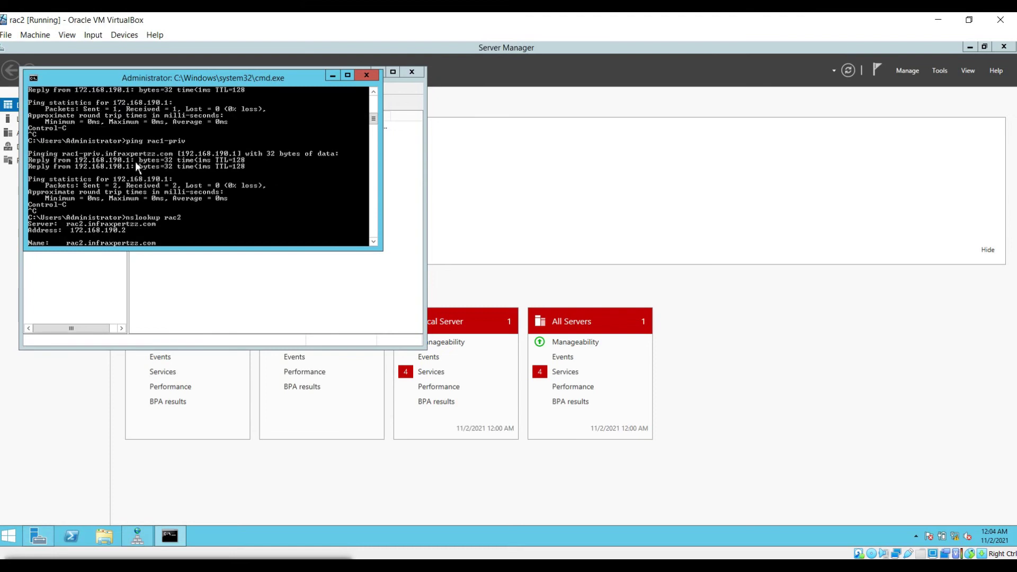
scroll(173, 205, "up", 4)
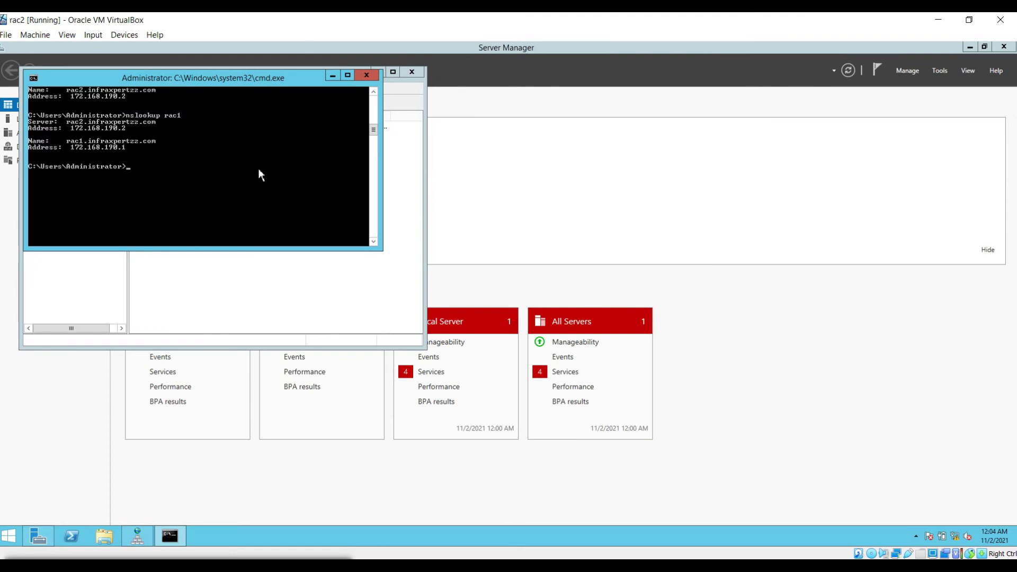
left_click(106, 332)
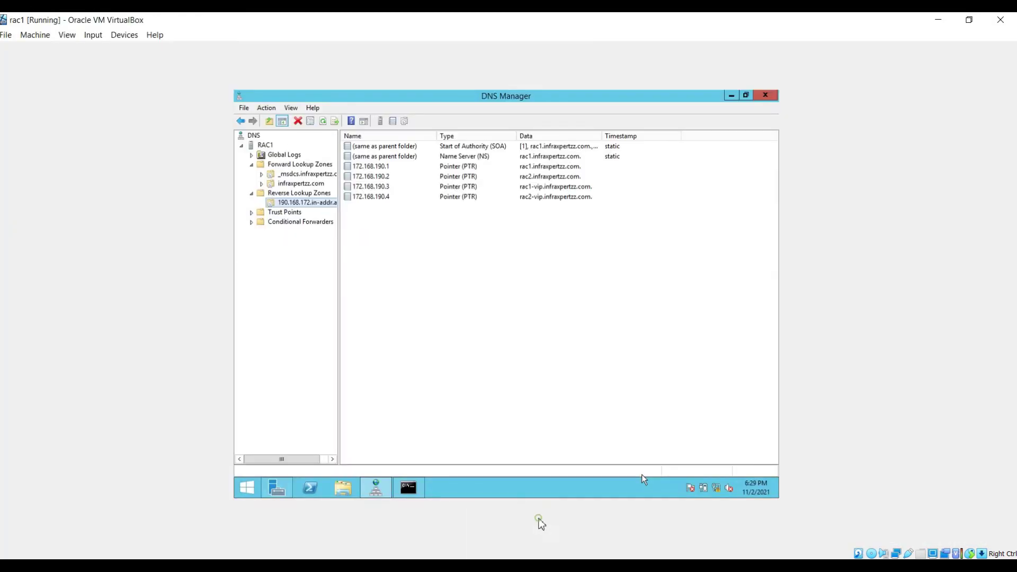
Step: Launch Active Directory Users and Computers from Server Manager Tools and expand infraxpertzz.com
left_click(276, 491)
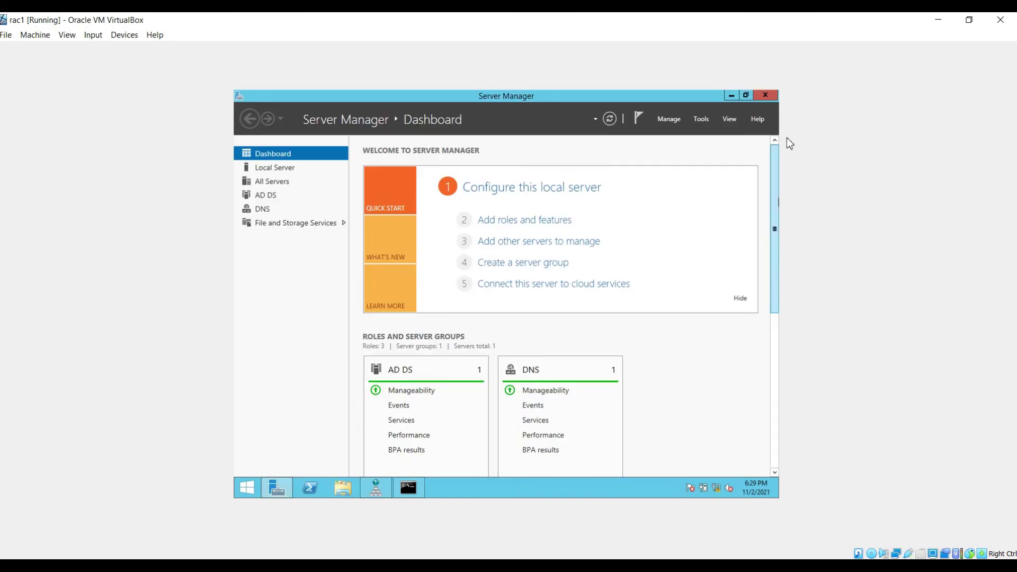
left_click(703, 120)
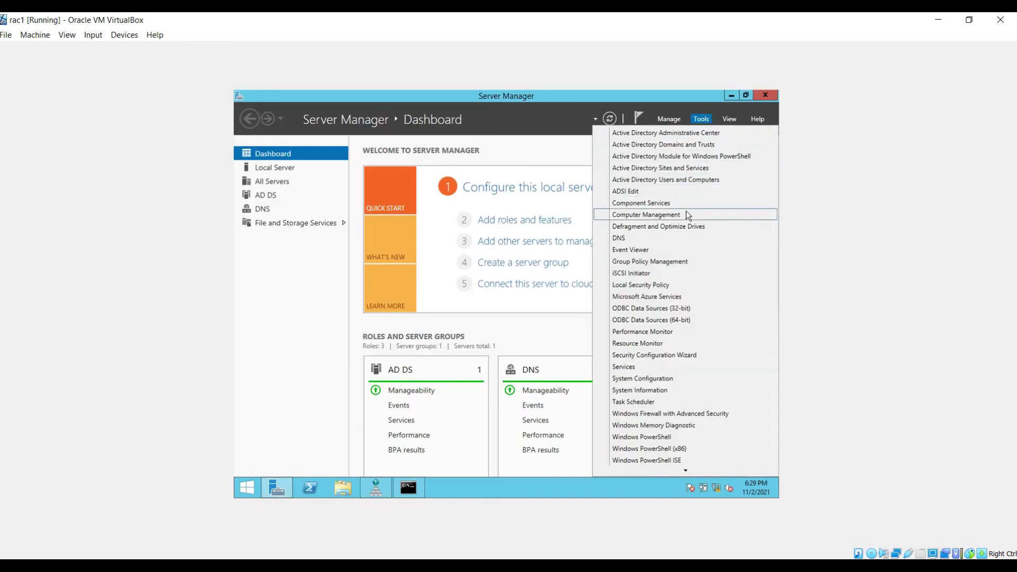
left_click(679, 179)
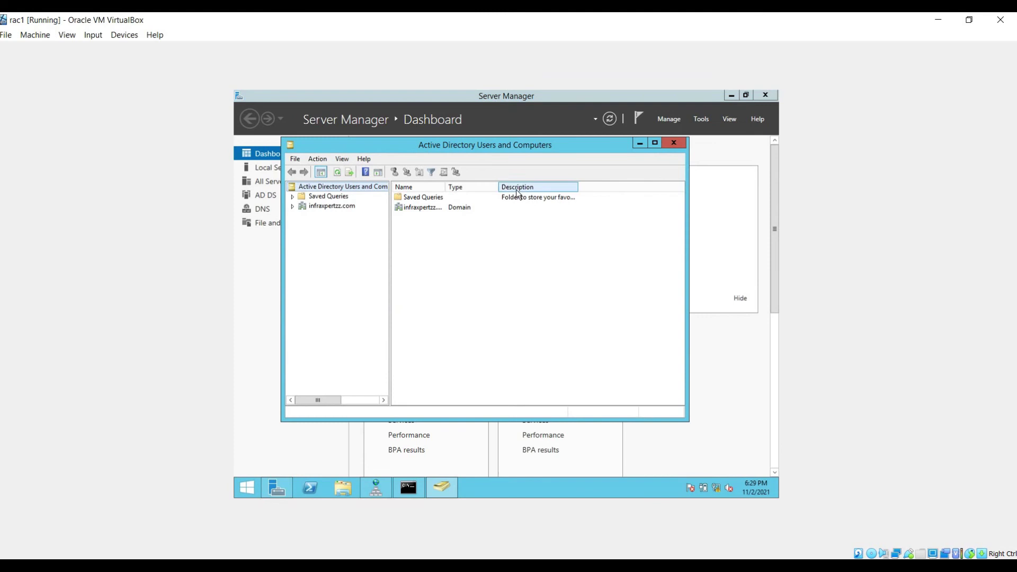
left_click(293, 206)
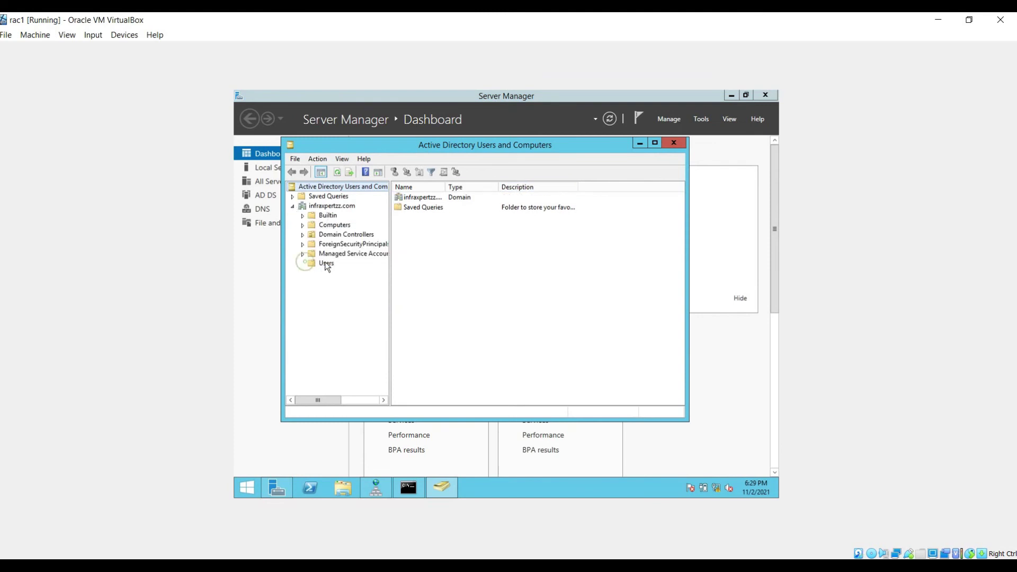
Step: Create a new group named dba in the Users container
left_click(325, 263)
right_click(326, 263)
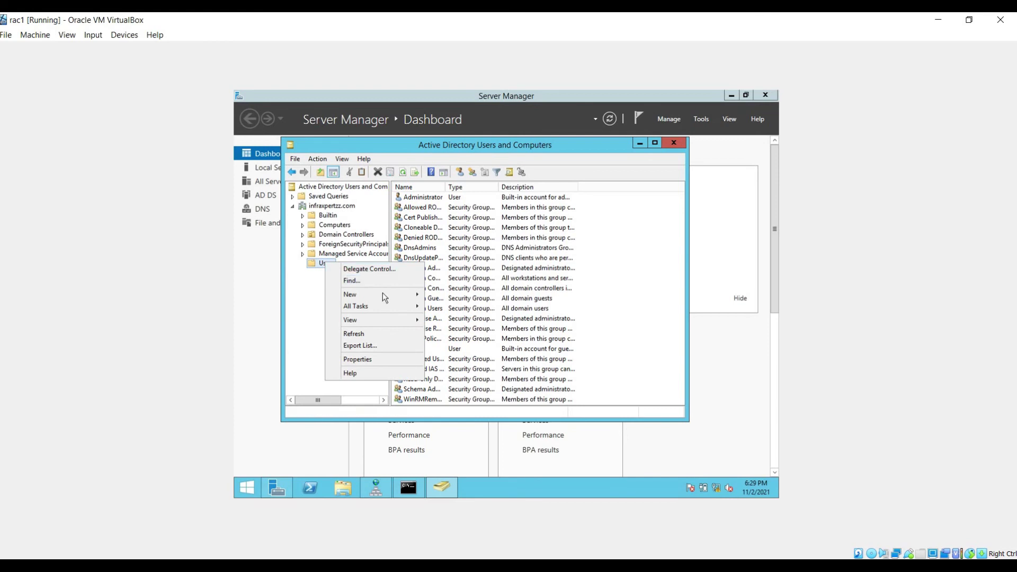
mouse_move(386, 295)
left_click(454, 319)
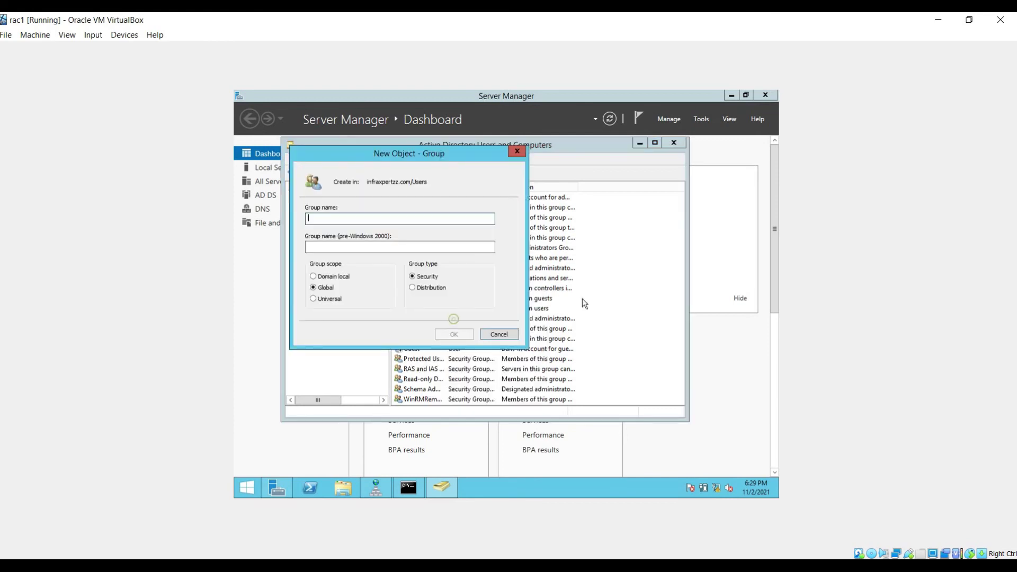
type("dba")
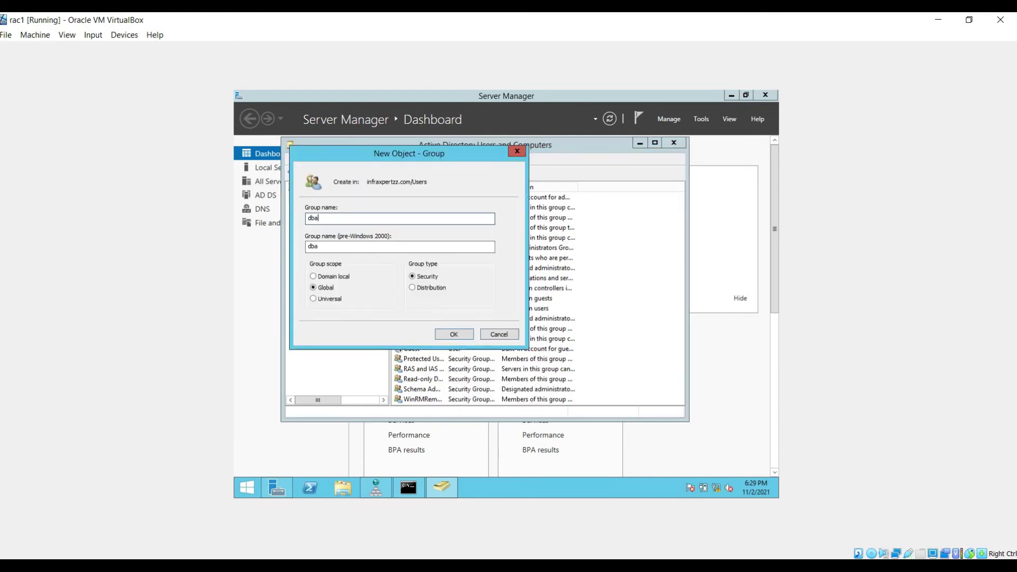
left_click(451, 336)
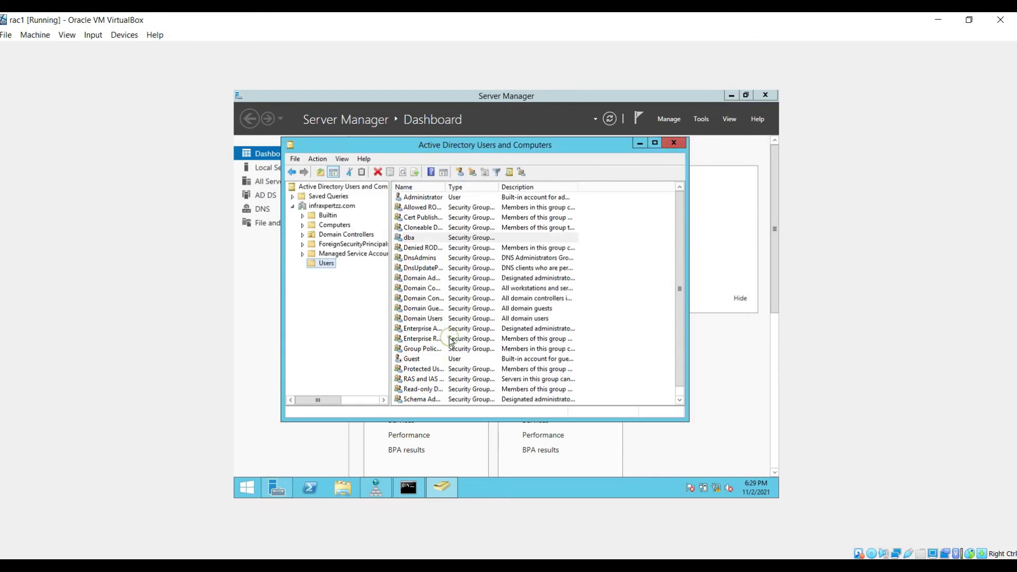
Step: Create a second group named oinstall in Users
right_click(329, 269)
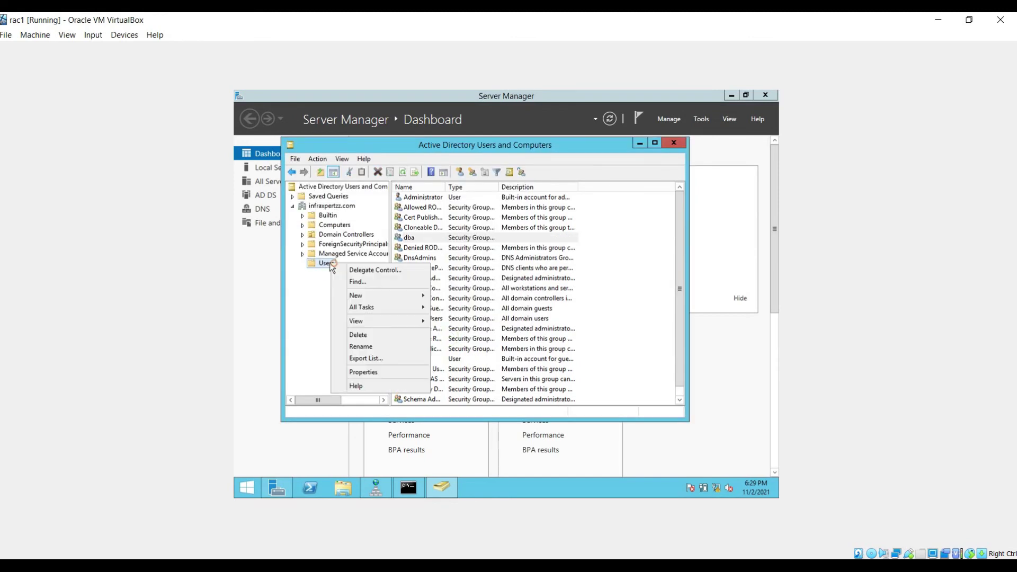
mouse_move(359, 297)
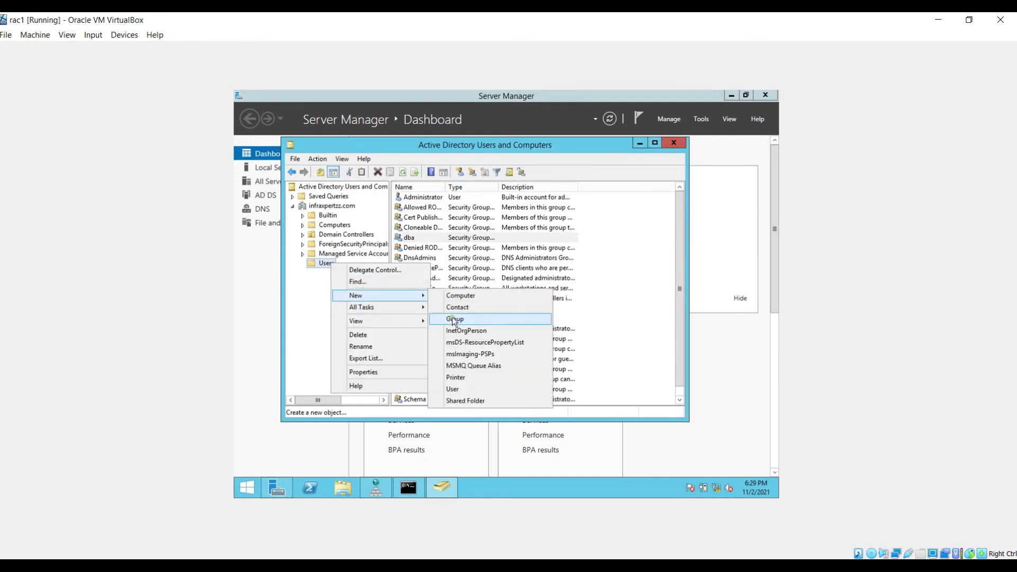
left_click(455, 319)
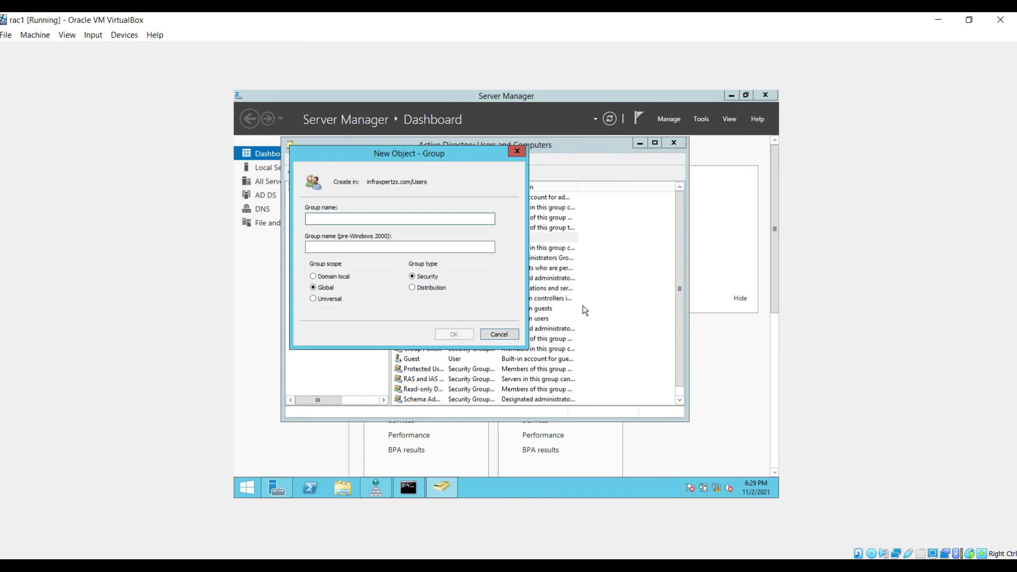
type("oinstall")
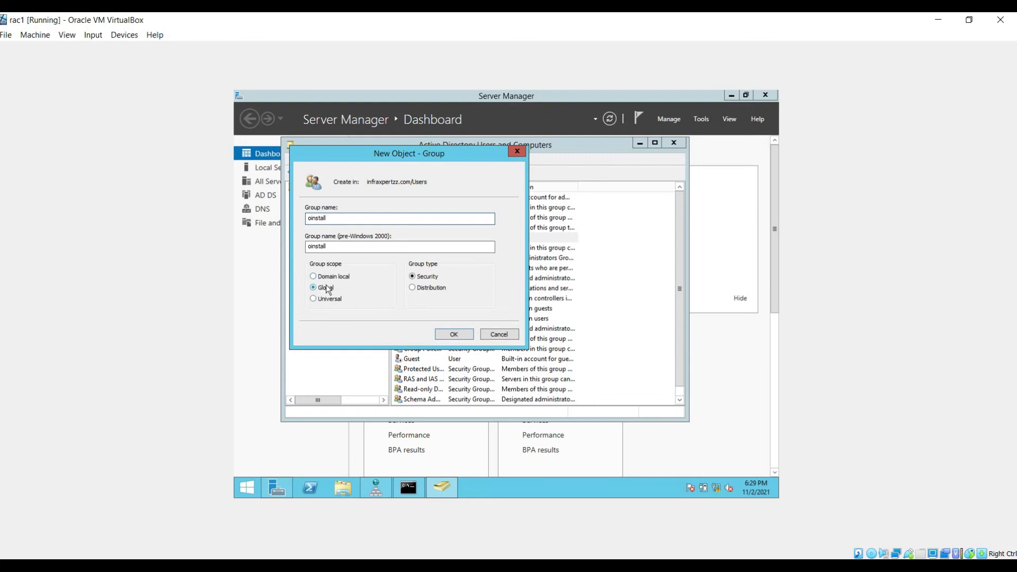
left_click(454, 335)
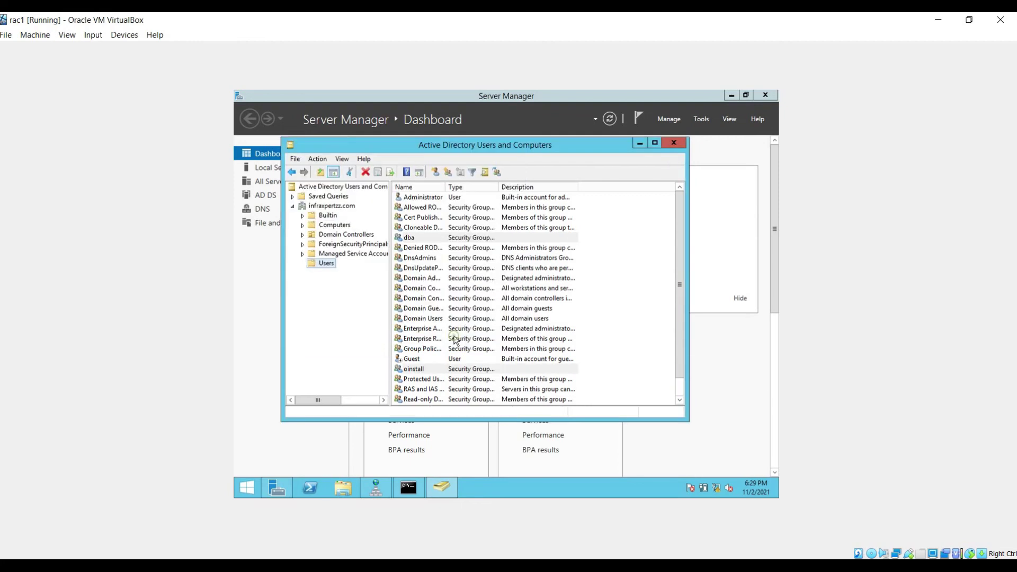
Step: Start a third new group in Users and type the name asmadmin
right_click(329, 263)
mouse_move(397, 328)
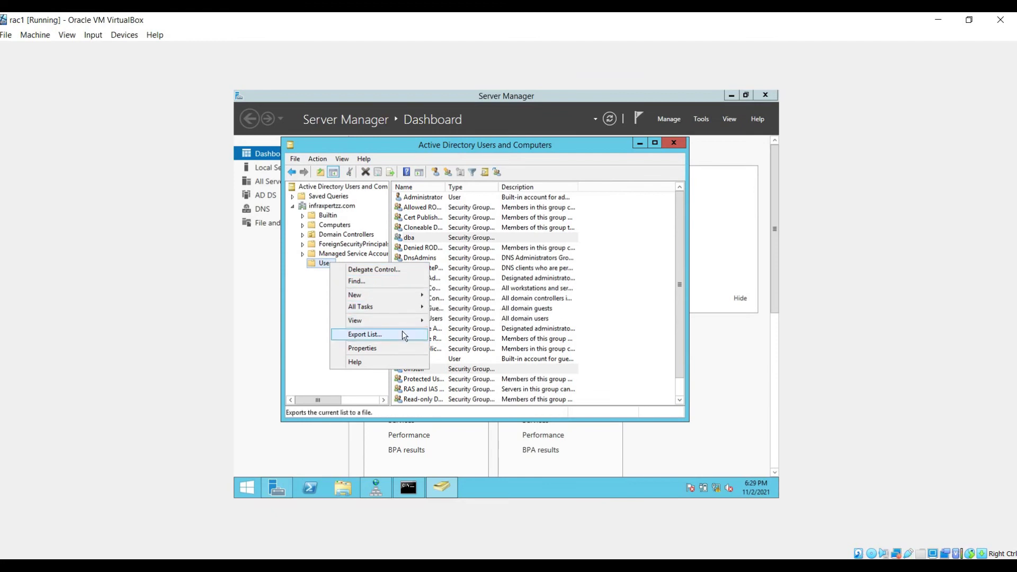
mouse_move(404, 293)
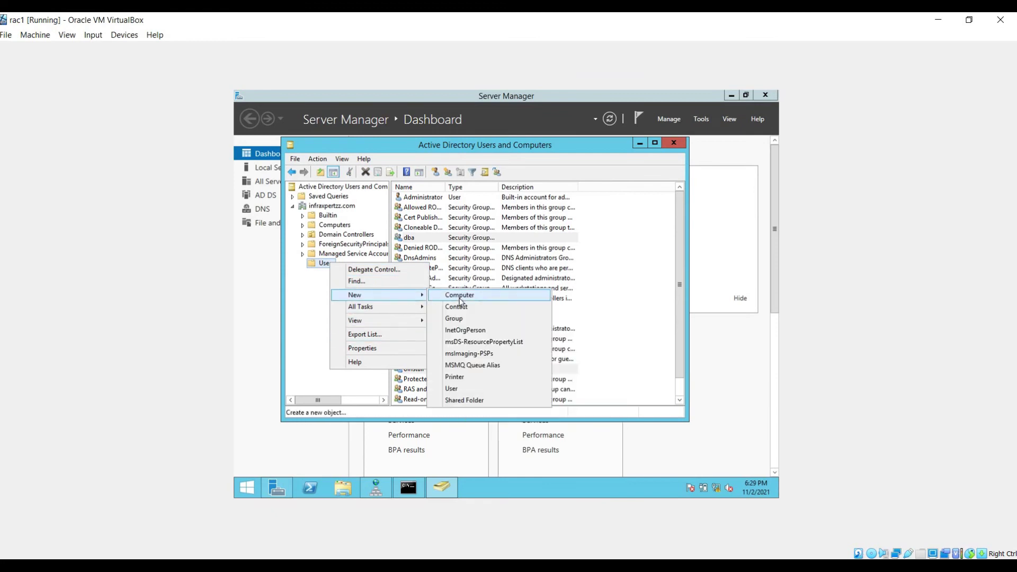
left_click(452, 319)
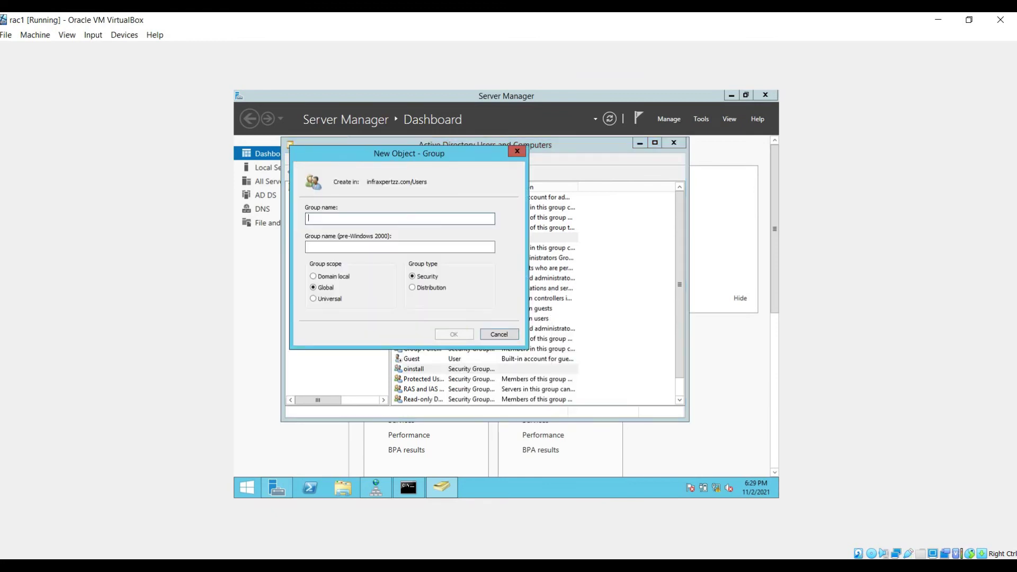
type("asmadmin")
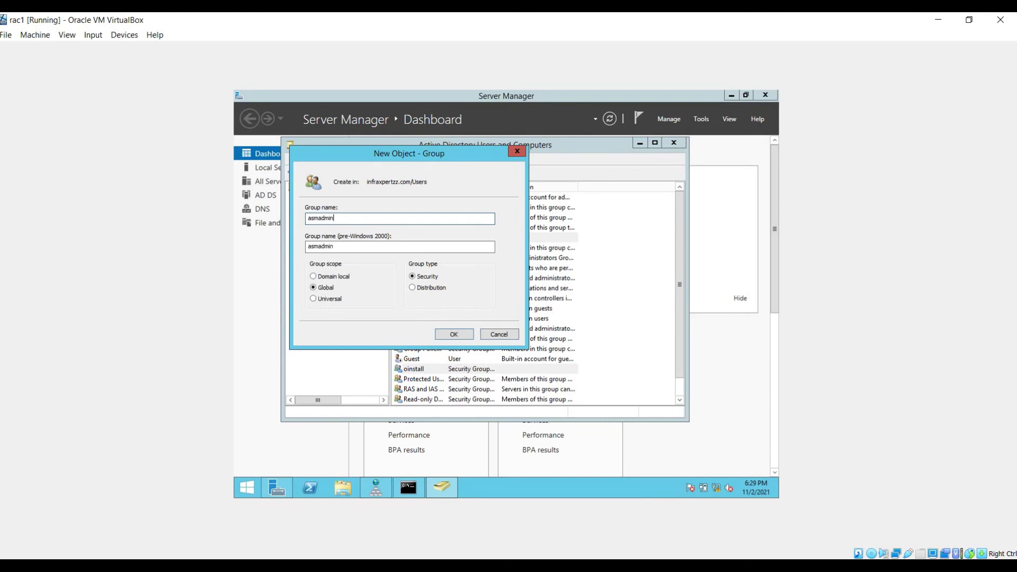
Step: Finish the asmadmin group and start a new user with logon name oracle
left_click(460, 336)
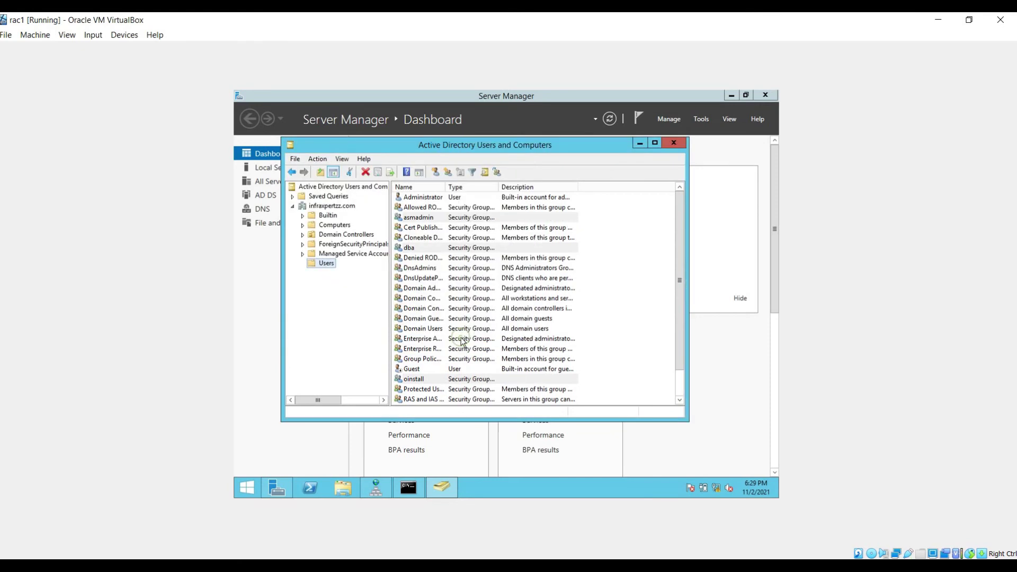
right_click(323, 263)
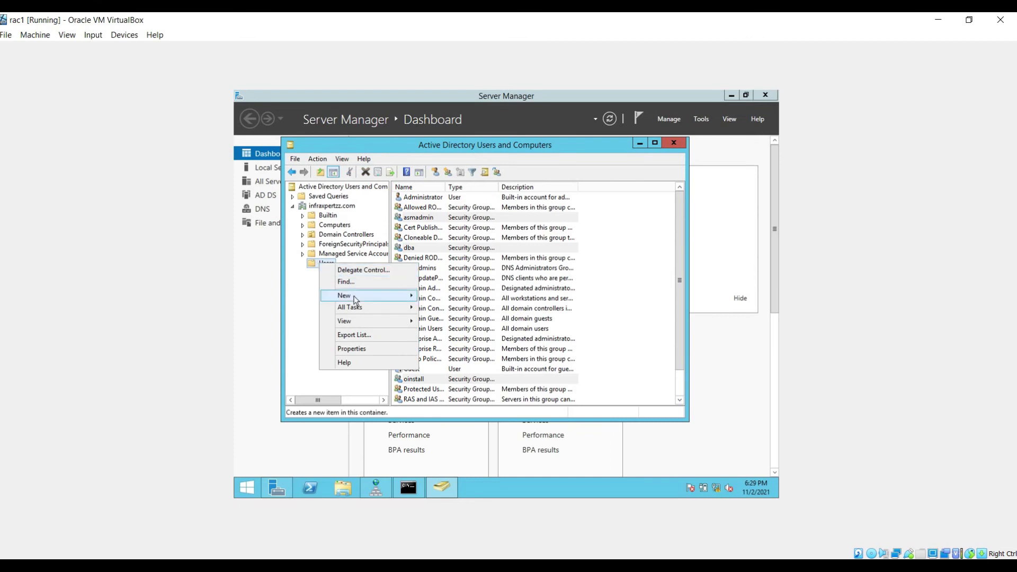
mouse_move(369, 297)
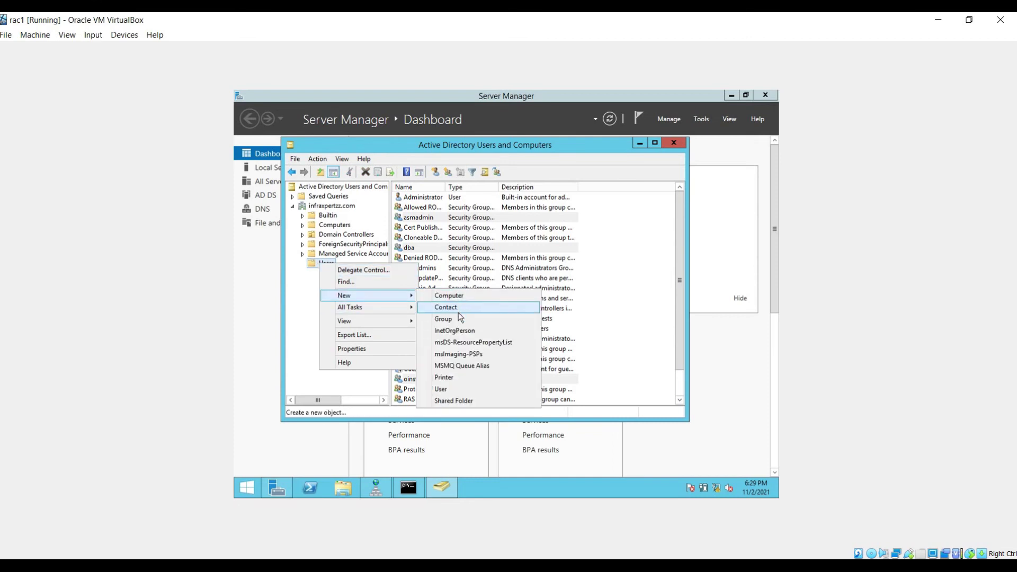
left_click(458, 389)
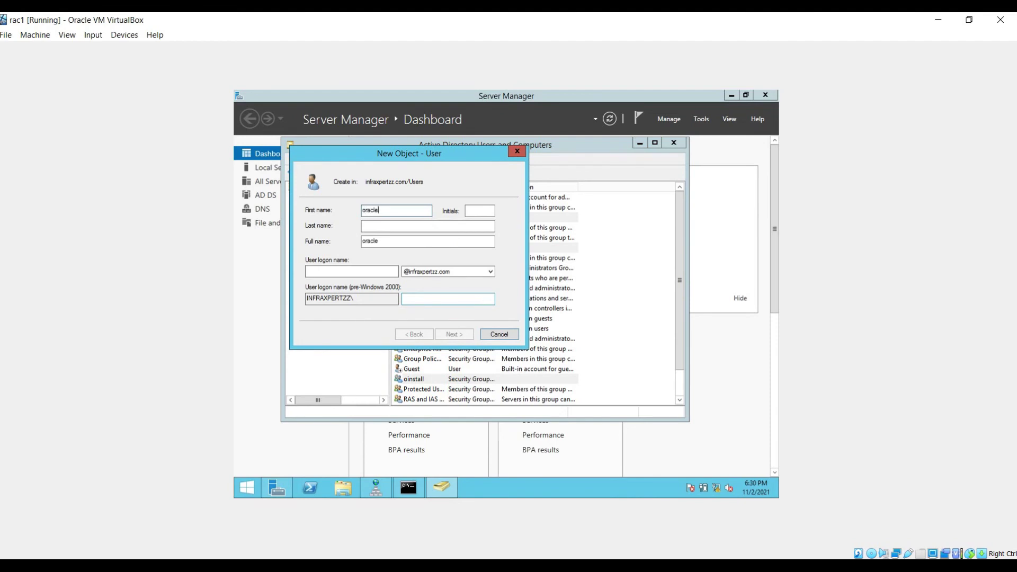
left_click(326, 275)
type("oracle")
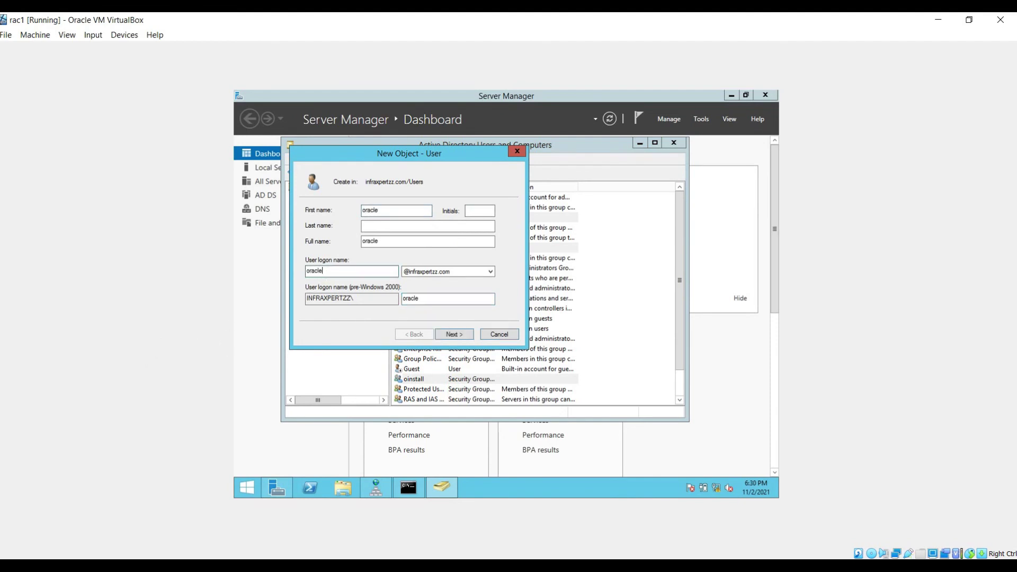
Step: Give oracle a password that cannot be changed and never expires, and create the account
left_click(458, 335)
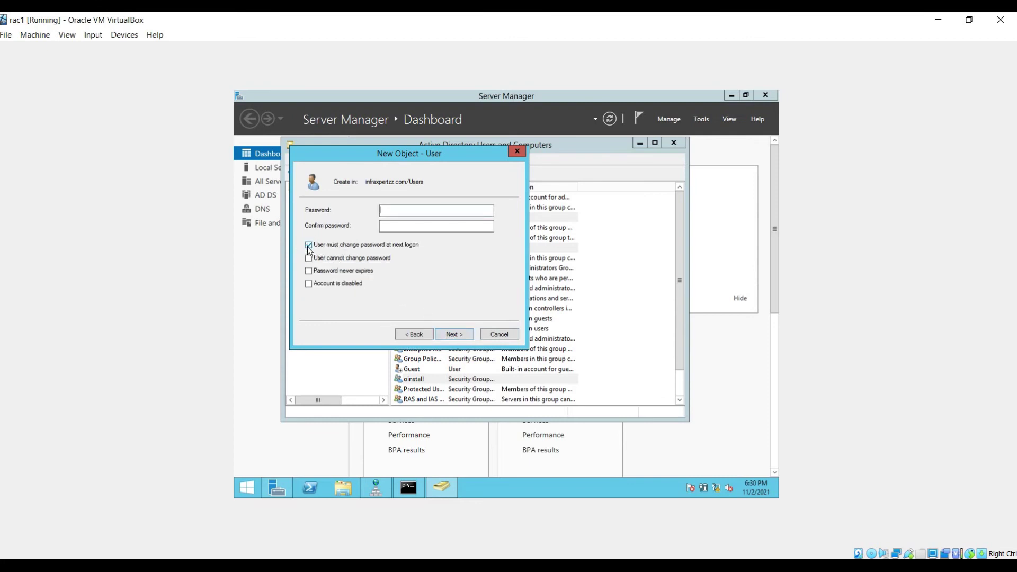
left_click(310, 260)
left_click(310, 270)
left_click(413, 223)
left_click(462, 335)
left_click(455, 335)
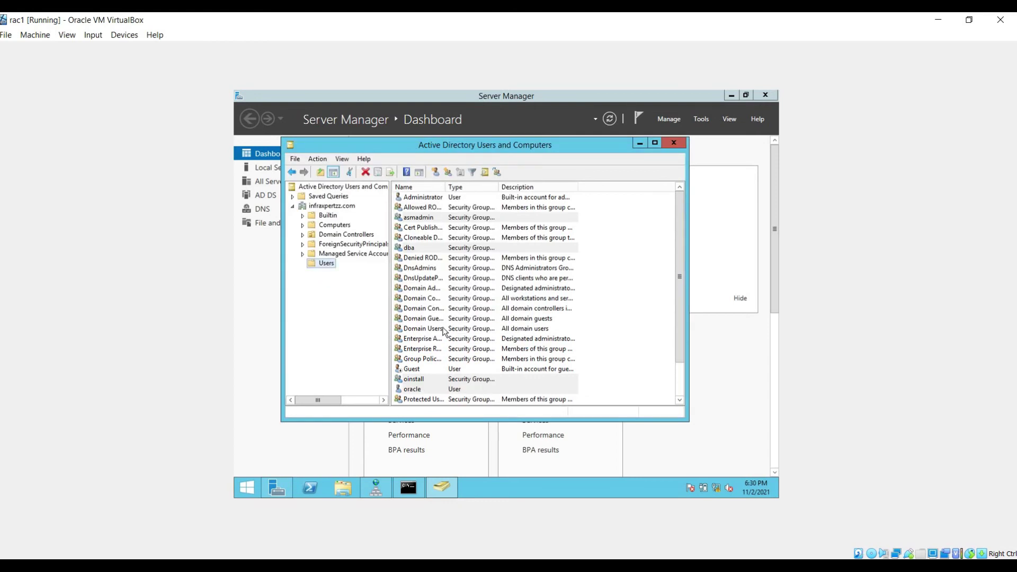
Step: Open the oracle user's properties at the Member Of page
left_click(428, 389)
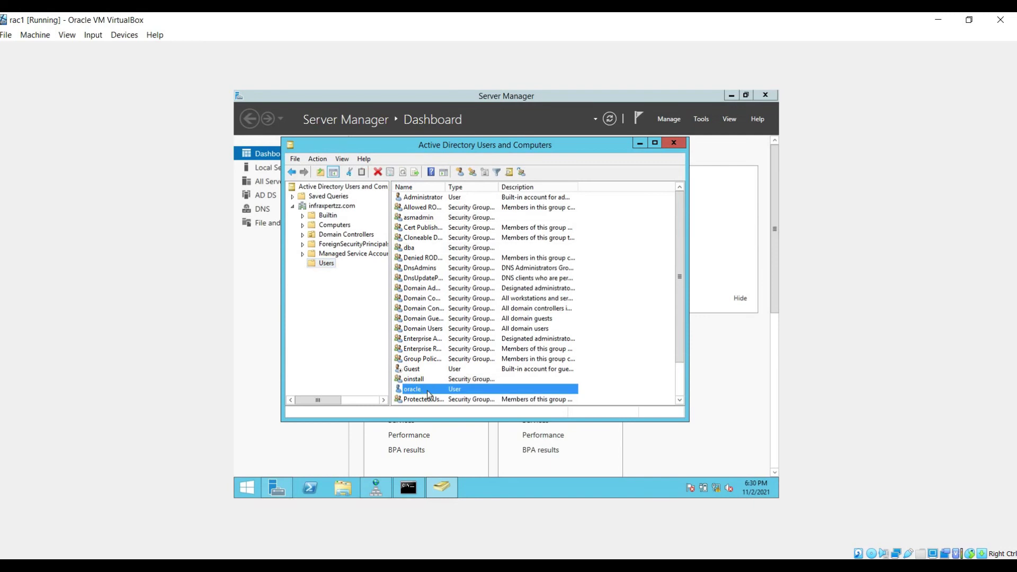
right_click(428, 390)
left_click(466, 367)
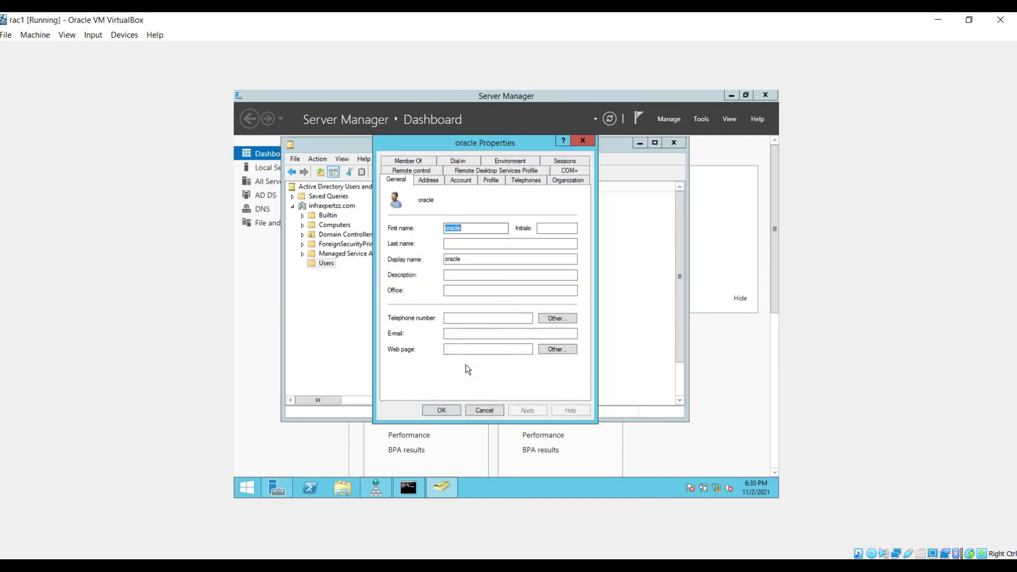
left_click(419, 161)
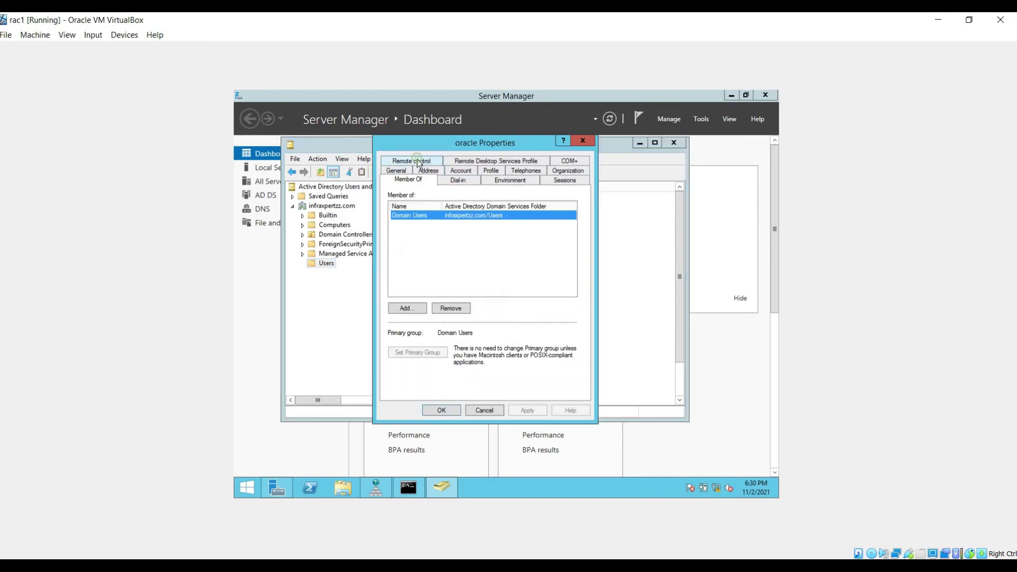
Step: Add the oracle user to the asmadmin group, correcting the misspelled name
left_click(409, 307)
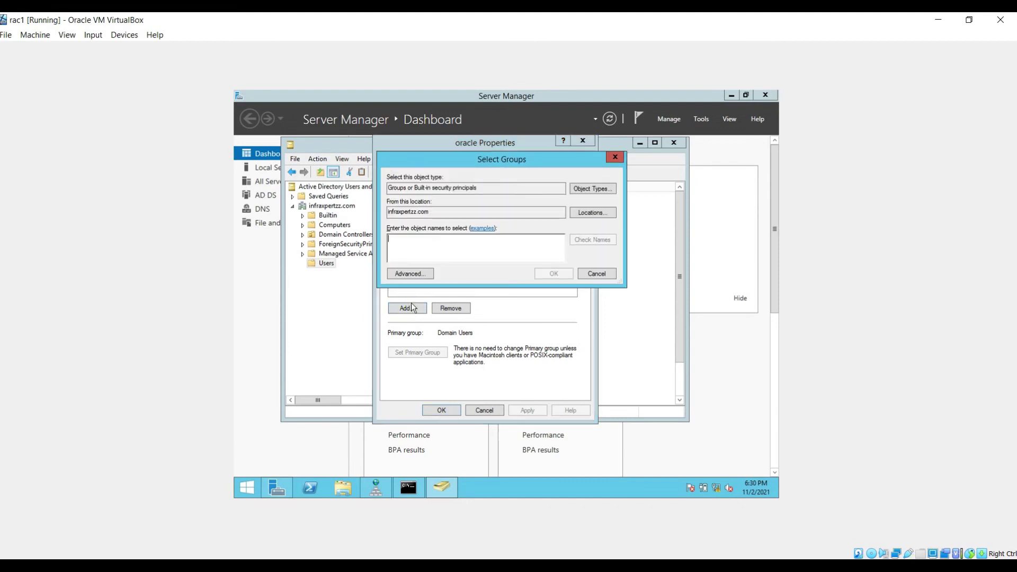
type("ad")
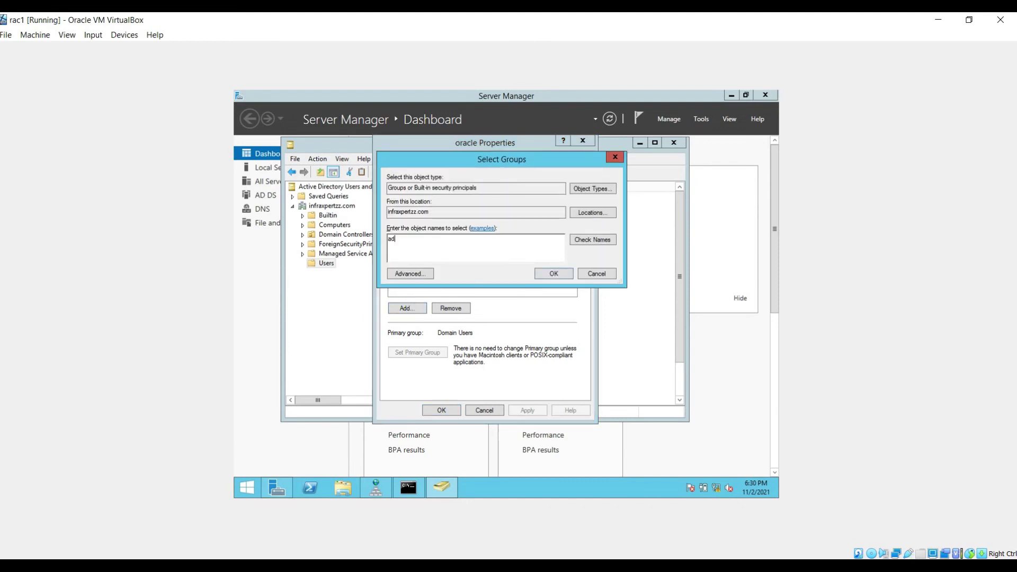
key("BackSpace")
key("BackSpace")
key("BackSpace")
key("Return")
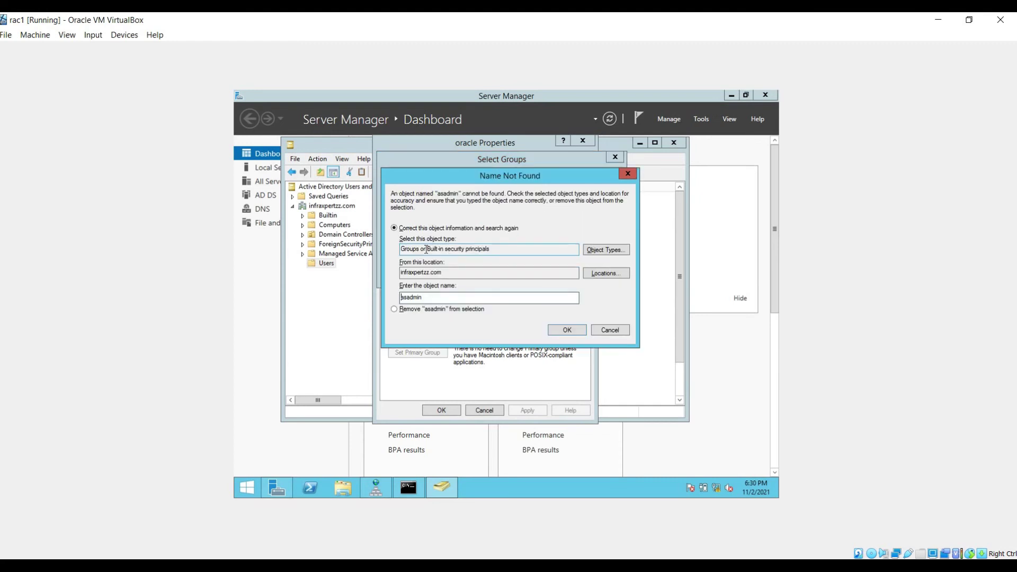
left_click(408, 297)
type("m")
left_click(561, 329)
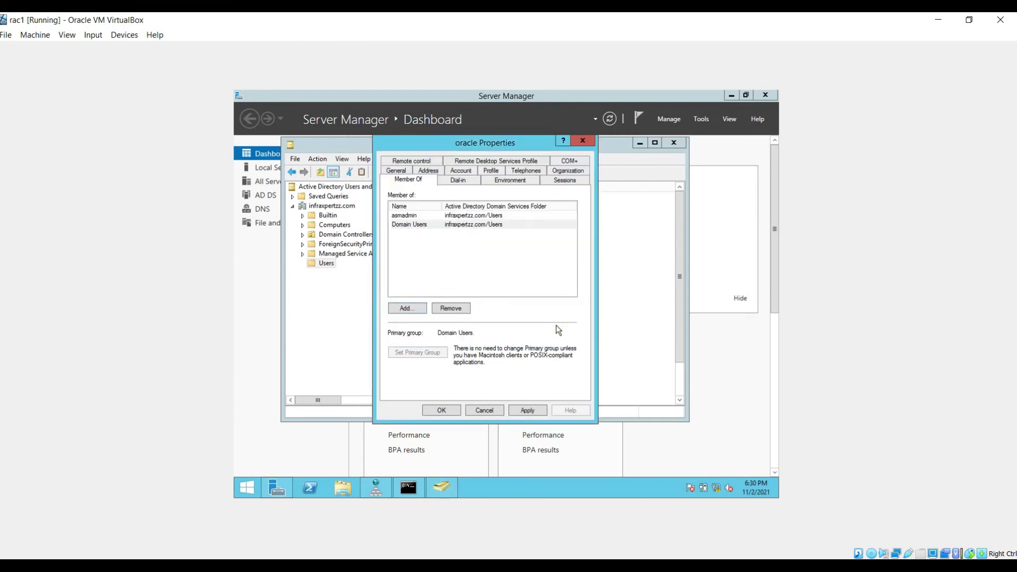
Step: Add the oracle user to the oinstall and dba groups
left_click(406, 310)
type("oi")
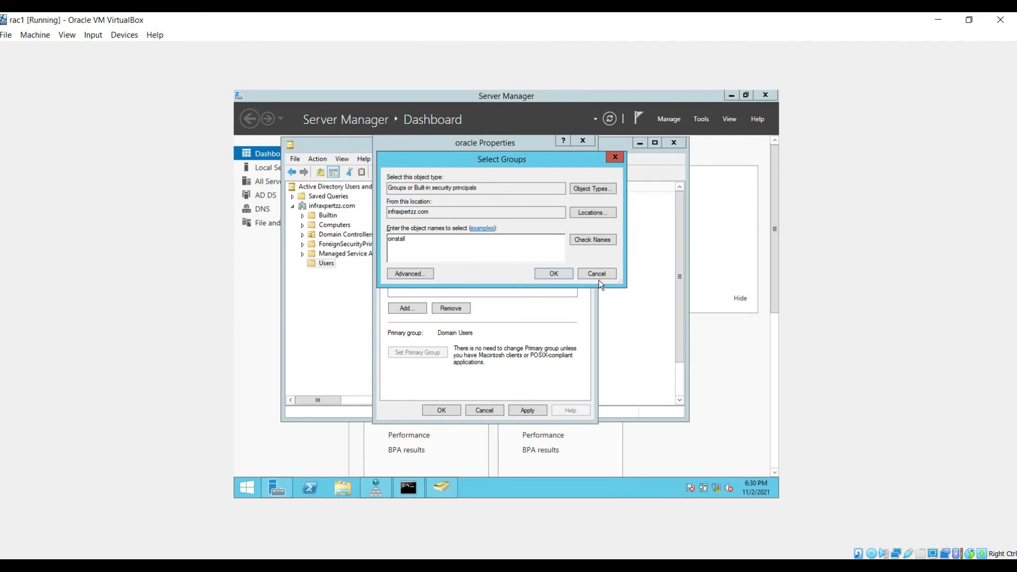
type("nstall")
left_click(554, 273)
left_click(404, 307)
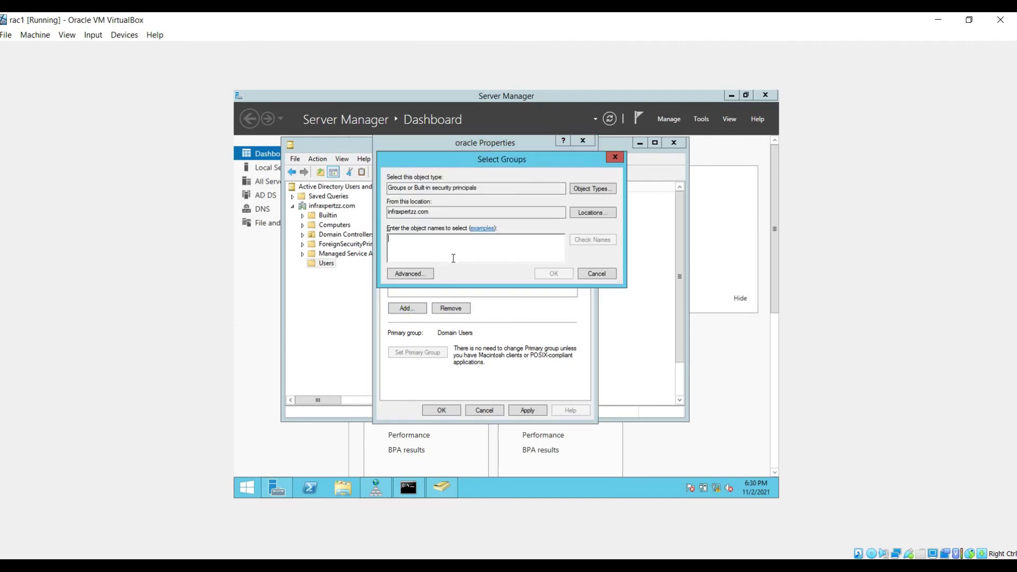
type("dba")
key("Return")
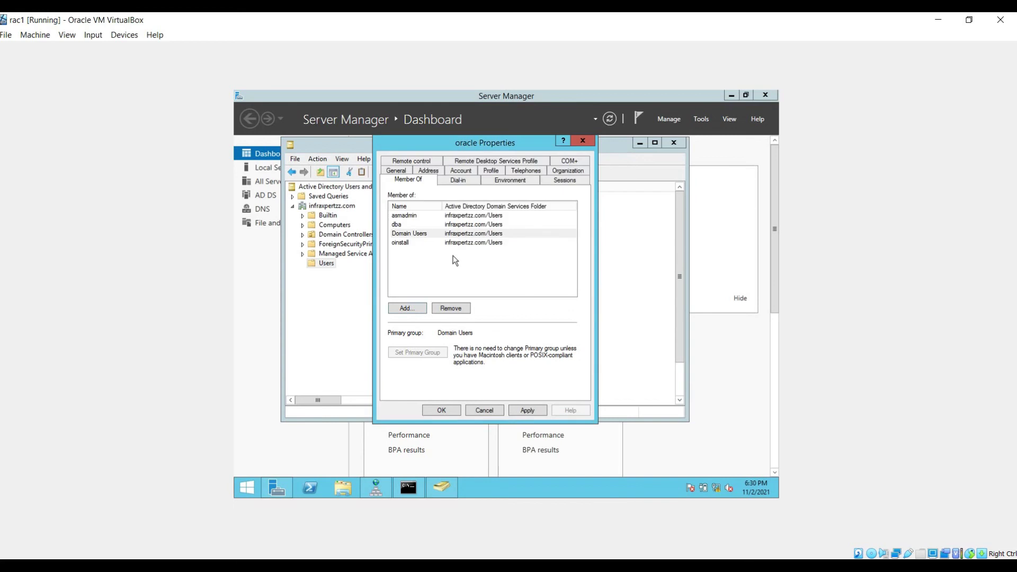
Step: Add oracle to Administrators, then apply and close its properties
left_click(405, 312)
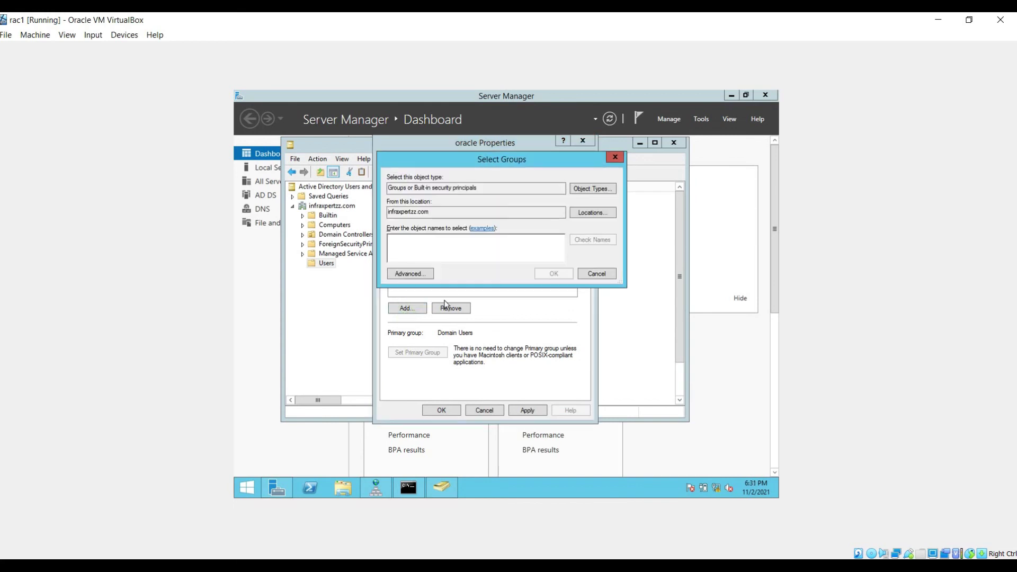
type("administrator")
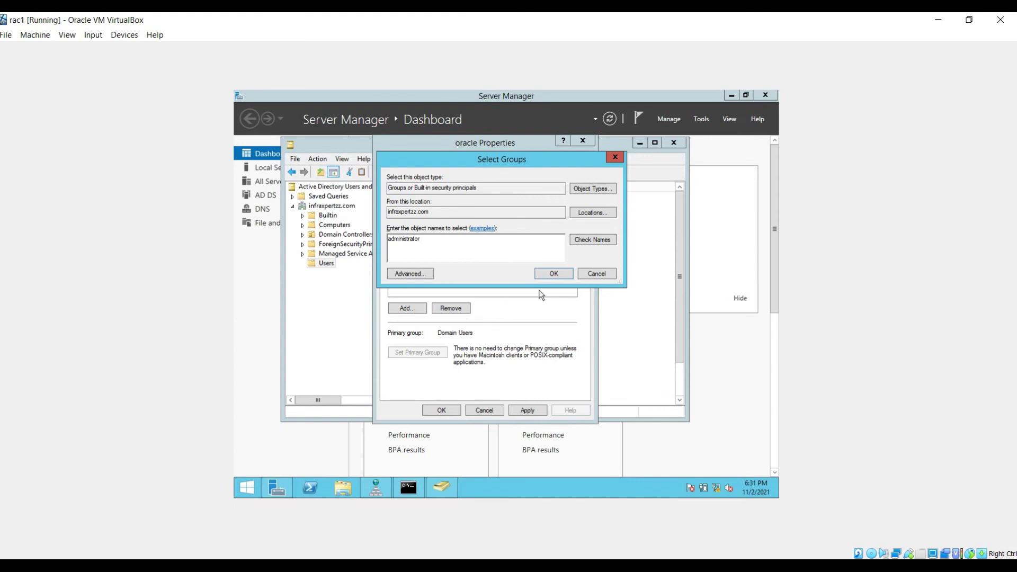
left_click(553, 273)
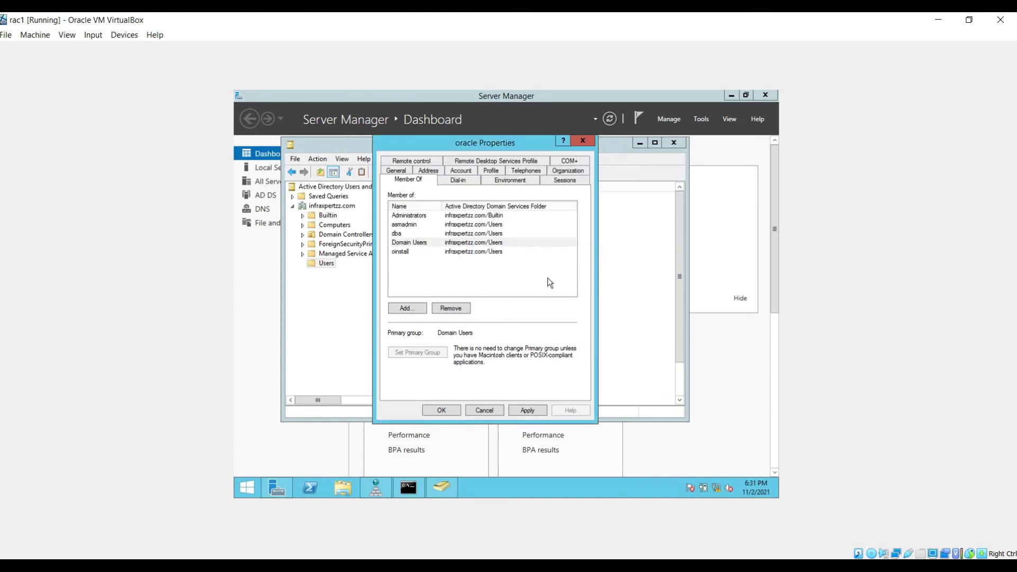
left_click(534, 409)
left_click(442, 411)
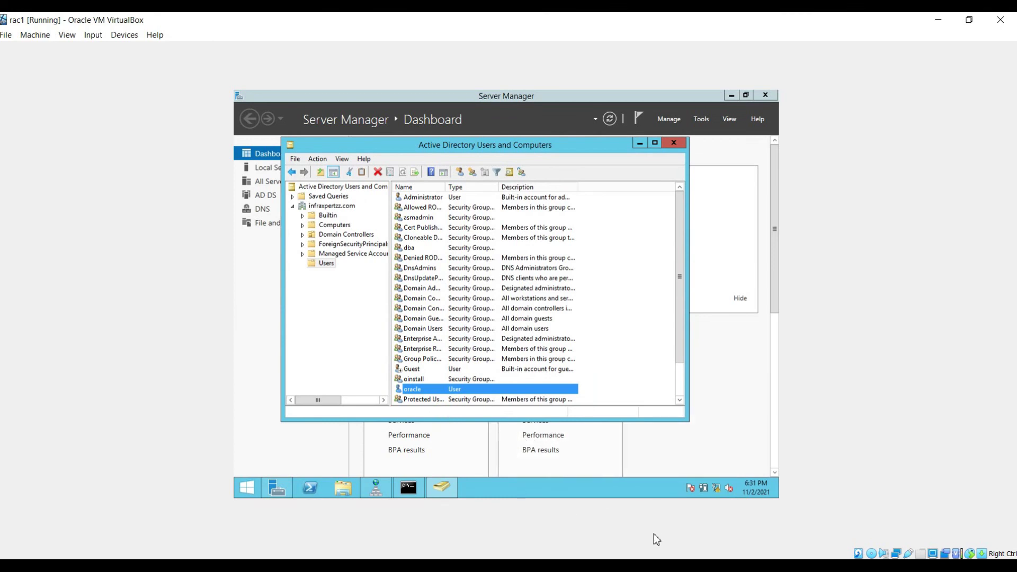
mouse_move(604, 566)
Step: Switch to the rac2 VM and launch Computer Management from the Win+X menu
left_click(644, 538)
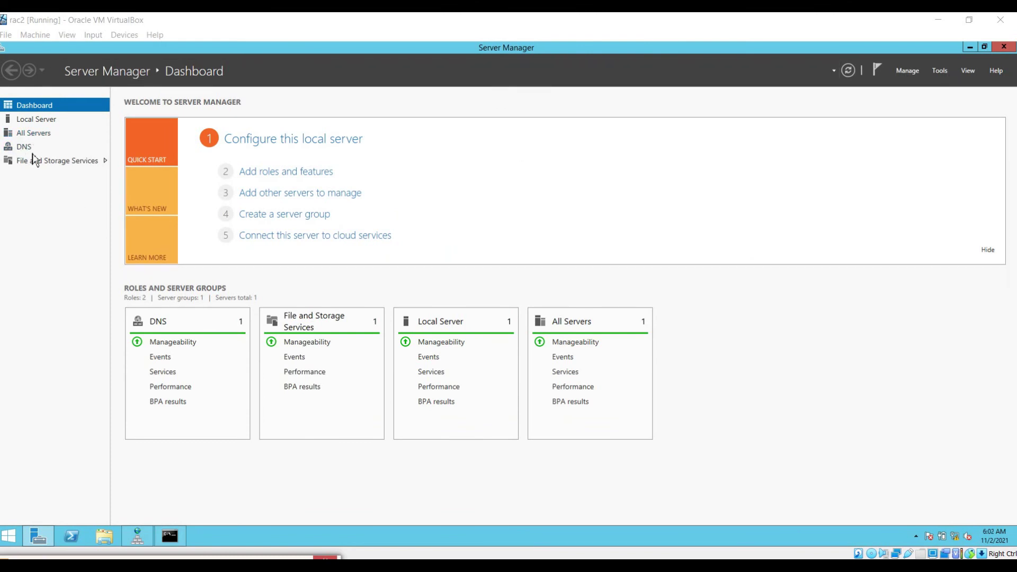
left_click(30, 121)
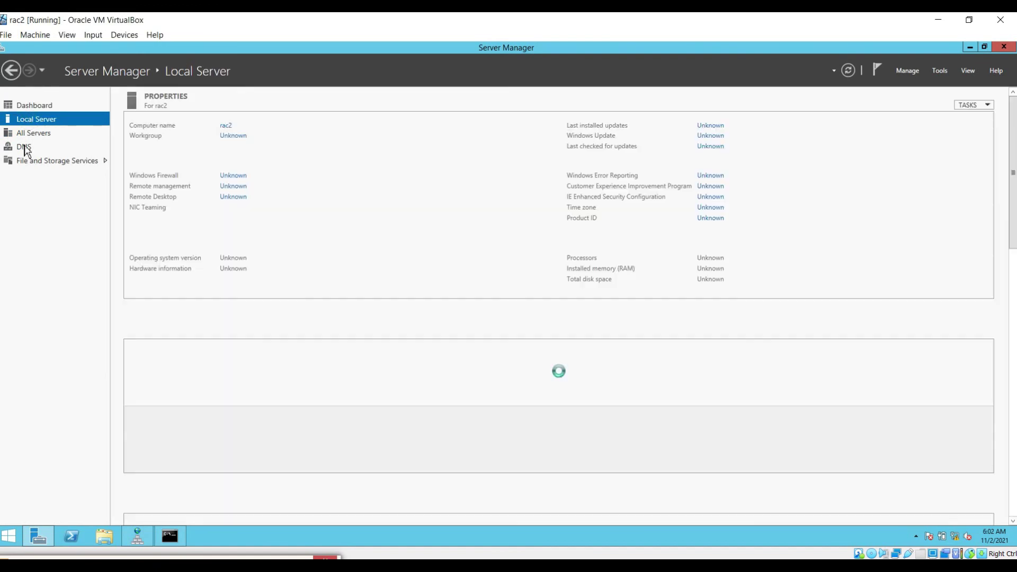
left_click(34, 133)
left_click(9, 536)
right_click(9, 536)
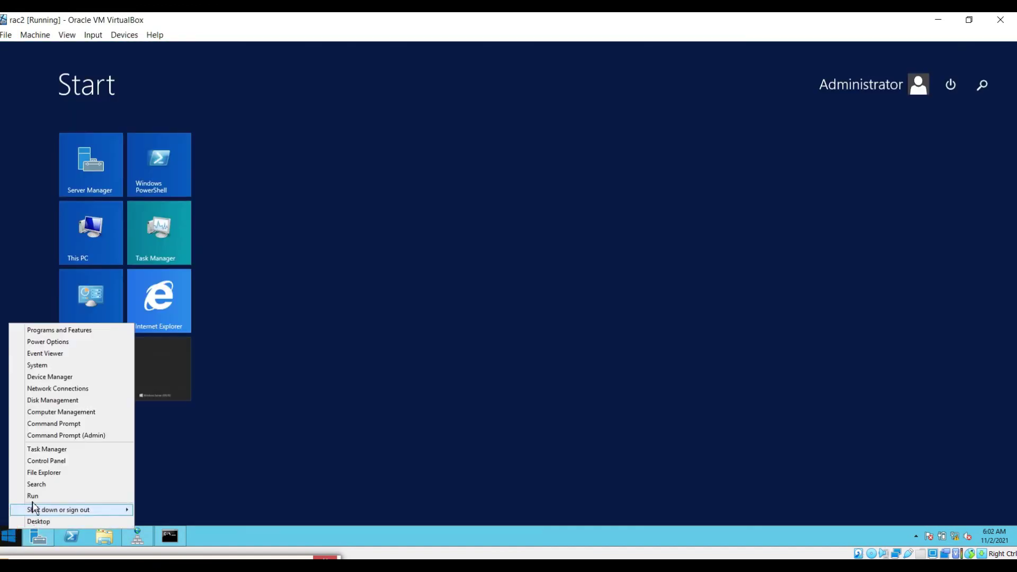
left_click(51, 413)
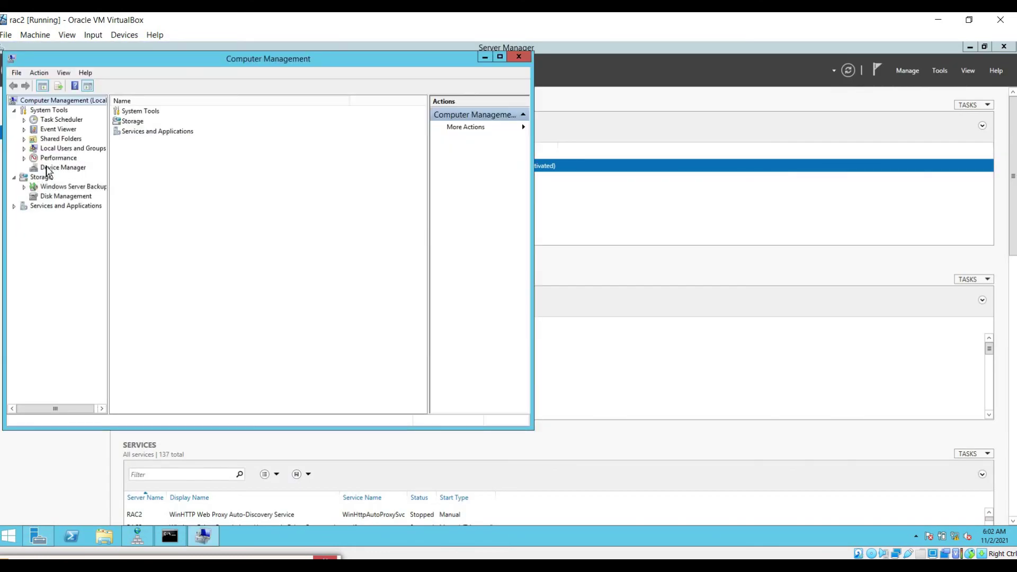
Step: Open the Administrators group's properties under Local Users and Groups > Groups
left_click(24, 149)
left_click(56, 159)
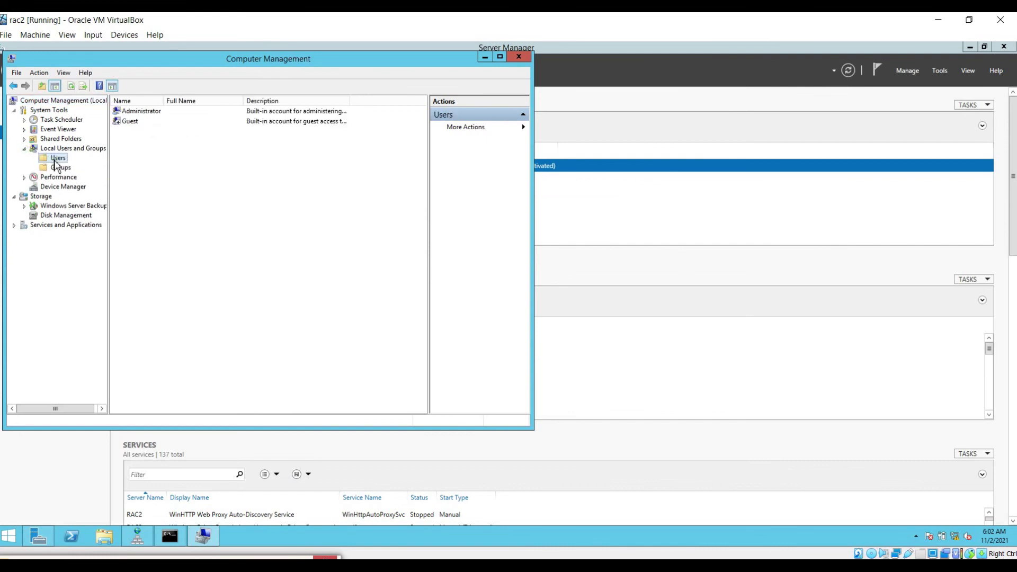
left_click(139, 112)
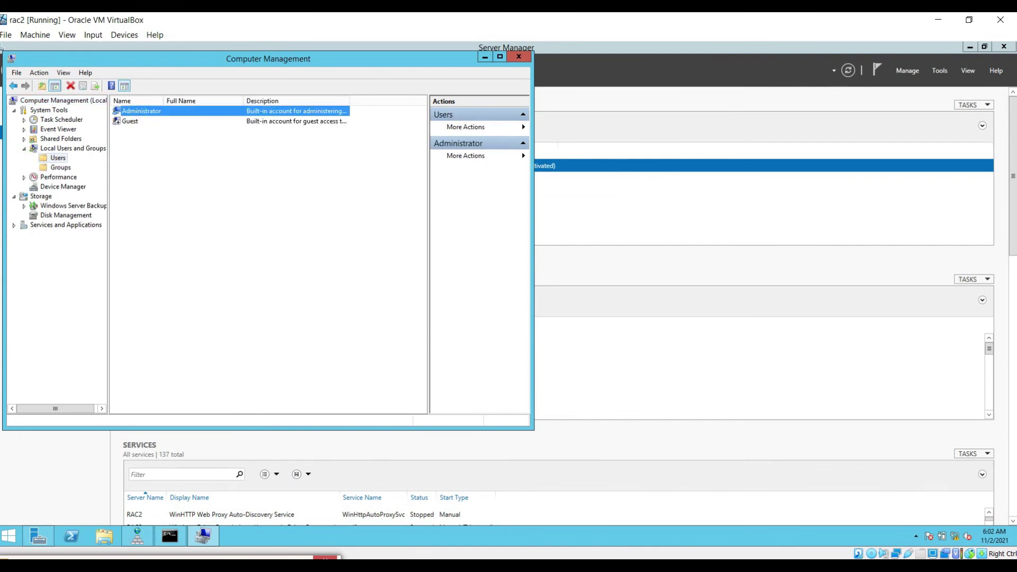
left_click(60, 169)
double_click(149, 121)
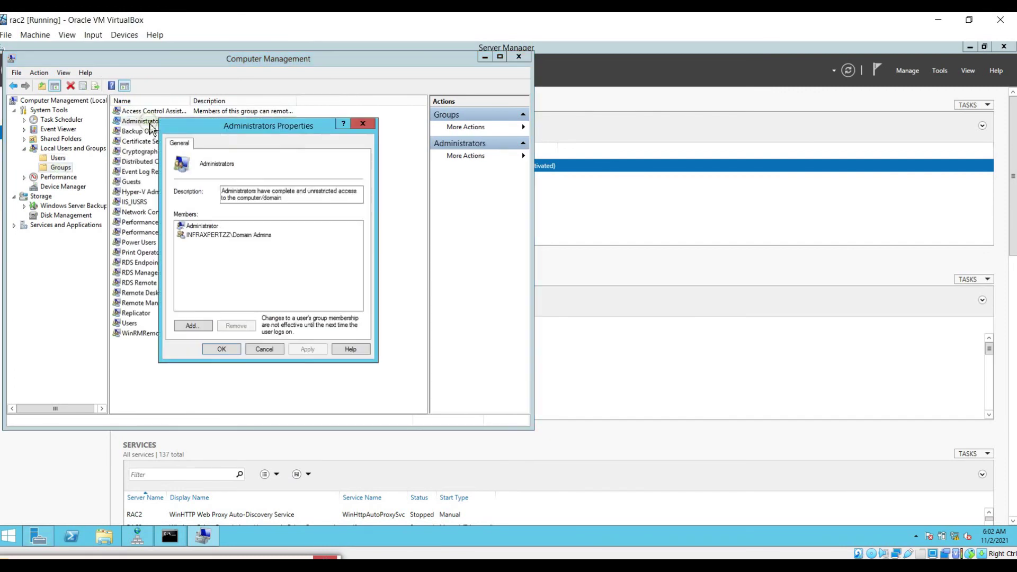
Step: Add domain user oracle to Administrators with domain credentials, apply, and return to desktop
left_click(194, 326)
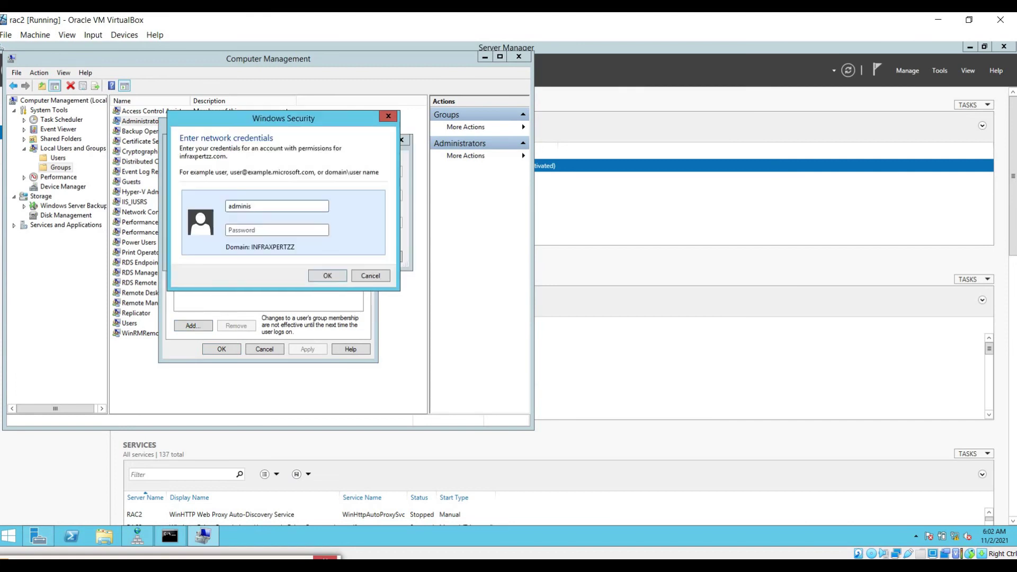
type("P")
key("Return")
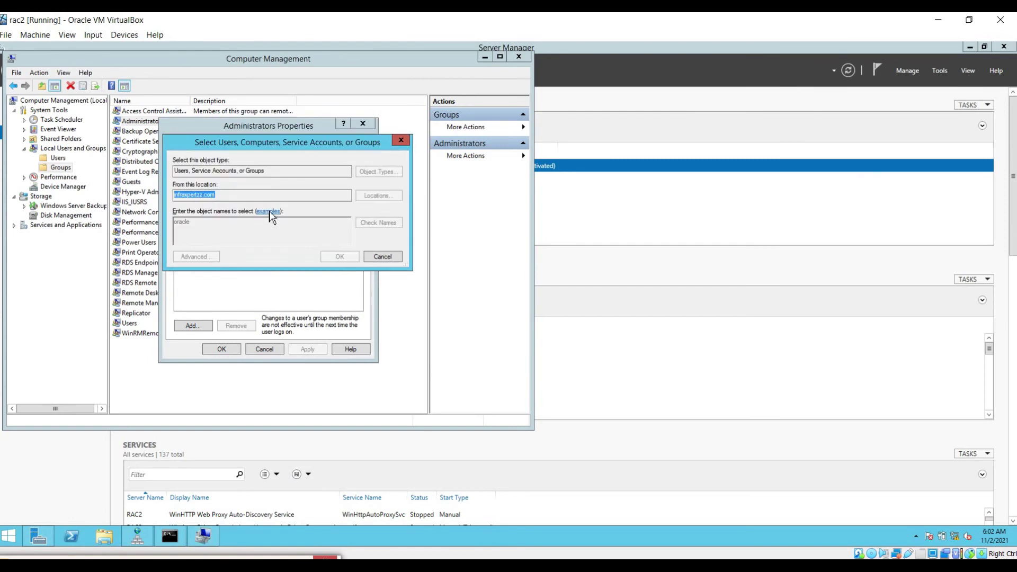
key("Return")
left_click(321, 351)
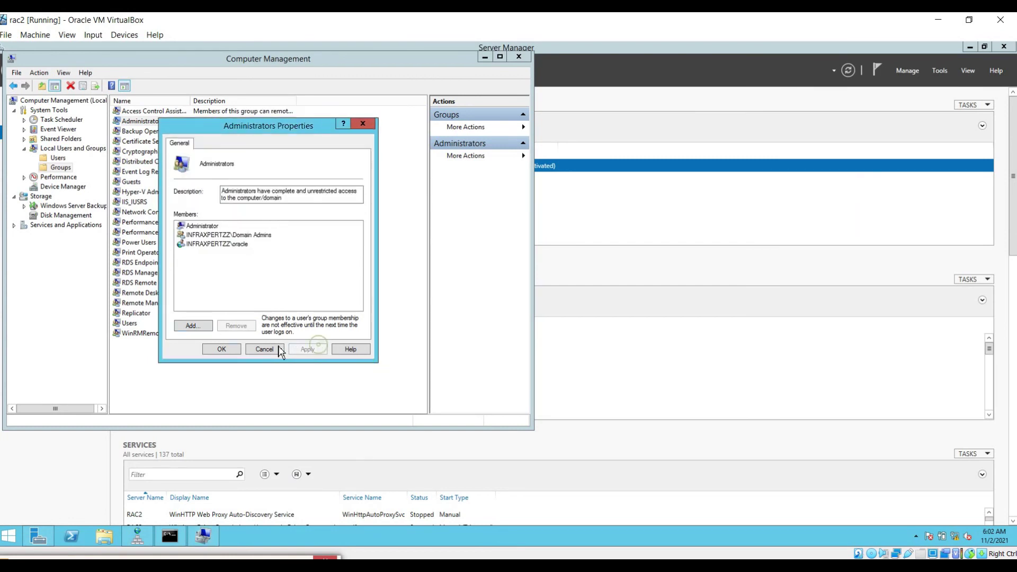
left_click(222, 349)
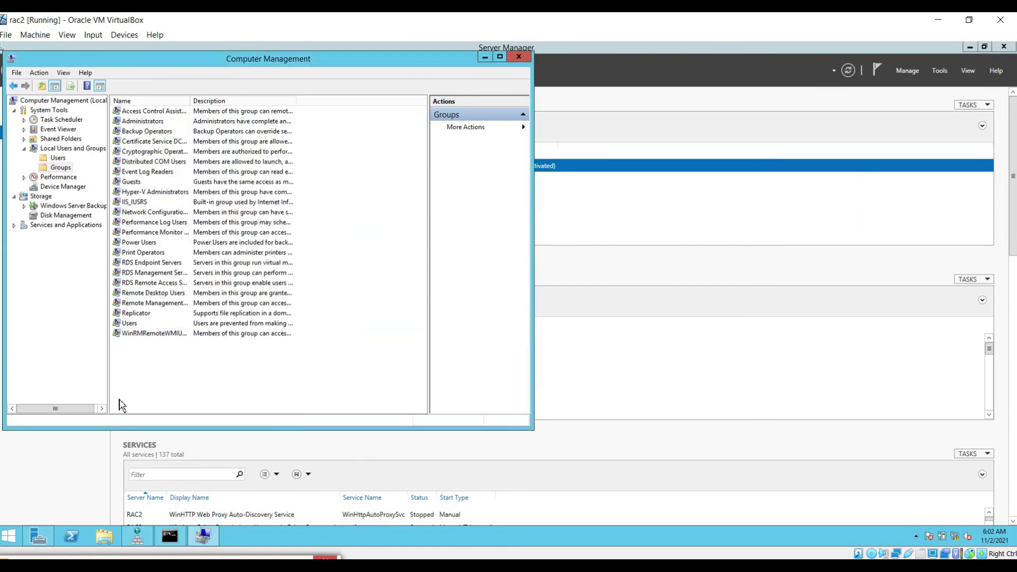
left_click(21, 537)
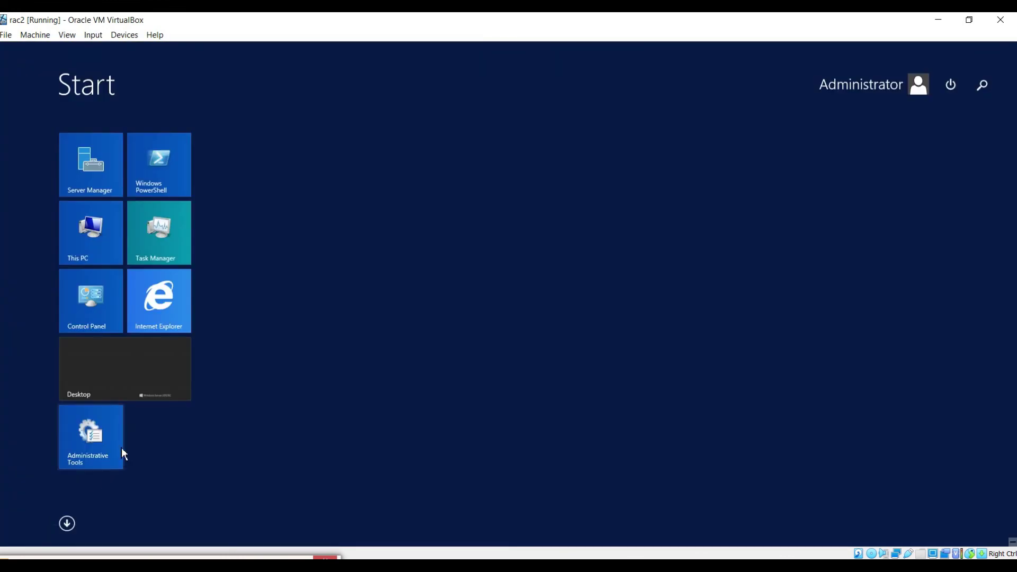
left_click(202, 533)
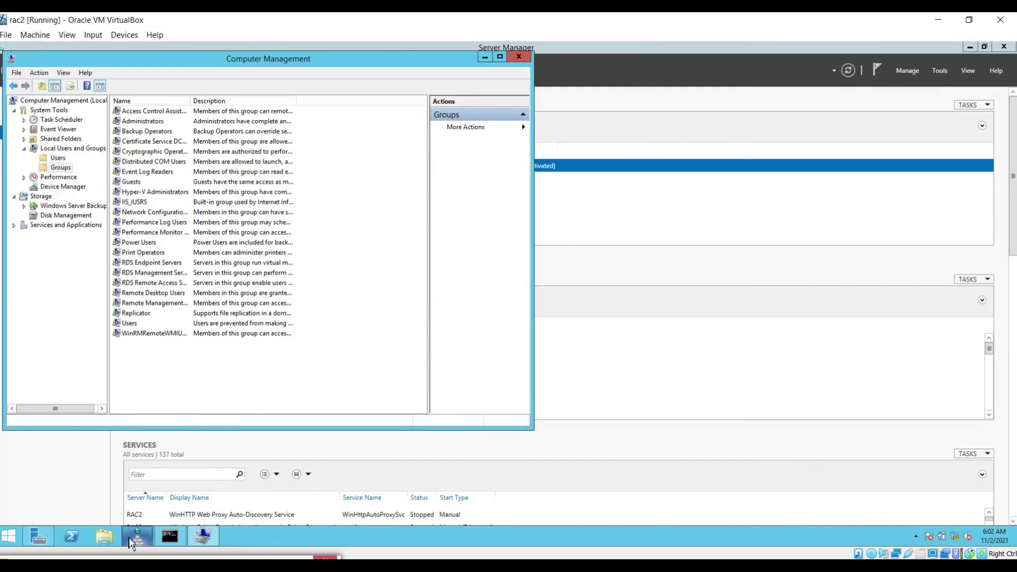
Step: Shut down rac2 with reason Other (Unplanned) and go back to VirtualBox Manager
left_click(109, 538)
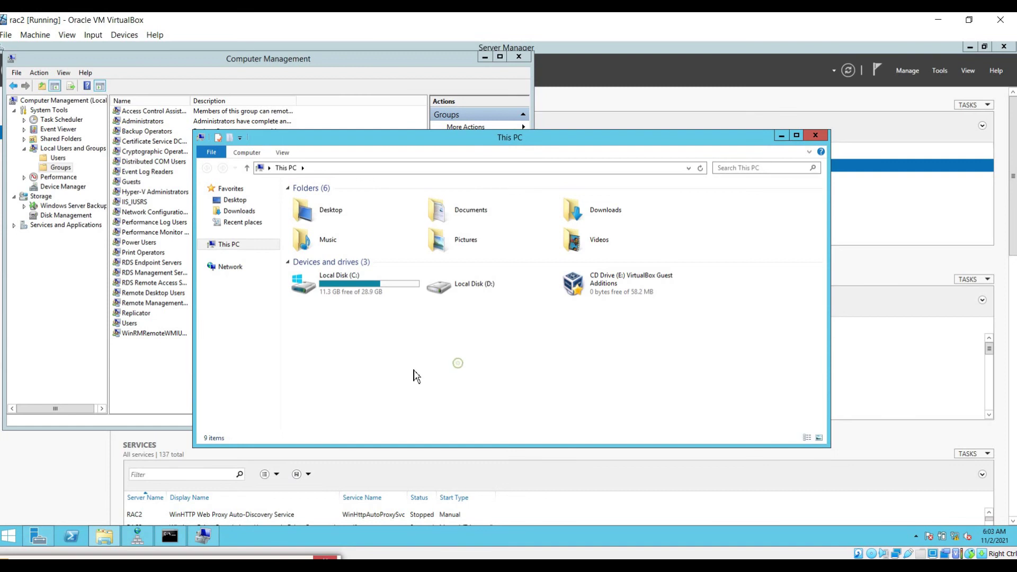
left_click(12, 537)
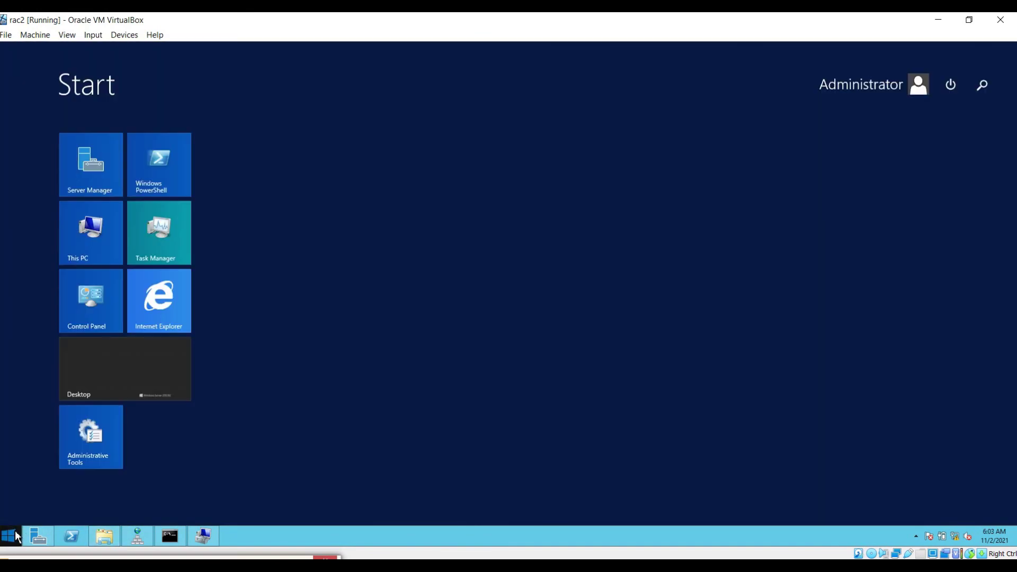
left_click(956, 83)
left_click(945, 116)
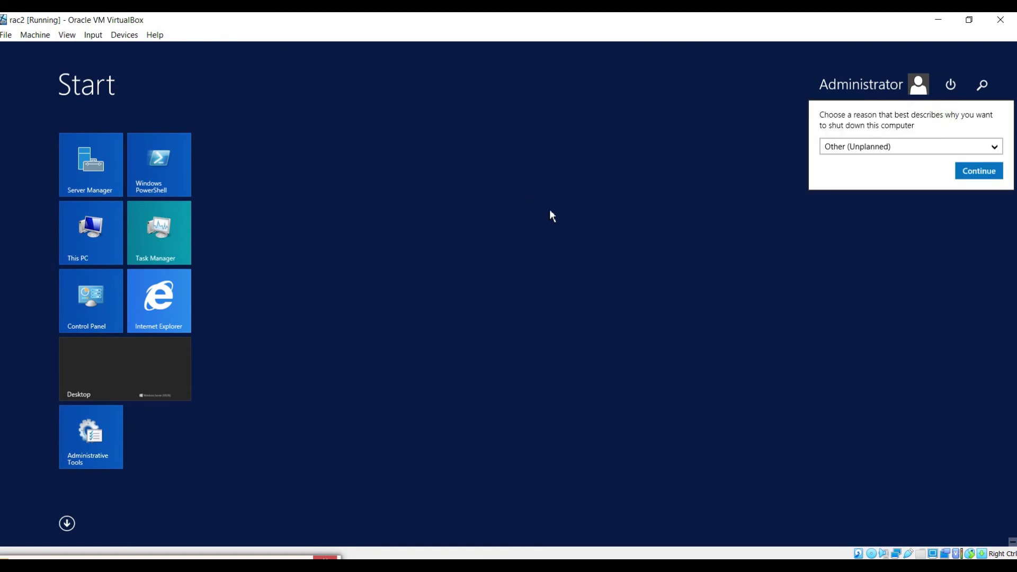
left_click(992, 170)
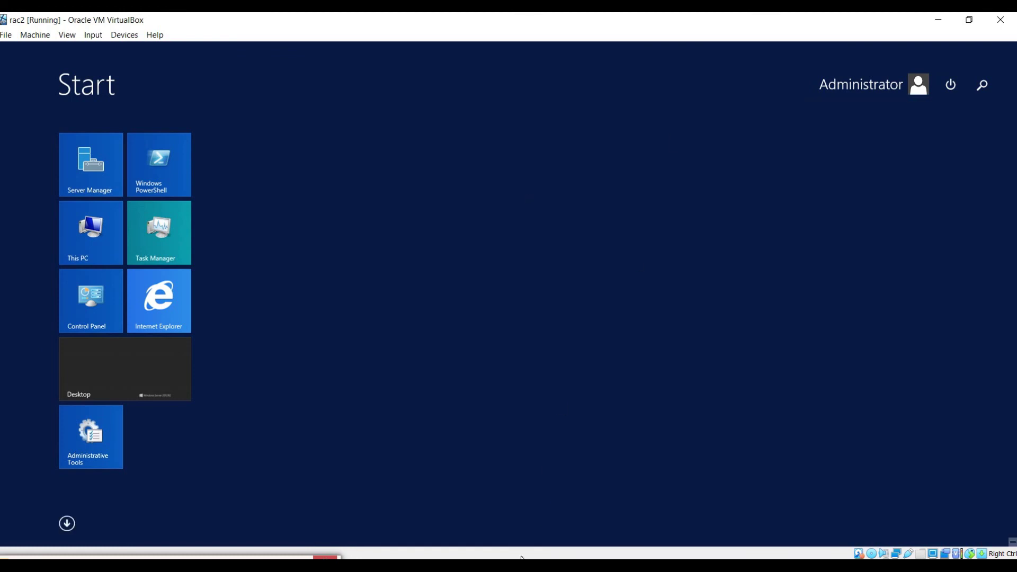
key("alt+Tab")
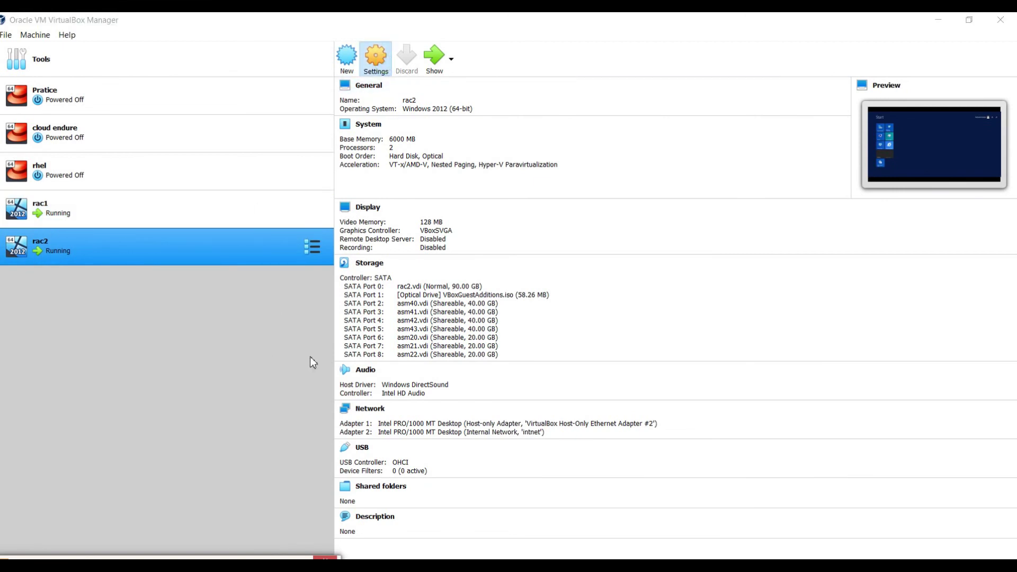
key("ctrl+s")
Step: Add a rac2 shared folder pointing to E:\Oracle\DB Binaries on the host
left_click(376, 328)
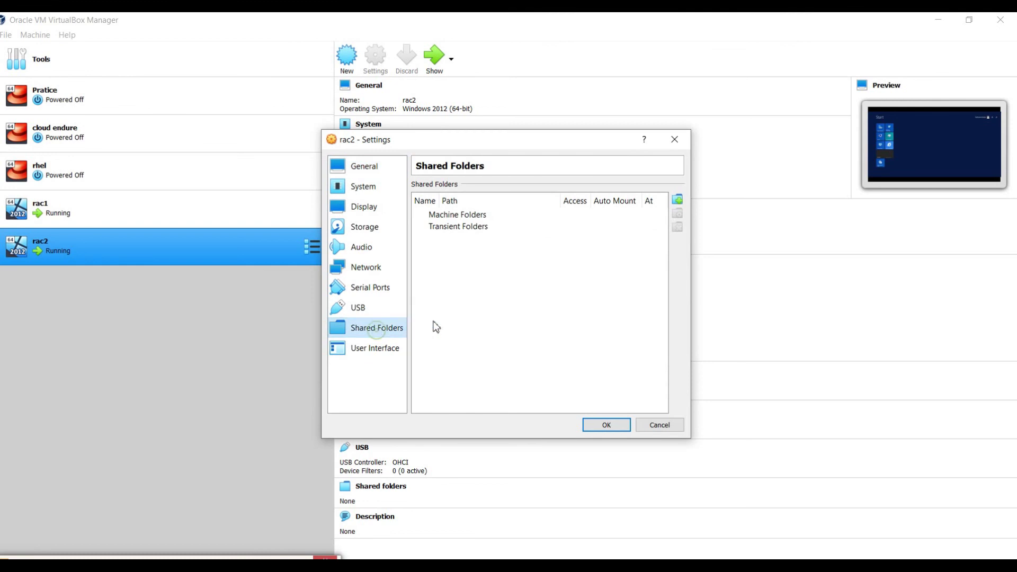
left_click(677, 199)
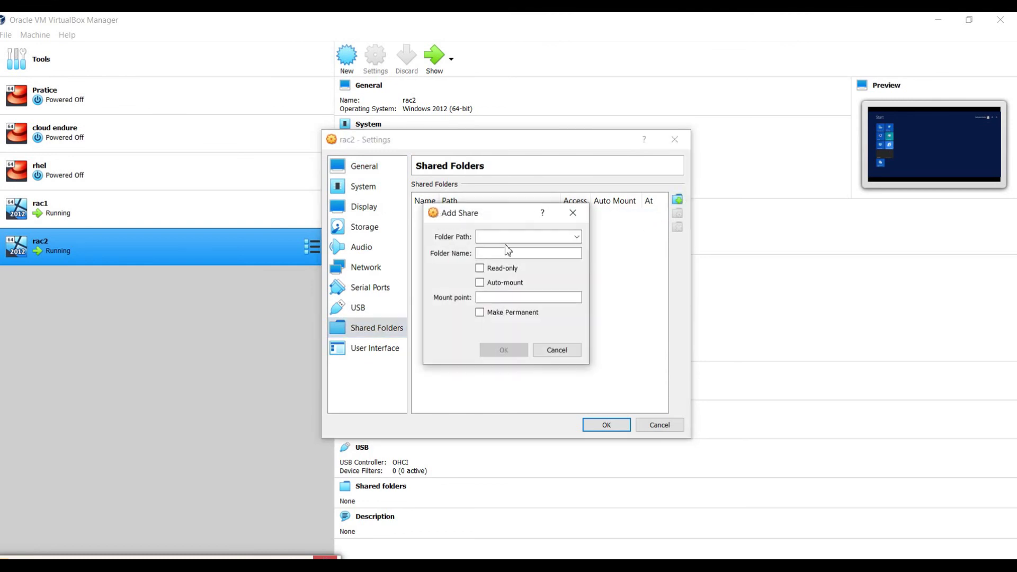
left_click(578, 237)
left_click(523, 260)
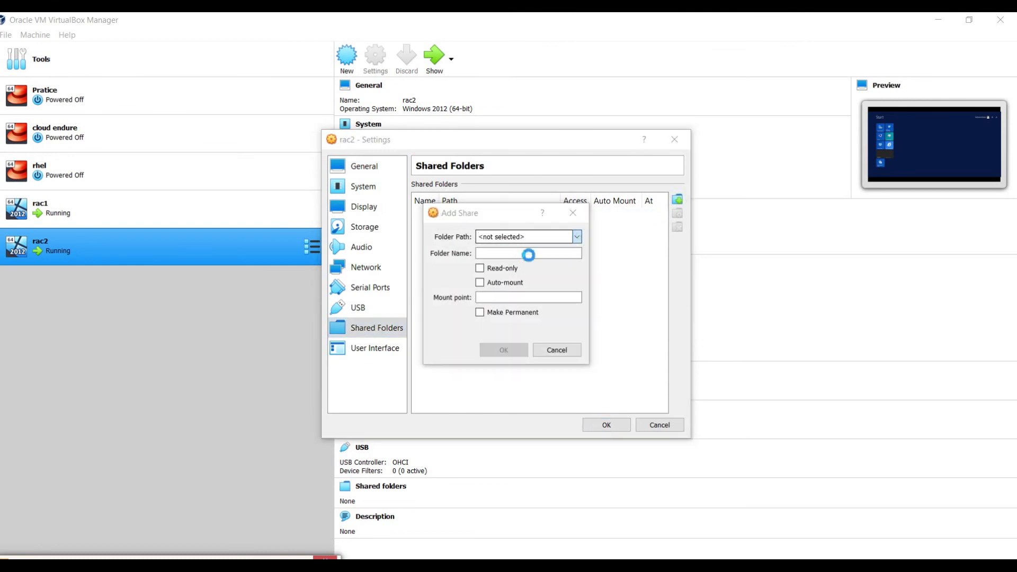
scroll(506, 426, "down", 3)
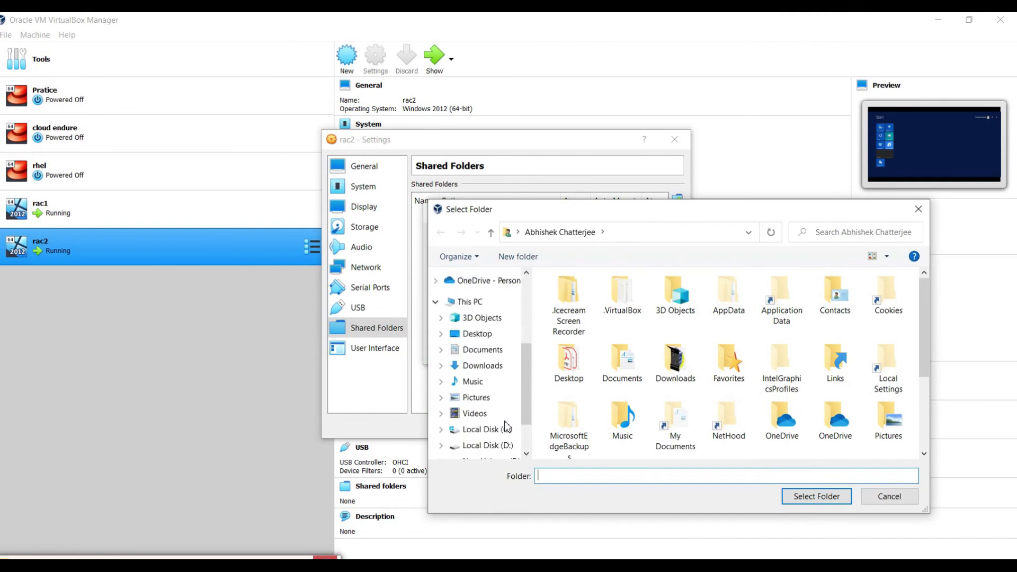
left_click(491, 407)
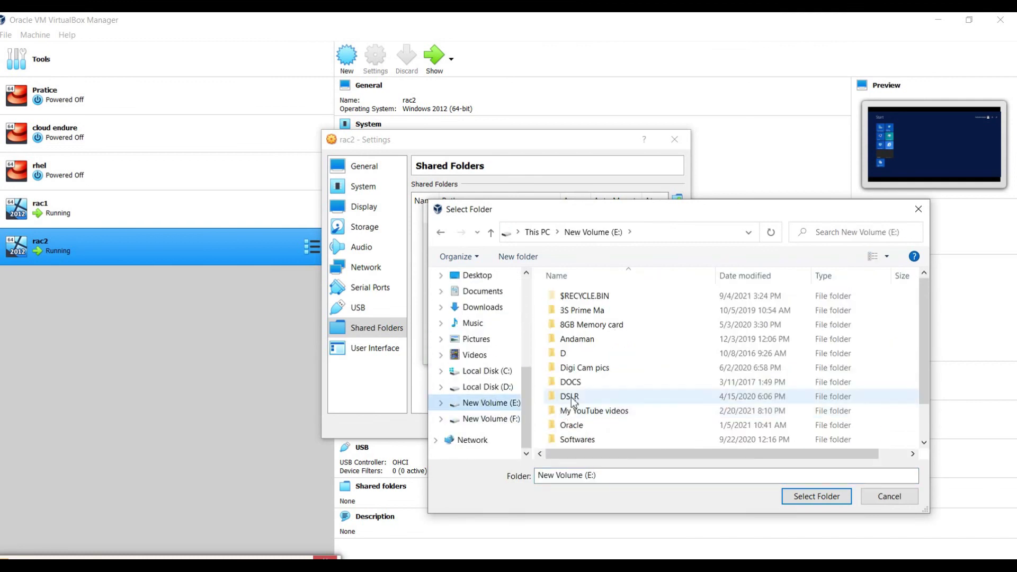
double_click(572, 426)
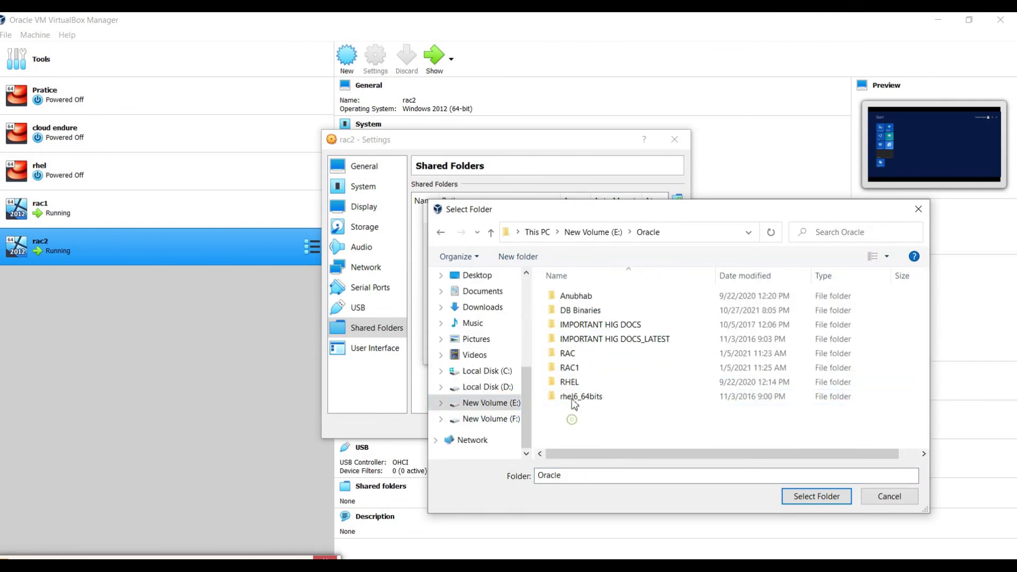
left_click(568, 310)
double_click(568, 311)
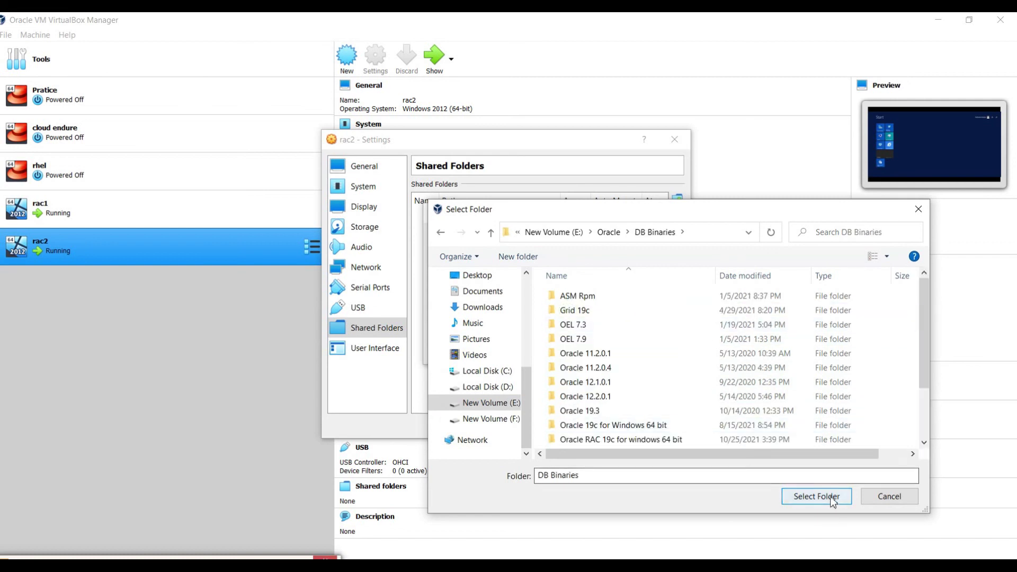
left_click(830, 495)
Step: Make the DB_Binaries share auto-mount and permanent, then save rac2's settings
left_click(488, 284)
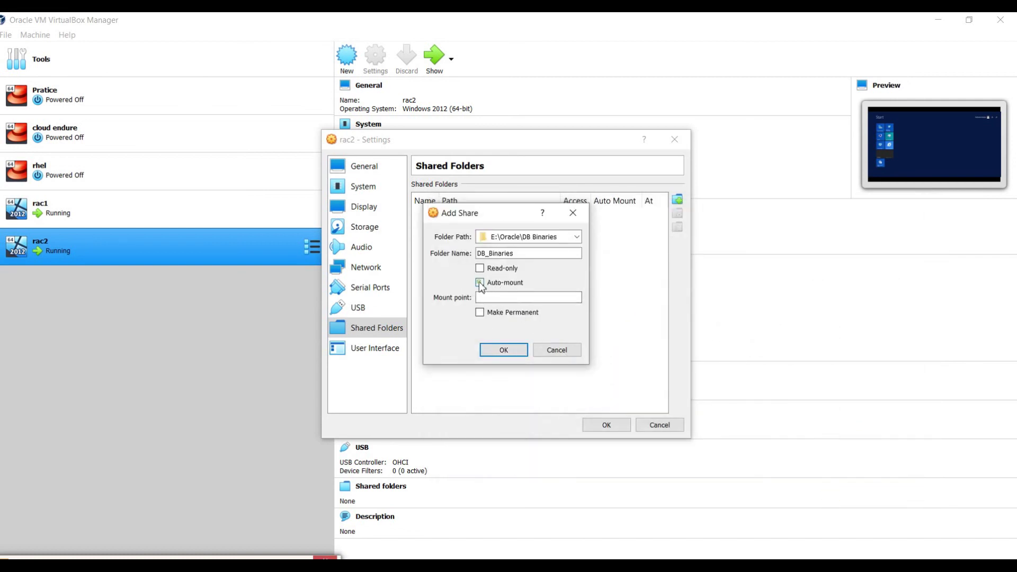
left_click(481, 313)
left_click(504, 350)
left_click(605, 428)
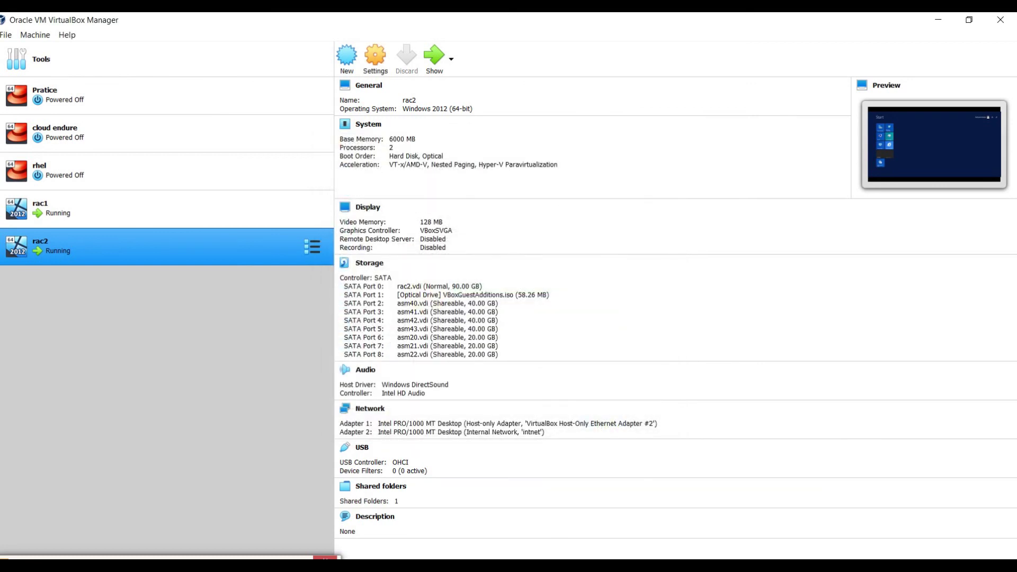
Step: Refresh This PC on rac2 and quick-format Local Disk (D:)
left_click(641, 528)
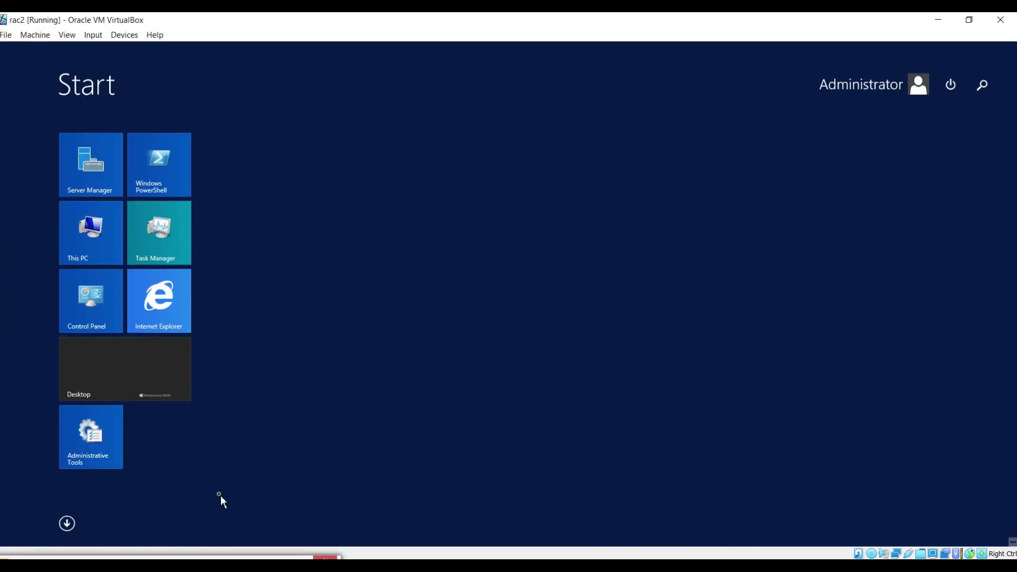
key("super")
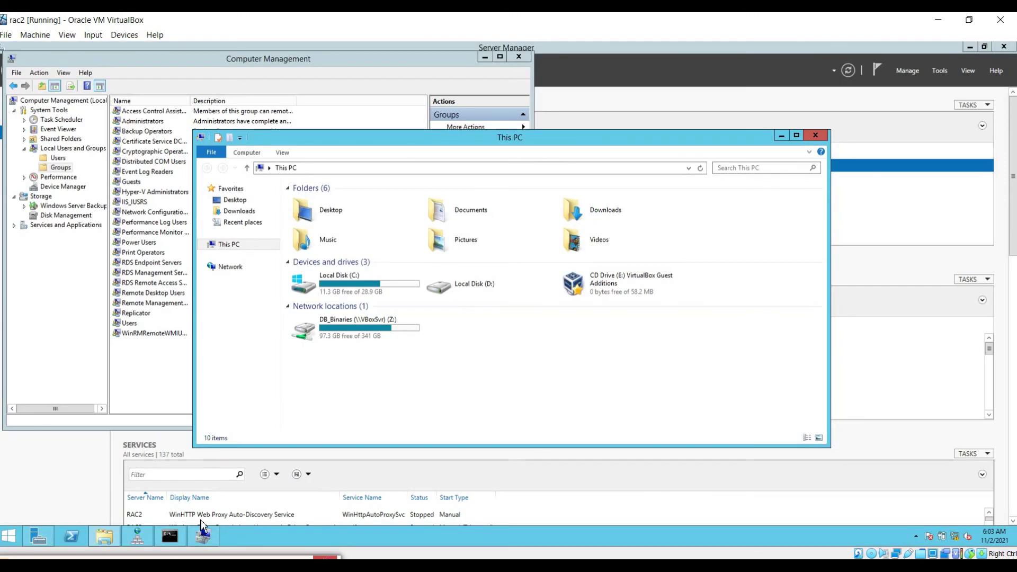
right_click(416, 364)
left_click(445, 405)
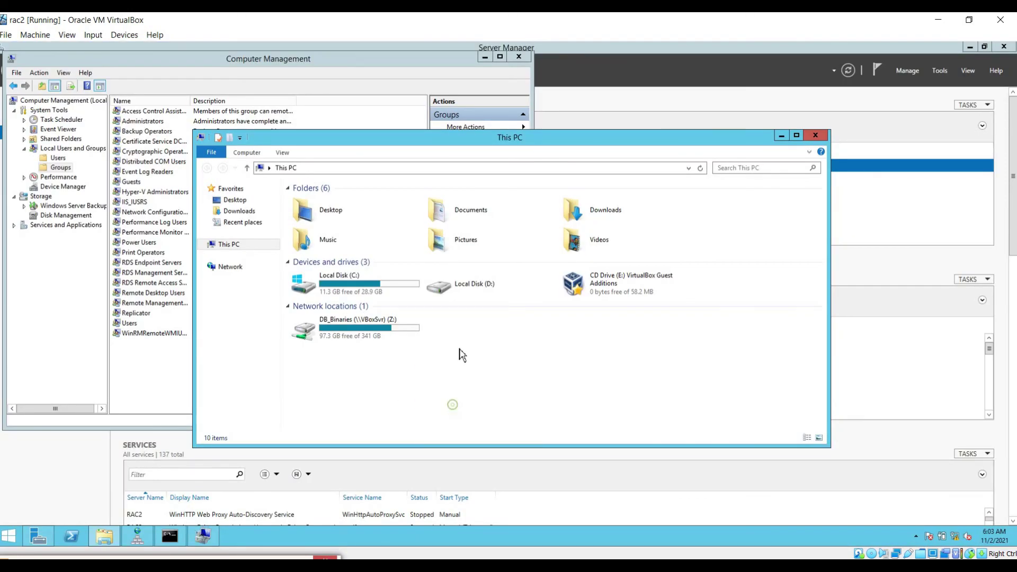
right_click(462, 284)
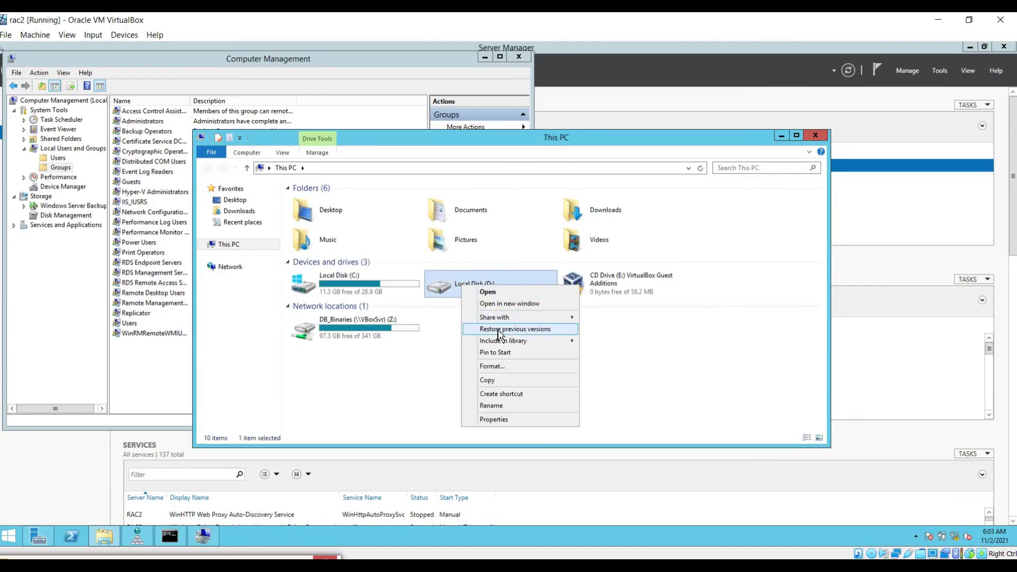
left_click(488, 366)
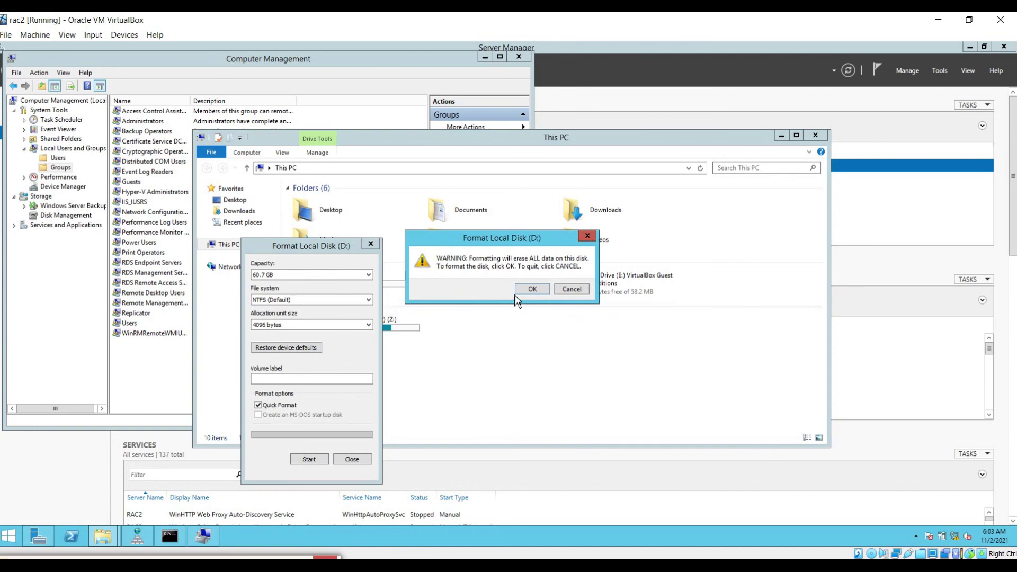
left_click(532, 289)
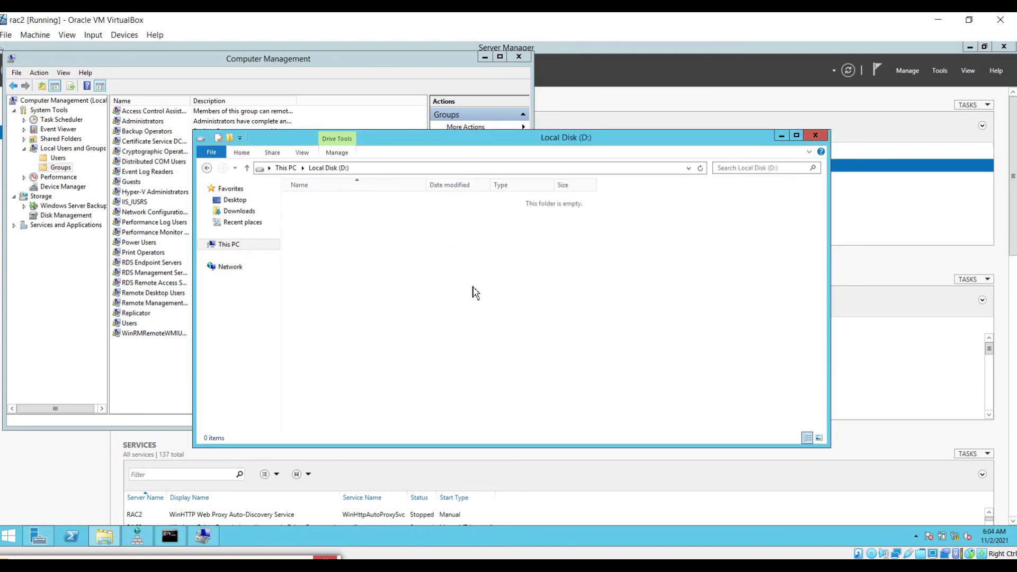
Step: Open the empty D: drive's context menu options
right_click(473, 290)
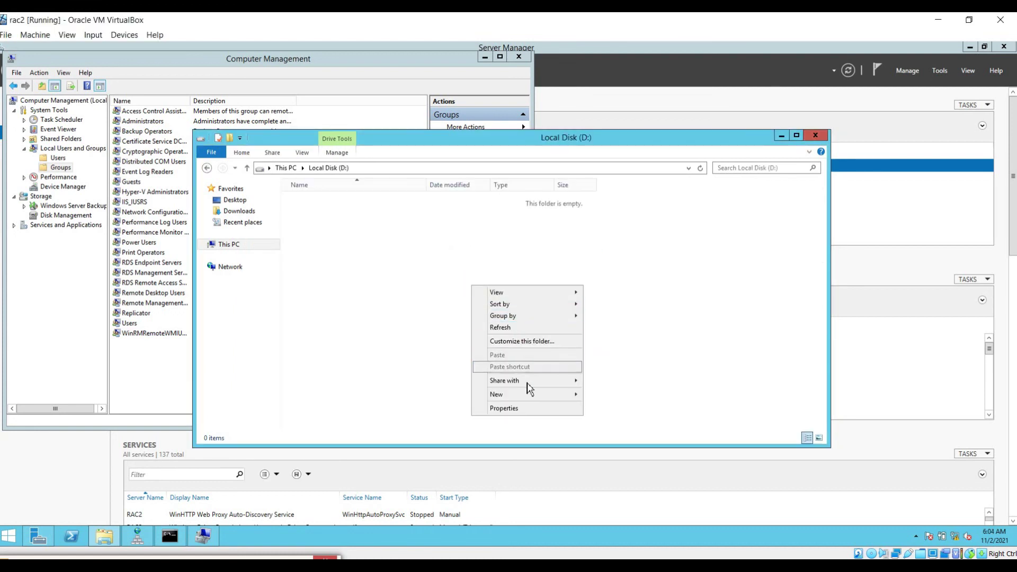
mouse_move(529, 395)
left_click(605, 401)
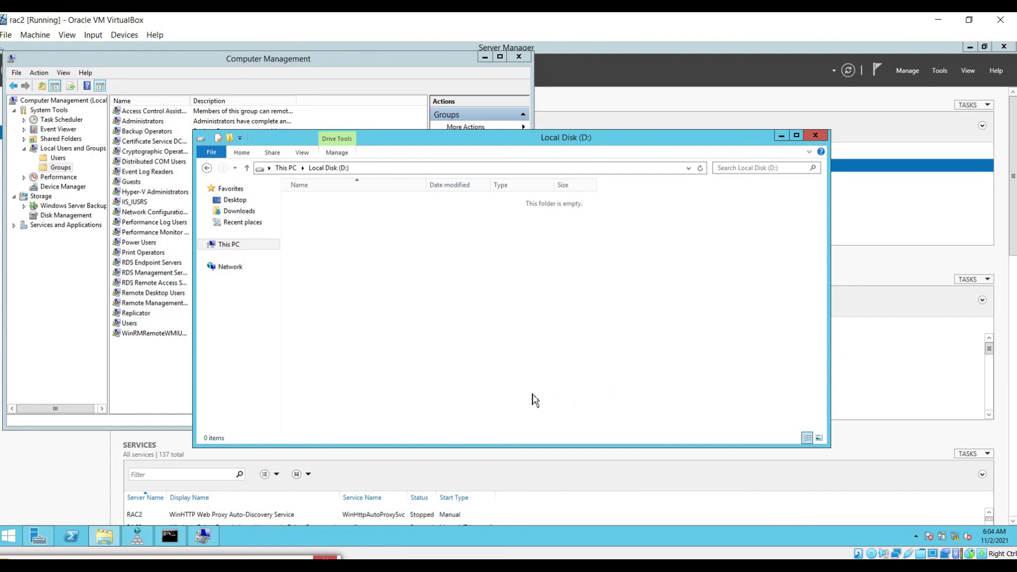
right_click(533, 394)
left_click(169, 536)
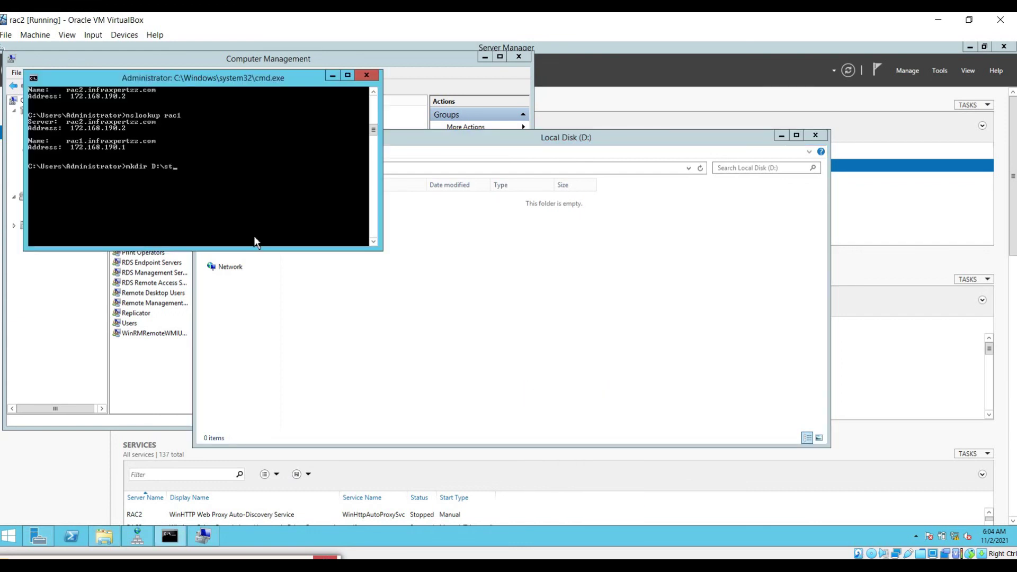
Step: Run mkdir D:\stage\19.3.0.0\grid in the rac2 command prompt
type("ges")
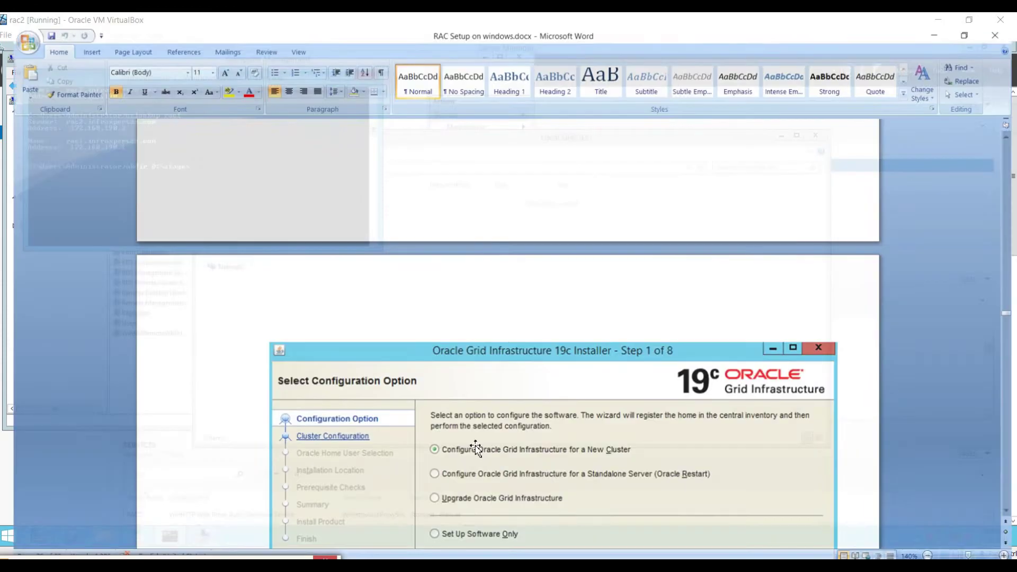
scroll(434, 400, "up", 10)
scroll(434, 400, "up", 15)
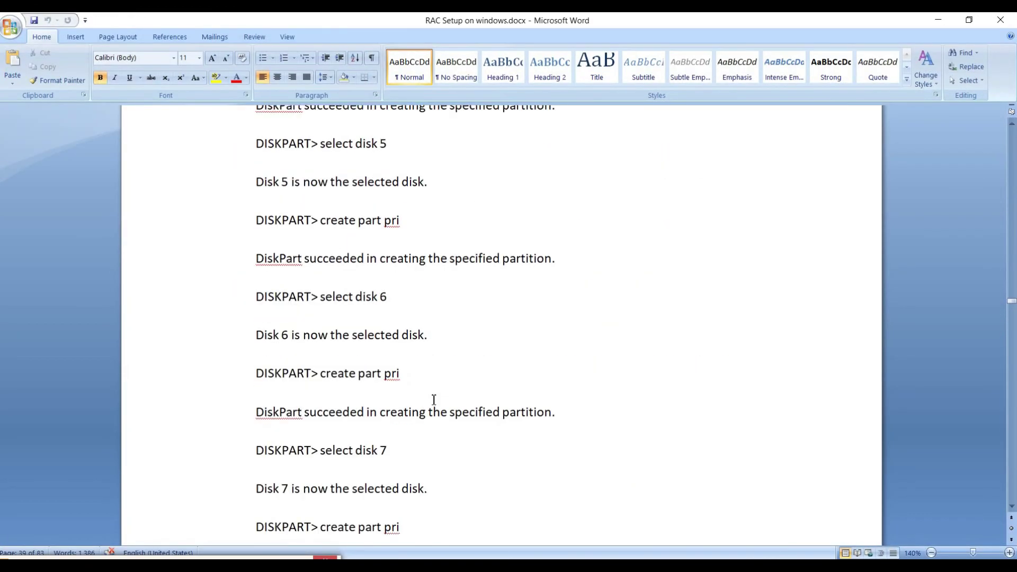
scroll(433, 400, "up", 4)
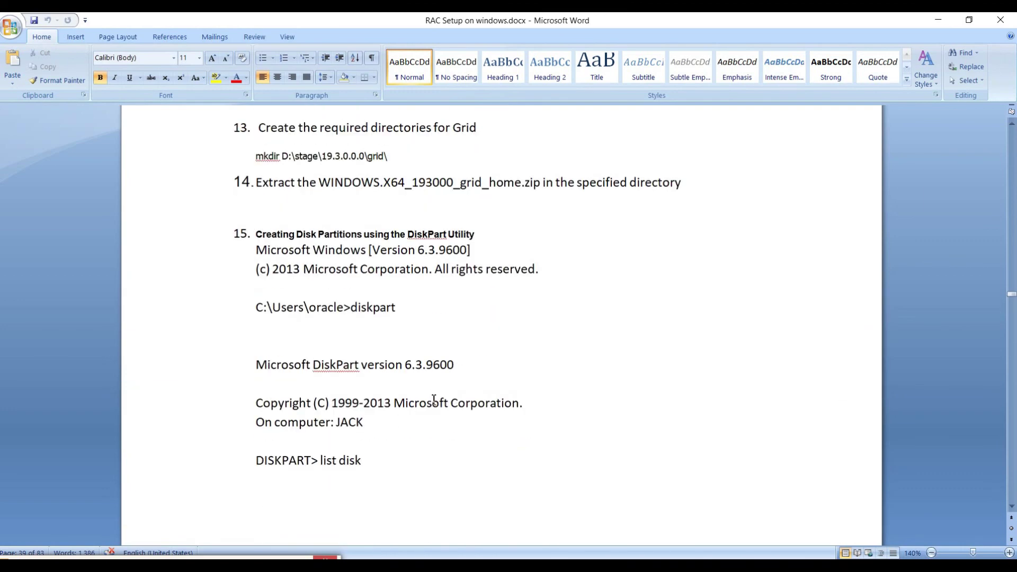
scroll(432, 345, "up", 3)
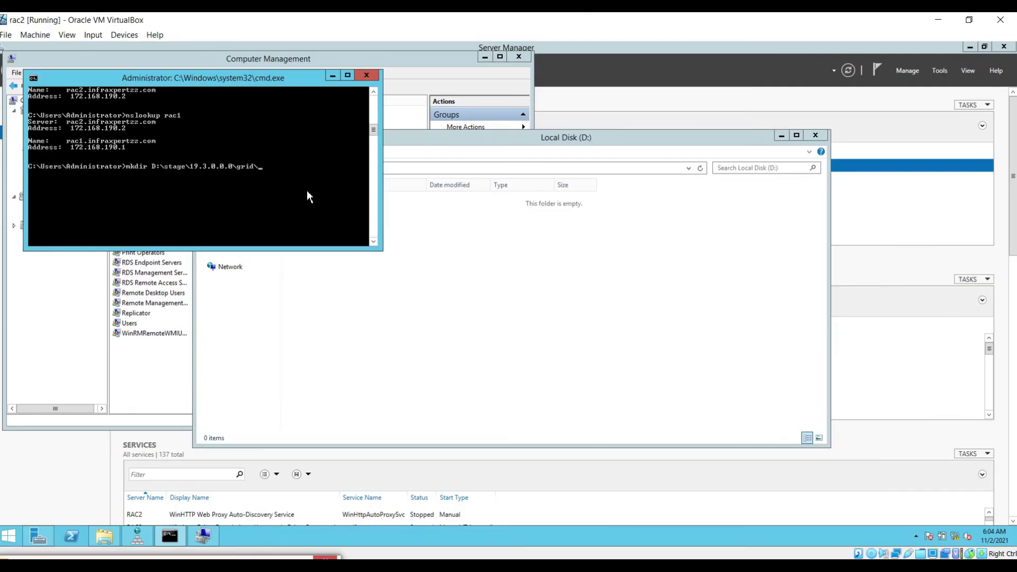
key("BackSpace")
key("Return")
Step: Browse D: > stage > 19.3.0.0 > grid to confirm the empty folder exists
left_click(498, 306)
right_click(496, 291)
double_click(320, 201)
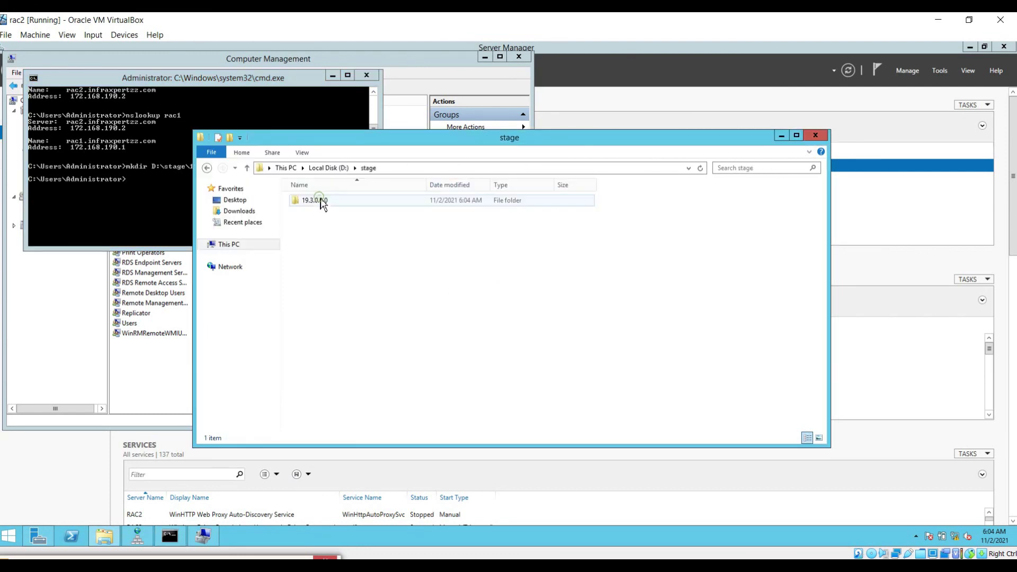
double_click(322, 203)
double_click(322, 203)
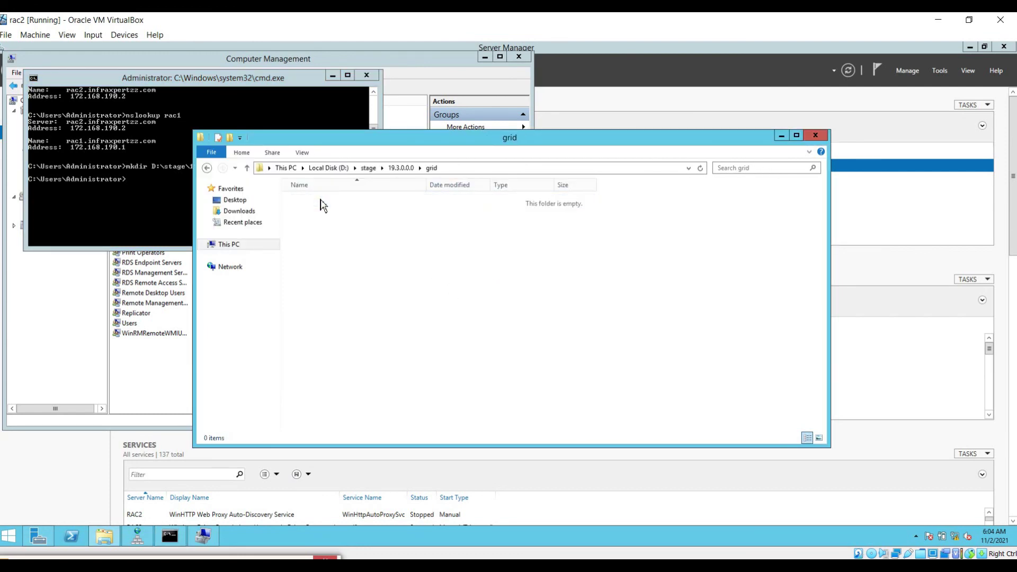
key("alt+Tab")
mouse_move(604, 569)
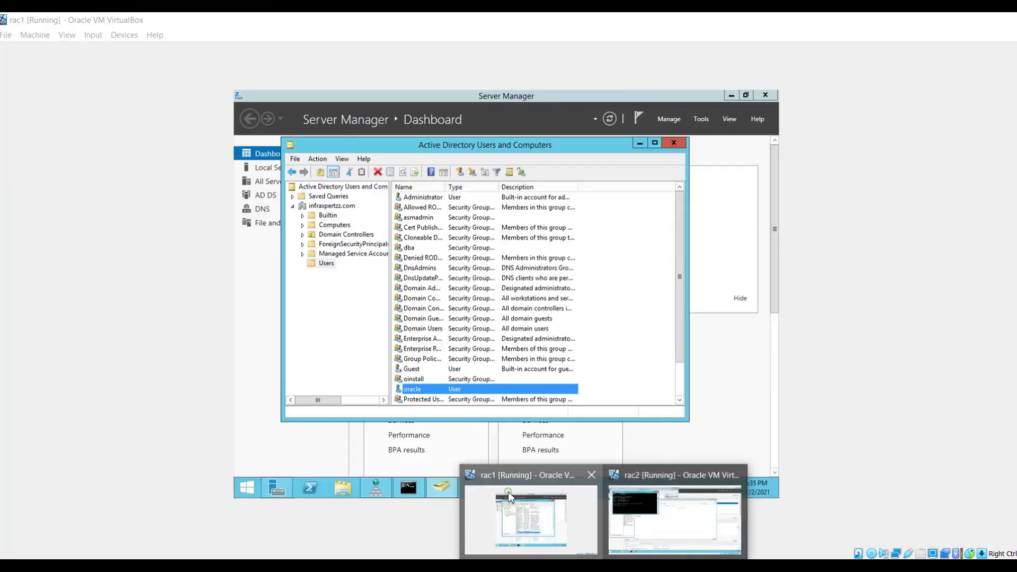
Step: On rac1, run mkdir D:\stage\19.3.0.0\grid in the command prompt
left_click(508, 492)
left_click(408, 486)
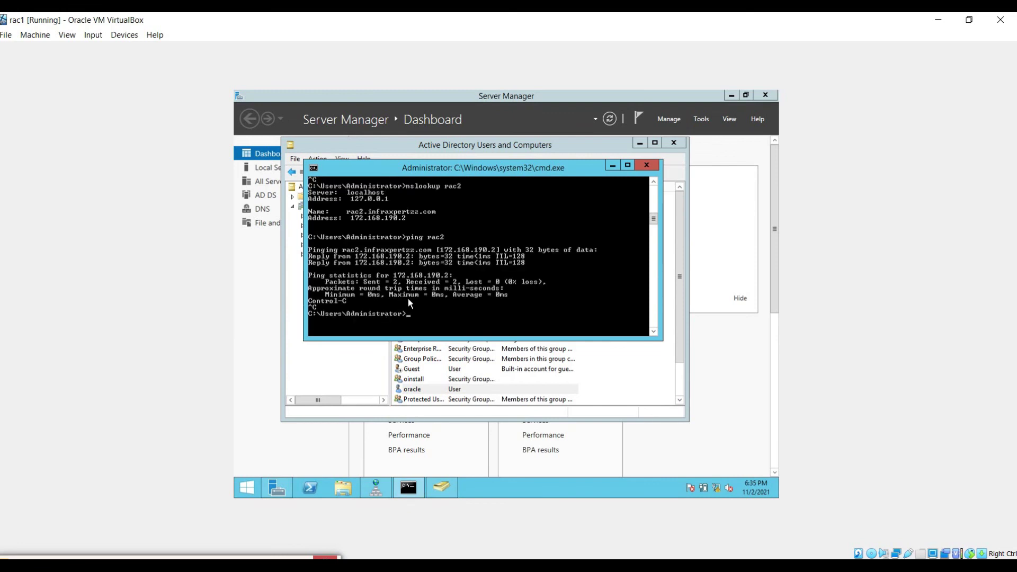
right_click(435, 273)
left_click(457, 303)
key("BackSpace")
key("BackSpace")
key("BackSpace")
key("BackSpace")
key("BackSpace")
key("BackSpace")
key("BackSpace")
key("BackSpace")
key("BackSpace")
key("BackSpace")
key("BackSpace")
key("BackSpace")
key("BackSpace")
key("BackSpace")
key("BackSpace")
key("BackSpace")
key("BackSpace")
key("BackSpace")
key("BackSpace")
key("BackSpace")
type("mkdir D:\\stage")
left_click(628, 553)
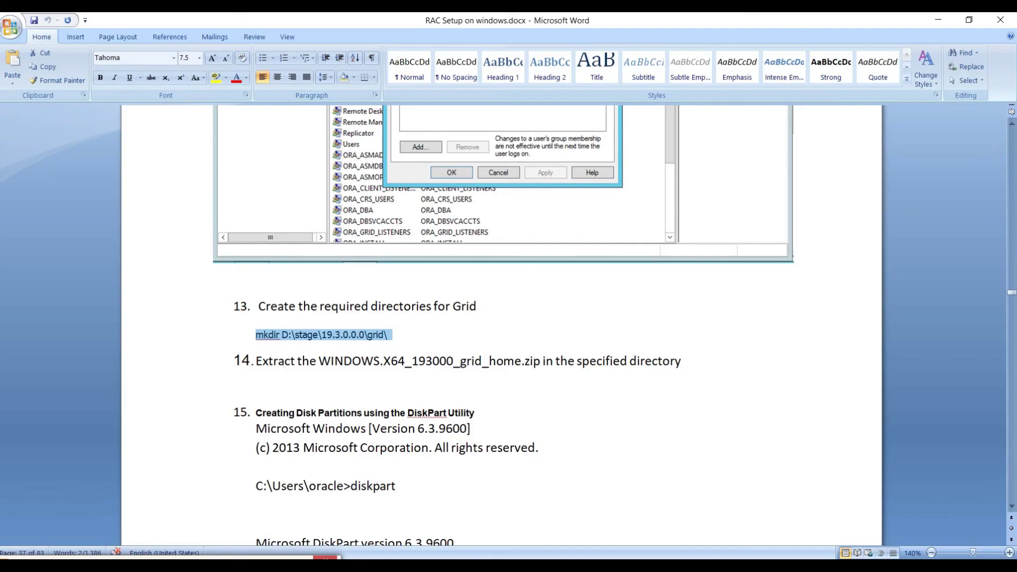
key("alt+Tab")
type("\\19.3.0.0")
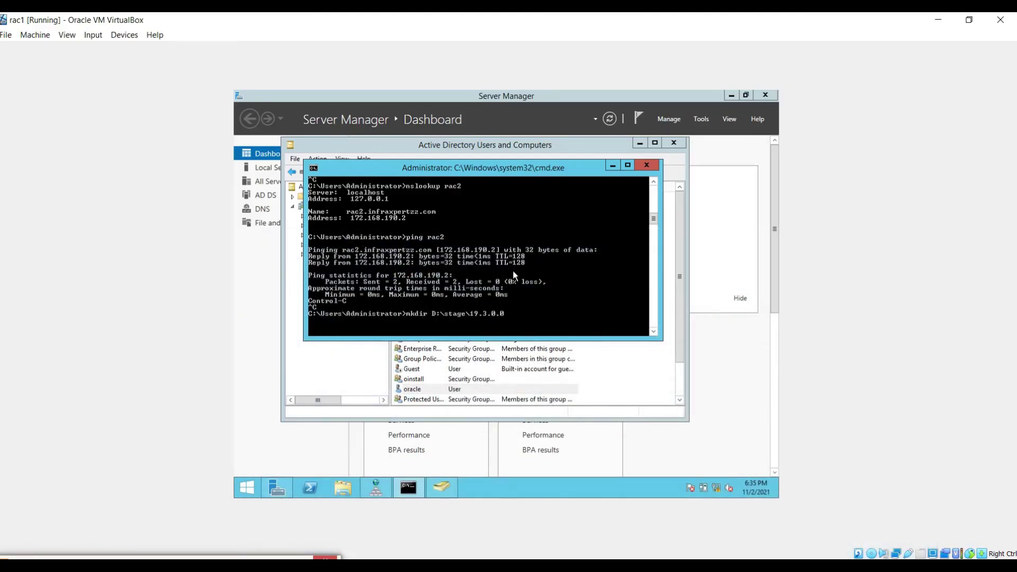
type("\\grig")
key("BackSpace")
type("d")
key("Return")
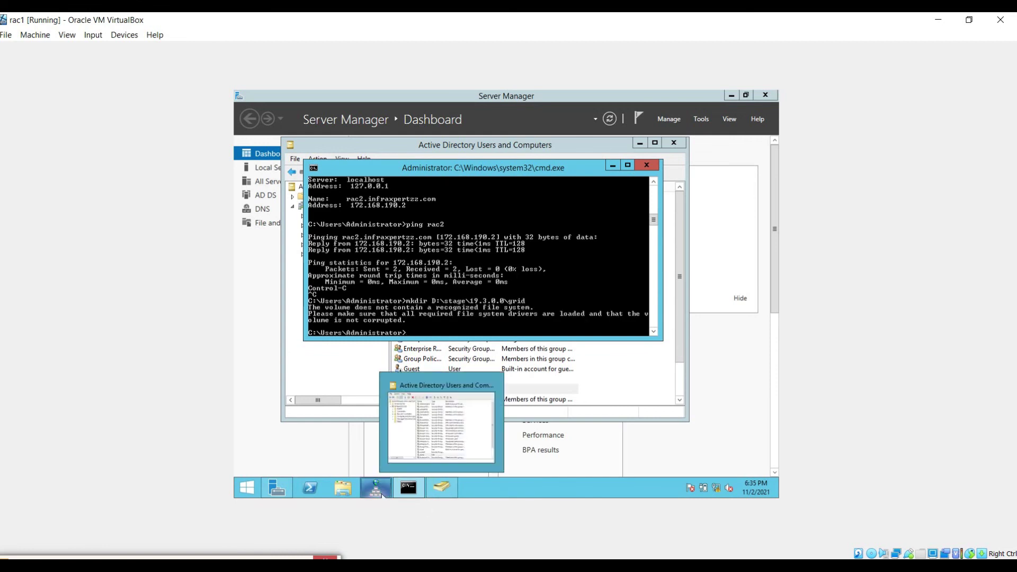
Step: Format rac1's D: drive and rerun the mkdir command successfully
left_click(345, 492)
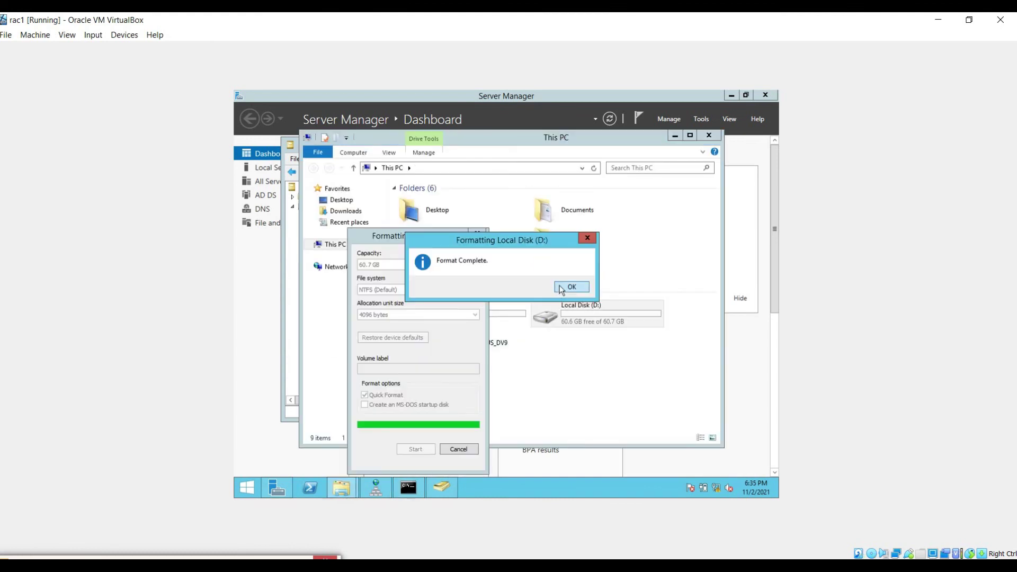
left_click(564, 285)
left_click(475, 449)
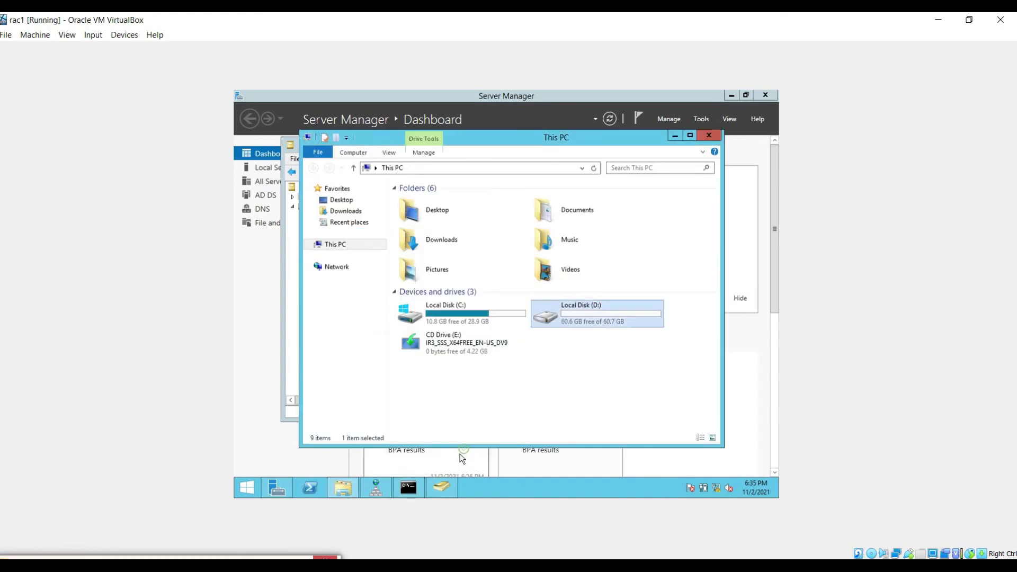
left_click(409, 488)
key("Up")
key("Return")
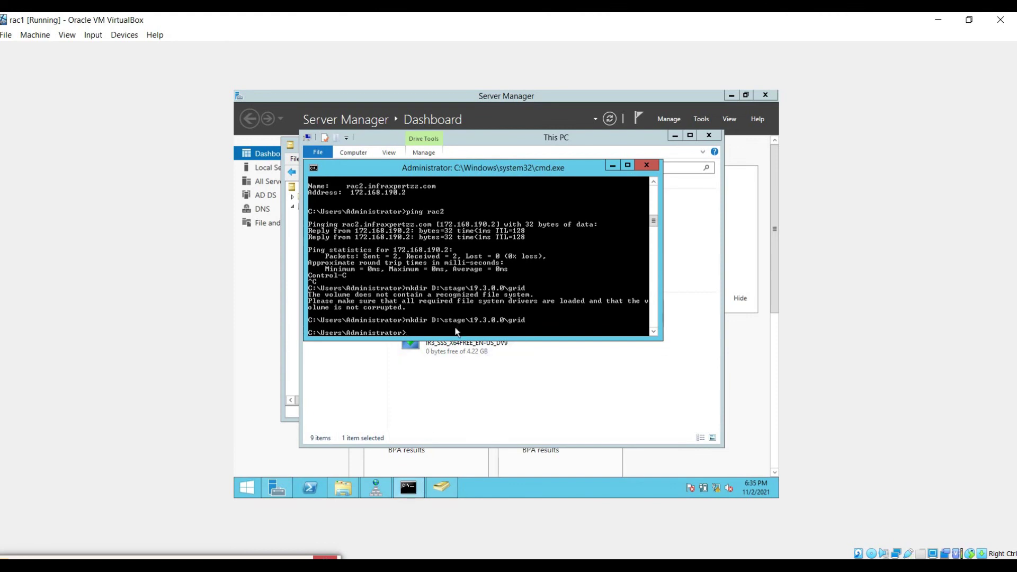
left_click(471, 412)
left_click(471, 414)
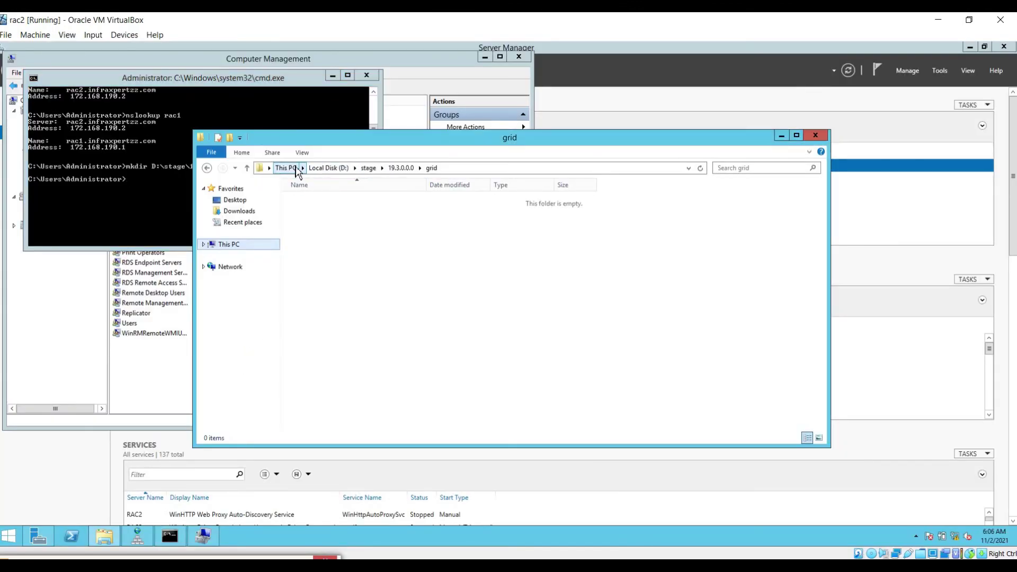
Step: Open Z:\Oracle RAC 19c for windows 64 bit and select the grid_home and db_home zips
left_click(289, 168)
double_click(345, 320)
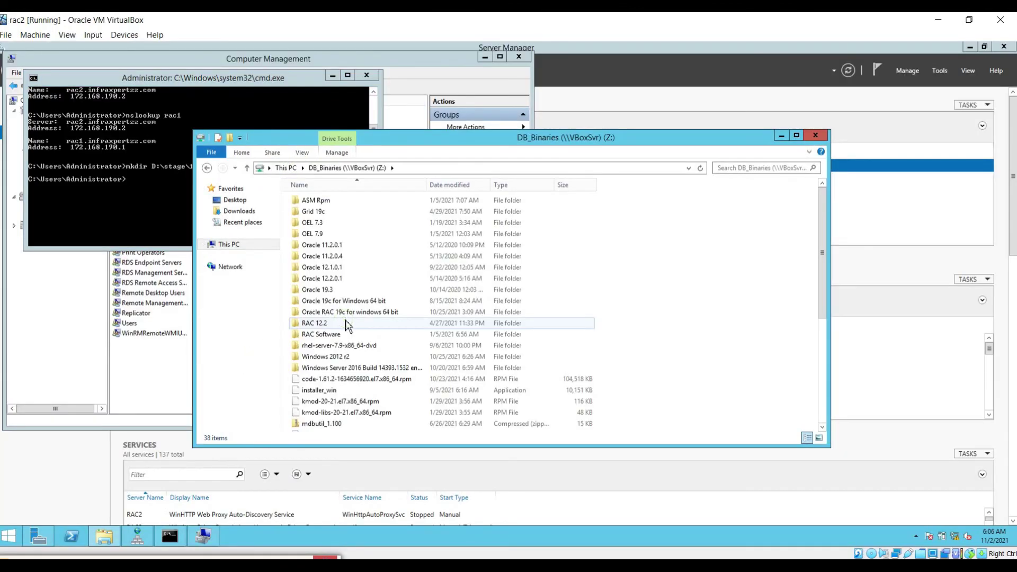
double_click(389, 313)
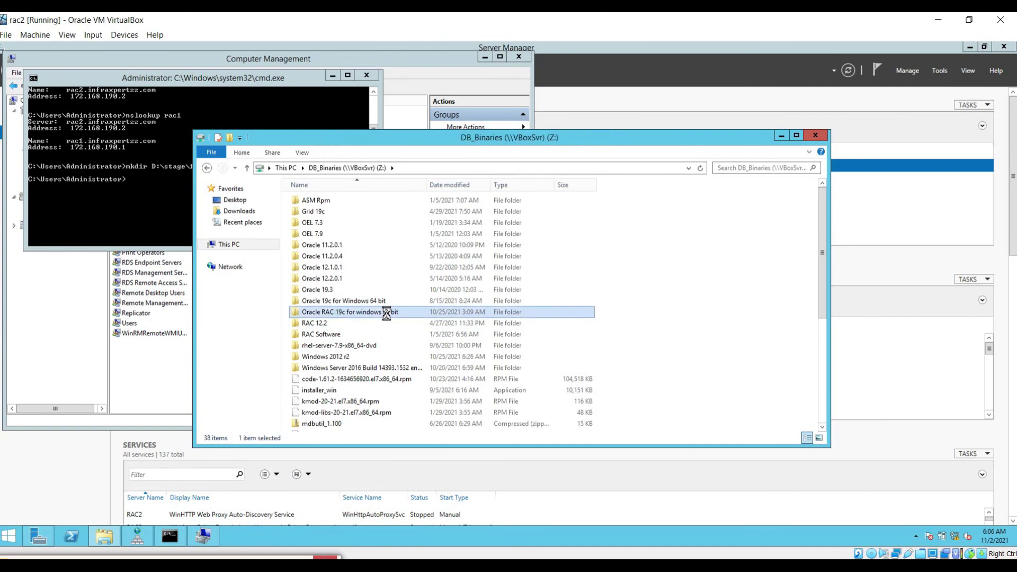
left_click(381, 213)
left_click(379, 201, "shift")
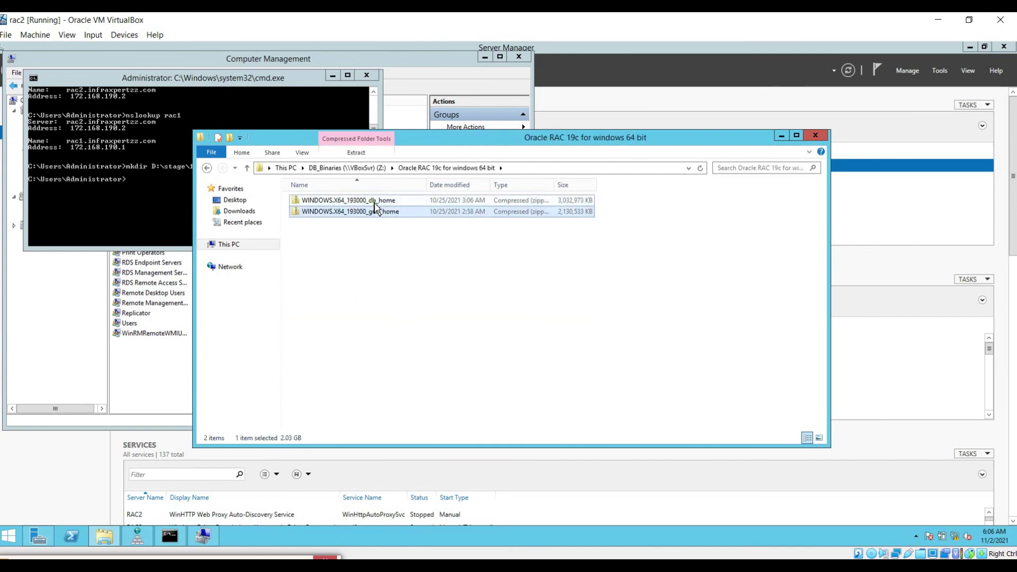
Step: Paste both 19c zip files into rac2's Local Disk (D:)
left_click(286, 167)
double_click(499, 292)
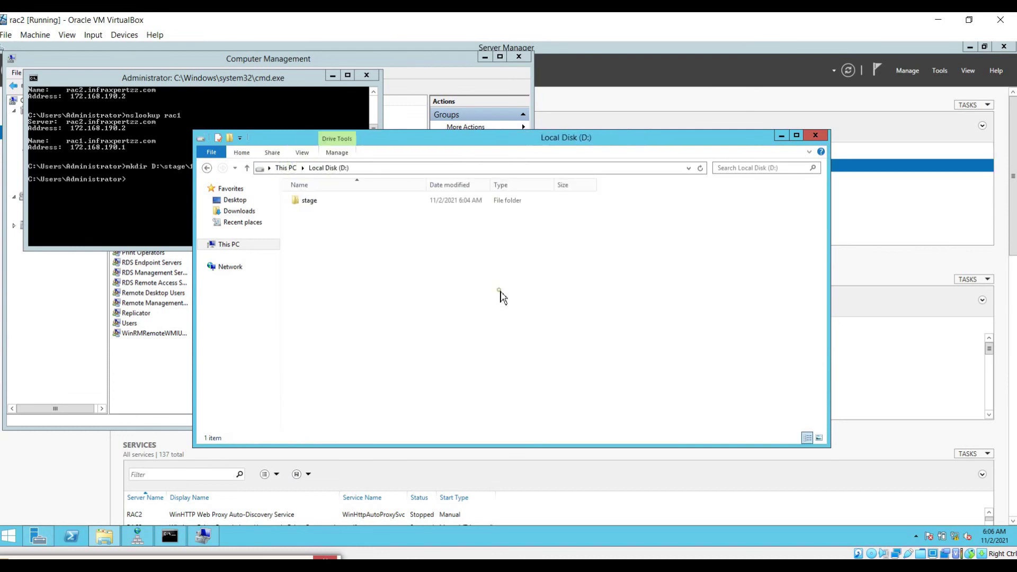
key("ctrl+v")
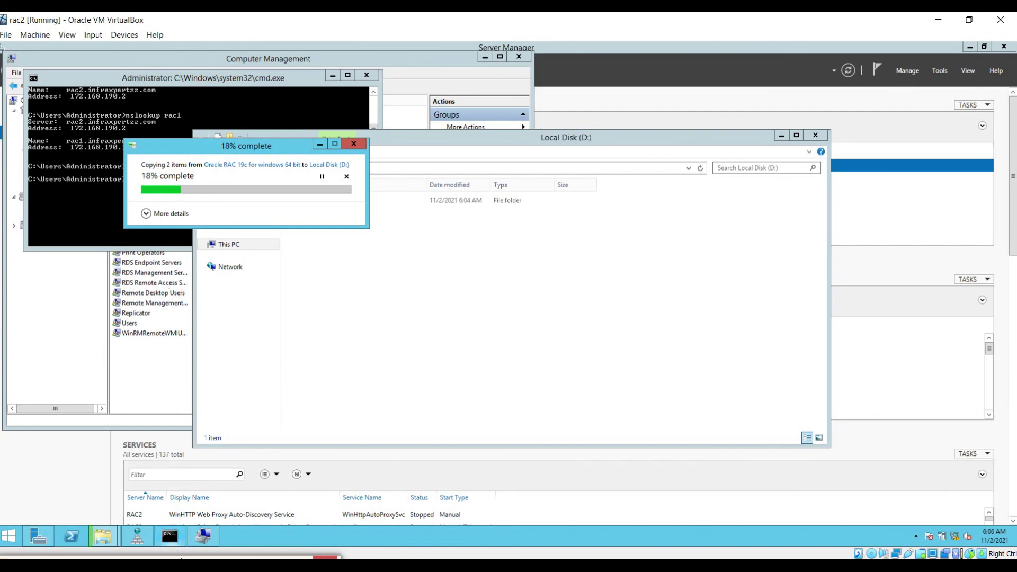
mouse_move(169, 536)
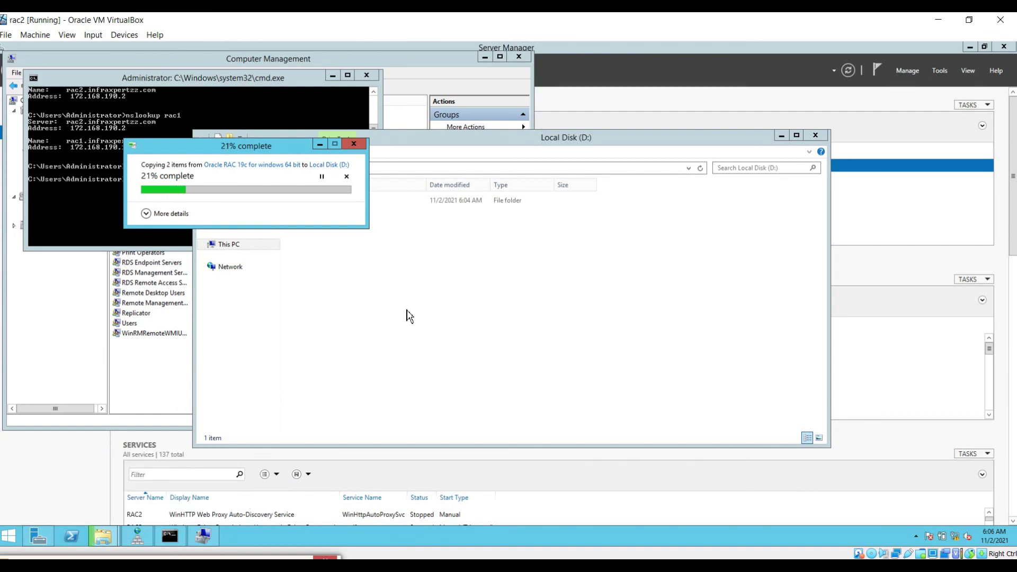